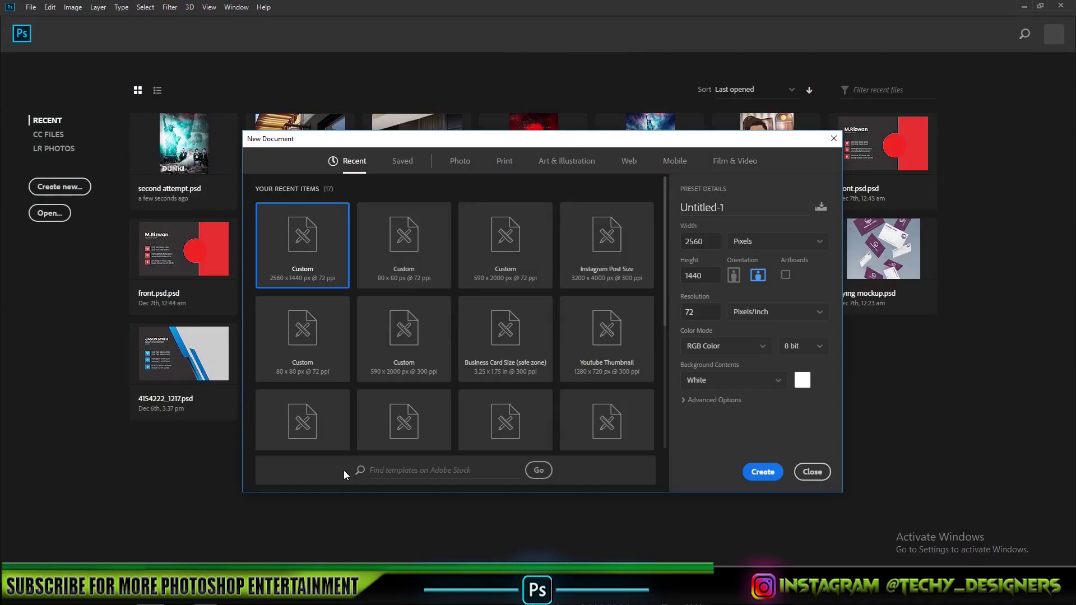
Step: Create a document from the saved Instagram Post Size preset, 3200 x 4000 px at 300 ppi, and hide its white background layer
{"action": "left_click", "coordinate": [402, 161]}
{"action": "left_click", "coordinate": [403, 245]}
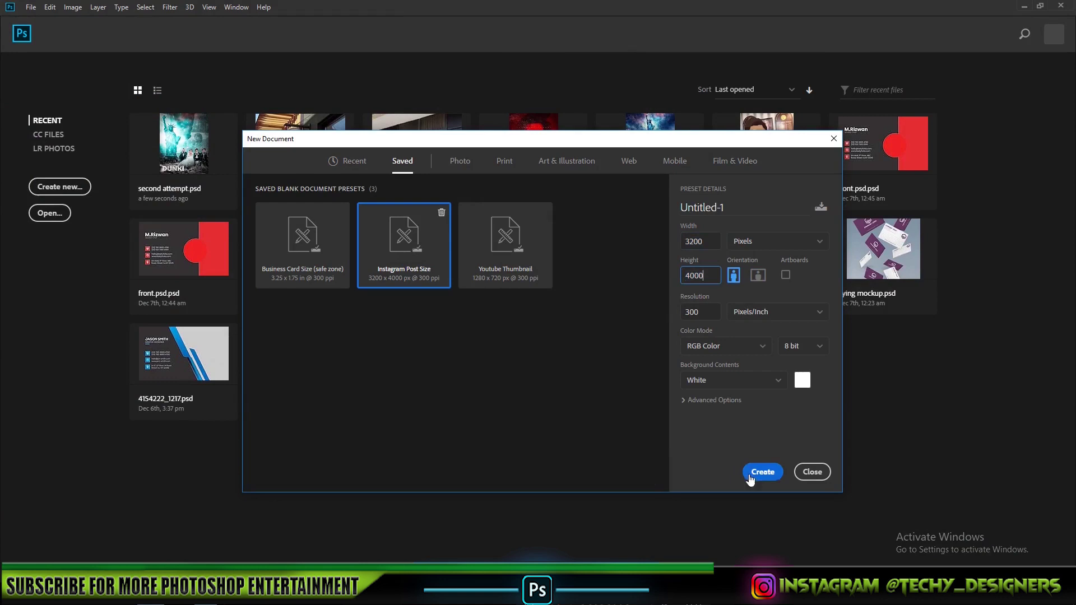
{"action": "left_click", "coordinate": [762, 472]}
{"action": "left_click", "coordinate": [899, 232]}
Step: Place the rocky coast photo as an embedded image at its default size
{"action": "left_click", "coordinate": [31, 7]}
{"action": "left_click", "coordinate": [51, 218]}
{"action": "double_click", "coordinate": [127, 89]}
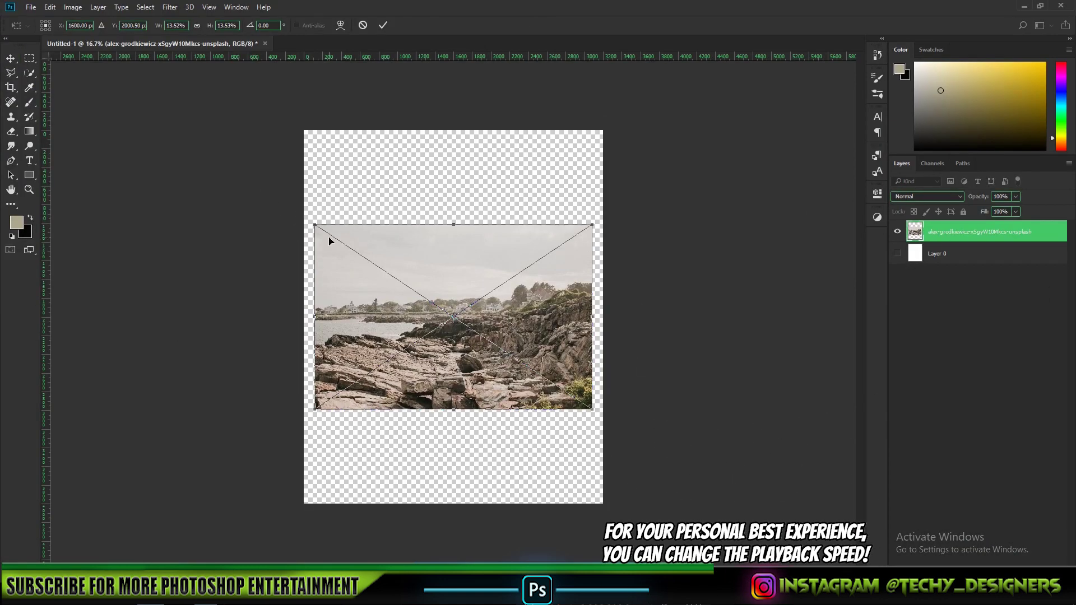
{"action": "key", "text": "Return"}
Step: Select the sky, sea and distant shoreline above the coastal rocks with the Quick Selection tool
{"action": "key", "text": "w"}
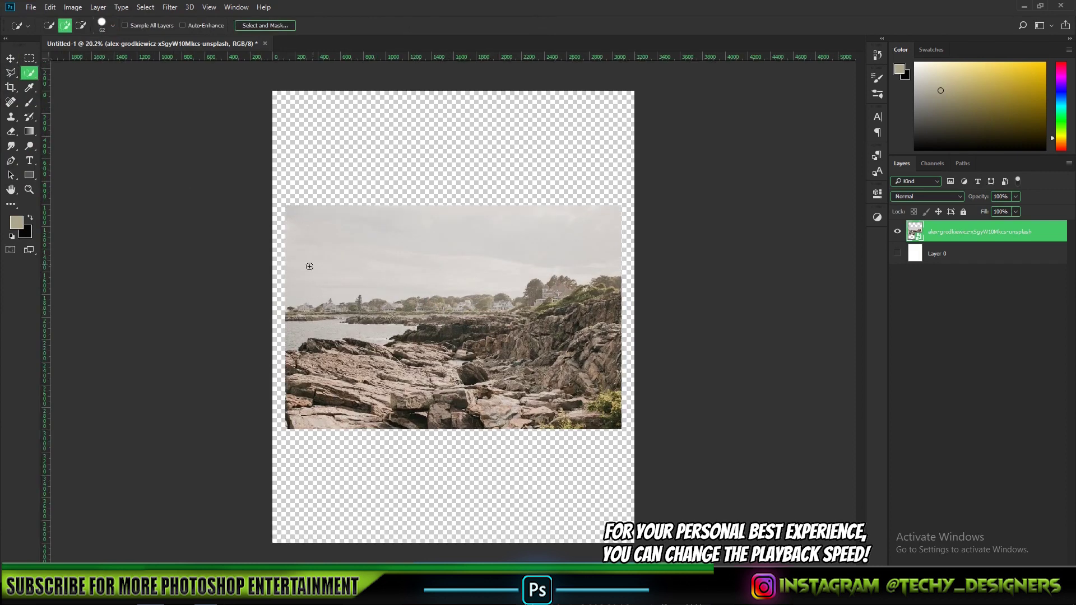
{"action": "scroll", "coordinate": [275, 285], "scroll_direction": "up", "scroll_amount": 2}
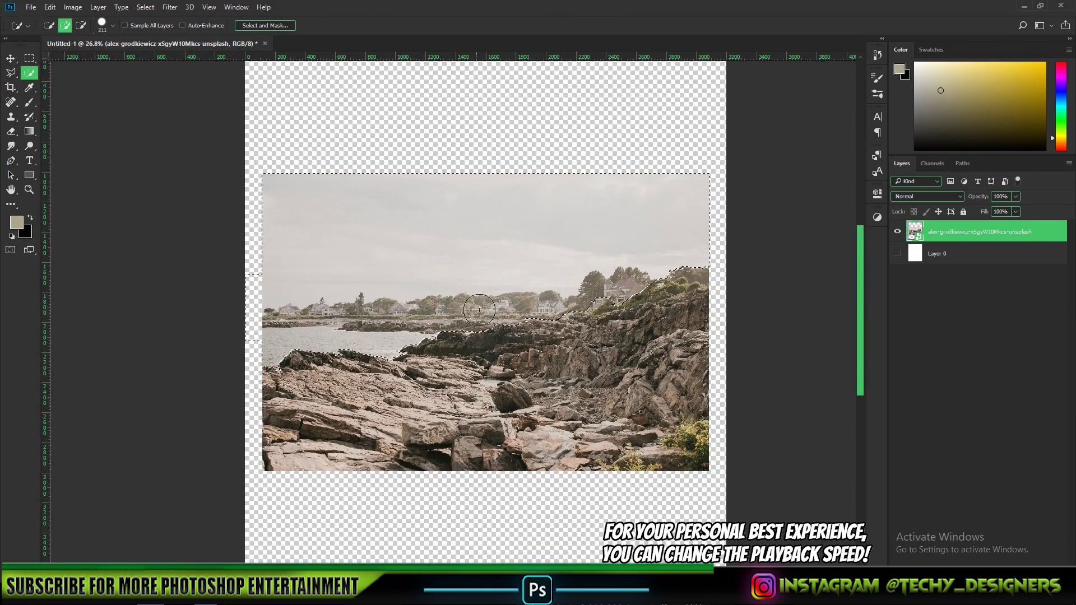
{"action": "scroll", "coordinate": [604, 303], "scroll_direction": "up", "scroll_amount": 3}
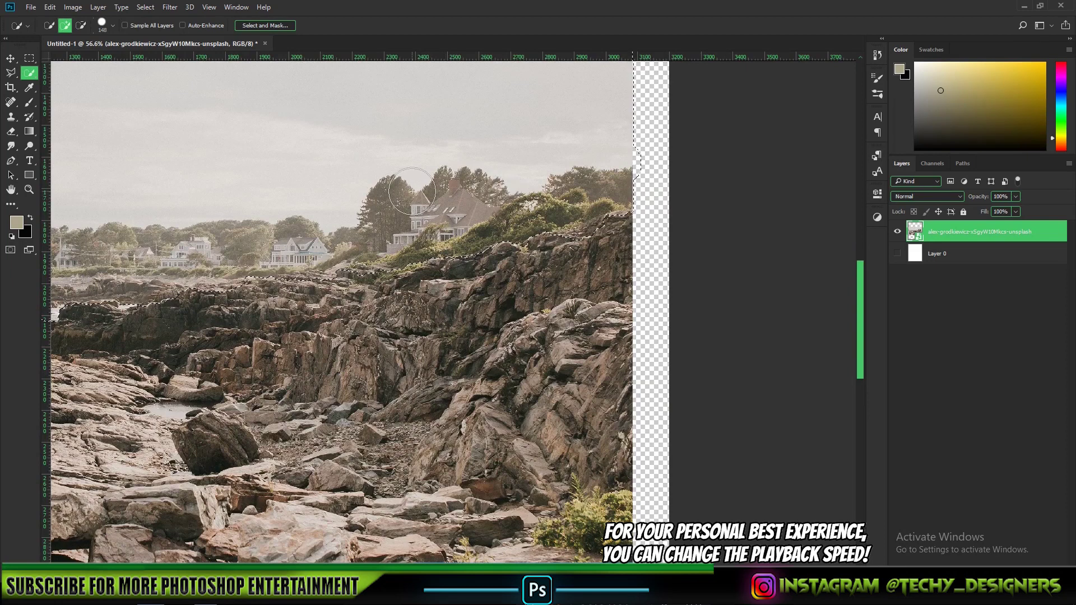
{"action": "scroll", "coordinate": [593, 256], "scroll_direction": "up", "scroll_amount": 1}
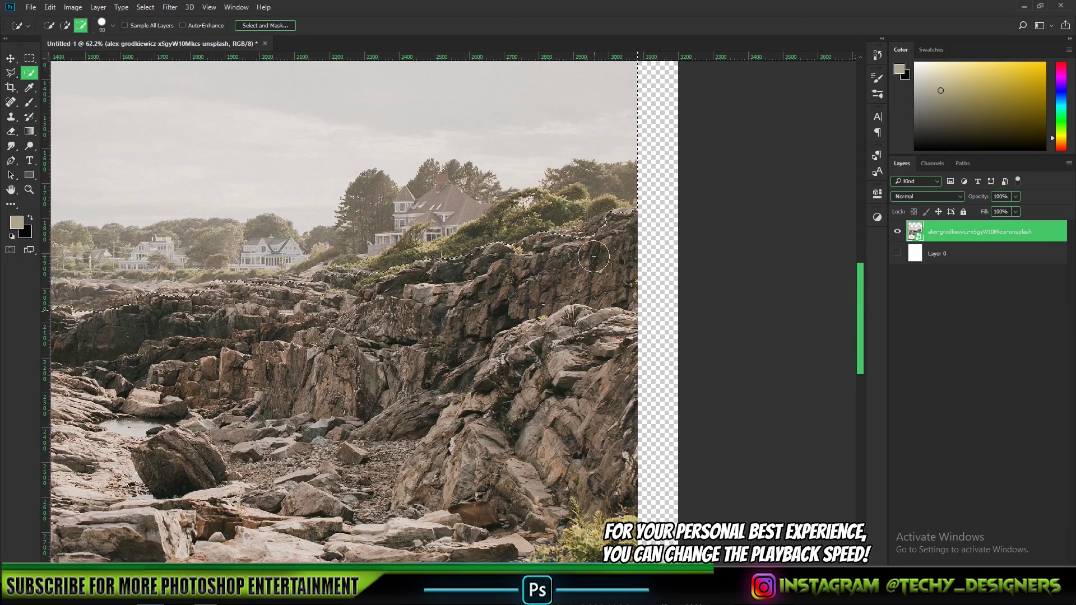
{"action": "left_click_drag", "start_coordinate": [259, 387], "coordinate": [530, 327]}
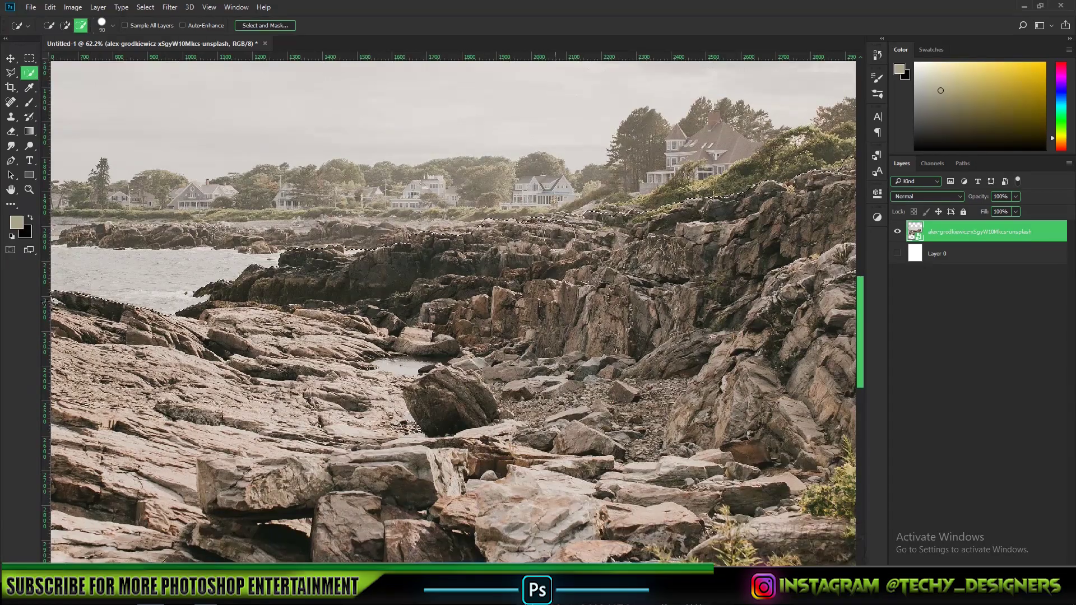
{"action": "scroll", "coordinate": [548, 263], "scroll_direction": "right", "scroll_amount": 4}
{"action": "scroll", "coordinate": [675, 133], "scroll_direction": "down", "scroll_amount": 2}
{"action": "scroll", "coordinate": [394, 278], "scroll_direction": "up", "scroll_amount": 4}
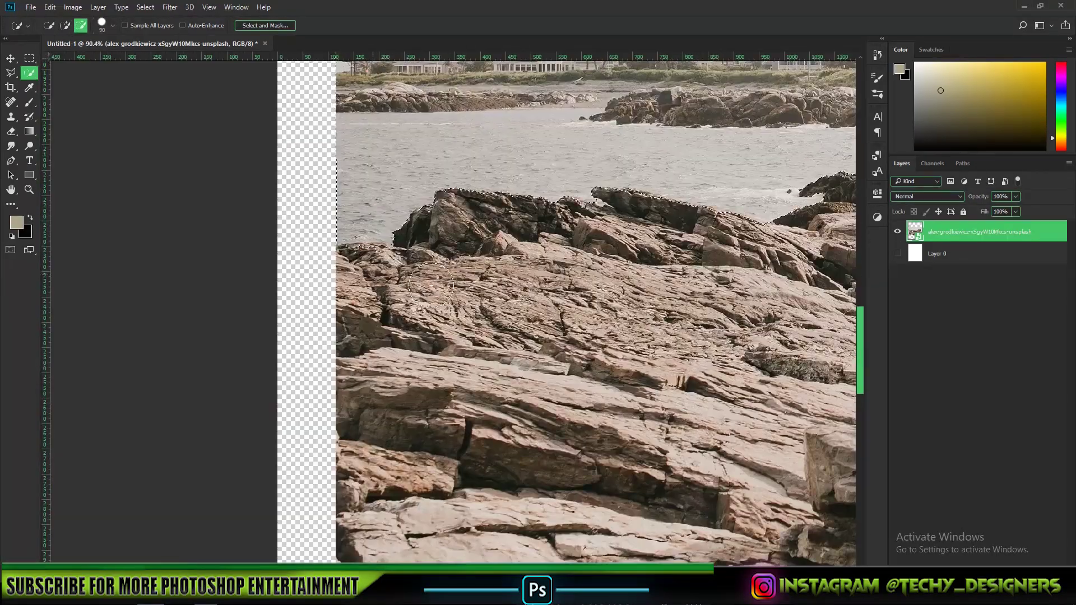
Step: Add a layer mask from the selection and invert it to keep only the rocks
{"action": "scroll", "coordinate": [394, 277], "scroll_direction": "down", "scroll_amount": 8}
{"action": "left_click", "coordinate": [966, 575]}
{"action": "key", "text": "ctrl+i"}
Step: Set up a small Soft Round brush for the rock layer's mask, undoing the stray test dab
{"action": "scroll", "coordinate": [519, 325], "scroll_direction": "up", "scroll_amount": 5}
{"action": "scroll", "coordinate": [312, 288], "scroll_direction": "down", "scroll_amount": 3}
{"action": "scroll", "coordinate": [312, 288], "scroll_direction": "up", "scroll_amount": 4}
{"action": "key", "text": "b"}
{"action": "right_click", "coordinate": [354, 324]}
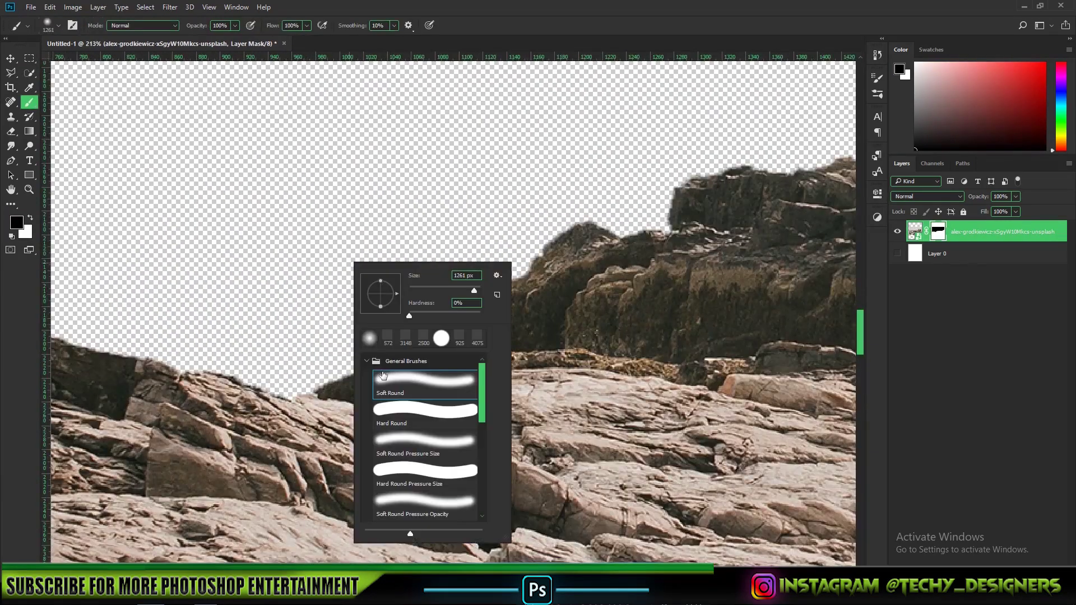
{"action": "left_click", "coordinate": [367, 280]}
{"action": "key", "text": "ctrl+z"}
{"action": "scroll", "coordinate": [367, 282], "scroll_direction": "down", "scroll_amount": 4}
{"action": "left_click_drag", "start_coordinate": [378, 275], "coordinate": [363, 289]}
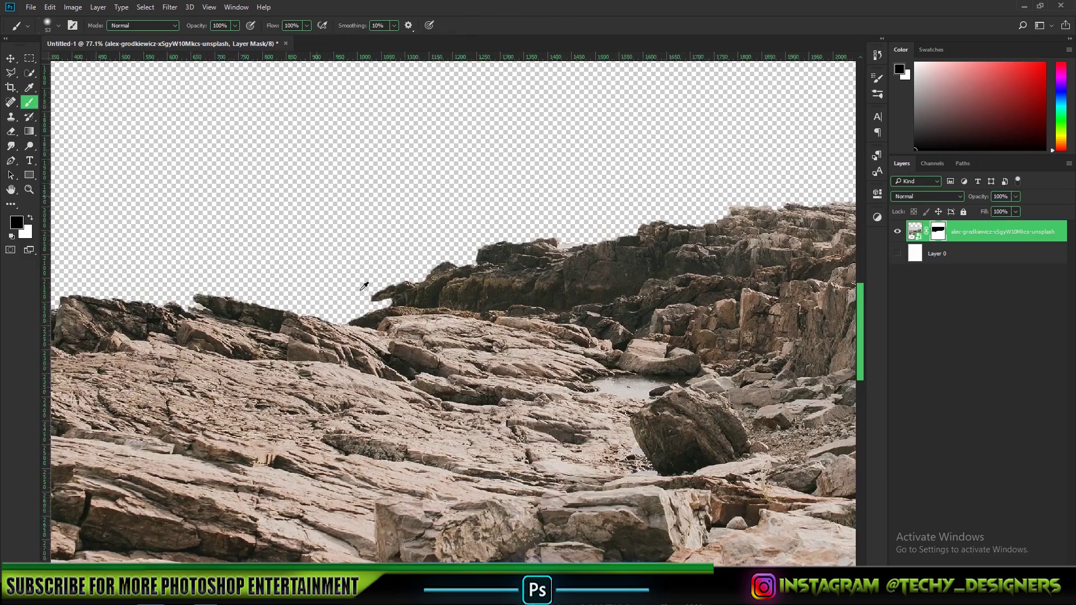
{"action": "scroll", "coordinate": [361, 287], "scroll_direction": "up", "scroll_amount": 4}
{"action": "right_click", "coordinate": [359, 275]}
{"action": "key", "text": "Return"}
Step: Paint black on the mask along the rock ridge to clean up its upper edge
{"action": "scroll", "coordinate": [405, 311], "scroll_direction": "up", "scroll_amount": 3}
{"action": "left_click_drag", "start_coordinate": [412, 325], "coordinate": [502, 274]}
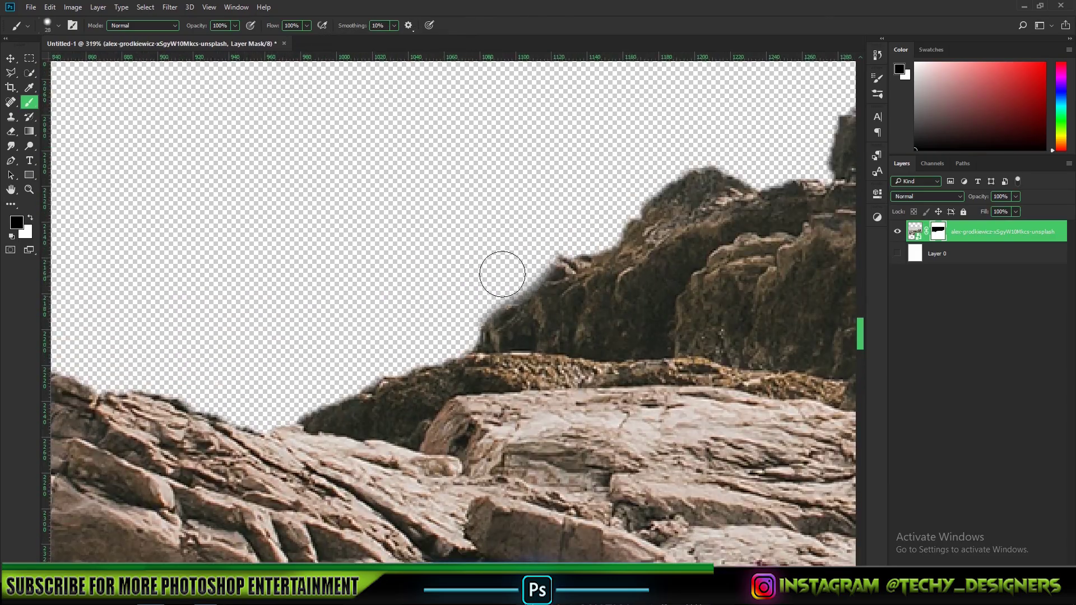
{"action": "scroll", "coordinate": [592, 237], "scroll_direction": "down", "scroll_amount": 5}
{"action": "scroll", "coordinate": [380, 218], "scroll_direction": "up", "scroll_amount": 5}
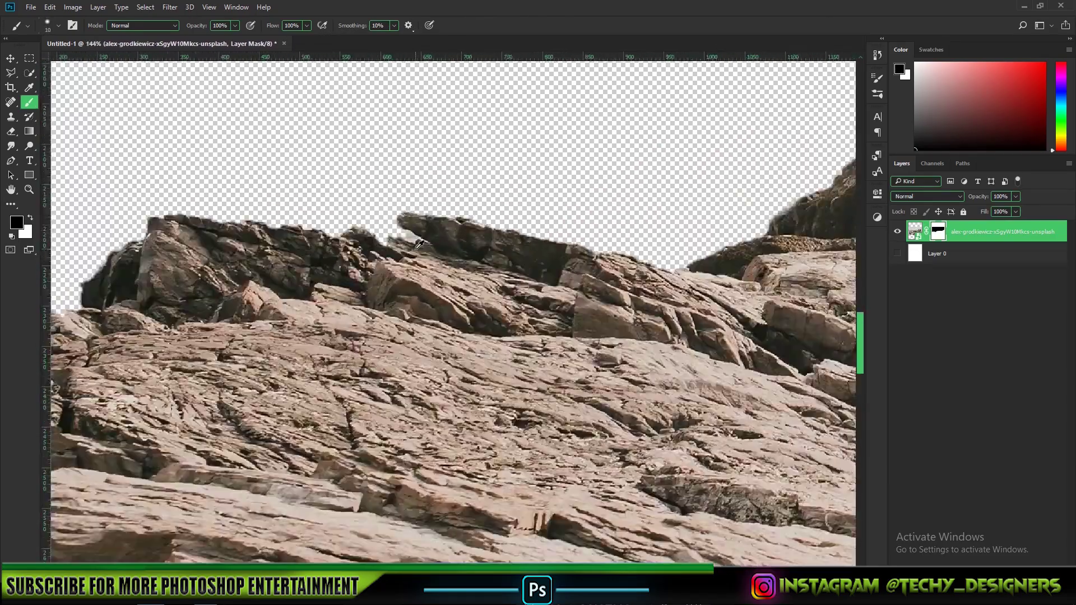
{"action": "mouse_move", "coordinate": [385, 173]}
{"action": "left_mouse_down"}
{"action": "mouse_move", "coordinate": [418, 207]}
{"action": "mouse_move", "coordinate": [390, 198]}
{"action": "left_mouse_up"}
Step: Convert the masked rock layer to a smart object
{"action": "scroll", "coordinate": [470, 186], "scroll_direction": "down", "scroll_amount": 10}
{"action": "left_click", "coordinate": [11, 60]}
{"action": "right_click", "coordinate": [959, 234]}
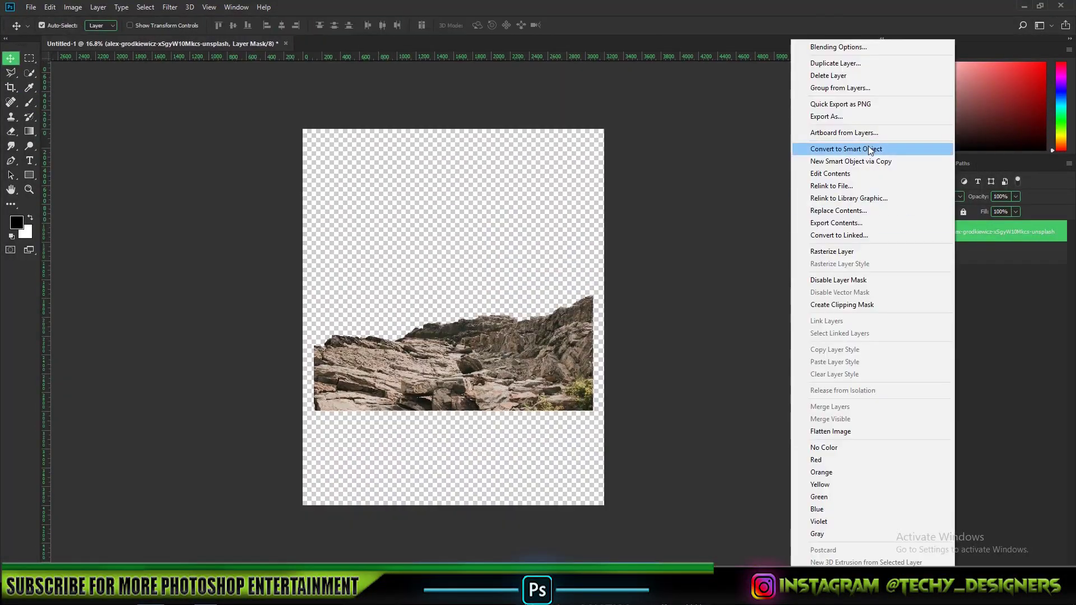
{"action": "left_click", "coordinate": [840, 146]}
Step: Scale the rocks to about 111% and position them along the bottom of the canvas
{"action": "key", "text": "ctrl+t"}
{"action": "left_click_drag", "start_coordinate": [511, 404], "coordinate": [551, 488]}
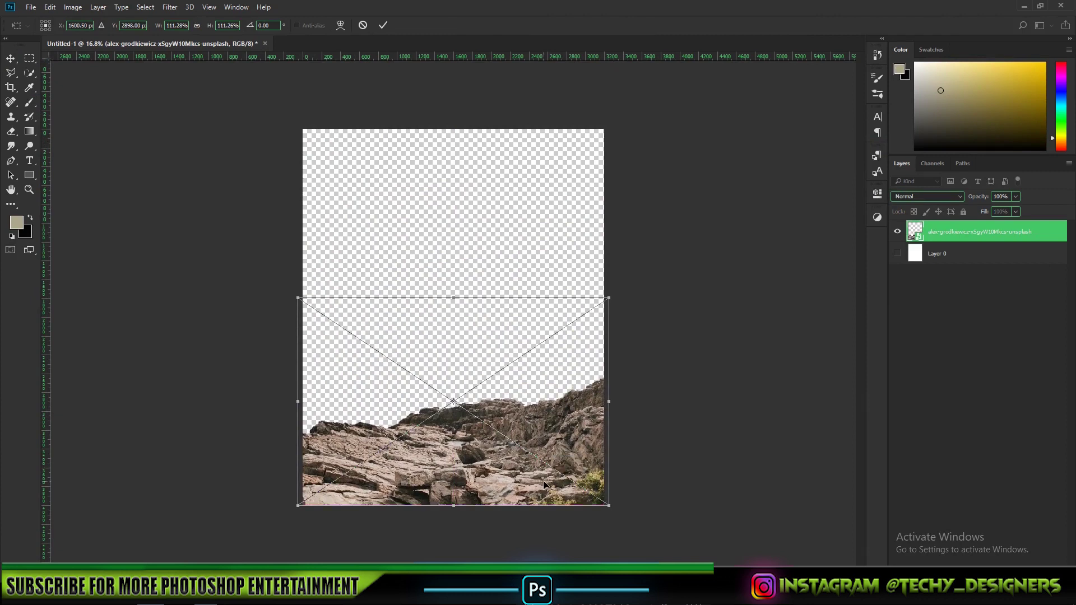
{"action": "key", "text": "Return"}
Step: Place the embedded "subjects" image of the seated group above the rocks
{"action": "scroll", "coordinate": [453, 317], "scroll_direction": "up", "scroll_amount": 1}
{"action": "left_click", "coordinate": [31, 7]}
{"action": "left_click", "coordinate": [59, 216]}
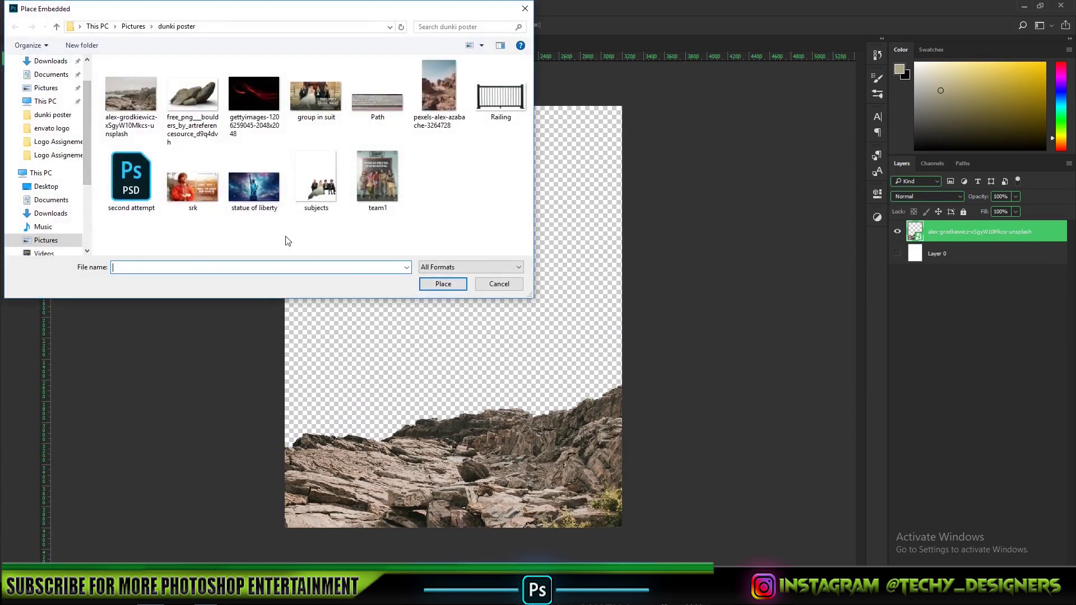
{"action": "double_click", "coordinate": [315, 181]}
{"action": "key", "text": "Return"}
Step: Place the boulders image, shrink it and position it over the trailing hem of the bride's gown
{"action": "left_click", "coordinate": [31, 7]}
{"action": "left_click", "coordinate": [59, 216]}
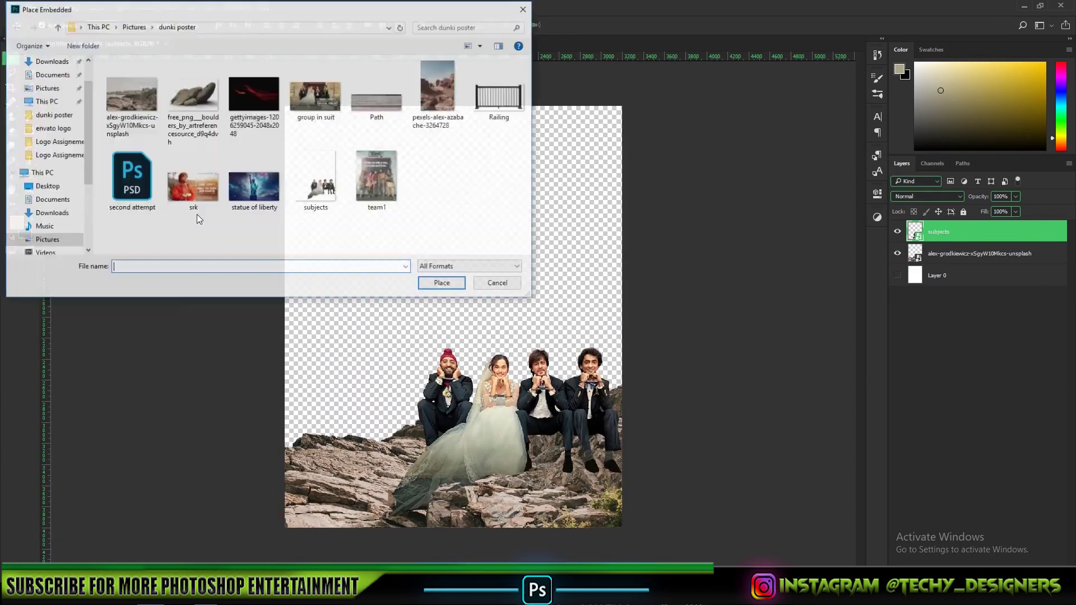
{"action": "double_click", "coordinate": [199, 96]}
{"action": "left_click_drag", "start_coordinate": [622, 425], "coordinate": [524, 361]}
{"action": "left_click_drag", "start_coordinate": [477, 325], "coordinate": [424, 483]}
{"action": "scroll", "coordinate": [424, 494], "scroll_direction": "up", "scroll_amount": 5}
{"action": "key", "text": "alt+space"}
{"action": "scroll", "coordinate": [425, 496], "scroll_direction": "up", "scroll_amount": 2}
{"action": "left_click_drag", "start_coordinate": [246, 401], "coordinate": [308, 362]}
{"action": "left_click_drag", "start_coordinate": [462, 314], "coordinate": [466, 377]}
Step: Try flipping the boulders and fine-tune their size and position at the gown's hem, then commit the placement
{"action": "right_click", "coordinate": [468, 362]}
{"action": "left_click", "coordinate": [509, 517]}
{"action": "left_click_drag", "start_coordinate": [560, 266], "coordinate": [565, 276]}
{"action": "left_click_drag", "start_coordinate": [460, 345], "coordinate": [467, 339]}
{"action": "mouse_move", "coordinate": [571, 275]}
{"action": "left_mouse_down"}
{"action": "mouse_move", "coordinate": [548, 235]}
{"action": "mouse_move", "coordinate": [557, 272]}
{"action": "left_mouse_up"}
{"action": "right_click", "coordinate": [463, 364]}
{"action": "left_click", "coordinate": [489, 518]}
{"action": "mouse_move", "coordinate": [491, 327]}
{"action": "left_mouse_down"}
{"action": "mouse_move", "coordinate": [477, 353]}
{"action": "mouse_move", "coordinate": [490, 337]}
{"action": "left_mouse_up"}
{"action": "key", "text": "Return"}
{"action": "scroll", "coordinate": [510, 353], "scroll_direction": "down", "scroll_amount": 5}
{"action": "scroll", "coordinate": [435, 447], "scroll_direction": "up", "scroll_amount": 4}
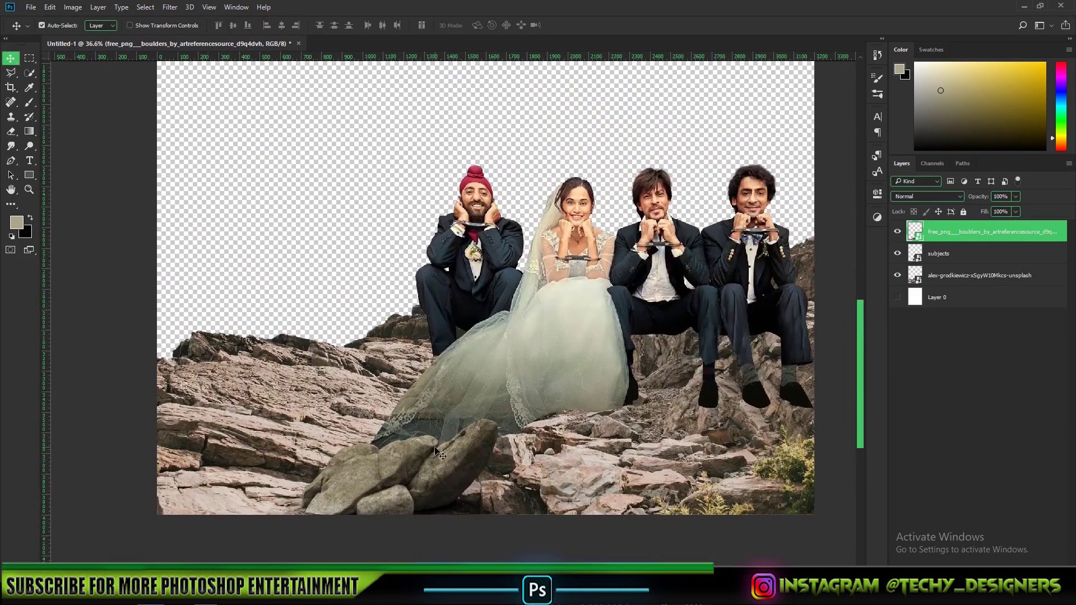
{"action": "scroll", "coordinate": [463, 475], "scroll_direction": "down", "scroll_amount": 3}
{"action": "scroll", "coordinate": [463, 475], "scroll_direction": "up", "scroll_amount": 1}
{"action": "scroll", "coordinate": [463, 476], "scroll_direction": "down", "scroll_amount": 1}
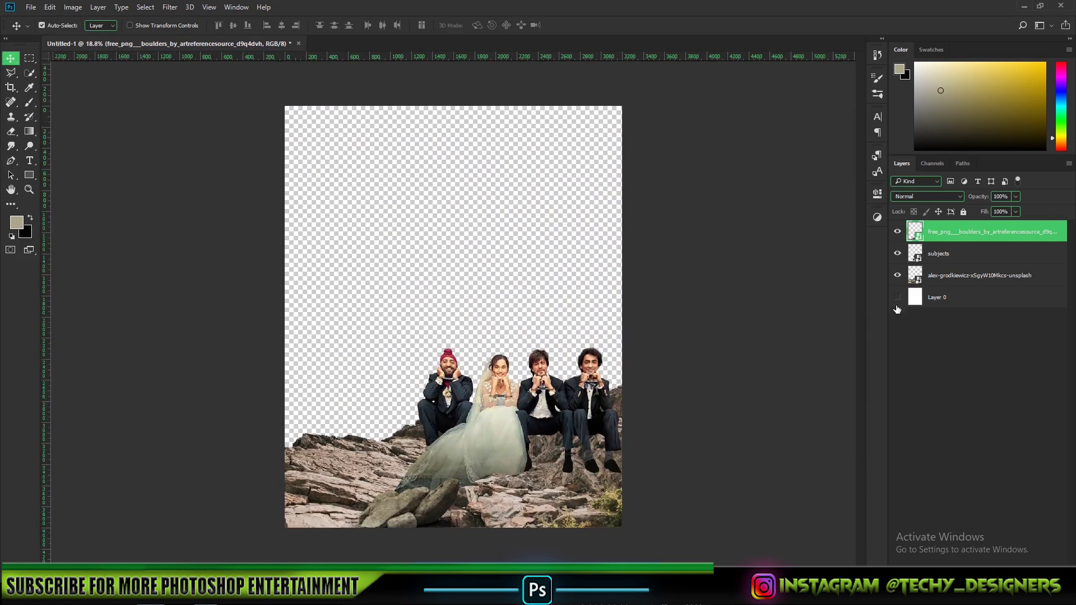
Step: Place the desert cliffs photo as an embedded image on top of the composition
{"action": "left_click", "coordinate": [31, 7]}
{"action": "left_click", "coordinate": [60, 215]}
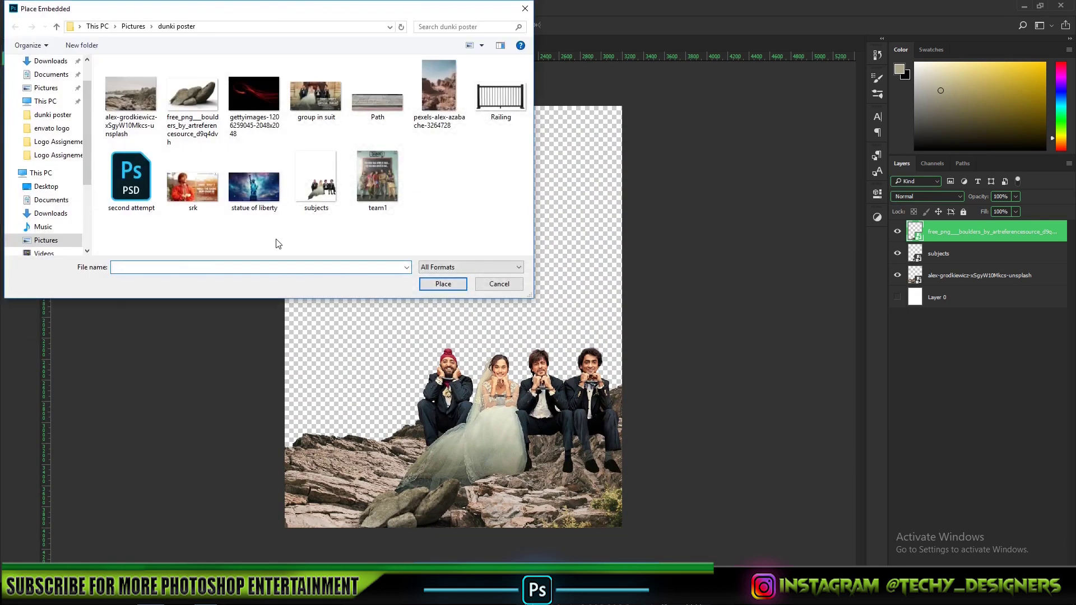
{"action": "double_click", "coordinate": [439, 85]}
{"action": "key", "text": "Return"}
Step: Select the sky and distant haze above the desert cliffs with the Quick Selection tool
{"action": "left_click", "coordinate": [29, 72]}
{"action": "scroll", "coordinate": [282, 189], "scroll_direction": "up", "scroll_amount": 1}
{"action": "left_click_drag", "start_coordinate": [331, 179], "coordinate": [585, 112]}
{"action": "scroll", "coordinate": [583, 232], "scroll_direction": "up", "scroll_amount": 7}
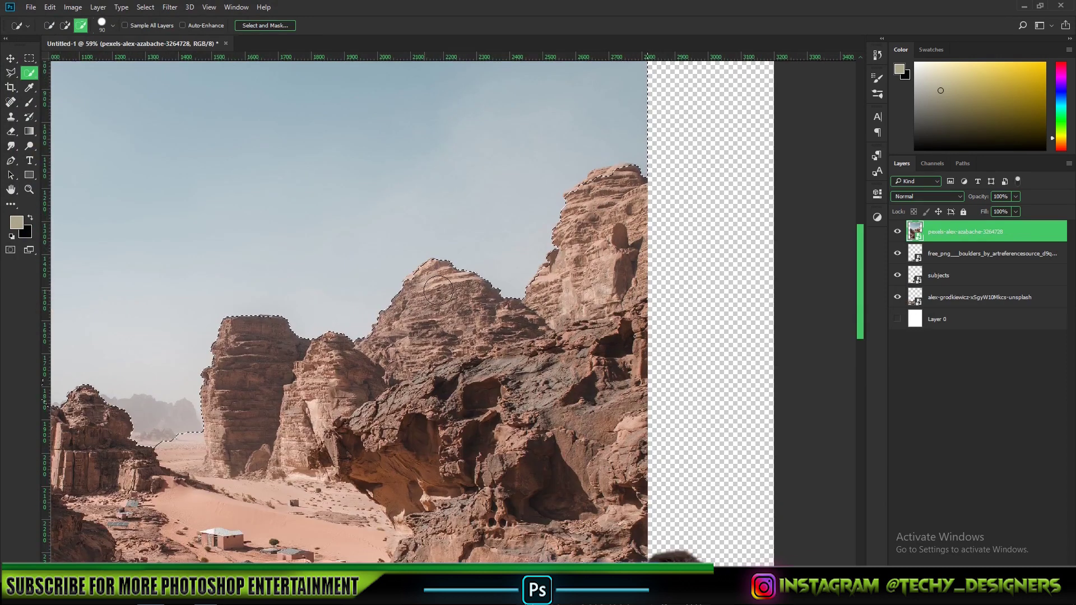
{"action": "scroll", "coordinate": [418, 451], "scroll_direction": "down", "scroll_amount": 2}
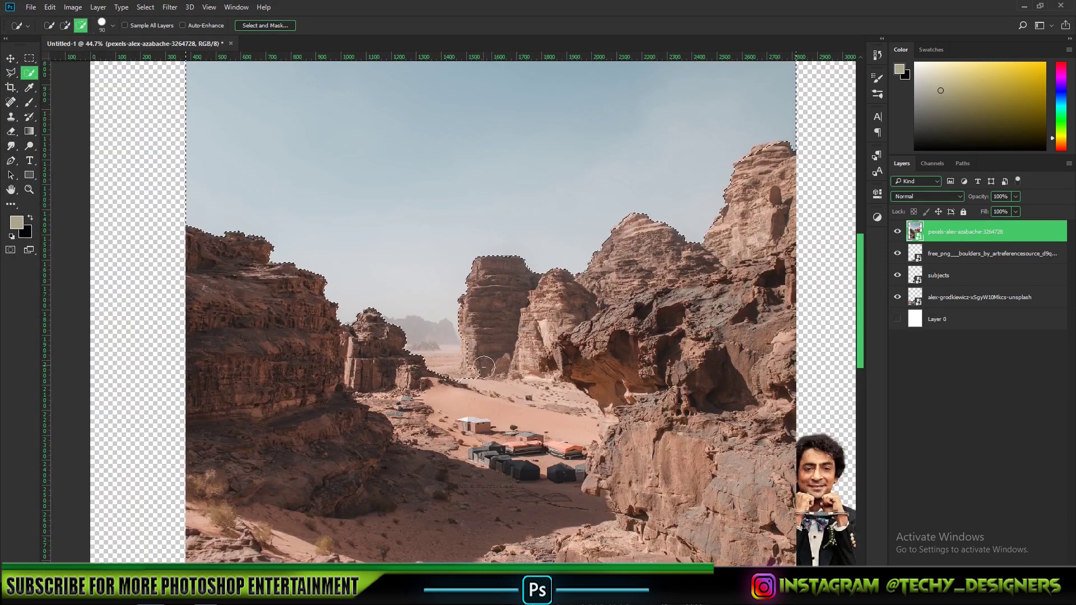
Step: Hide the selected sky with an inverted layer mask and convert the desert layer to a smart object
{"action": "scroll", "coordinate": [484, 367], "scroll_direction": "down", "scroll_amount": 7}
{"action": "left_click", "coordinate": [968, 572]}
{"action": "key", "text": "ctrl+i"}
{"action": "right_click", "coordinate": [984, 239]}
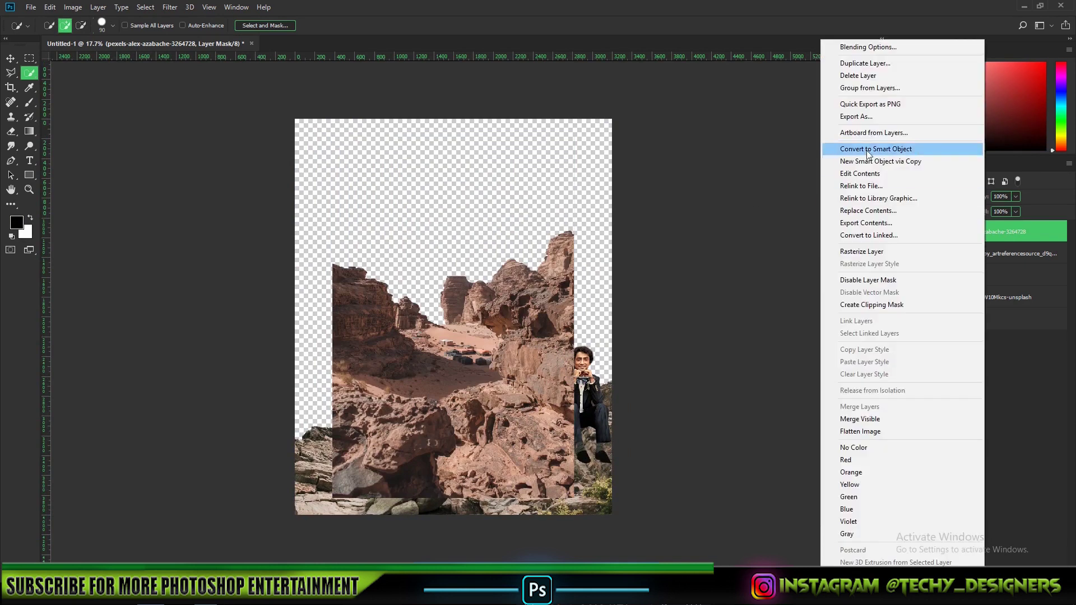
{"action": "left_click", "coordinate": [868, 149]}
Step: Move the desert layer below the coastal rocks and stretch it to about 149% by 145% behind the seated group
{"action": "left_click_drag", "start_coordinate": [987, 231], "coordinate": [942, 309]}
{"action": "key", "text": "ctrl+t"}
{"action": "left_click_drag", "start_coordinate": [576, 497], "coordinate": [620, 564]}
{"action": "left_click_drag", "start_coordinate": [503, 331], "coordinate": [499, 445]}
{"action": "left_click_drag", "start_coordinate": [617, 181], "coordinate": [627, 167]}
{"action": "left_click_drag", "start_coordinate": [559, 324], "coordinate": [583, 326]}
{"action": "left_click_drag", "start_coordinate": [300, 430], "coordinate": [290, 431]}
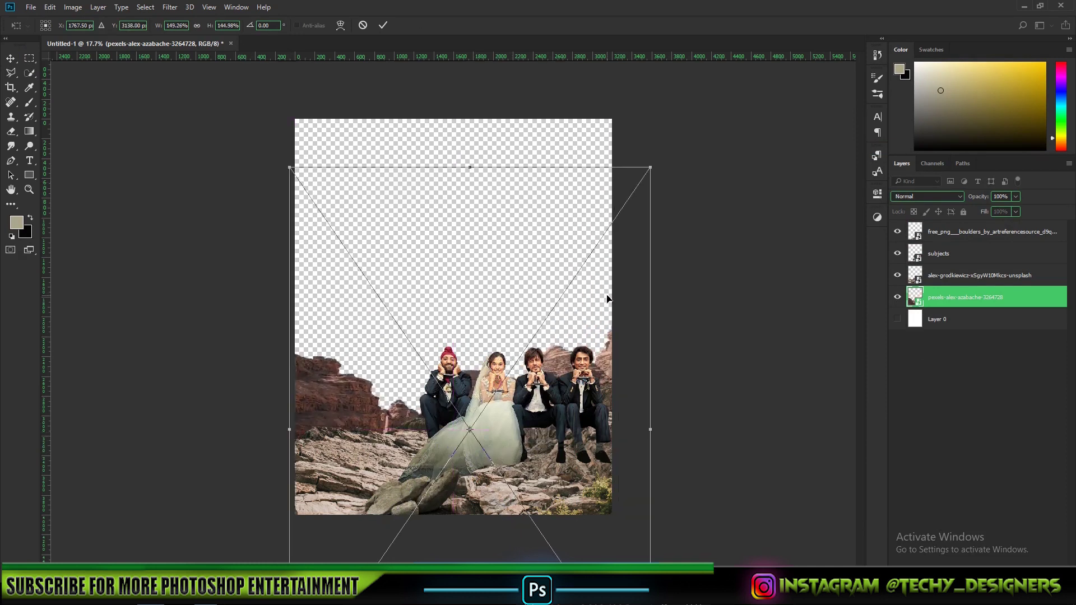
{"action": "key", "text": "Return"}
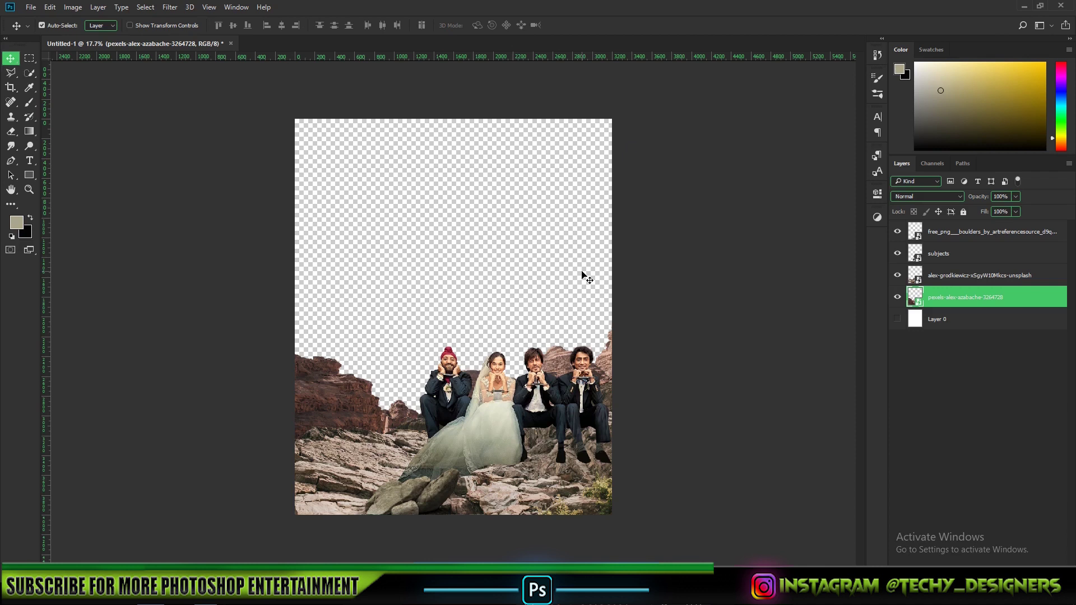
Step: Place the "statue of liberty" image above the desert layer and enlarge it to fill the sky, with the statue at the poster's left
{"action": "left_click", "coordinate": [23, 7]}
{"action": "left_click", "coordinate": [72, 213]}
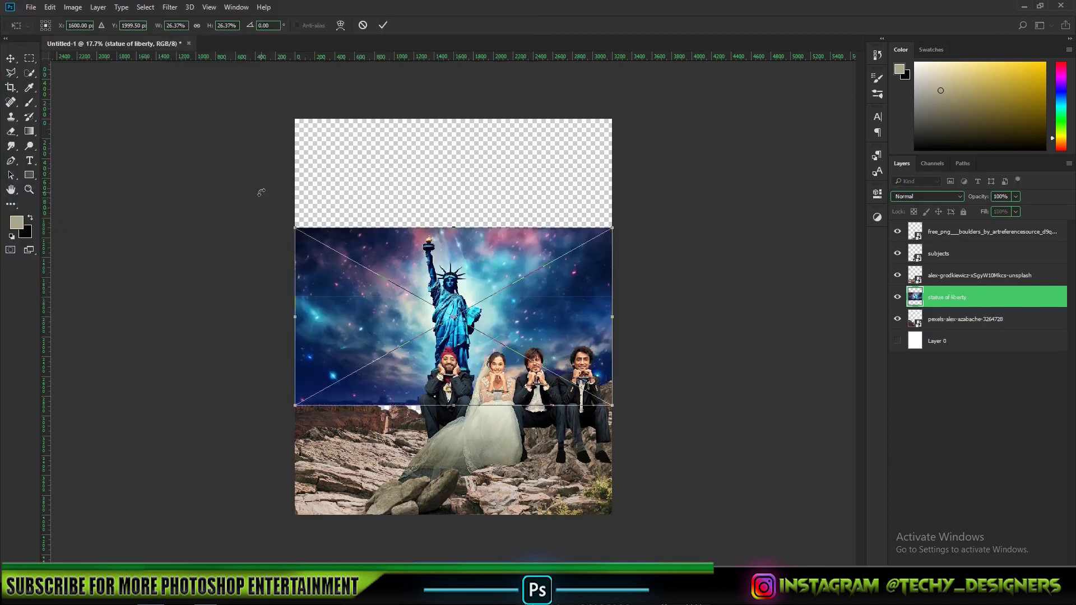
{"action": "left_click_drag", "start_coordinate": [612, 404], "coordinate": [761, 489]}
{"action": "left_click_drag", "start_coordinate": [482, 302], "coordinate": [405, 276]}
{"action": "left_click_drag", "start_coordinate": [684, 462], "coordinate": [690, 466]}
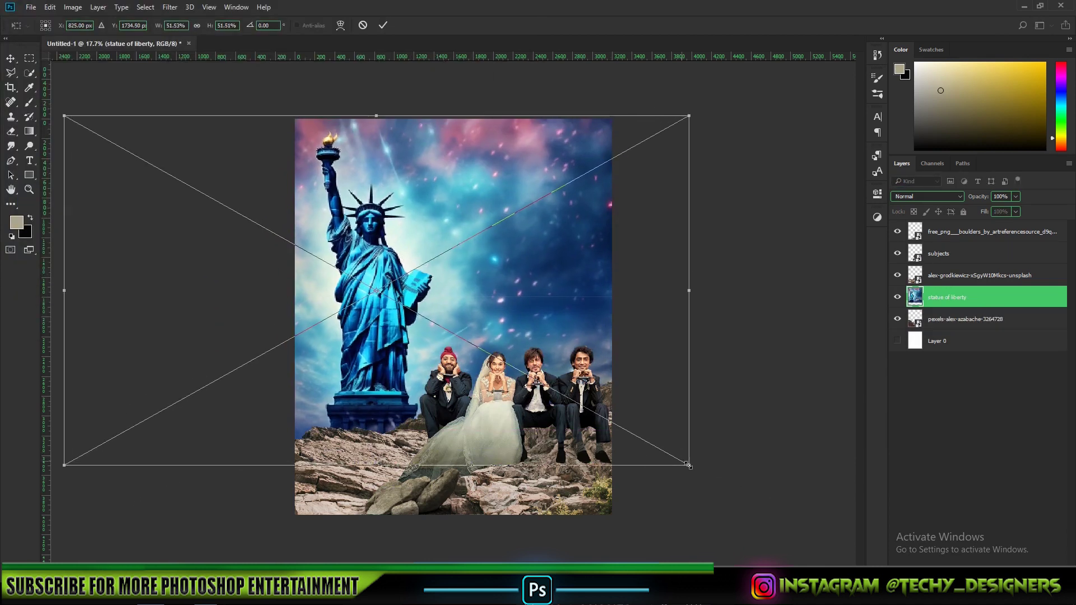
{"action": "left_click_drag", "start_coordinate": [374, 367], "coordinate": [374, 355]}
{"action": "left_click_drag", "start_coordinate": [62, 103], "coordinate": [73, 112]}
{"action": "key", "text": "Return"}
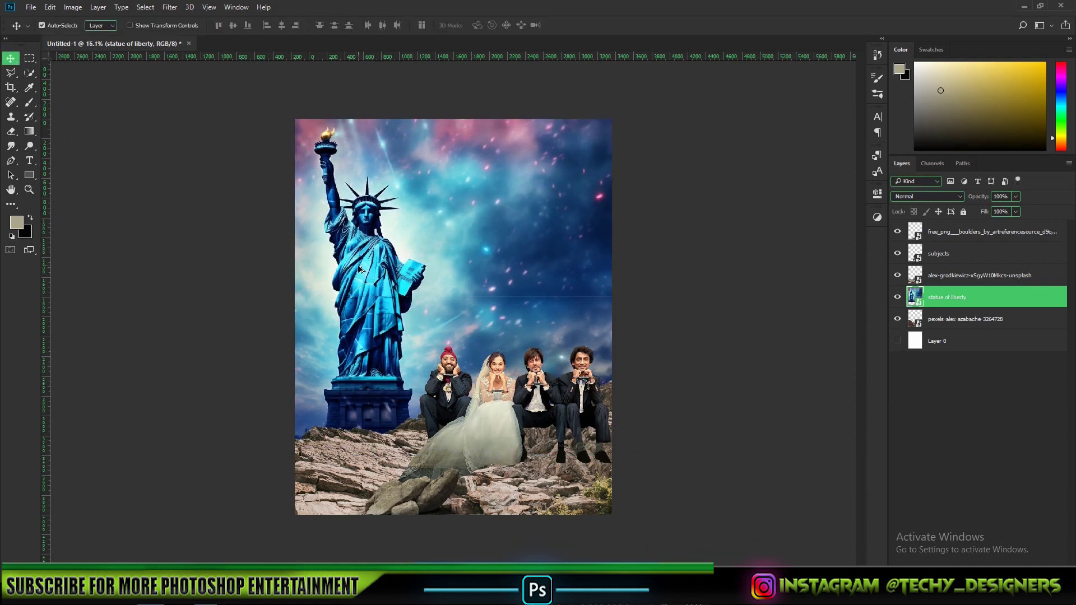
{"action": "scroll", "coordinate": [402, 260], "scroll_direction": "down", "scroll_amount": 1}
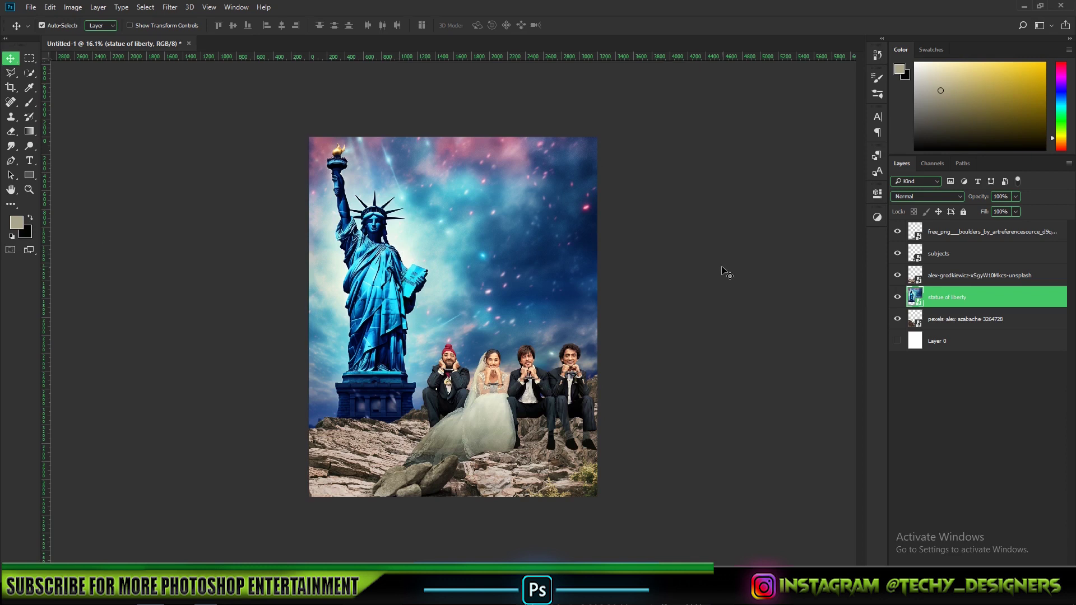
{"action": "left_click", "coordinate": [953, 275]}
{"action": "left_click", "coordinate": [953, 231]}
{"action": "left_click", "coordinate": [953, 298]}
Step: Place the embedded "Railing" image above the boulders layer
{"action": "left_click", "coordinate": [933, 229]}
{"action": "left_click", "coordinate": [32, 7]}
{"action": "left_click", "coordinate": [62, 216]}
{"action": "double_click", "coordinate": [483, 111]}
Step: Shrink the railing and position it in front of the statue, then commit the placement
{"action": "left_click_drag", "start_coordinate": [309, 238], "coordinate": [387, 282]}
{"action": "left_click_drag", "start_coordinate": [446, 314], "coordinate": [425, 224]}
{"action": "scroll", "coordinate": [381, 387], "scroll_direction": "up", "scroll_amount": 5}
{"action": "left_click_drag", "start_coordinate": [278, 213], "coordinate": [311, 231]}
{"action": "left_click_drag", "start_coordinate": [362, 285], "coordinate": [338, 258]}
{"action": "mouse_move", "coordinate": [408, 267]}
{"action": "left_mouse_down"}
{"action": "mouse_move", "coordinate": [403, 300]}
{"action": "mouse_move", "coordinate": [403, 269]}
{"action": "left_mouse_up"}
{"action": "key", "text": "Return"}
Step: Move the Railing layer below the coastal rocks, and duplicate and align it in front of the statue's base
{"action": "left_click_drag", "start_coordinate": [937, 235], "coordinate": [936, 308]}
{"action": "left_click_drag", "start_coordinate": [477, 296], "coordinate": [381, 342]}
{"action": "left_click_drag", "start_coordinate": [335, 314], "coordinate": [328, 244]}
{"action": "scroll", "coordinate": [334, 305], "scroll_direction": "up", "scroll_amount": 5}
{"action": "scroll", "coordinate": [364, 306], "scroll_direction": "down", "scroll_amount": 5}
Step: Duplicate the two railing layers together and reposition the copies vertically in line with the originals
{"action": "left_click", "coordinate": [942, 325], "text": "shift"}
{"action": "key", "text": "ctrl+j"}
{"action": "key", "text": "ctrl+t"}
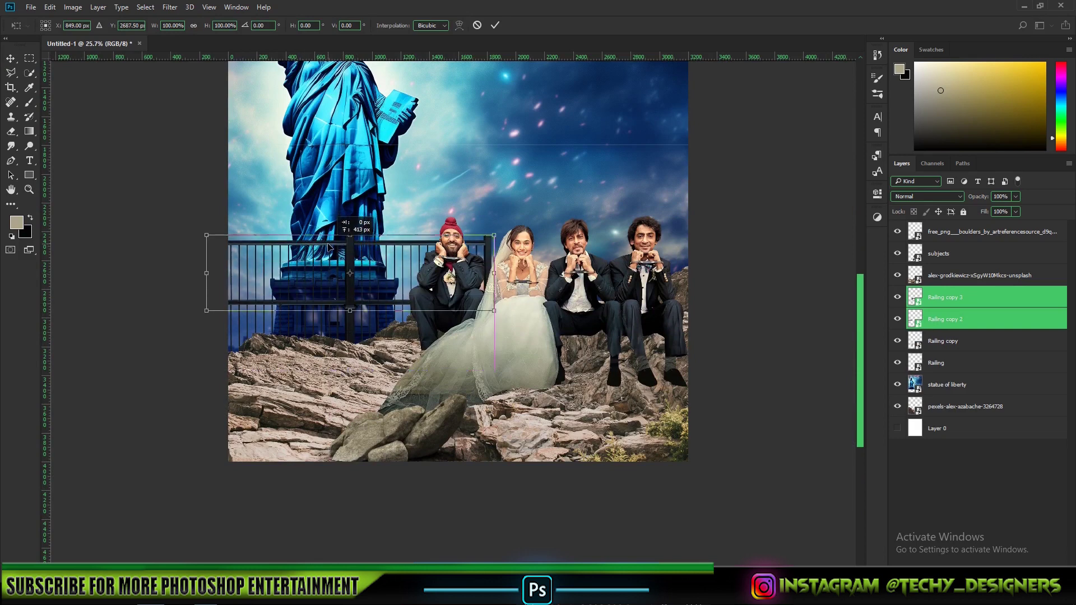
{"action": "key", "text": "Return"}
{"action": "scroll", "coordinate": [340, 312], "scroll_direction": "up", "scroll_amount": 5}
{"action": "scroll", "coordinate": [331, 315], "scroll_direction": "down", "scroll_amount": 5}
{"action": "left_click_drag", "start_coordinate": [348, 177], "coordinate": [334, 284]}
Step: Duplicate the selected railing pair and move the copies right to extend the fence behind the seated group
{"action": "key", "text": "ctrl+j"}
{"action": "key", "text": "ctrl+t"}
{"action": "left_click_drag", "start_coordinate": [391, 354], "coordinate": [675, 353]}
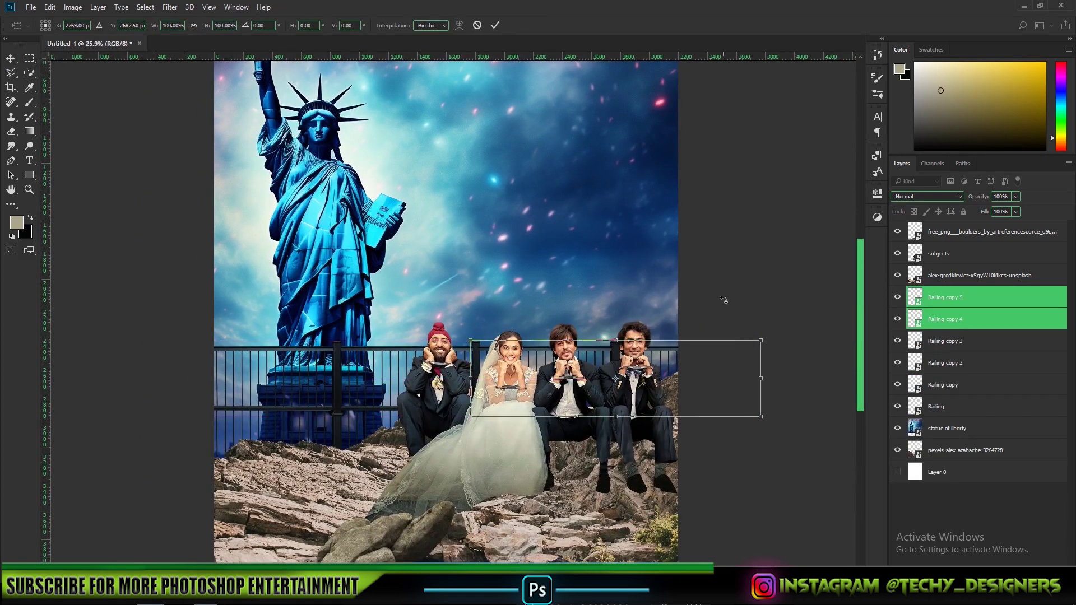
{"action": "key", "text": "Return"}
Step: Combine all six railing layers into one smart object
{"action": "scroll", "coordinate": [447, 360], "scroll_direction": "up", "scroll_amount": 2}
{"action": "scroll", "coordinate": [594, 359], "scroll_direction": "up", "scroll_amount": 2}
{"action": "scroll", "coordinate": [594, 360], "scroll_direction": "down", "scroll_amount": 3}
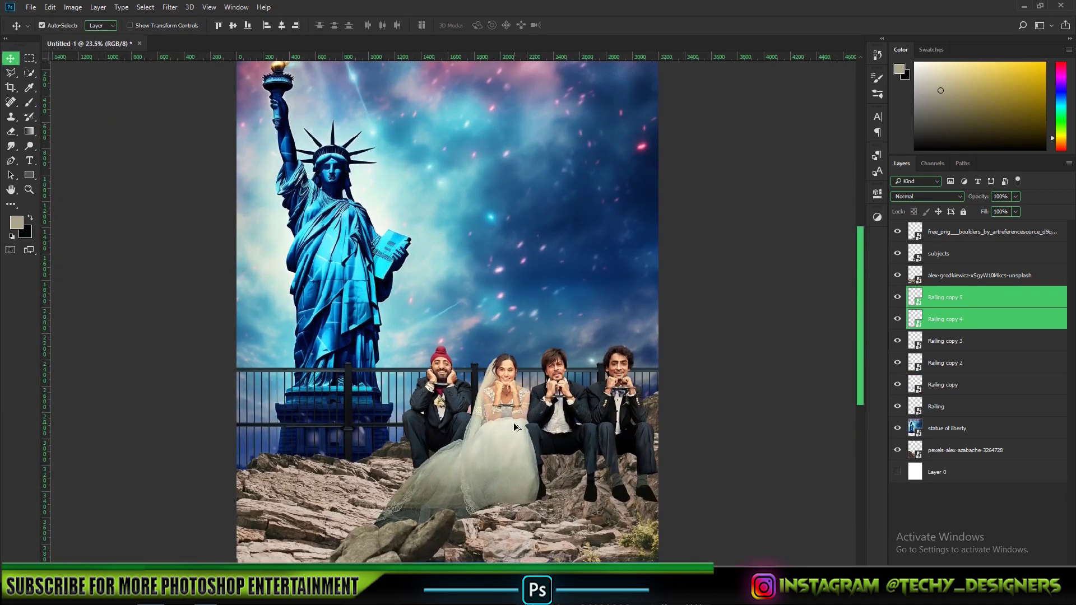
{"action": "scroll", "coordinate": [532, 418], "scroll_direction": "up", "scroll_amount": 6}
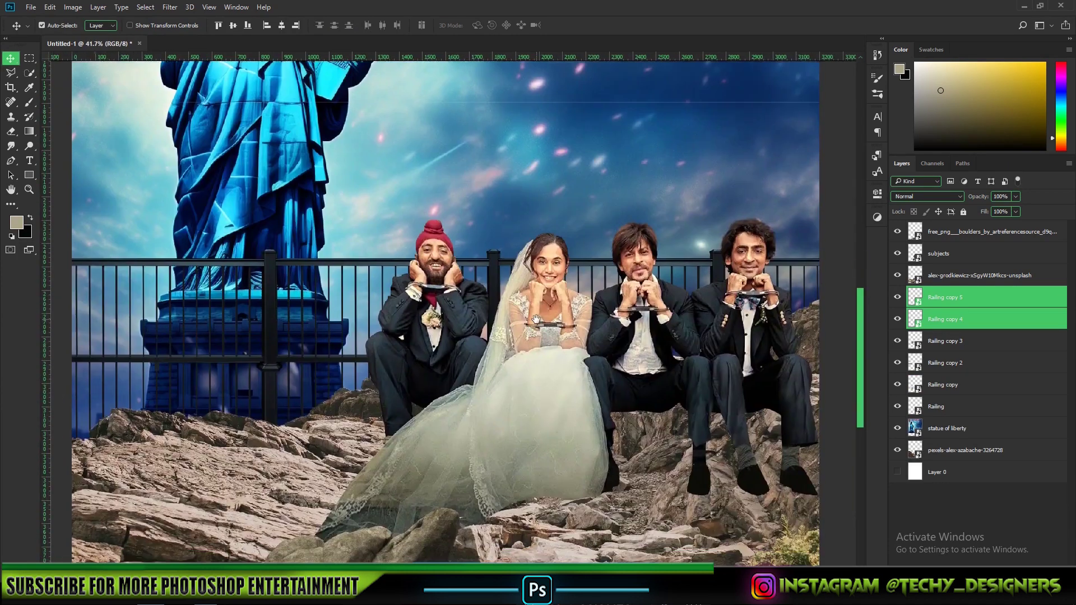
{"action": "scroll", "coordinate": [455, 346], "scroll_direction": "down", "scroll_amount": 2}
{"action": "left_click", "coordinate": [955, 301]}
{"action": "left_click", "coordinate": [943, 406], "text": "shift"}
{"action": "right_click", "coordinate": [943, 405]}
{"action": "left_click", "coordinate": [834, 148]}
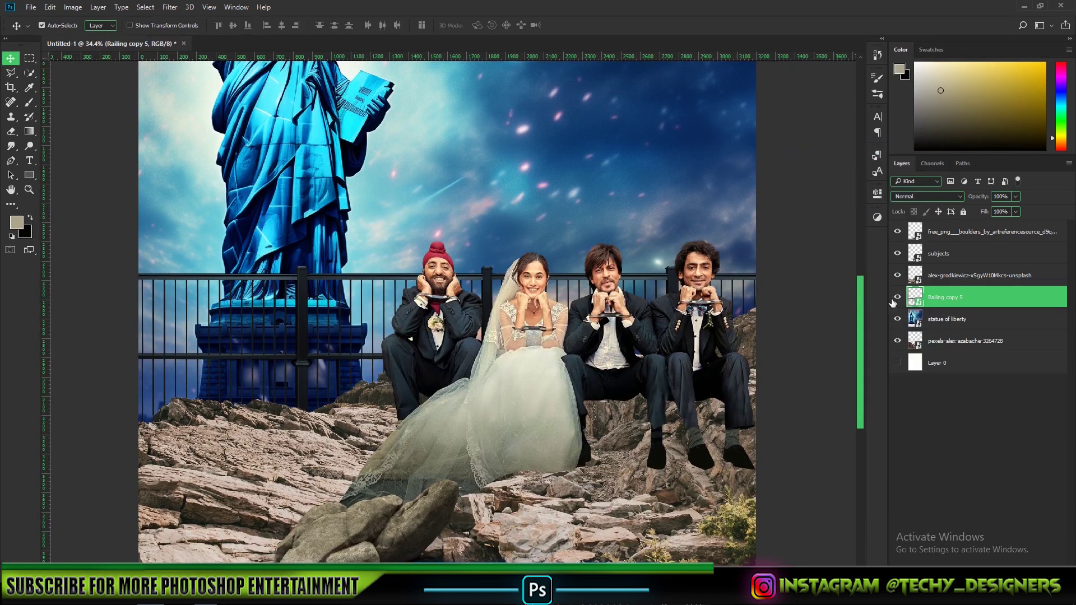
Step: Add a new empty layer above the boulders layer and load the 01.psd torn paper brush
{"action": "scroll", "coordinate": [392, 381], "scroll_direction": "down", "scroll_amount": 3}
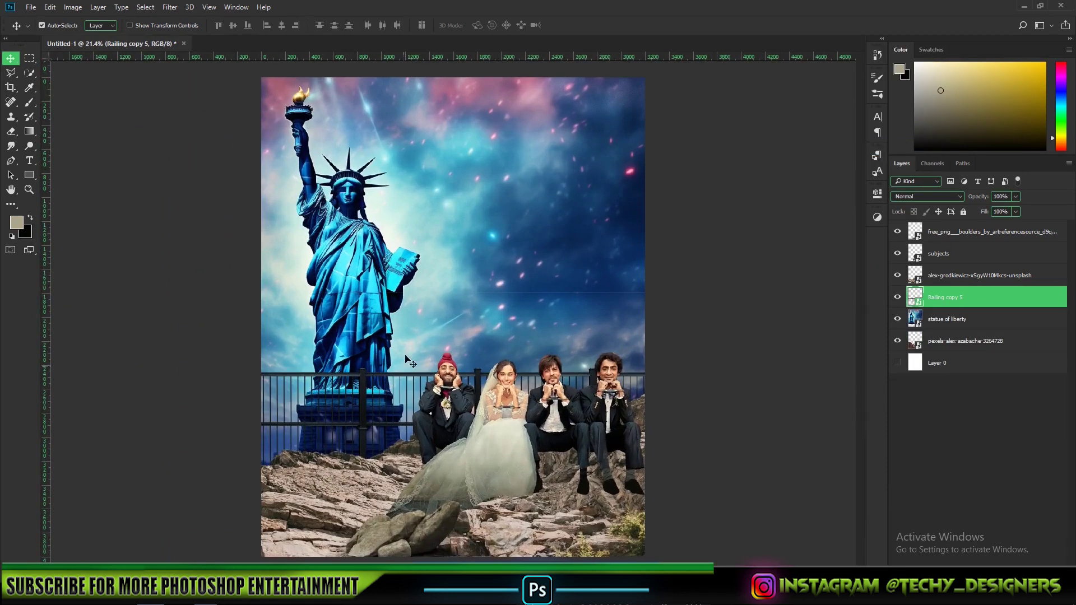
{"action": "left_click", "coordinate": [942, 227]}
{"action": "left_click", "coordinate": [1015, 576]}
{"action": "left_click", "coordinate": [29, 103]}
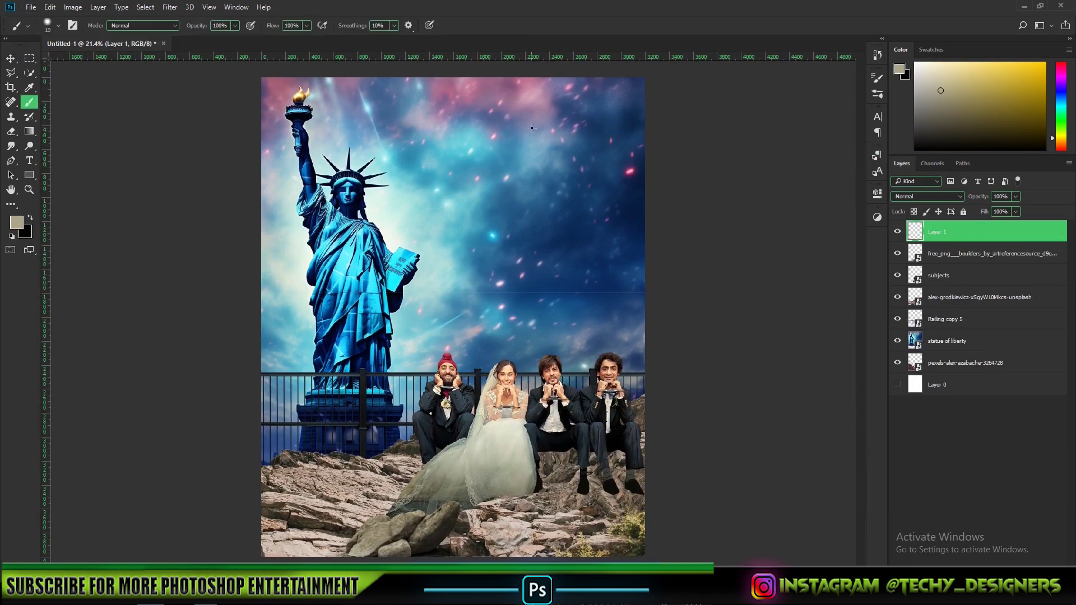
{"action": "right_click", "coordinate": [526, 136]}
{"action": "left_click", "coordinate": [540, 236]}
{"action": "scroll", "coordinate": [583, 368], "scroll_direction": "down", "scroll_amount": 2}
{"action": "left_click", "coordinate": [541, 386]}
{"action": "scroll", "coordinate": [560, 375], "scroll_direction": "down", "scroll_amount": 2}
{"action": "left_click", "coordinate": [583, 364]}
{"action": "scroll", "coordinate": [577, 354], "scroll_direction": "down", "scroll_amount": 2}
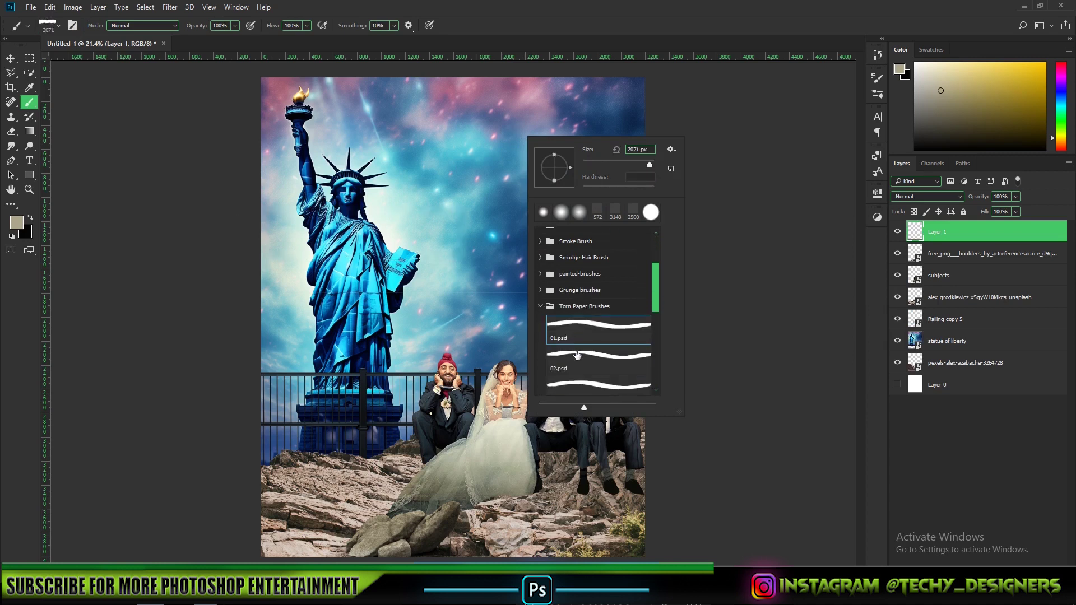
Step: Compare the other Torn Paper Brushes presets and settle on 01.psd at 2071 px
{"action": "scroll", "coordinate": [577, 336], "scroll_direction": "down", "scroll_amount": 4}
{"action": "left_click", "coordinate": [588, 349]}
{"action": "scroll", "coordinate": [577, 358], "scroll_direction": "down", "scroll_amount": 2}
{"action": "left_click", "coordinate": [568, 372]}
{"action": "scroll", "coordinate": [607, 371], "scroll_direction": "down", "scroll_amount": 3}
{"action": "scroll", "coordinate": [604, 359], "scroll_direction": "down", "scroll_amount": 3}
{"action": "left_click", "coordinate": [594, 330]}
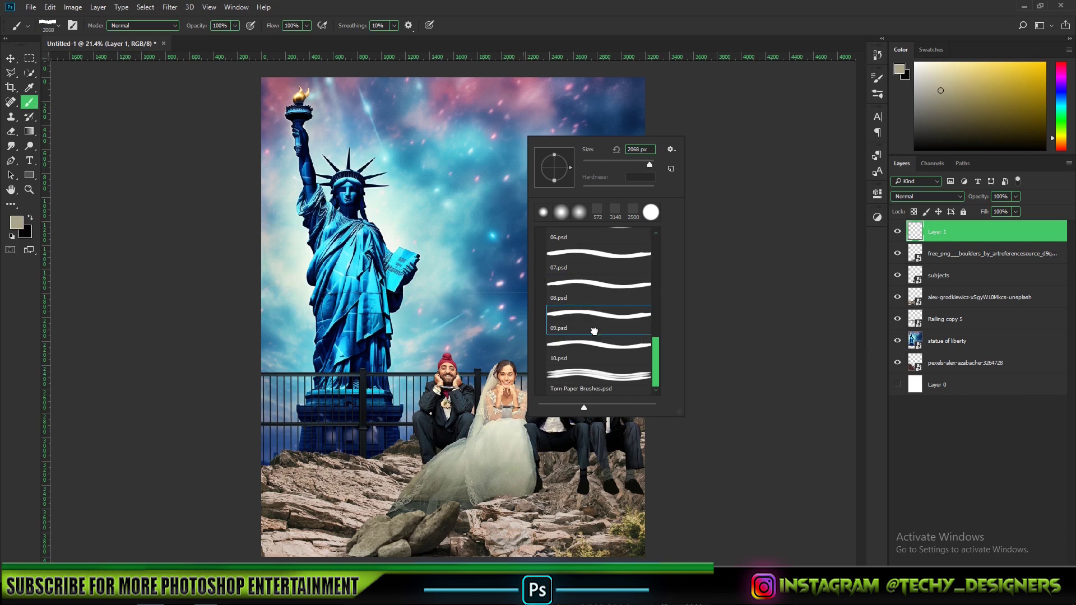
{"action": "left_click", "coordinate": [596, 380]}
{"action": "scroll", "coordinate": [608, 297], "scroll_direction": "up", "scroll_amount": 7}
{"action": "left_click", "coordinate": [604, 311]}
{"action": "left_click", "coordinate": [806, 122]}
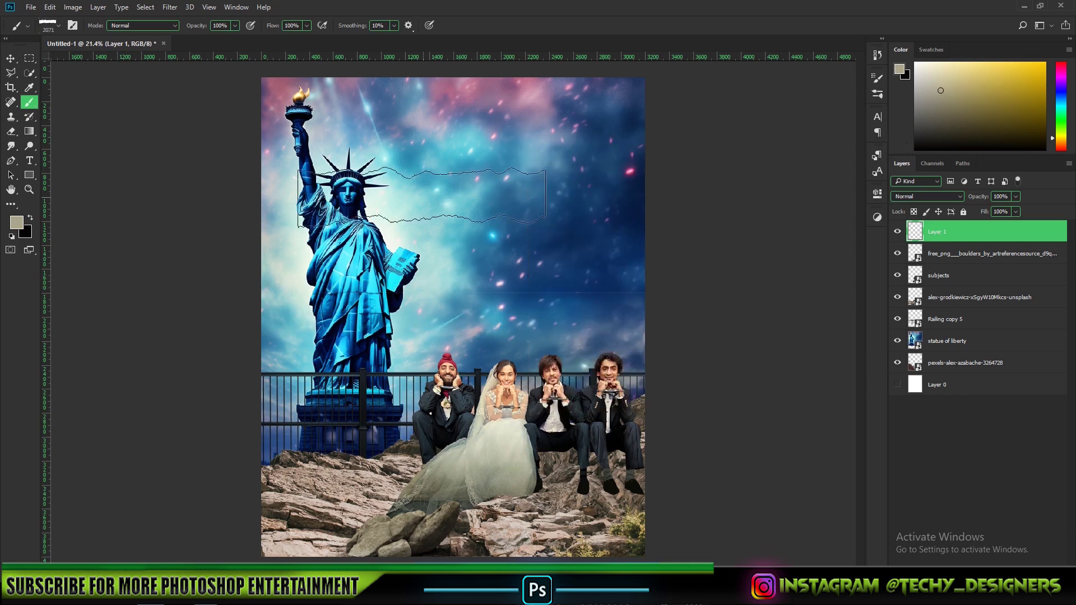
Step: Turn the torn paper brush tip vertical and enlarge it to 3371 px
{"action": "right_click", "coordinate": [489, 173]}
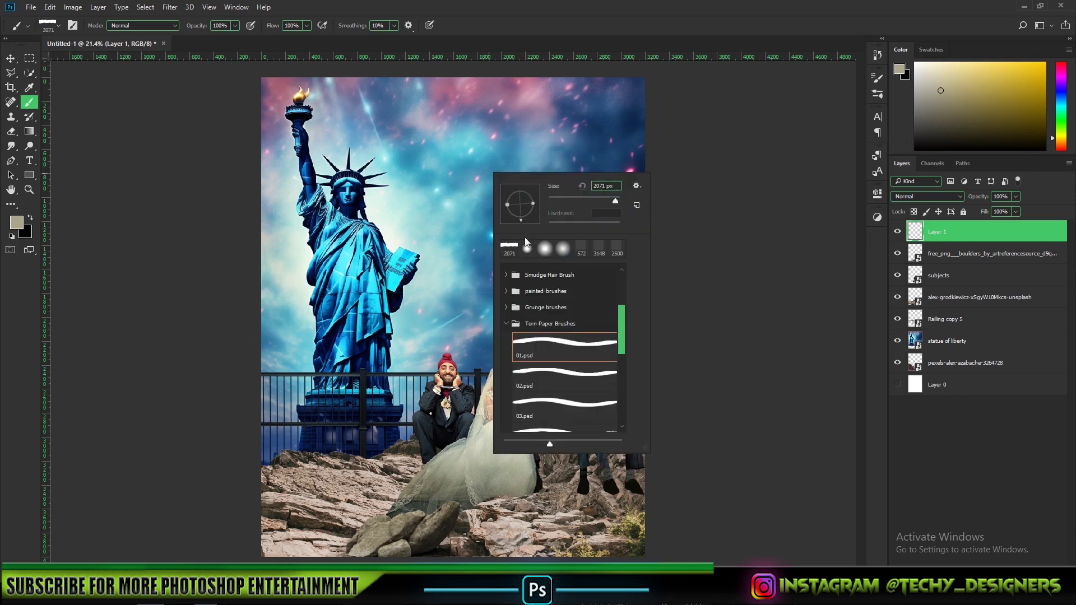
{"action": "key", "text": "Return"}
{"action": "key", "text": "]"}
{"action": "key", "text": "]"}
{"action": "key", "text": "]"}
{"action": "key", "text": "]"}
{"action": "key", "text": "]"}
{"action": "key", "text": "]"}
{"action": "key", "text": "]"}
{"action": "key", "text": "]"}
{"action": "key", "text": "]"}
{"action": "key", "text": "]"}
{"action": "key", "text": "]"}
{"action": "key", "text": "]"}
{"action": "key", "text": "]"}
Step: Stamp a white torn paper strip along the poster's right side and move its layer below the railing layer
{"action": "left_click", "coordinate": [603, 254]}
{"action": "key", "text": "ctrl+z"}
{"action": "left_click", "coordinate": [17, 223]}
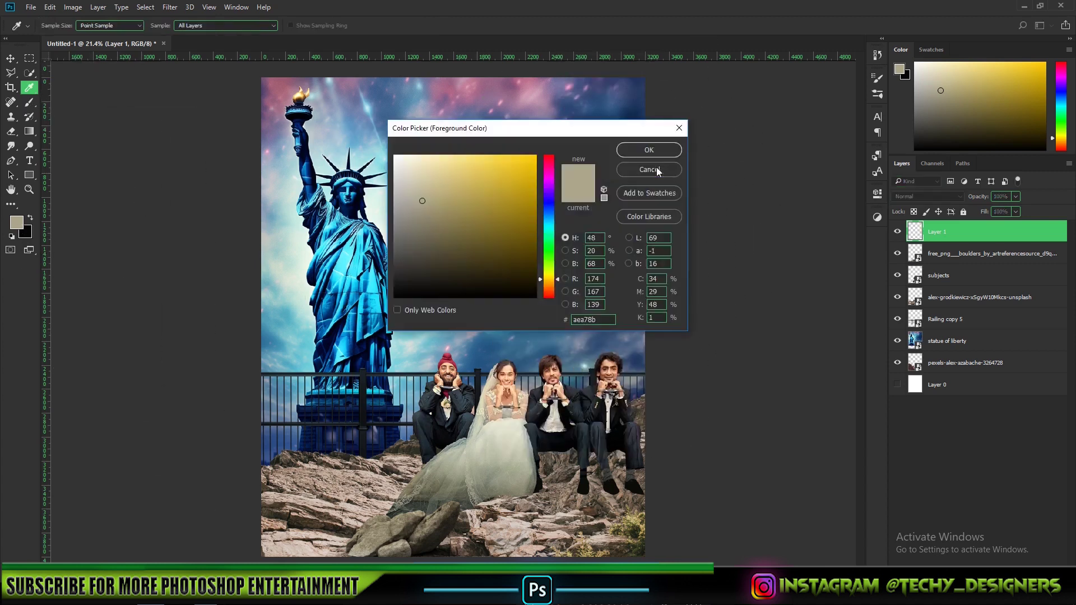
{"action": "left_click", "coordinate": [657, 170]}
{"action": "key", "text": "d"}
{"action": "key", "text": "x"}
{"action": "left_click", "coordinate": [615, 252]}
{"action": "left_click", "coordinate": [11, 58]}
{"action": "left_click_drag", "start_coordinate": [963, 242], "coordinate": [964, 330]}
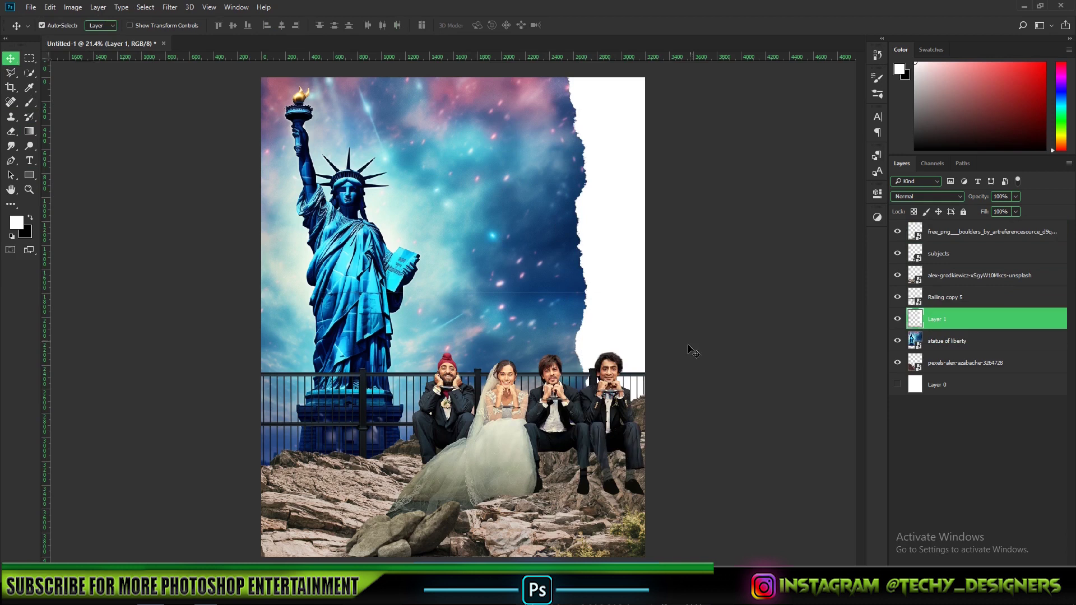
Step: Enlarge the white torn paper shape and tilt it about 11 degrees to cover the sky right of the statue
{"action": "key", "text": "ctrl+t"}
{"action": "left_click_drag", "start_coordinate": [566, 265], "coordinate": [539, 269]}
{"action": "left_click_drag", "start_coordinate": [613, 274], "coordinate": [600, 146]}
{"action": "left_click_drag", "start_coordinate": [669, 143], "coordinate": [670, 163]}
{"action": "left_click_drag", "start_coordinate": [583, 160], "coordinate": [607, 249]}
{"action": "left_click_drag", "start_coordinate": [493, 441], "coordinate": [469, 459]}
{"action": "left_click_drag", "start_coordinate": [591, 336], "coordinate": [572, 360]}
{"action": "left_click_drag", "start_coordinate": [647, 298], "coordinate": [666, 306]}
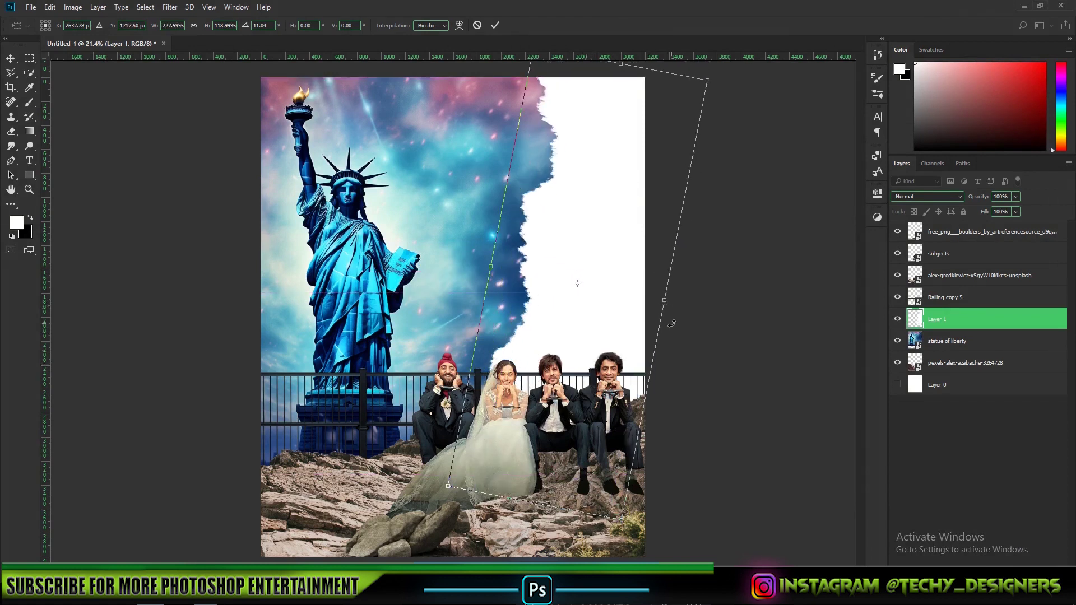
{"action": "key", "text": "Return"}
Step: Place the srk image, flip it horizontally, scale it behind the seated group and clip it to the torn paper shape
{"action": "scroll", "coordinate": [594, 265], "scroll_direction": "up", "scroll_amount": 3}
{"action": "scroll", "coordinate": [593, 265], "scroll_direction": "down", "scroll_amount": 5}
{"action": "scroll", "coordinate": [593, 266], "scroll_direction": "up", "scroll_amount": 2}
{"action": "left_click", "coordinate": [31, 7]}
{"action": "left_click", "coordinate": [93, 216]}
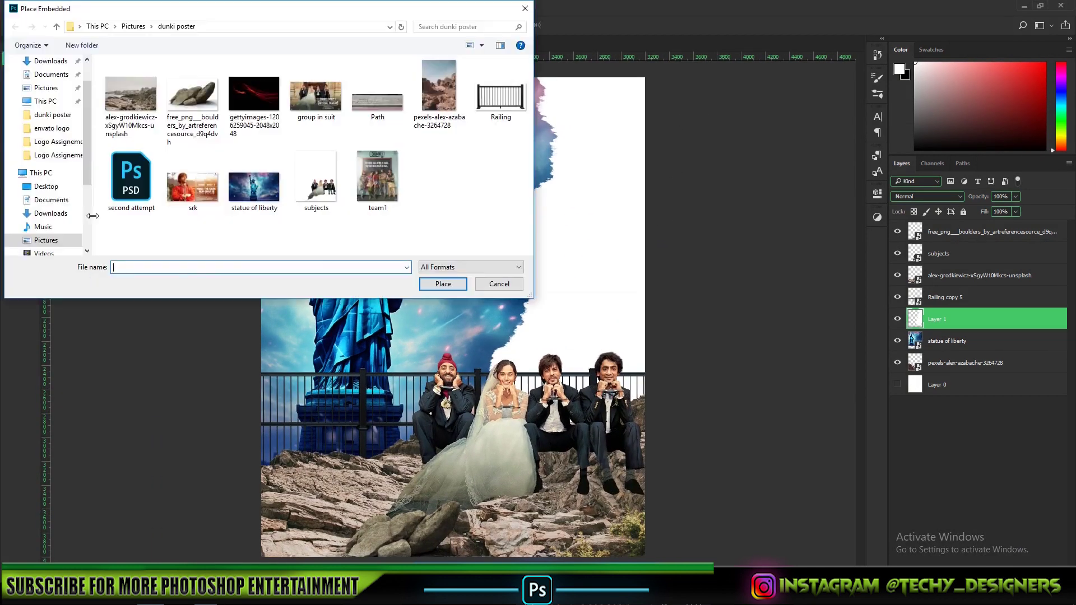
{"action": "double_click", "coordinate": [198, 193]}
{"action": "right_click", "coordinate": [513, 327]}
{"action": "left_click", "coordinate": [541, 480]}
{"action": "left_click_drag", "start_coordinate": [261, 209], "coordinate": [271, 215]}
{"action": "left_click_drag", "start_coordinate": [368, 300], "coordinate": [426, 300]}
{"action": "left_click_drag", "start_coordinate": [329, 215], "coordinate": [338, 221]}
{"action": "key", "text": "Return"}
{"action": "left_click", "coordinate": [930, 331], "text": "alt"}
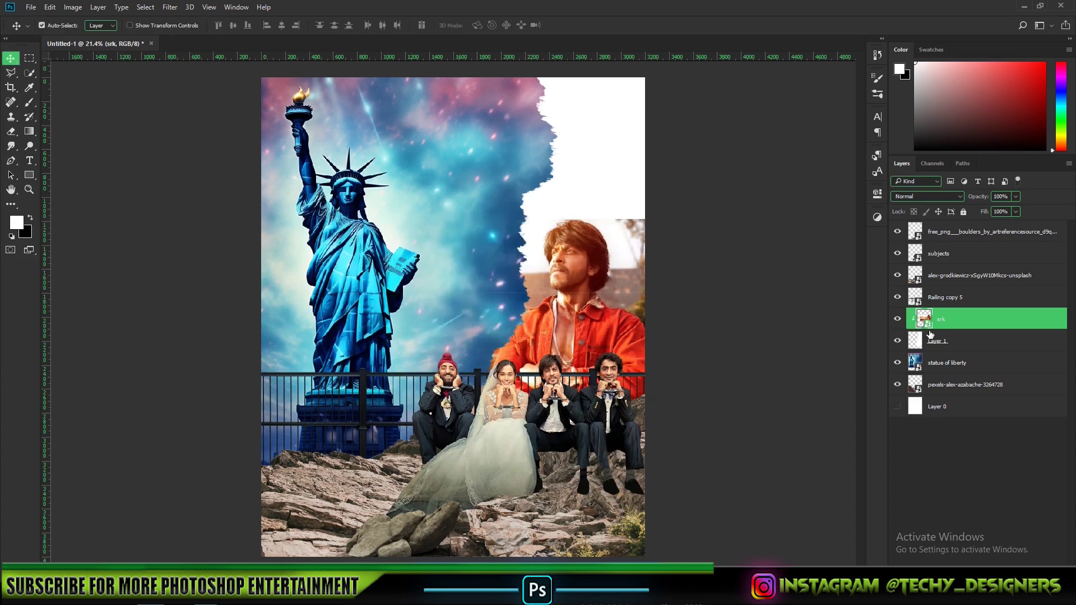
Step: Place the team1 image at about 26% scale in the poster's upper-right corner above the srk portrait
{"action": "left_click", "coordinate": [28, 8]}
{"action": "left_click", "coordinate": [55, 216]}
{"action": "double_click", "coordinate": [377, 180]}
{"action": "left_click_drag", "start_coordinate": [265, 82], "coordinate": [375, 219]}
{"action": "left_click_drag", "start_coordinate": [448, 286], "coordinate": [580, 127]}
{"action": "left_click_drag", "start_coordinate": [663, 254], "coordinate": [656, 244]}
{"action": "left_click_drag", "start_coordinate": [630, 229], "coordinate": [639, 207]}
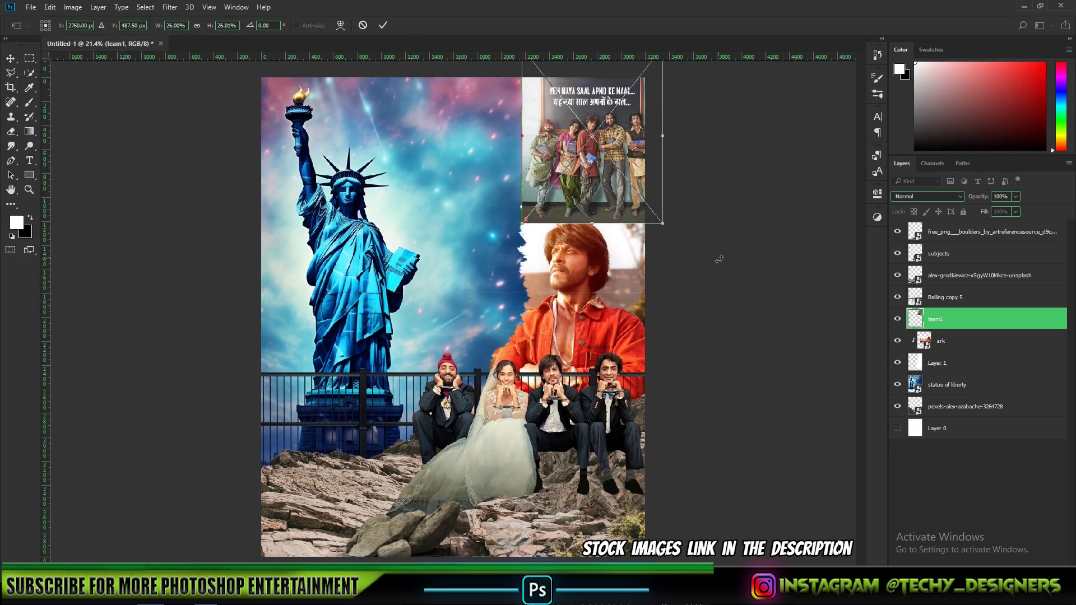
{"action": "key", "text": "Return"}
Step: Fine-tune the position of the srk and team1 pictures and clip team1 to the torn paper shape
{"action": "left_click_drag", "start_coordinate": [585, 232], "coordinate": [587, 244]}
{"action": "left_click_drag", "start_coordinate": [595, 164], "coordinate": [595, 163]}
{"action": "left_click", "coordinate": [947, 329], "text": "alt"}
{"action": "mouse_move", "coordinate": [605, 203]}
{"action": "left_mouse_down"}
{"action": "mouse_move", "coordinate": [615, 203]}
{"action": "mouse_move", "coordinate": [604, 203]}
{"action": "left_mouse_up"}
Step: Try to widen the torn paper shape to about 109% and tilt it about -2.9 degrees
{"action": "left_click", "coordinate": [928, 367]}
{"action": "key", "text": "ctrl+t"}
{"action": "left_click_drag", "start_coordinate": [460, 283], "coordinate": [439, 283]}
{"action": "left_click_drag", "start_coordinate": [529, 279], "coordinate": [525, 280]}
{"action": "left_click_drag", "start_coordinate": [427, 245], "coordinate": [428, 253]}
{"action": "mouse_move", "coordinate": [540, 290]}
{"action": "left_mouse_down"}
{"action": "mouse_move", "coordinate": [547, 320]}
{"action": "mouse_move", "coordinate": [546, 304]}
{"action": "left_mouse_up"}
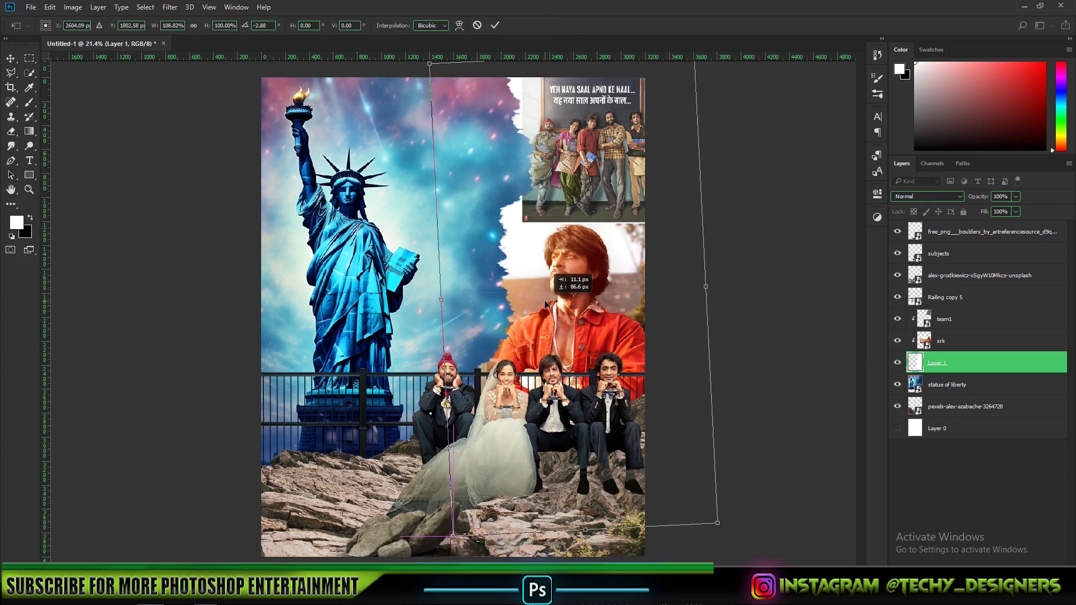
{"action": "key", "text": "Return"}
Step: Nudge the team1 picture and stamp the torn paper brush on Layer 1 to reveal the figures at the picture's left edge
{"action": "mouse_move", "coordinate": [595, 145]}
{"action": "left_mouse_down"}
{"action": "mouse_move", "coordinate": [661, 145]}
{"action": "mouse_move", "coordinate": [597, 148]}
{"action": "left_mouse_up"}
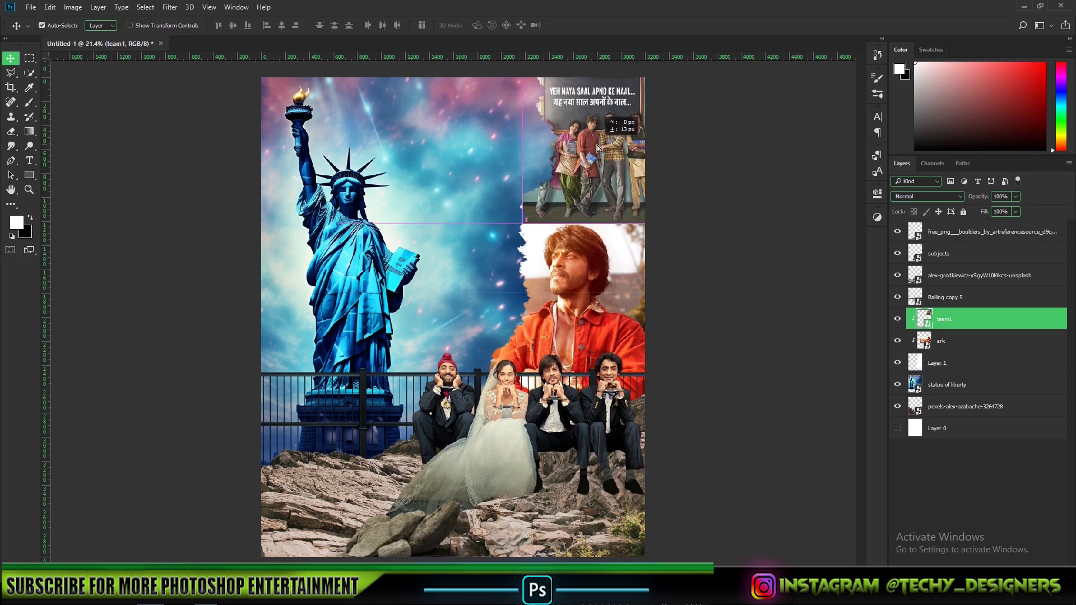
{"action": "scroll", "coordinate": [552, 136], "scroll_direction": "up", "scroll_amount": 6}
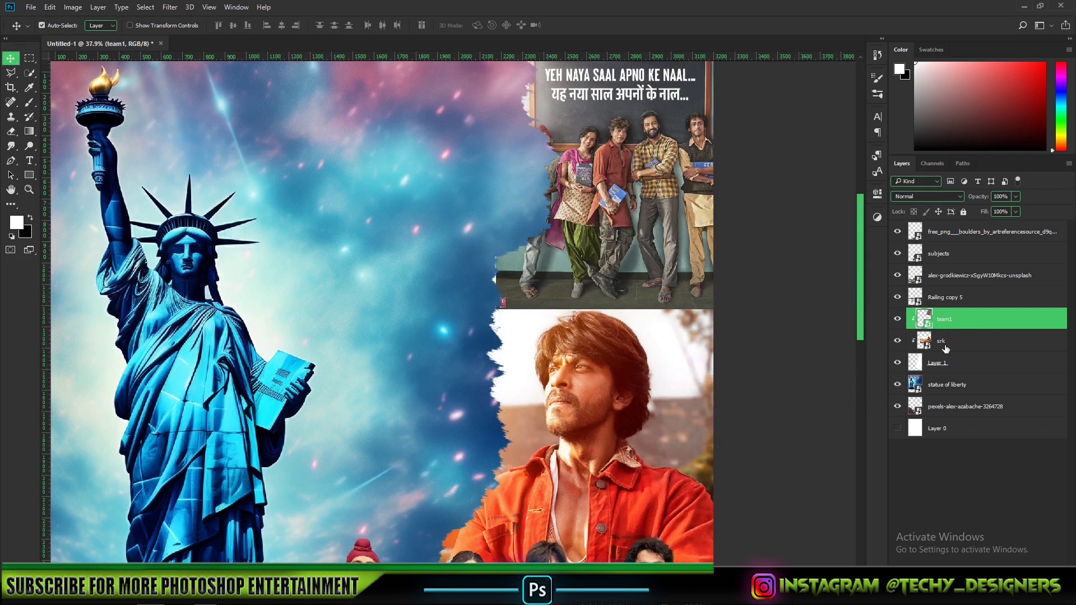
{"action": "left_click", "coordinate": [942, 364]}
{"action": "key", "text": "b"}
{"action": "left_click_drag", "start_coordinate": [543, 179], "coordinate": [332, 196]}
{"action": "left_click", "coordinate": [546, 276]}
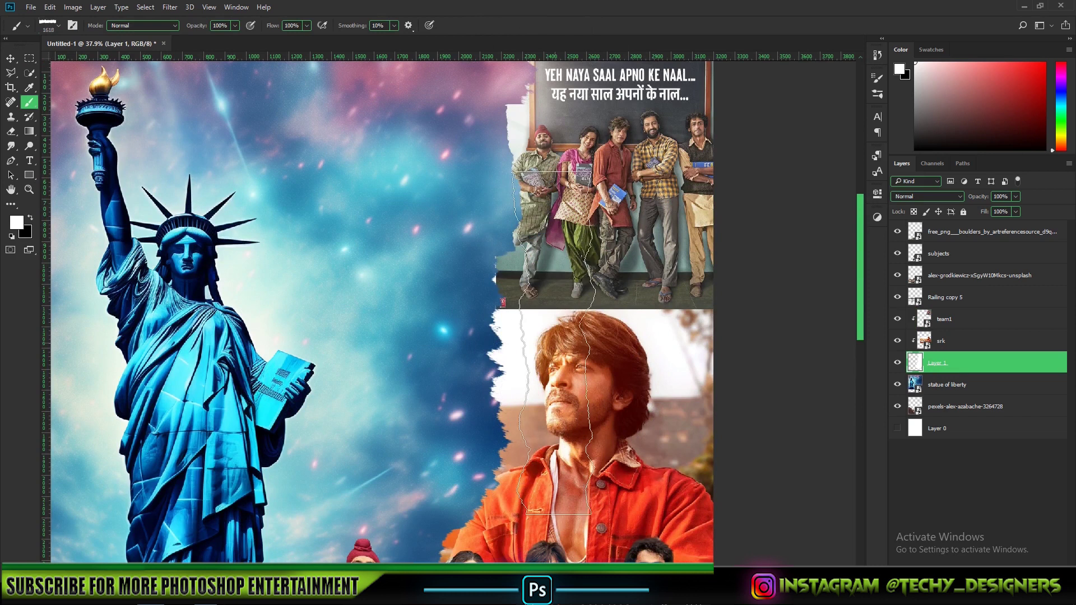
{"action": "left_click", "coordinate": [543, 333]}
{"action": "key", "text": "ctrl+z"}
{"action": "right_click", "coordinate": [479, 197]}
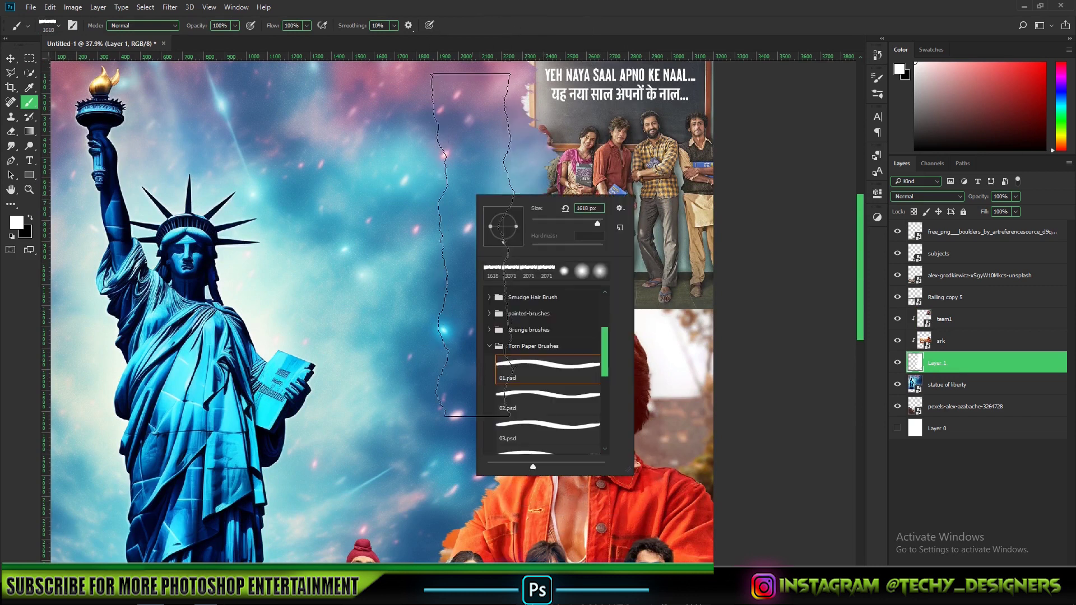
{"action": "left_click", "coordinate": [303, 308]}
{"action": "key", "text": "ctrl+z"}
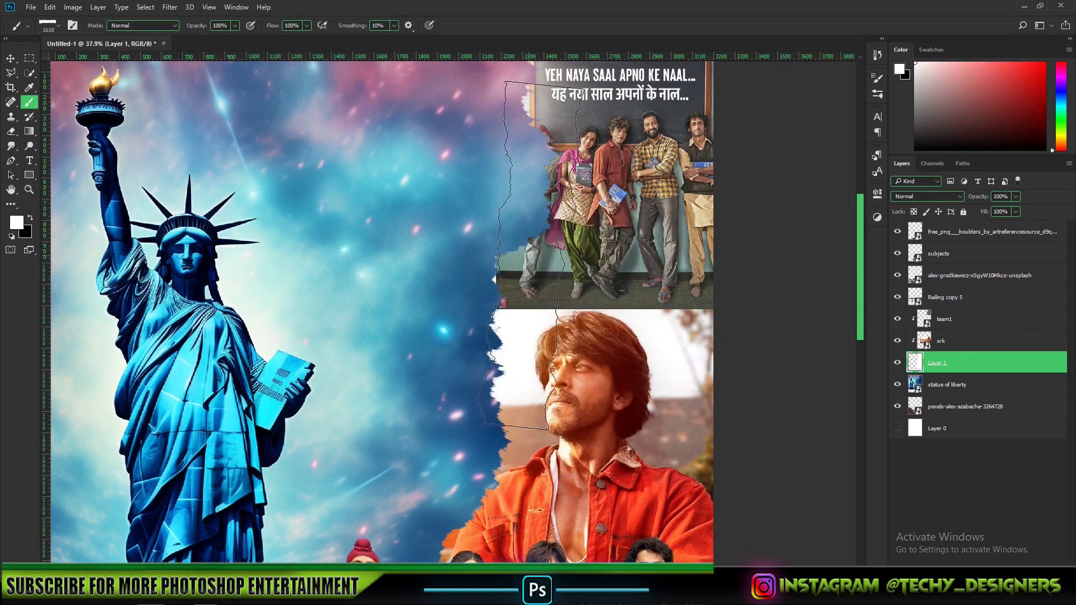
{"action": "scroll", "coordinate": [540, 253], "scroll_direction": "up", "scroll_amount": 2}
{"action": "left_click", "coordinate": [556, 229]}
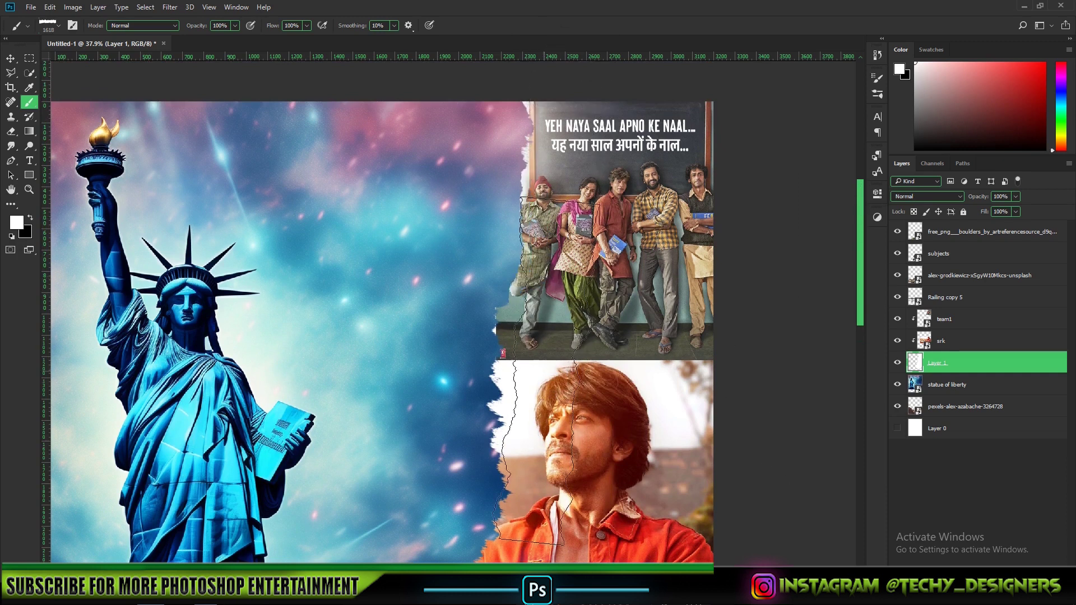
Step: Reduce the torn paper layer's opacity to 38% so both clipped pictures blend into the sky
{"action": "key", "text": "v"}
{"action": "key", "text": "ctrl+0"}
{"action": "scroll", "coordinate": [434, 302], "scroll_direction": "down", "scroll_amount": 1}
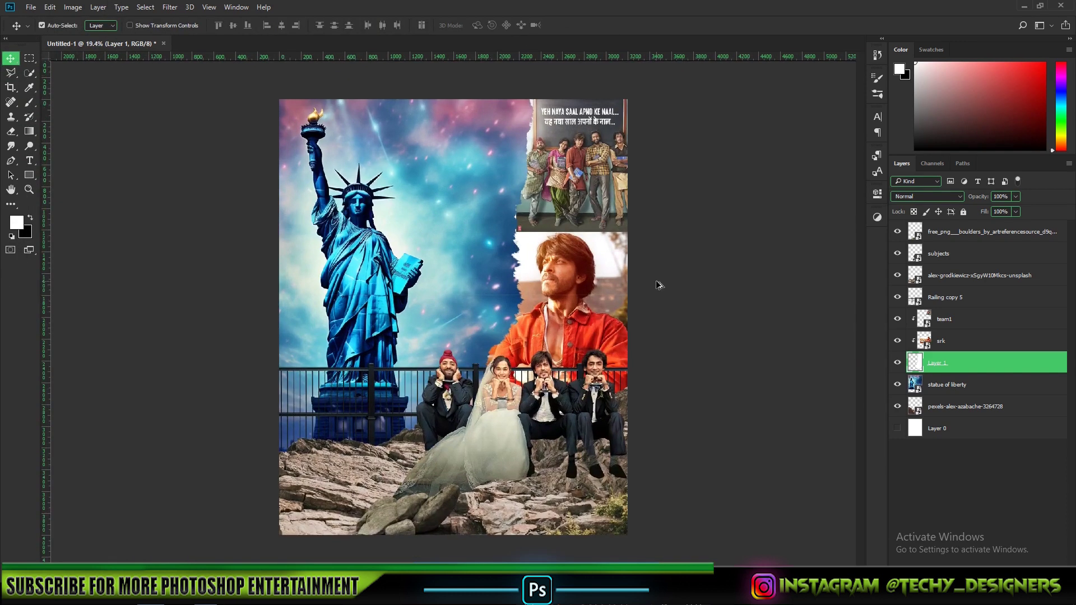
{"action": "left_click_drag", "start_coordinate": [982, 198], "coordinate": [948, 198]}
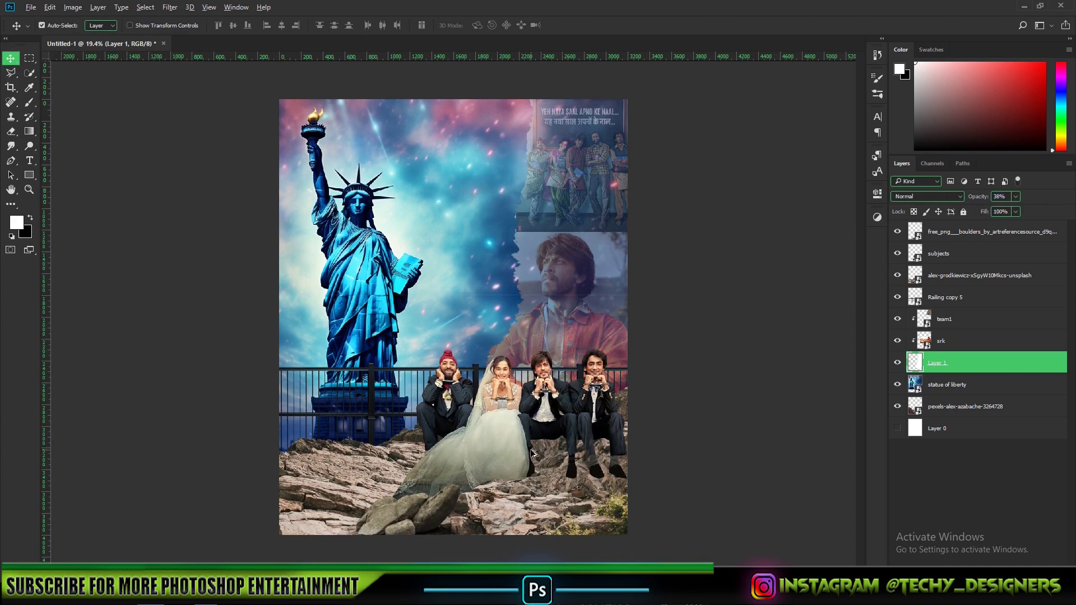
Step: Place the 360_F_369791429 overlay above the boulders layer, enlarge it, flip it horizontally and move it toward the poster's upper left
{"action": "scroll", "coordinate": [532, 454], "scroll_direction": "down", "scroll_amount": 1}
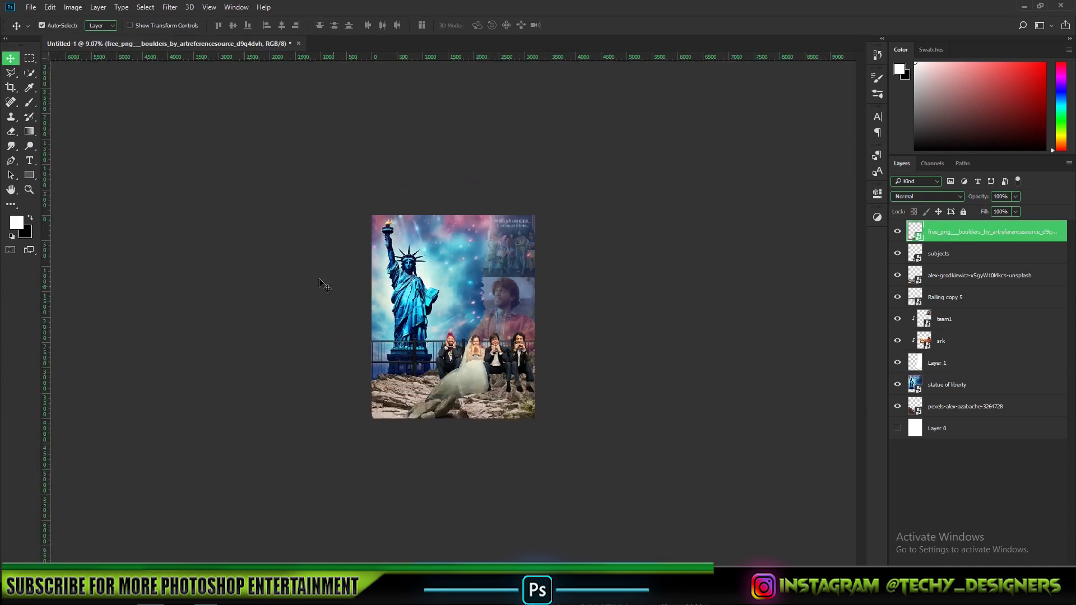
{"action": "left_click", "coordinate": [31, 7]}
{"action": "left_click", "coordinate": [92, 216]}
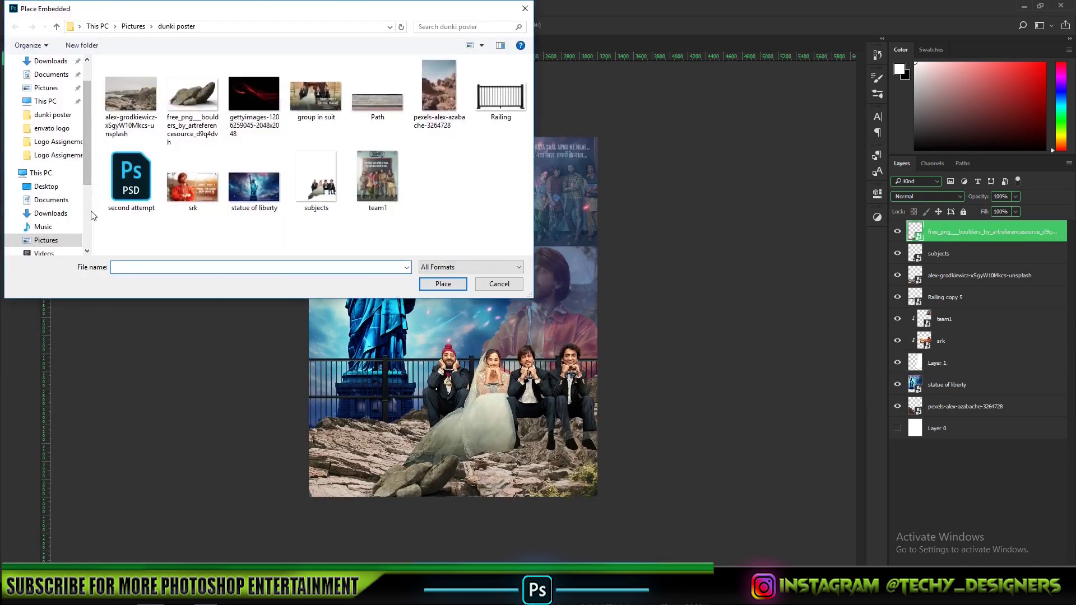
{"action": "scroll", "coordinate": [60, 217], "scroll_direction": "down", "scroll_amount": 2}
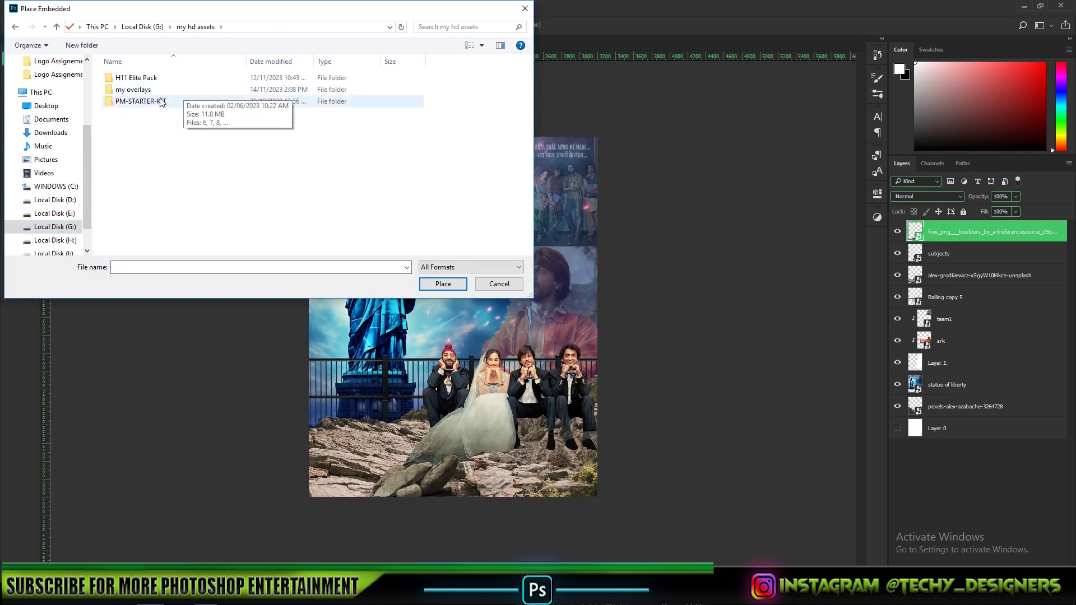
{"action": "double_click", "coordinate": [136, 89]}
{"action": "double_click", "coordinate": [312, 86]}
{"action": "left_click_drag", "start_coordinate": [480, 336], "coordinate": [576, 400]}
{"action": "right_click", "coordinate": [521, 361]}
{"action": "left_click", "coordinate": [543, 513]}
{"action": "left_click_drag", "start_coordinate": [516, 358], "coordinate": [472, 255]}
{"action": "key", "text": "Return"}
Step: Set the overlay's blend mode to Screen and reposition it over the poster's upper-left corner near the torch
{"action": "left_click", "coordinate": [953, 198]}
{"action": "left_click", "coordinate": [899, 276]}
{"action": "left_click", "coordinate": [895, 232]}
{"action": "scroll", "coordinate": [534, 411], "scroll_direction": "up", "scroll_amount": 2}
{"action": "scroll", "coordinate": [428, 423], "scroll_direction": "up", "scroll_amount": 2}
{"action": "scroll", "coordinate": [428, 423], "scroll_direction": "down", "scroll_amount": 5}
{"action": "scroll", "coordinate": [472, 259], "scroll_direction": "up", "scroll_amount": 2}
{"action": "left_click", "coordinate": [897, 231]}
{"action": "key", "text": "ctrl+t"}
{"action": "left_click_drag", "start_coordinate": [491, 274], "coordinate": [401, 256]}
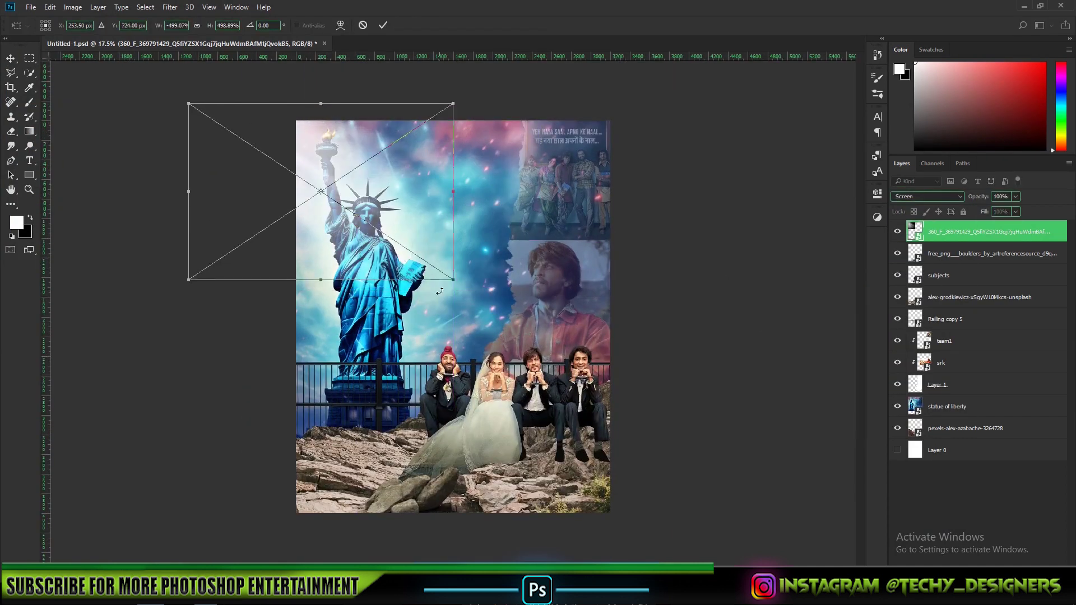
{"action": "key", "text": "Return"}
Step: Colorize the overlay blue with a clipped Hue/Saturation adjustment and convert both layers into one smart object
{"action": "left_click", "coordinate": [1016, 574]}
{"action": "left_click", "coordinate": [982, 440]}
{"action": "left_click", "coordinate": [764, 320]}
{"action": "left_click", "coordinate": [781, 380]}
{"action": "left_click_drag", "start_coordinate": [713, 265], "coordinate": [785, 266]}
{"action": "left_click", "coordinate": [957, 254], "text": "shift"}
{"action": "right_click", "coordinate": [958, 254]}
{"action": "left_click", "coordinate": [849, 149]}
Step: Duplicate the tinted overlay, enlarge the copy and reposition it over the statue
{"action": "key", "text": "ctrl+j"}
{"action": "key", "text": "ctrl+t"}
{"action": "left_click_drag", "start_coordinate": [387, 313], "coordinate": [376, 318]}
{"action": "left_click_drag", "start_coordinate": [518, 429], "coordinate": [550, 457]}
{"action": "left_click_drag", "start_coordinate": [458, 403], "coordinate": [439, 388]}
{"action": "key", "text": "Return"}
Step: Add a Color Balance adjustment clipped to the statue of liberty layer, shifting its midtones toward cyan and green
{"action": "left_click", "coordinate": [953, 429]}
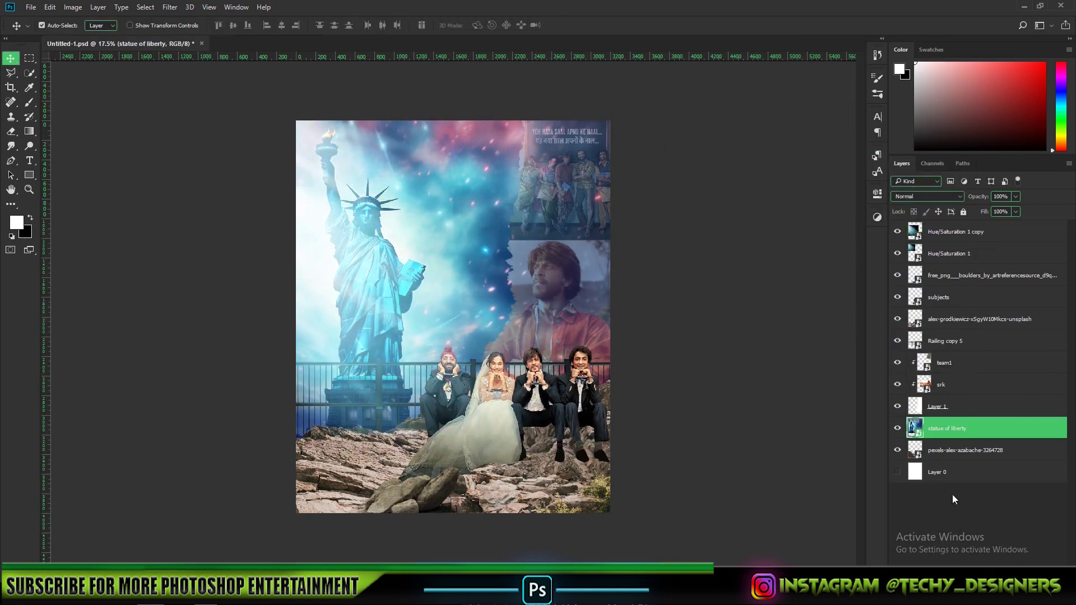
{"action": "left_click", "coordinate": [1015, 574]}
{"action": "left_click", "coordinate": [982, 451]}
{"action": "left_click", "coordinate": [779, 380]}
{"action": "left_click_drag", "start_coordinate": [766, 251], "coordinate": [758, 251]}
{"action": "left_click_drag", "start_coordinate": [766, 270], "coordinate": [776, 272]}
{"action": "left_click", "coordinate": [784, 226]}
{"action": "left_click", "coordinate": [773, 235]}
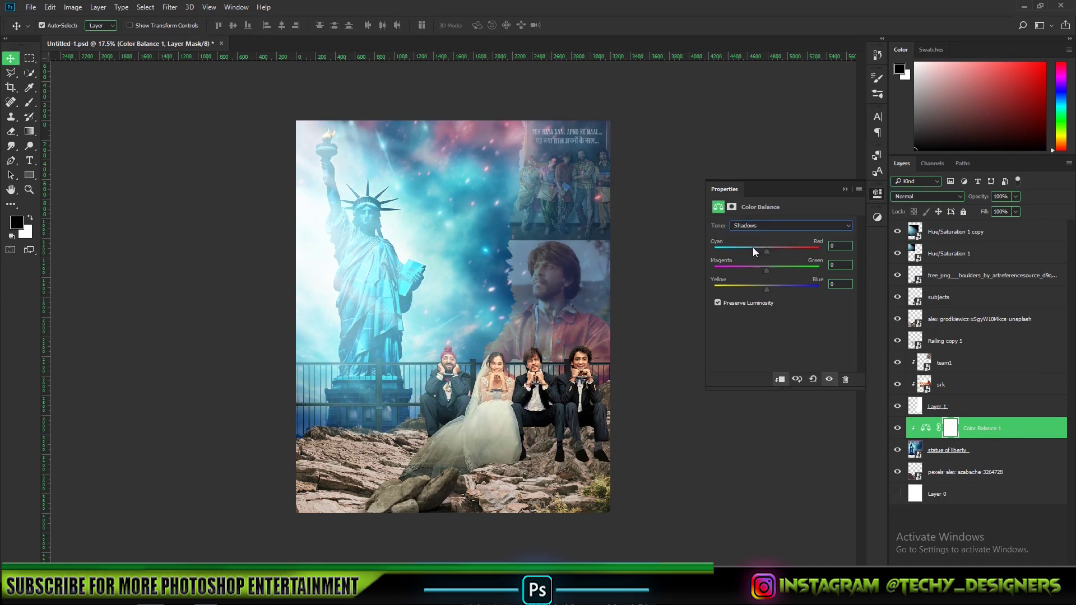
{"action": "left_click", "coordinate": [845, 190]}
Step: Shift the Color Balance highlights toward cyan and set their Yellow–Blue value to -20, comparing the layers' visibility
{"action": "left_click", "coordinate": [897, 429]}
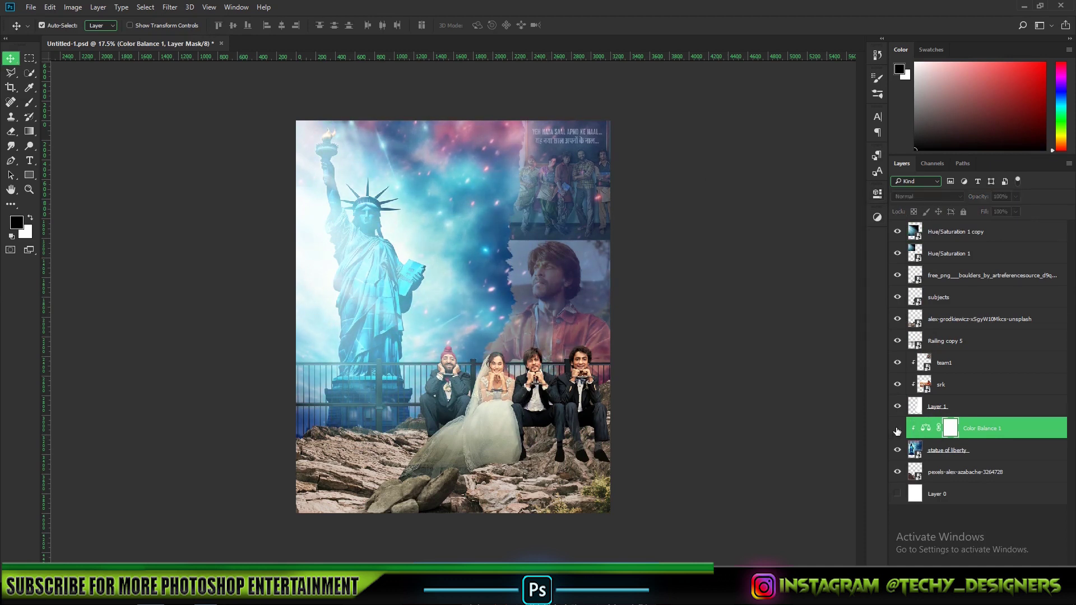
{"action": "left_click_drag", "start_coordinate": [897, 254], "coordinate": [897, 232]}
{"action": "left_click", "coordinate": [897, 233]}
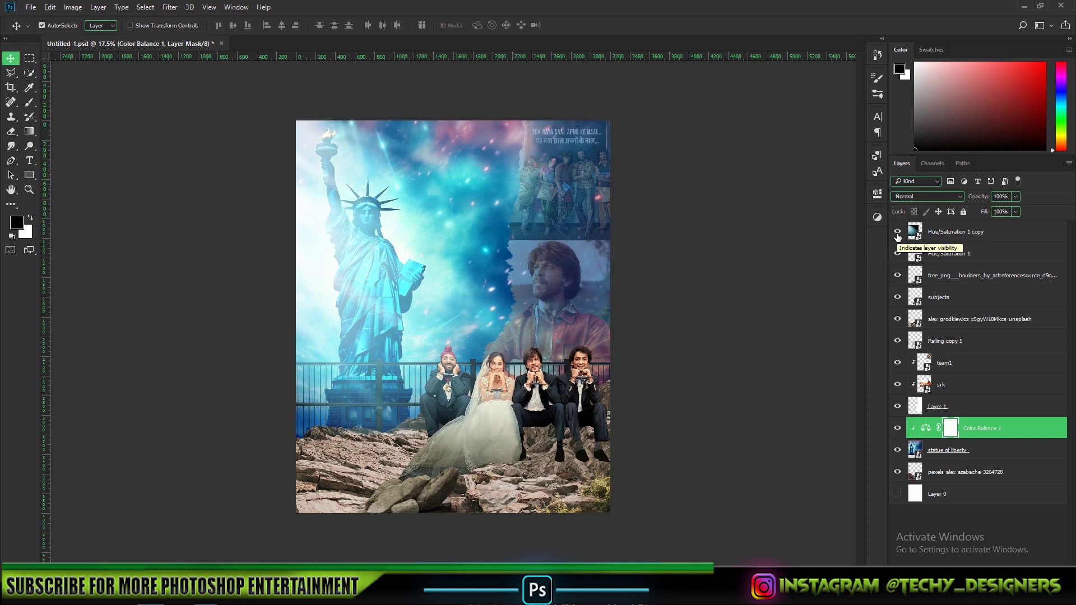
{"action": "double_click", "coordinate": [927, 429]}
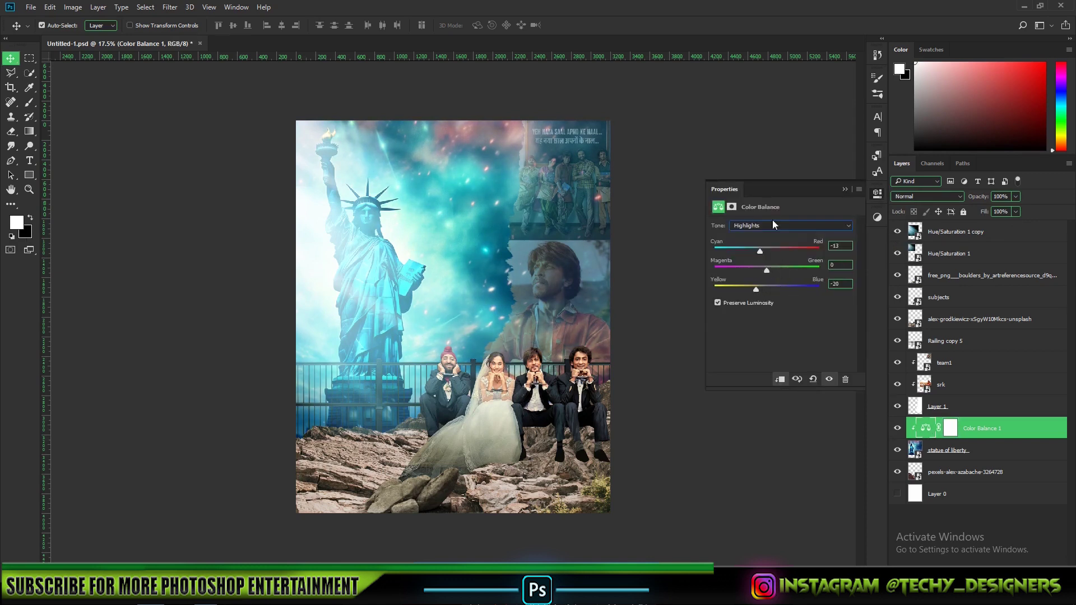
{"action": "left_click", "coordinate": [897, 428]}
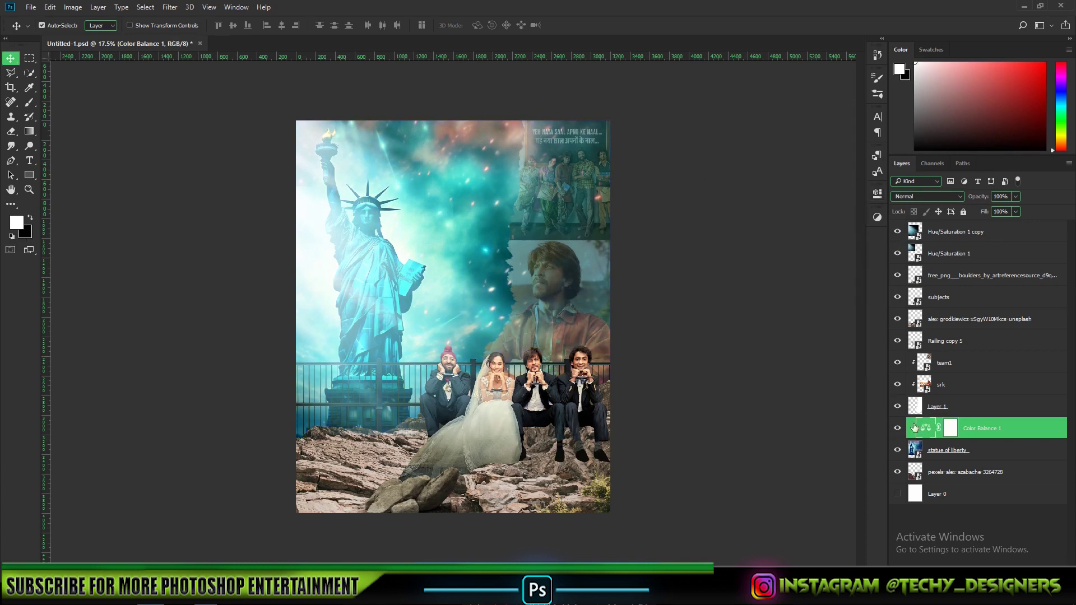
{"action": "key", "text": "ctrl+alt+g"}
Step: Move the torn-paper shape and its clipped team1 and srk pictures upward together, then finely adjust their placement with Free Transform
{"action": "left_click", "coordinate": [952, 406]}
{"action": "scroll", "coordinate": [560, 155], "scroll_direction": "up", "scroll_amount": 8}
{"action": "scroll", "coordinate": [560, 157], "scroll_direction": "down", "scroll_amount": 5}
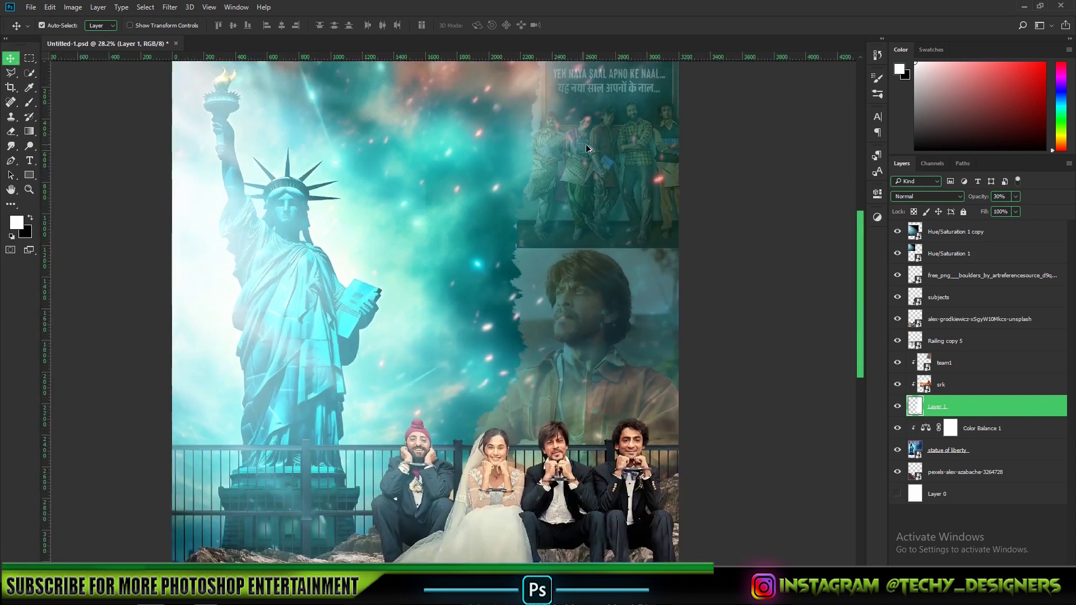
{"action": "scroll", "coordinate": [623, 170], "scroll_direction": "up", "scroll_amount": 1}
{"action": "left_click", "coordinate": [623, 169], "text": "shift"}
{"action": "left_click", "coordinate": [549, 235], "text": "shift"}
{"action": "key", "text": "shift+Up"}
{"action": "key", "text": "shift+Up"}
{"action": "key", "text": "shift+Up"}
{"action": "key", "text": "shift+Up"}
{"action": "key", "text": "shift+Up"}
{"action": "key", "text": "shift+Up"}
{"action": "key", "text": "shift+Up"}
{"action": "key", "text": "shift+Up"}
{"action": "key", "text": "shift+Up"}
{"action": "key", "text": "shift+Up"}
{"action": "key", "text": "shift+Up"}
{"action": "key", "text": "shift+Up"}
{"action": "scroll", "coordinate": [549, 233], "scroll_direction": "down", "scroll_amount": 2}
{"action": "key", "text": "ctrl+t"}
{"action": "left_click_drag", "start_coordinate": [582, 105], "coordinate": [583, 112]}
{"action": "key", "text": "Return"}
{"action": "left_click", "coordinate": [715, 146]}
{"action": "scroll", "coordinate": [581, 141], "scroll_direction": "up", "scroll_amount": 4}
{"action": "left_click", "coordinate": [580, 140]}
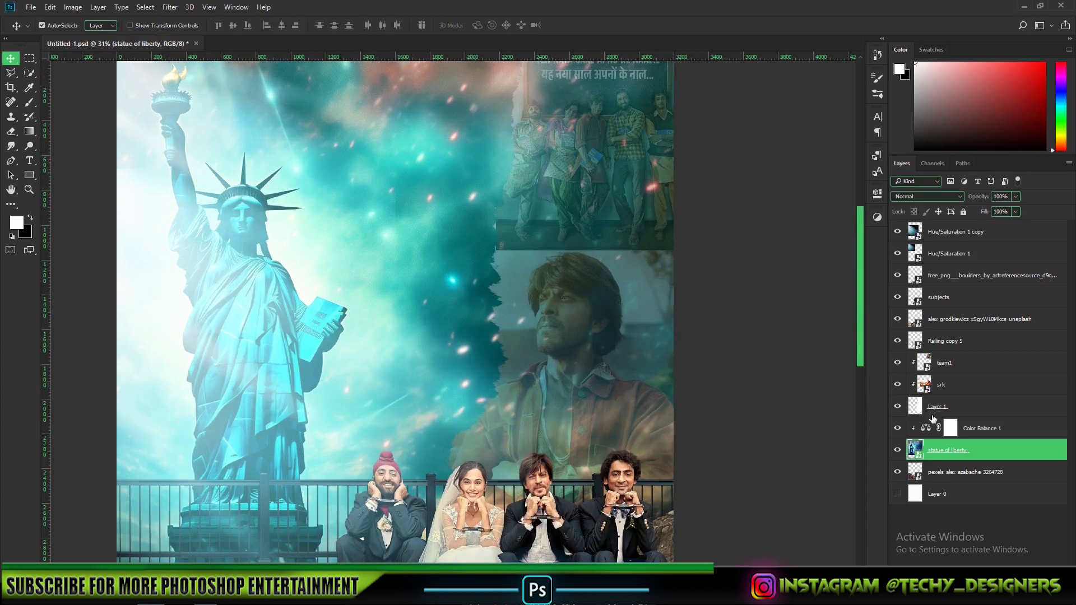
Step: Move the pexels-alex-azabache background rock layer above Color Balance 1 in the layer order
{"action": "scroll", "coordinate": [580, 140], "scroll_direction": "down", "scroll_amount": 4}
{"action": "left_click", "coordinate": [914, 348]}
{"action": "scroll", "coordinate": [410, 427], "scroll_direction": "up", "scroll_amount": 5}
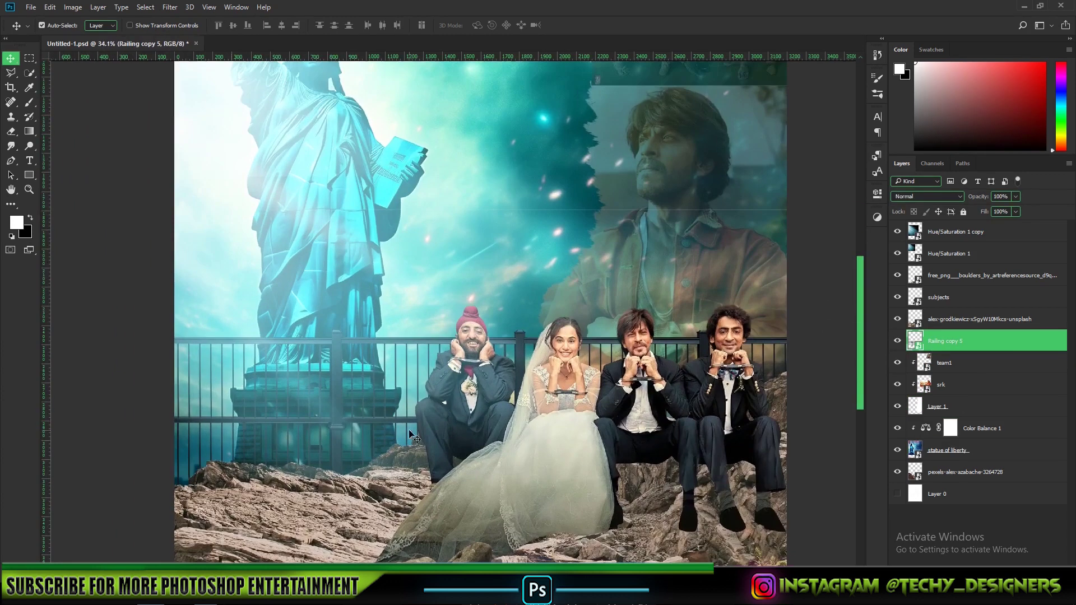
{"action": "scroll", "coordinate": [409, 415], "scroll_direction": "down", "scroll_amount": 1}
{"action": "left_click_drag", "start_coordinate": [900, 473], "coordinate": [883, 434]}
{"action": "key", "text": "ctrl+0"}
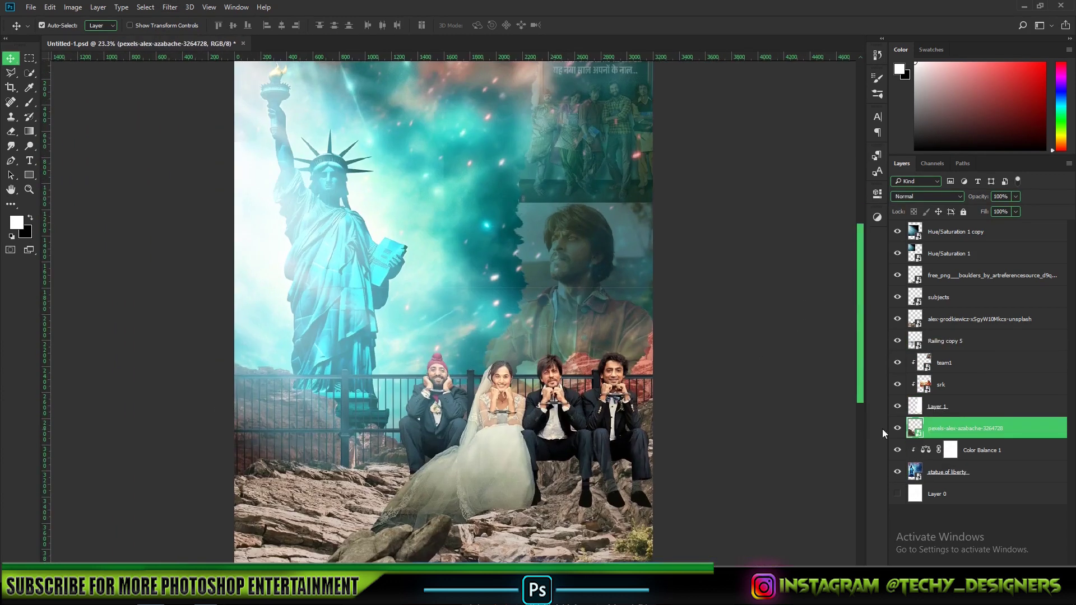
Step: Reposition and enlarge the pexels-alex-azabache rocks with Free Transform, rotating them about 4.4° so they rise behind the seated group
{"action": "left_click_drag", "start_coordinate": [639, 414], "coordinate": [577, 353]}
{"action": "left_click_drag", "start_coordinate": [673, 250], "coordinate": [686, 267]}
{"action": "left_click_drag", "start_coordinate": [589, 331], "coordinate": [605, 323]}
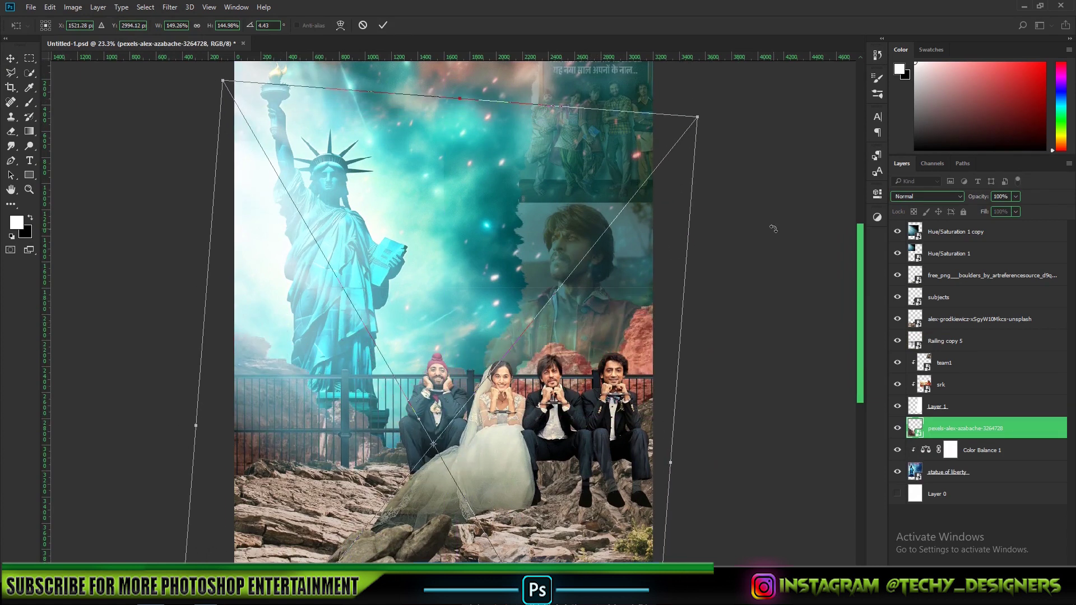
{"action": "key", "text": "Return"}
Step: Finely adjust the srk picture's transform inside the torn-paper shape
{"action": "scroll", "coordinate": [529, 355], "scroll_direction": "up", "scroll_amount": 1}
{"action": "left_click", "coordinate": [941, 385]}
{"action": "key", "text": "ctrl+t"}
{"action": "left_click_drag", "start_coordinate": [745, 200], "coordinate": [750, 198]}
{"action": "key", "text": "Return"}
{"action": "left_click", "coordinate": [939, 363]}
{"action": "left_click", "coordinate": [757, 393]}
{"action": "left_click_drag", "start_coordinate": [493, 441], "coordinate": [519, 373]}
Step: Apply a Gaussian Blur with a 2-pixel radius to the Railing copy 5 layer
{"action": "left_click", "coordinate": [935, 347]}
{"action": "left_click", "coordinate": [169, 6]}
{"action": "mouse_move", "coordinate": [192, 128]}
{"action": "left_click", "coordinate": [360, 175]}
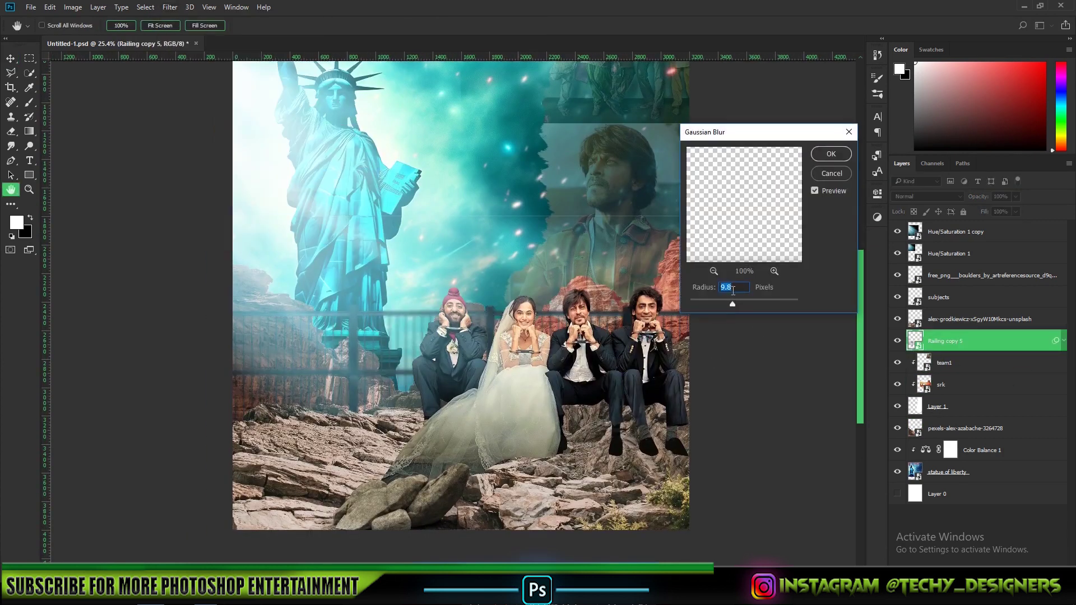
{"action": "type", "text": "2"}
{"action": "left_click", "coordinate": [830, 153]}
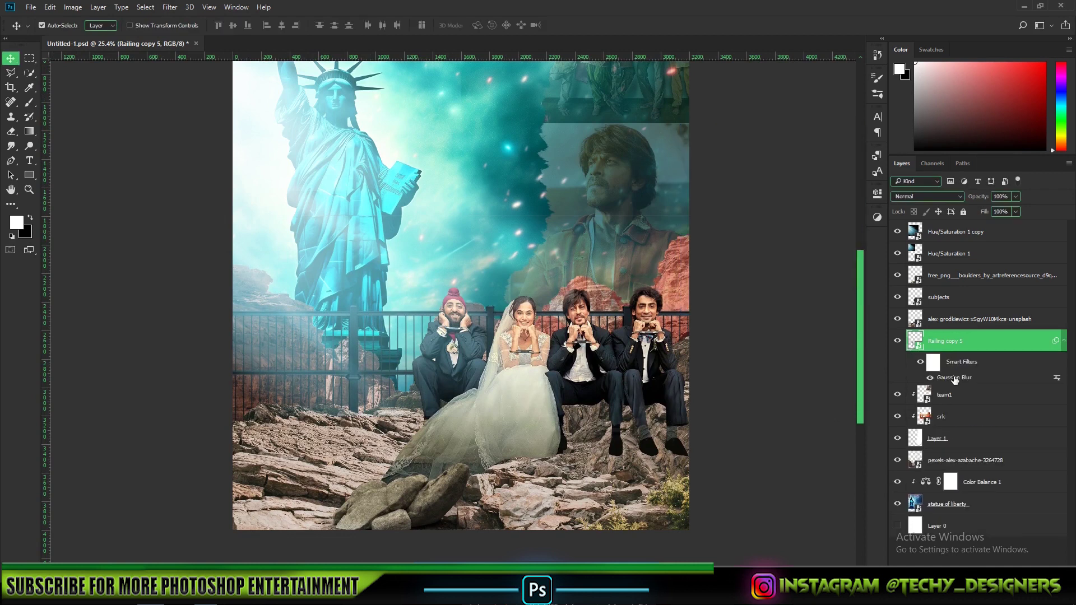
Step: Add a Gaussian Blur smart filter to the pexels-alex-azabache background rock layer
{"action": "left_click", "coordinate": [1064, 460]}
{"action": "left_click", "coordinate": [930, 463]}
{"action": "scroll", "coordinate": [605, 299], "scroll_direction": "down", "scroll_amount": 2}
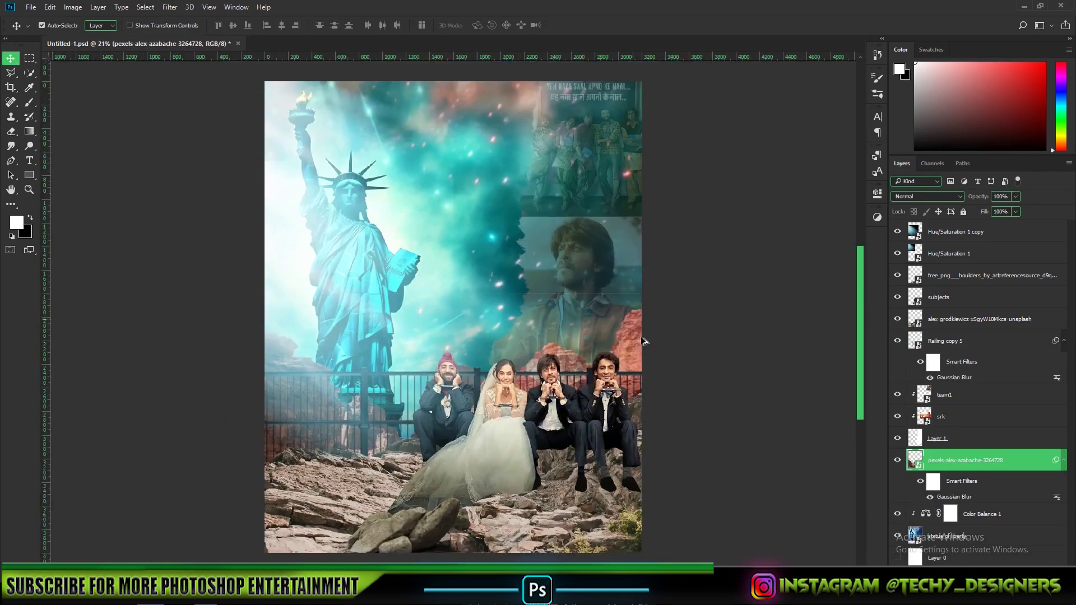
{"action": "scroll", "coordinate": [643, 339], "scroll_direction": "up", "scroll_amount": 3}
Step: Add a Color Balance adjustment clipped to the background rocks, with midtones Cyan–Red at -20 and Yellow–Blue shifted toward blue
{"action": "left_click", "coordinate": [983, 576]}
{"action": "left_click", "coordinate": [981, 449]}
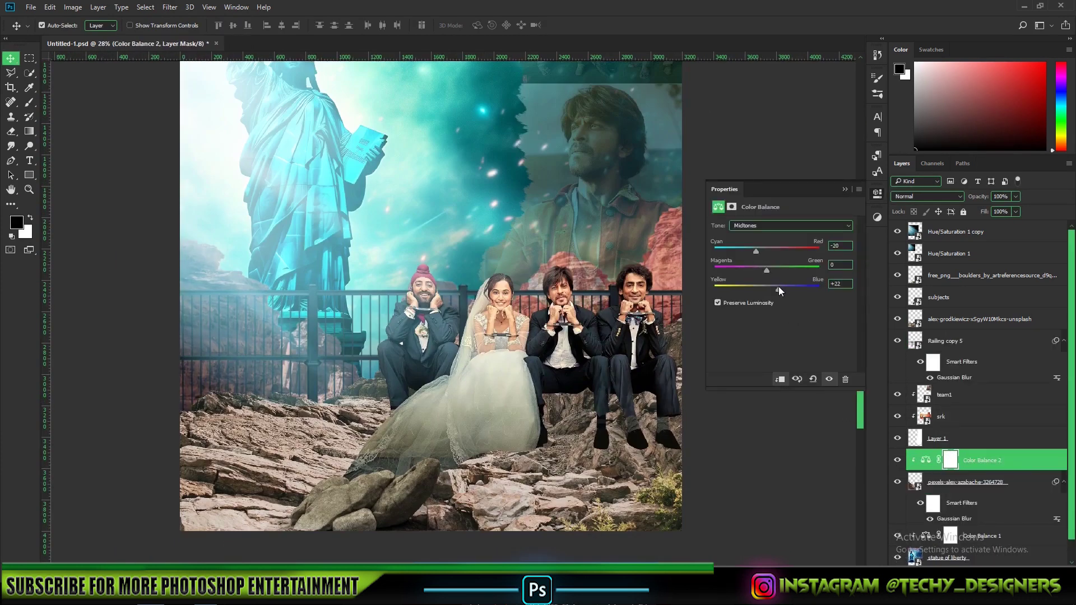
{"action": "left_click_drag", "start_coordinate": [766, 289], "coordinate": [780, 288]}
Step: Set the background rocks' Color Balance highlights to Cyan–Red -16 and Yellow–Blue +30, and lower the adjustment's opacity
{"action": "left_click", "coordinate": [790, 225]}
{"action": "left_click", "coordinate": [768, 248]}
{"action": "left_click_drag", "start_coordinate": [767, 251], "coordinate": [758, 251]}
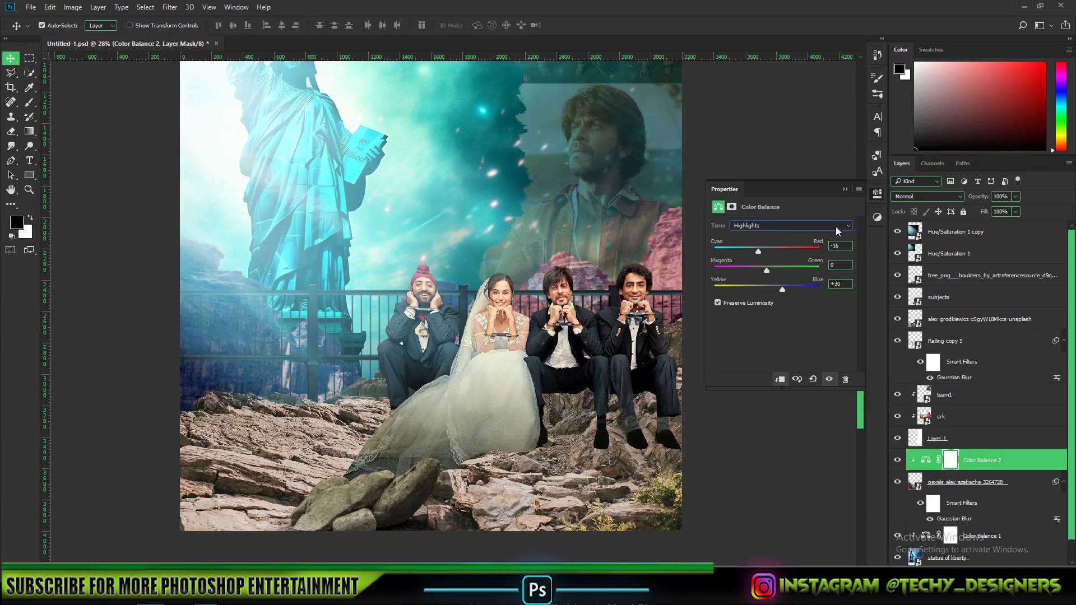
{"action": "left_click", "coordinate": [845, 189]}
{"action": "left_click", "coordinate": [898, 460]}
{"action": "left_click", "coordinate": [898, 460]}
{"action": "left_click_drag", "start_coordinate": [977, 198], "coordinate": [960, 199]}
Step: Add an Exposure adjustment clipped to the background rock layer and reduce its exposure to darken the rocks
{"action": "left_click", "coordinate": [983, 577]}
{"action": "left_click", "coordinate": [978, 406]}
{"action": "left_click_drag", "start_coordinate": [781, 253], "coordinate": [742, 254]}
{"action": "left_click", "coordinate": [780, 379]}
{"action": "left_click", "coordinate": [845, 189]}
Step: Paint black with a soft brush on the Exposure 1 mask along the upper parts of the background rocks
{"action": "key", "text": "b"}
{"action": "right_click", "coordinate": [374, 247]}
{"action": "left_click", "coordinate": [395, 347]}
{"action": "left_click", "coordinate": [423, 366]}
{"action": "left_click_drag", "start_coordinate": [599, 256], "coordinate": [536, 264]}
{"action": "left_click_drag", "start_coordinate": [227, 239], "coordinate": [507, 236]}
{"action": "scroll", "coordinate": [511, 234], "scroll_direction": "up", "scroll_amount": 5}
{"action": "left_click_drag", "start_coordinate": [706, 219], "coordinate": [567, 303]}
{"action": "left_click_drag", "start_coordinate": [586, 314], "coordinate": [642, 143]}
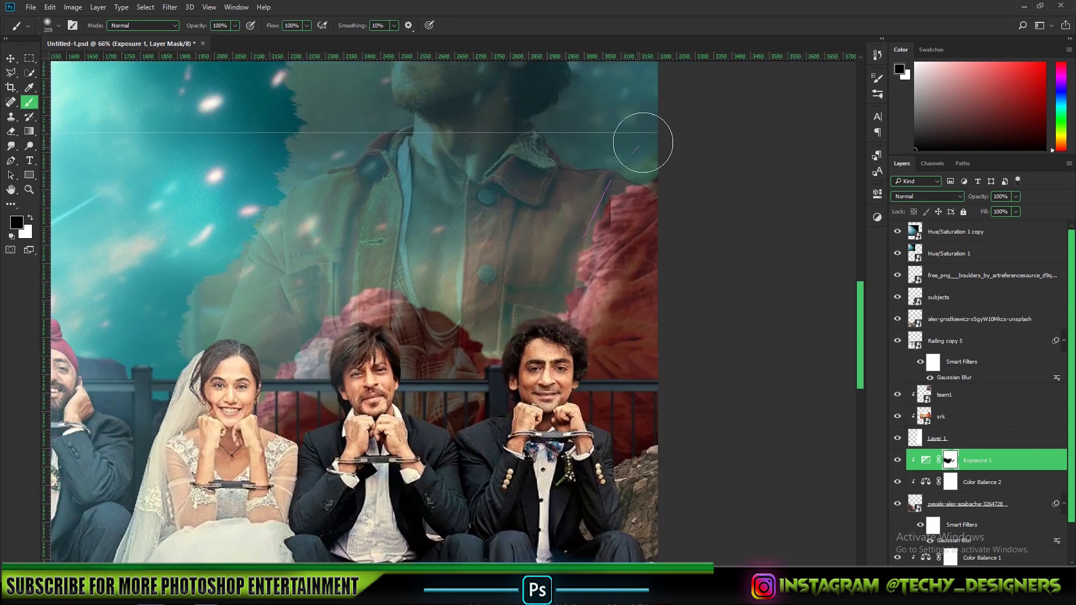
{"action": "scroll", "coordinate": [642, 142], "scroll_direction": "down", "scroll_amount": 5}
{"action": "scroll", "coordinate": [322, 303], "scroll_direction": "down", "scroll_amount": 2}
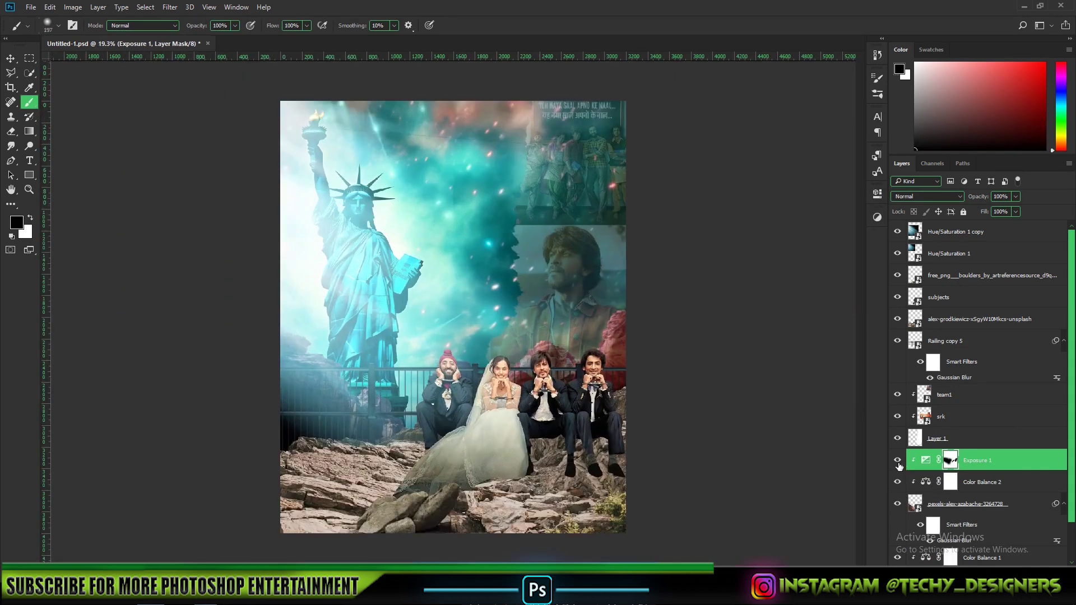
Step: Add a Color Balance adjustment above the alex-grodkiewicz foreground rocks and shift its midtones toward cyan
{"action": "scroll", "coordinate": [517, 428], "scroll_direction": "up", "scroll_amount": 3}
{"action": "left_click", "coordinate": [963, 347]}
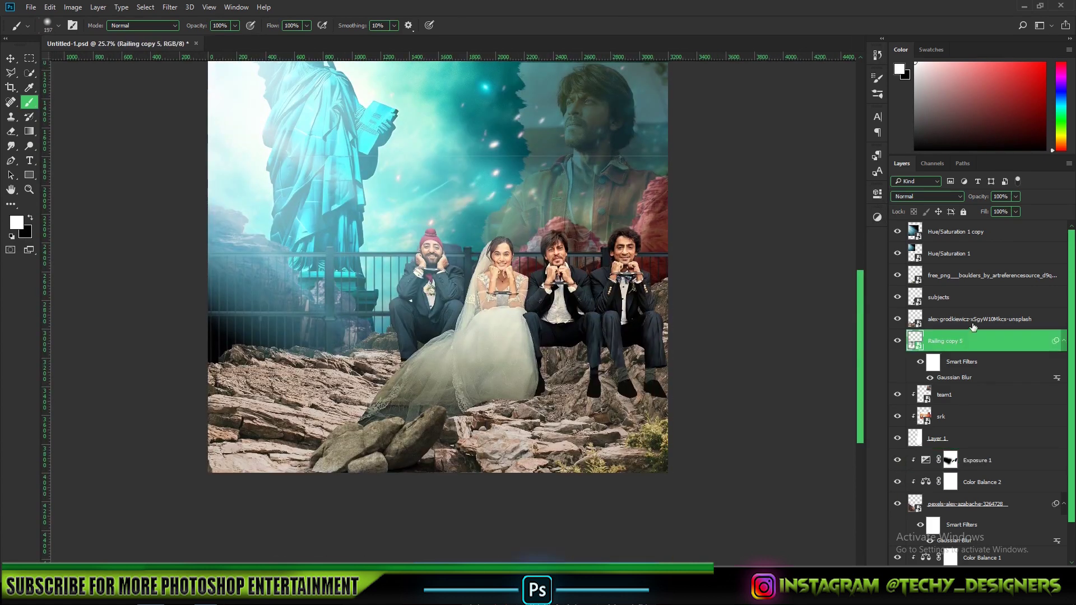
{"action": "left_click", "coordinate": [898, 319]}
{"action": "left_click", "coordinate": [897, 319]}
{"action": "left_click", "coordinate": [973, 321]}
{"action": "left_click", "coordinate": [983, 571]}
{"action": "left_click", "coordinate": [974, 447]}
{"action": "mouse_move", "coordinate": [766, 252]}
{"action": "left_mouse_down"}
{"action": "mouse_move", "coordinate": [751, 261]}
{"action": "mouse_move", "coordinate": [754, 251]}
{"action": "left_mouse_up"}
Step: Shift the Color Balance highlights to Cyan–Red -18 and toward blue, clip the adjustment to the foreground rocks, and set its opacity to 46%
{"action": "left_click", "coordinate": [790, 226]}
{"action": "left_click", "coordinate": [762, 251]}
{"action": "left_click_drag", "start_coordinate": [767, 252], "coordinate": [757, 252]}
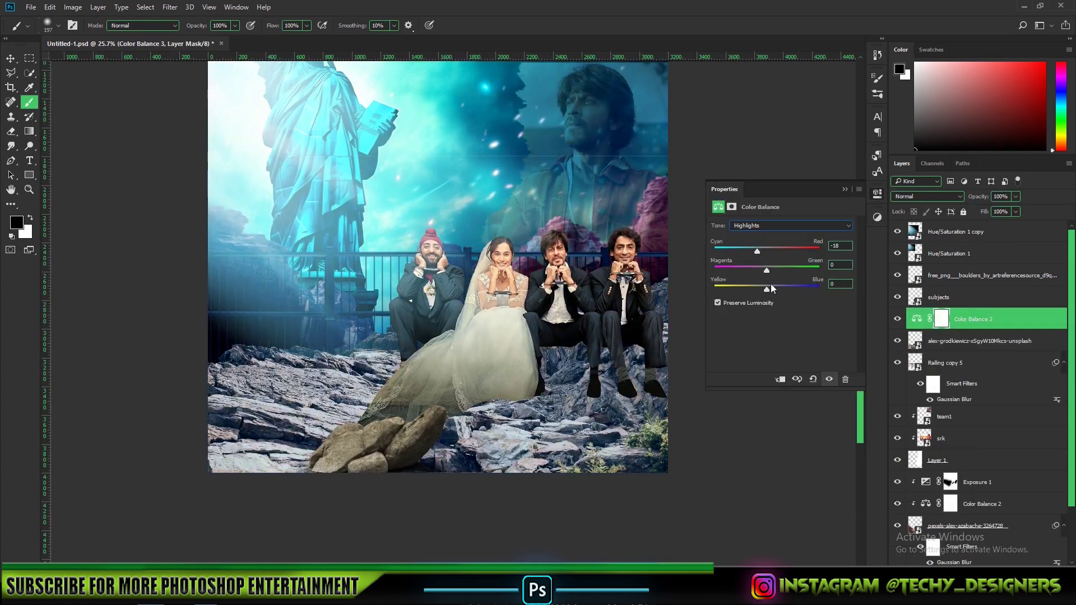
{"action": "left_click_drag", "start_coordinate": [768, 288], "coordinate": [775, 289]}
{"action": "left_click", "coordinate": [780, 379]}
{"action": "left_click", "coordinate": [845, 190]}
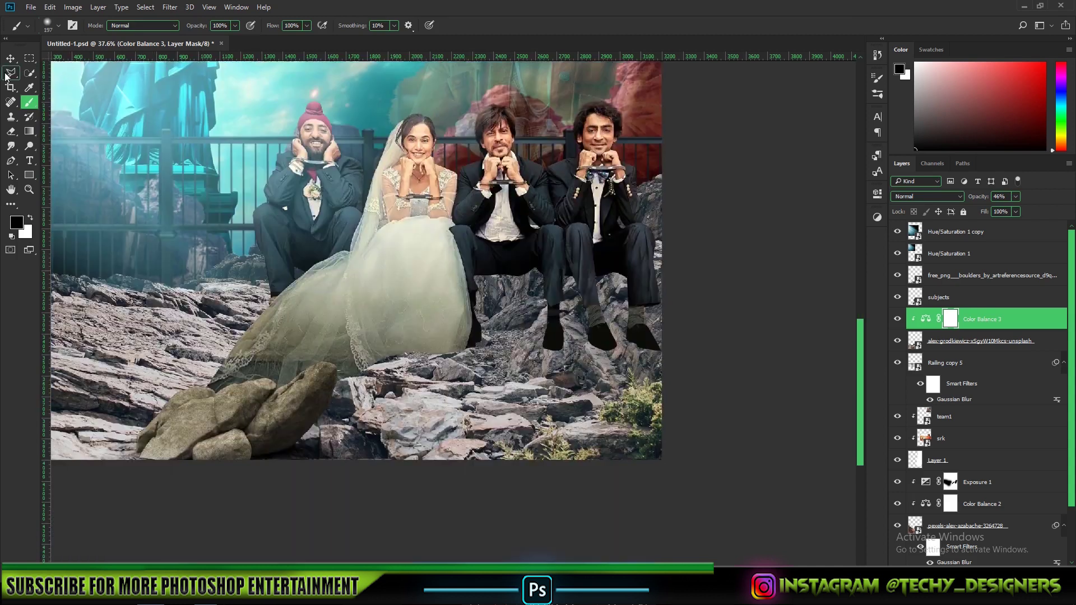
Step: Duplicate the subjects layer and apply a black Color Overlay to the lower copy as a shadow
{"action": "key", "text": "v"}
{"action": "left_click", "coordinate": [939, 299]}
{"action": "key", "text": "ctrl+j"}
{"action": "left_click", "coordinate": [939, 318]}
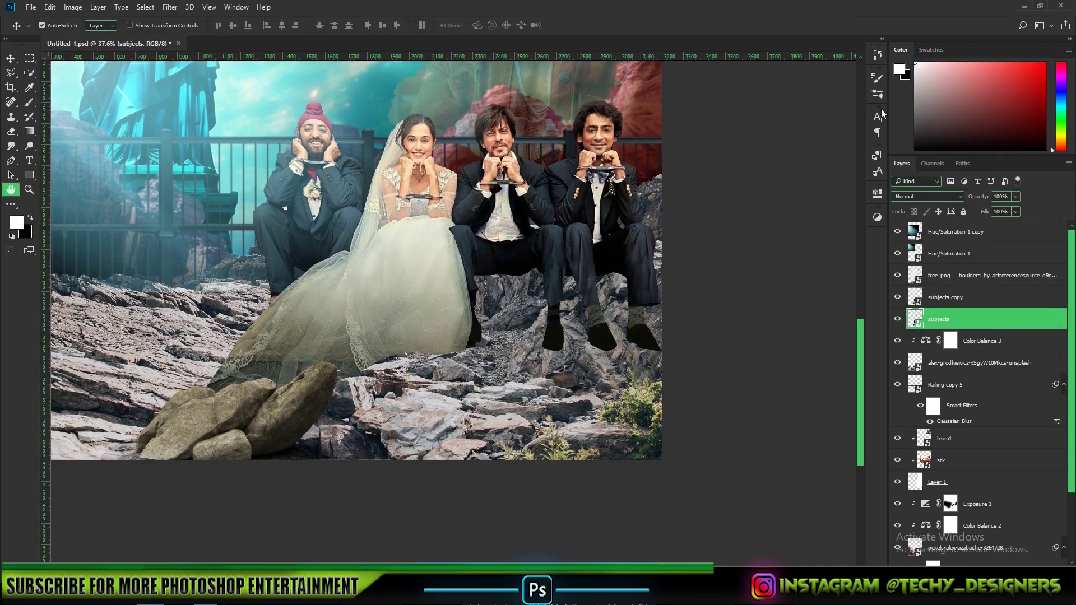
{"action": "double_click", "coordinate": [997, 318]}
{"action": "left_click", "coordinate": [656, 309]}
{"action": "left_click", "coordinate": [889, 194]}
{"action": "key", "text": "Return"}
{"action": "key", "text": "Return"}
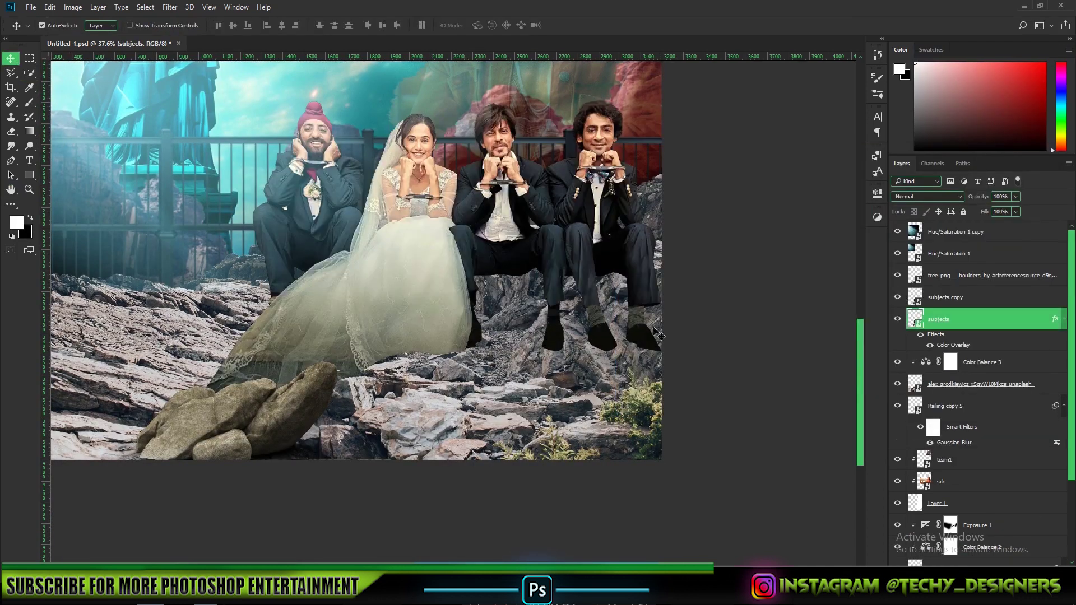
Step: Apply a Gaussian Blur to the black subjects shadow layer and set its opacity to 61%
{"action": "left_click", "coordinate": [169, 7]}
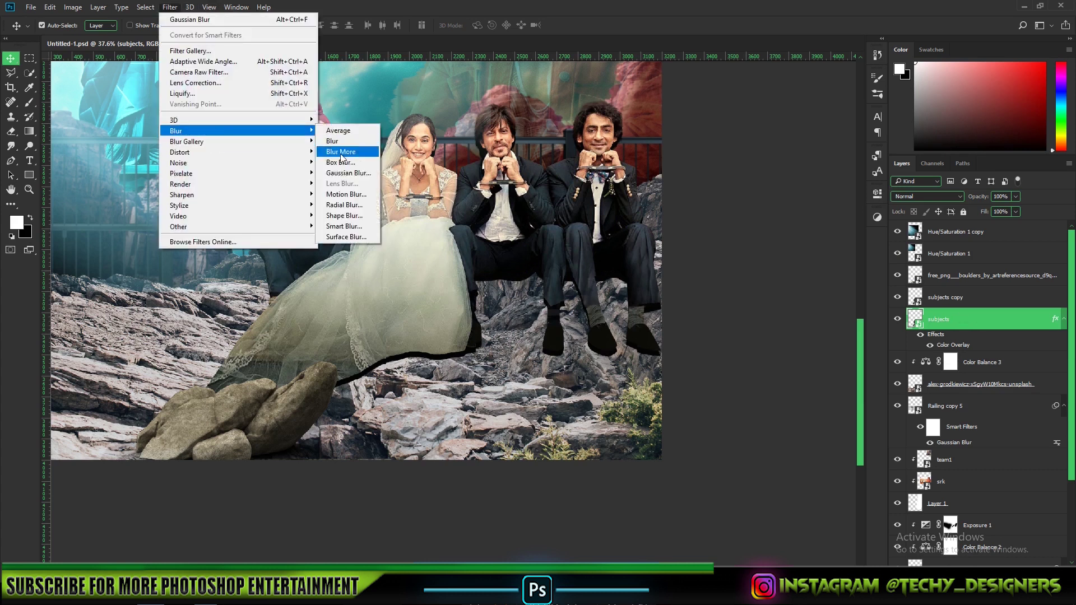
{"action": "left_click", "coordinate": [347, 168]}
{"action": "left_click", "coordinate": [831, 153]}
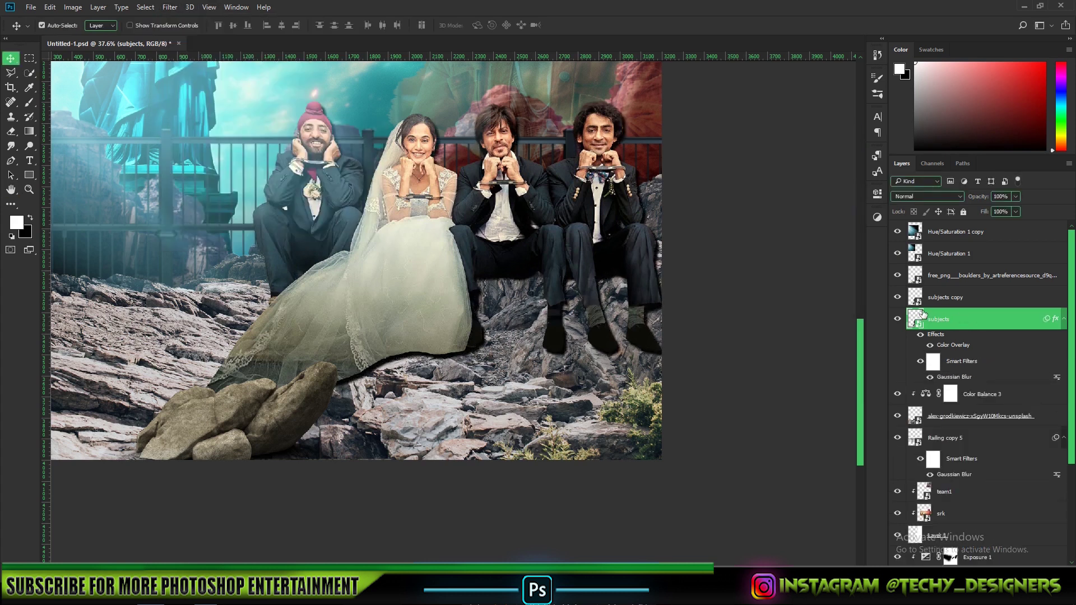
{"action": "left_click_drag", "start_coordinate": [985, 199], "coordinate": [963, 198]}
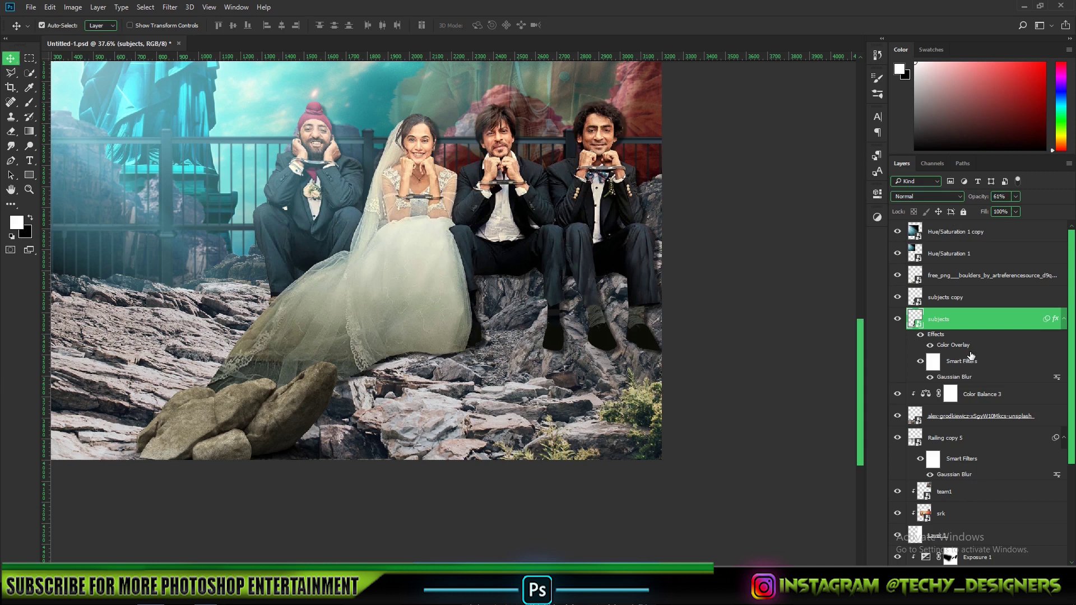
Step: Duplicate the shadow layer and set the lower copy's Gaussian Blur radius to 19.4 pixels
{"action": "key", "text": "ctrl+j"}
{"action": "left_click", "coordinate": [962, 396]}
{"action": "double_click", "coordinate": [957, 451]}
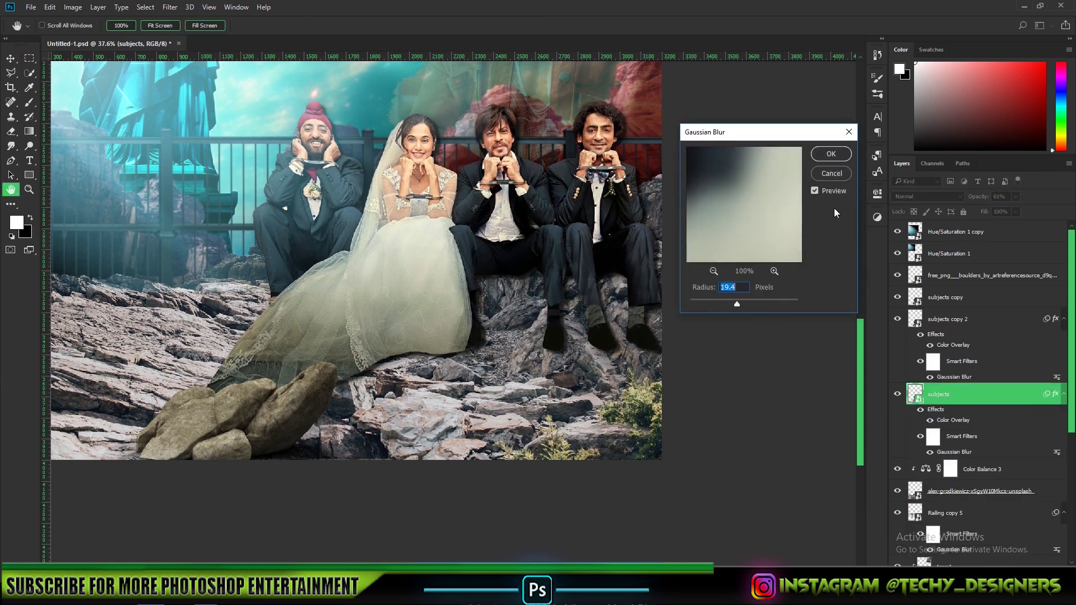
{"action": "left_click", "coordinate": [831, 154]}
Step: Clip both black shadow layers to the foreground rock layer and compare the result with the subjects copy hidden and shown
{"action": "left_click", "coordinate": [897, 492]}
{"action": "left_click", "coordinate": [897, 492]}
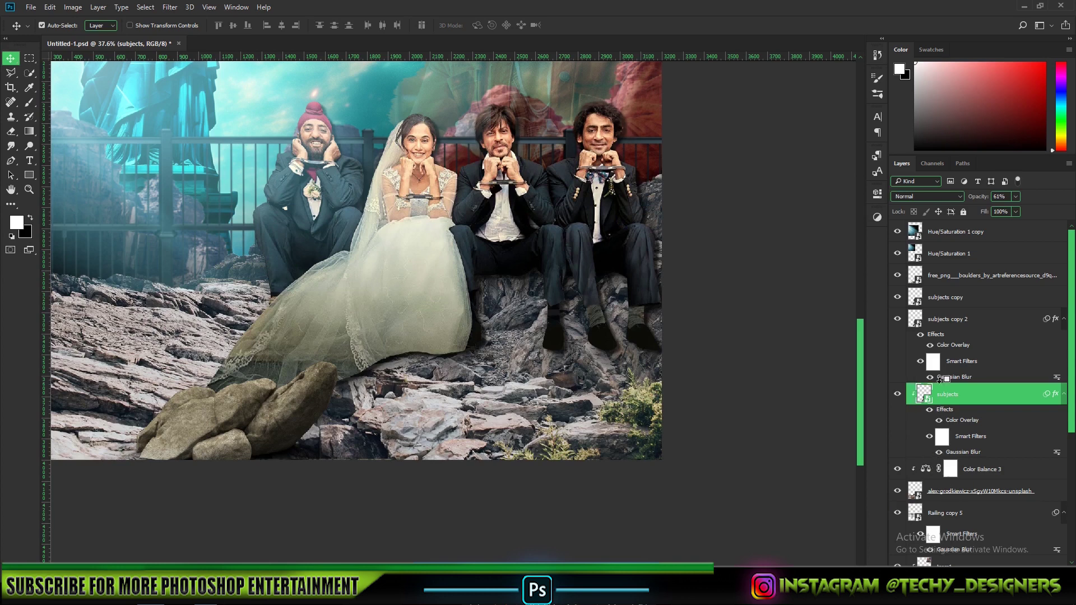
{"action": "left_click", "coordinate": [943, 379], "text": "alt"}
{"action": "left_click", "coordinate": [897, 297]}
{"action": "left_click", "coordinate": [897, 297]}
{"action": "scroll", "coordinate": [502, 311], "scroll_direction": "down", "scroll_amount": 2}
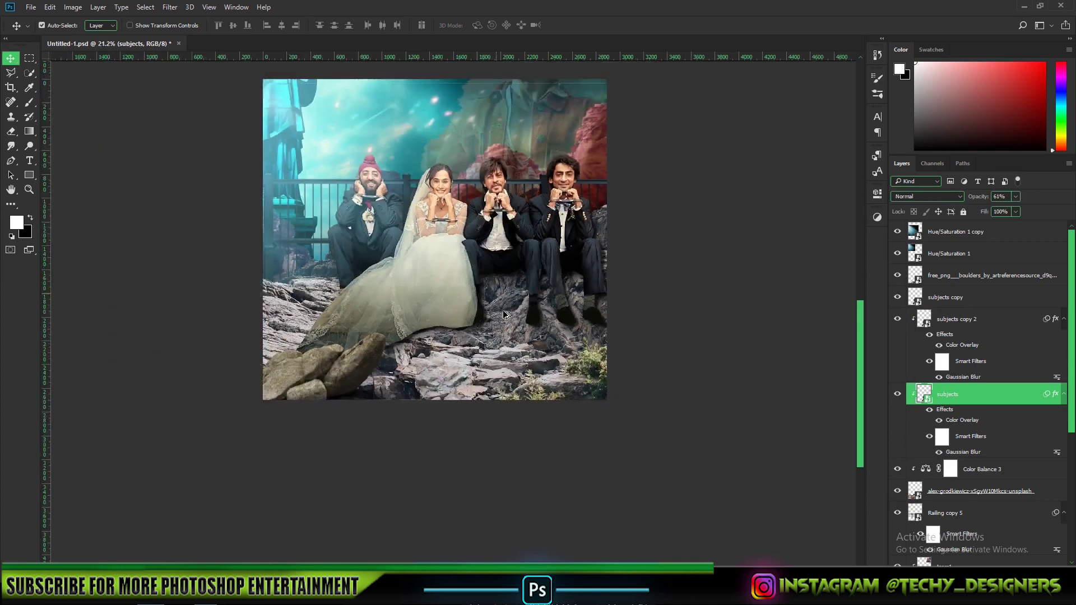
{"action": "scroll", "coordinate": [502, 311], "scroll_direction": "up", "scroll_amount": 4}
Step: Rename the subjects copy 2 layer and the black subjects layer beneath it as shadows
{"action": "left_click", "coordinate": [952, 319]}
{"action": "double_click", "coordinate": [954, 319]}
{"action": "key", "text": "ctrl+c"}
{"action": "double_click", "coordinate": [947, 393]}
{"action": "key", "text": "ctrl+v"}
Step: Adjust the opacity of the upper shadows layer and deselect the layers
{"action": "left_click", "coordinate": [1005, 319]}
{"action": "scroll", "coordinate": [684, 390], "scroll_direction": "down", "scroll_amount": 2}
{"action": "left_click_drag", "start_coordinate": [975, 196], "coordinate": [980, 196]}
{"action": "left_click", "coordinate": [793, 270], "text": "ctrl"}
Step: Add a Color Balance adjustment clipped to the subjects copy layer, with midtones Cyan–Red at -13 and Yellow–Blue at +11
{"action": "scroll", "coordinate": [554, 363], "scroll_direction": "down", "scroll_amount": 3}
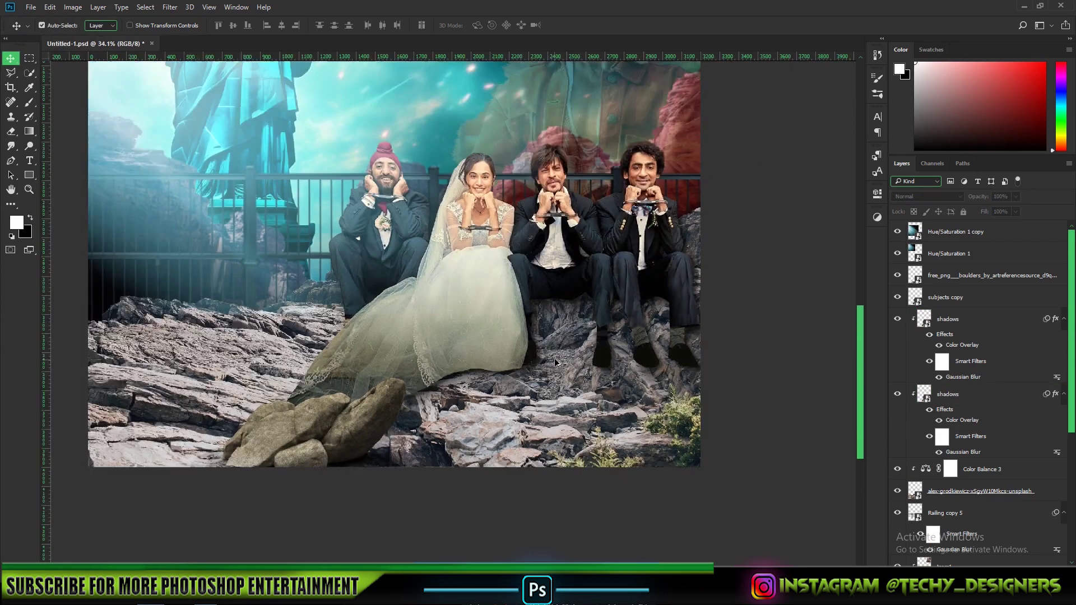
{"action": "scroll", "coordinate": [555, 363], "scroll_direction": "down", "scroll_amount": 1}
{"action": "left_click_drag", "start_coordinate": [555, 363], "coordinate": [569, 524]}
{"action": "left_click_drag", "start_coordinate": [480, 424], "coordinate": [529, 313]}
{"action": "left_click", "coordinate": [947, 297]}
{"action": "left_click", "coordinate": [983, 571]}
{"action": "left_click", "coordinate": [986, 448]}
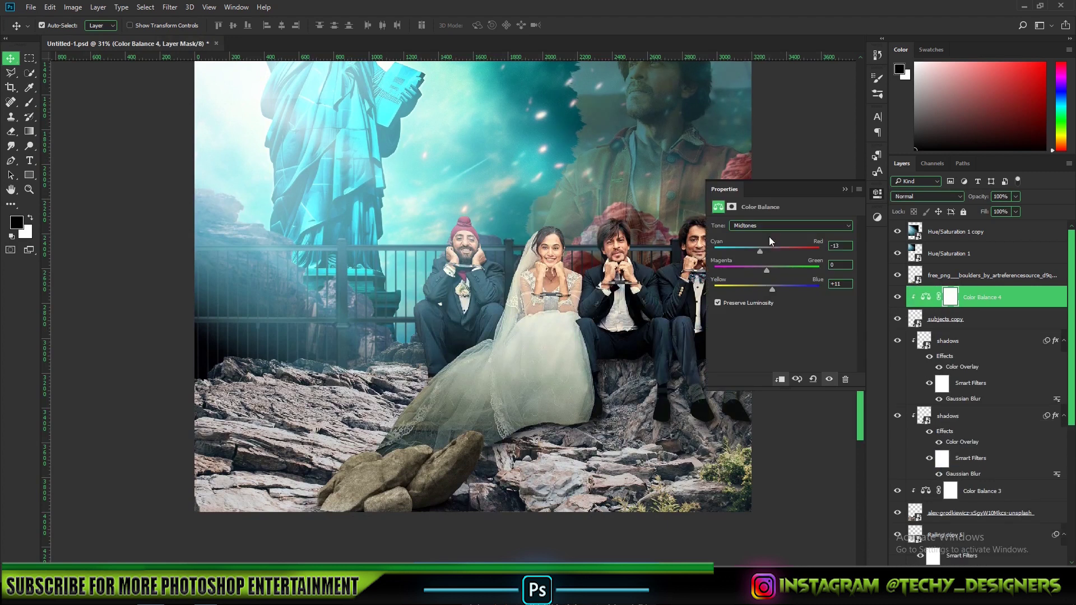
Step: Shift the highlights of the seated group's Color Balance adjustment toward cyan and blue
{"action": "left_click", "coordinate": [771, 227]}
{"action": "left_click", "coordinate": [770, 236]}
{"action": "left_click_drag", "start_coordinate": [767, 252], "coordinate": [759, 252]}
{"action": "left_click_drag", "start_coordinate": [767, 289], "coordinate": [776, 290]}
{"action": "left_click", "coordinate": [773, 228]}
{"action": "left_click", "coordinate": [845, 190]}
Step: Add an Exposure adjustment clipped to the subjects copy layer and reduce its exposure to darken the seated group
{"action": "left_click", "coordinate": [982, 571]}
{"action": "left_click", "coordinate": [987, 408]}
{"action": "left_click_drag", "start_coordinate": [780, 251], "coordinate": [755, 254]}
{"action": "left_click", "coordinate": [845, 189]}
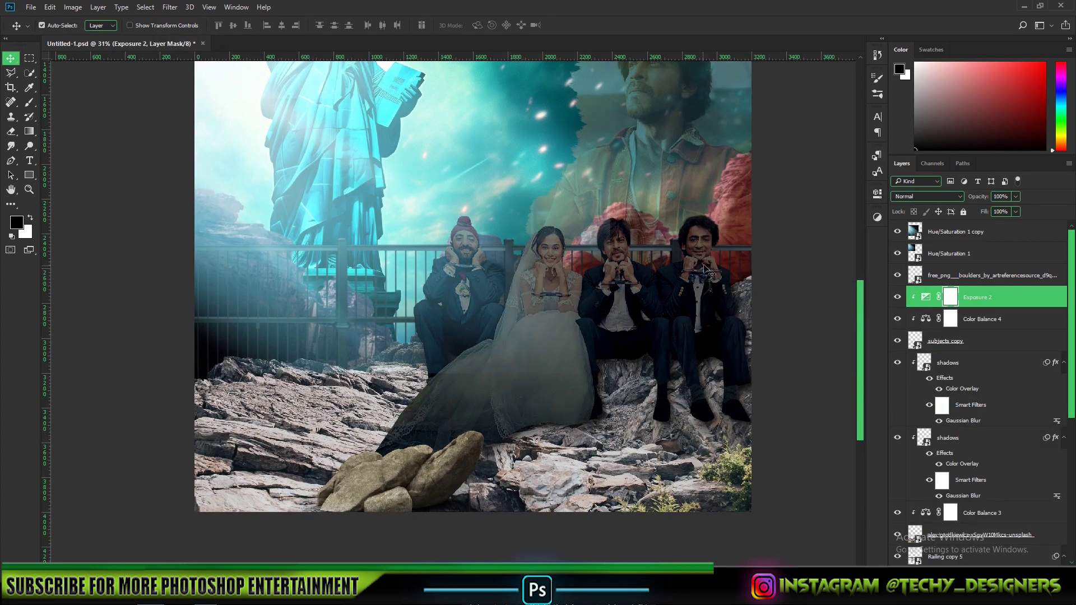
Step: Paint black on the Exposure 2 mask along the heads and shoulder edges of the seated people to bring back light there
{"action": "key", "text": "b"}
{"action": "scroll", "coordinate": [473, 235], "scroll_direction": "up", "scroll_amount": 3}
{"action": "scroll", "coordinate": [490, 202], "scroll_direction": "up", "scroll_amount": 1}
{"action": "left_click_drag", "start_coordinate": [490, 202], "coordinate": [392, 118]}
{"action": "left_click_drag", "start_coordinate": [330, 149], "coordinate": [242, 322]}
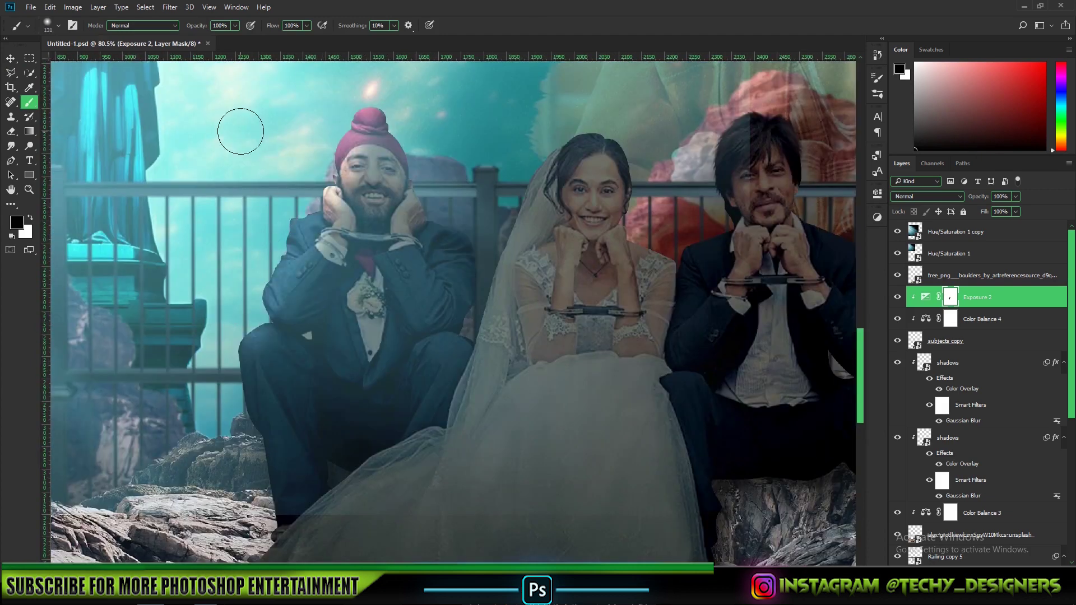
{"action": "left_click_drag", "start_coordinate": [597, 81], "coordinate": [470, 68]}
{"action": "left_click_drag", "start_coordinate": [422, 148], "coordinate": [356, 297]}
{"action": "left_click_drag", "start_coordinate": [623, 127], "coordinate": [569, 247]}
Step: Add a layer mask to the Hue/Saturation 1 copy layer and paint black on it over the seated group
{"action": "scroll", "coordinate": [420, 318], "scroll_direction": "down", "scroll_amount": 6}
{"action": "scroll", "coordinate": [507, 185], "scroll_direction": "up", "scroll_amount": 2}
{"action": "scroll", "coordinate": [678, 314], "scroll_direction": "down", "scroll_amount": 3}
{"action": "left_click_drag", "start_coordinate": [677, 344], "coordinate": [667, 370]}
{"action": "left_click", "coordinate": [896, 232]}
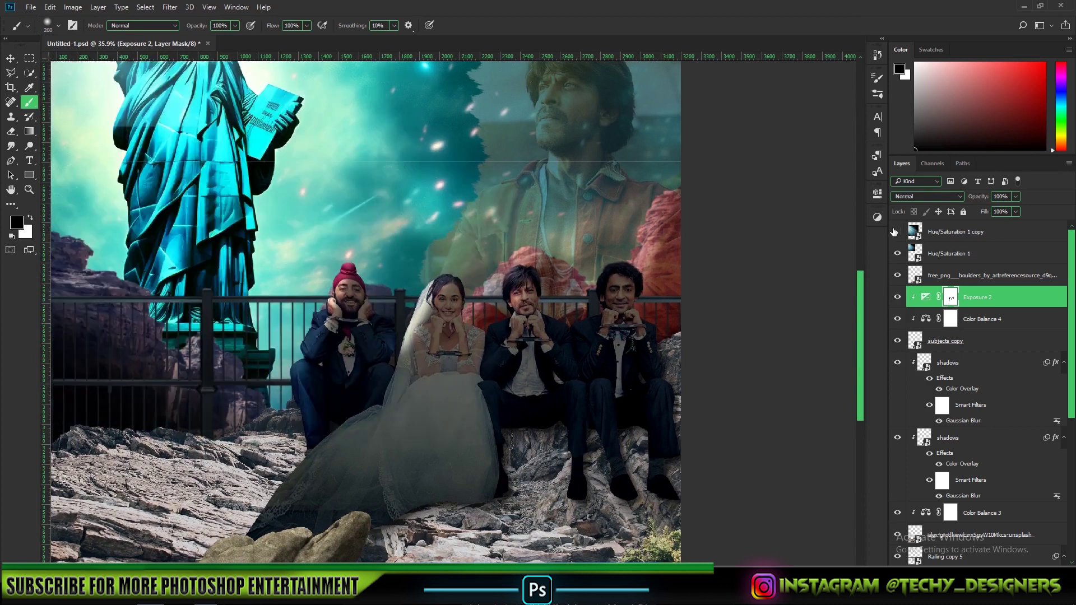
{"action": "left_click", "coordinate": [896, 232]}
{"action": "left_click", "coordinate": [956, 232]}
{"action": "left_click_drag", "start_coordinate": [701, 289], "coordinate": [693, 331]}
Step: Paint black on the Exposure 2 mask over the faces, hands and shoulders of the seated people to brighten them
{"action": "left_click", "coordinate": [986, 297]}
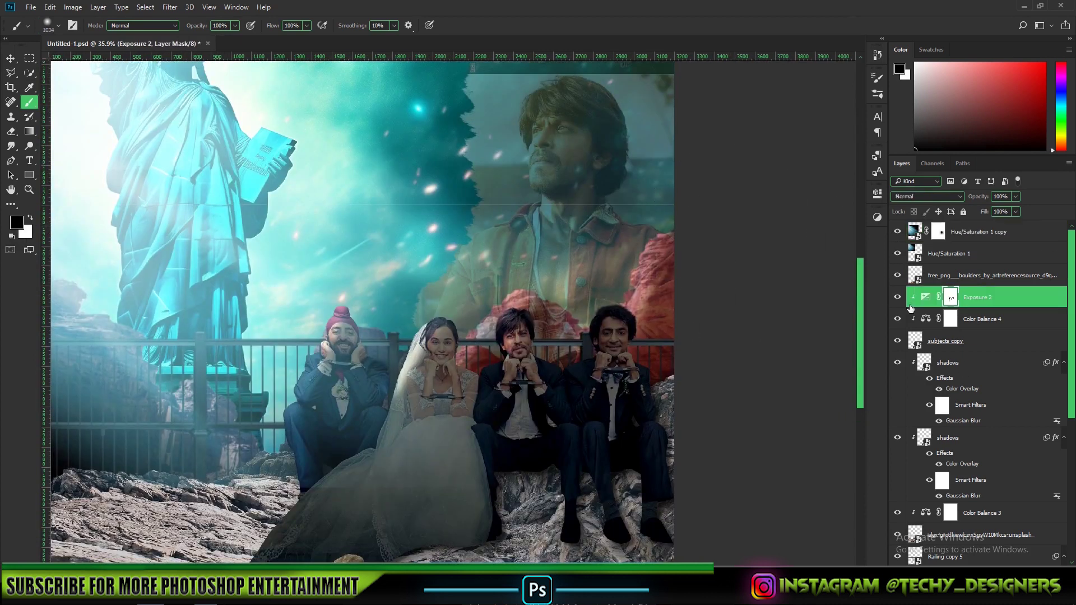
{"action": "scroll", "coordinate": [588, 362], "scroll_direction": "up", "scroll_amount": 4}
{"action": "left_click_drag", "start_coordinate": [588, 362], "coordinate": [566, 257]}
{"action": "left_click_drag", "start_coordinate": [454, 224], "coordinate": [439, 308]}
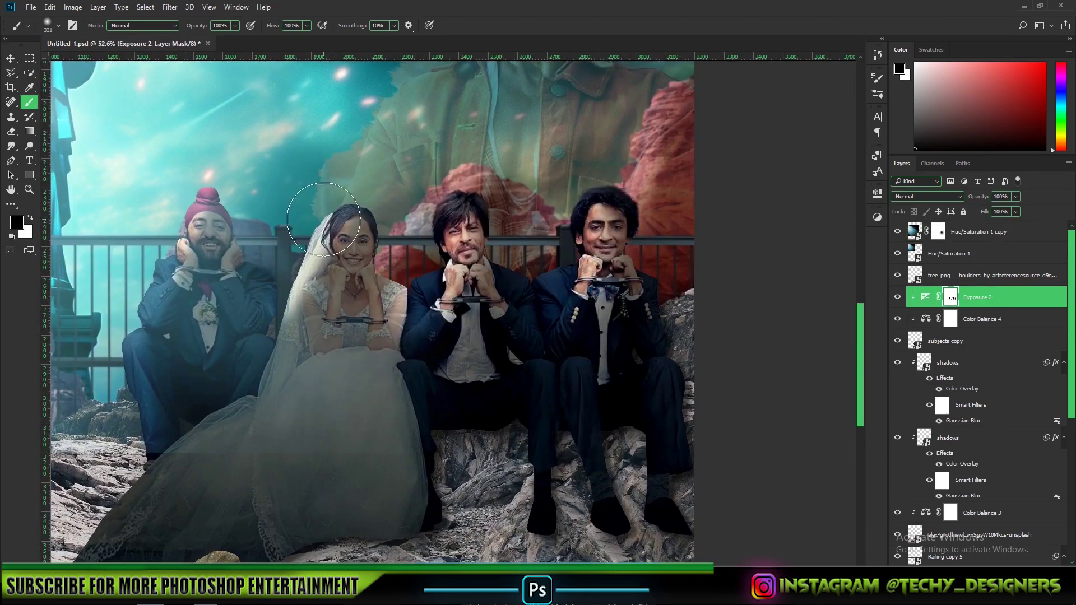
{"action": "left_click_drag", "start_coordinate": [331, 225], "coordinate": [347, 291]}
{"action": "left_click_drag", "start_coordinate": [336, 252], "coordinate": [559, 154]}
{"action": "left_click_drag", "start_coordinate": [651, 185], "coordinate": [472, 309]}
{"action": "scroll", "coordinate": [473, 309], "scroll_direction": "down", "scroll_amount": 1}
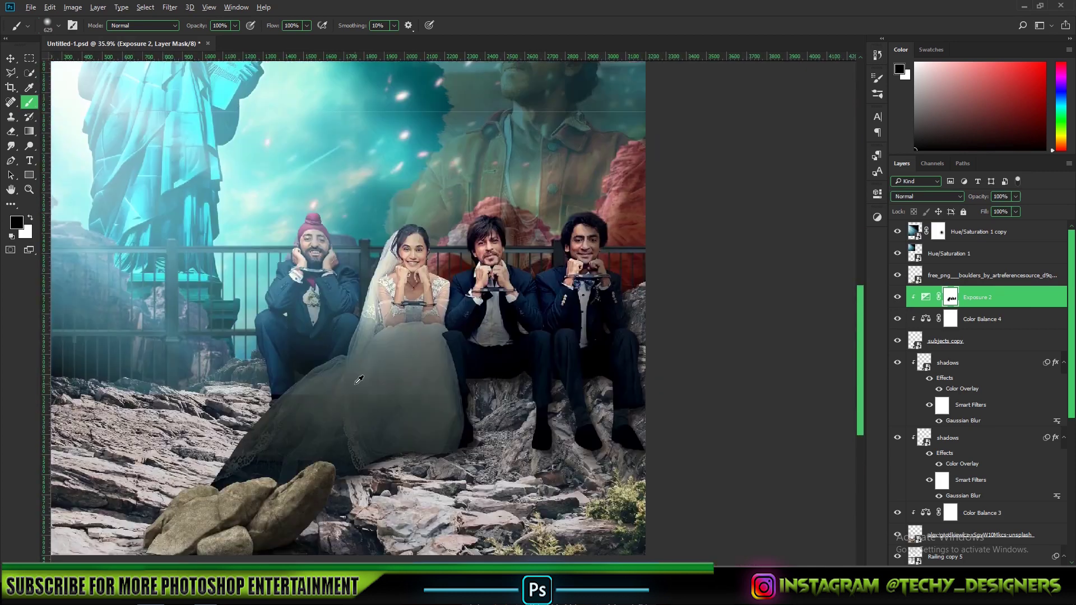
Step: Paint black on the Hue/Saturation 1 copy mask over the lower rocks to clear the haze there
{"action": "left_click", "coordinate": [944, 233]}
{"action": "scroll", "coordinate": [452, 462], "scroll_direction": "left", "scroll_amount": 2}
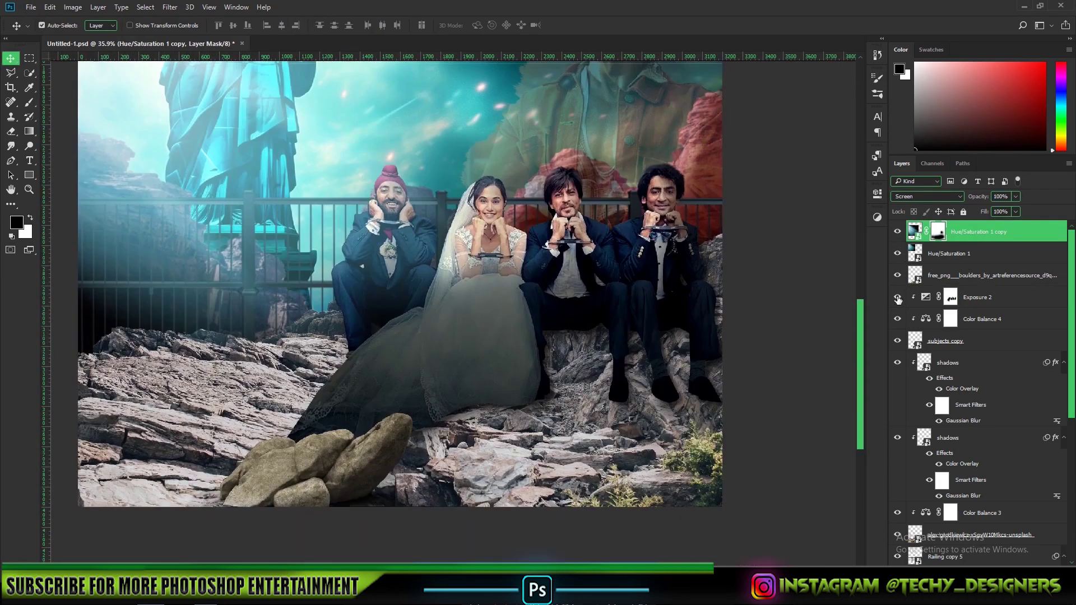
Step: Add a colorized Hue/Saturation adjustment clipped above Exposure 2 with hue 198 and saturation 56, blended as Linear Dodge (Add)
{"action": "left_click", "coordinate": [986, 297]}
{"action": "left_click", "coordinate": [974, 573]}
{"action": "left_click", "coordinate": [991, 438]}
{"action": "left_click", "coordinate": [764, 321]}
{"action": "left_click", "coordinate": [788, 265]}
{"action": "left_click", "coordinate": [789, 286]}
{"action": "left_click", "coordinate": [845, 190]}
{"action": "left_click", "coordinate": [928, 197]}
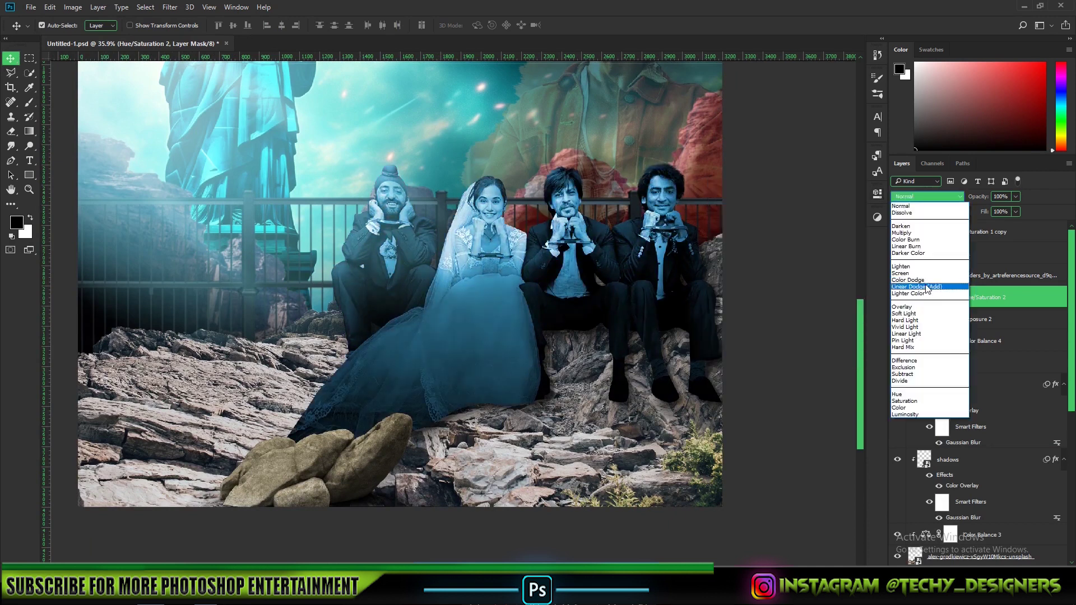
{"action": "left_click", "coordinate": [927, 287]}
Step: Adjust the Blend If range of the Hue/Saturation 2 layer and invert its mask to black
{"action": "double_click", "coordinate": [1033, 297]}
{"action": "left_click_drag", "start_coordinate": [775, 371], "coordinate": [782, 372]}
{"action": "left_click", "coordinate": [1014, 178]}
{"action": "key", "text": "ctrl+i"}
Step: Paint white on the Hue/Saturation 2 mask along the turbaned man's turban, shoulder and leg edges to add blue rim light
{"action": "key", "text": "b"}
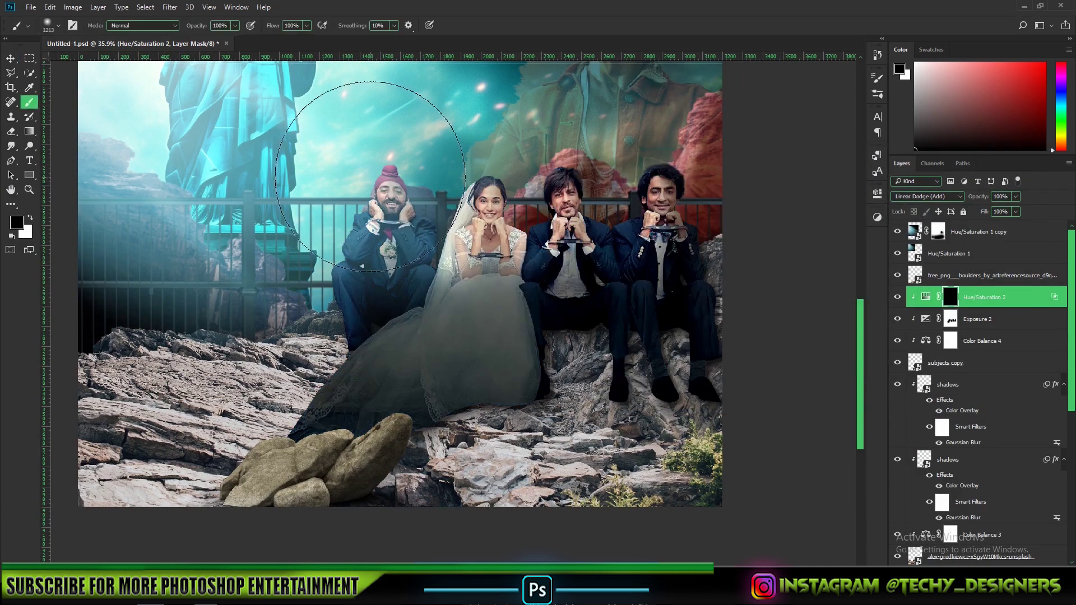
{"action": "scroll", "coordinate": [355, 264], "scroll_direction": "up", "scroll_amount": 4}
{"action": "right_click", "coordinate": [263, 188]}
{"action": "key", "text": "Return"}
{"action": "scroll", "coordinate": [312, 167], "scroll_direction": "up", "scroll_amount": 8}
{"action": "key", "text": "x"}
{"action": "left_click_drag", "start_coordinate": [454, 167], "coordinate": [408, 153]}
{"action": "left_click_drag", "start_coordinate": [408, 159], "coordinate": [392, 216]}
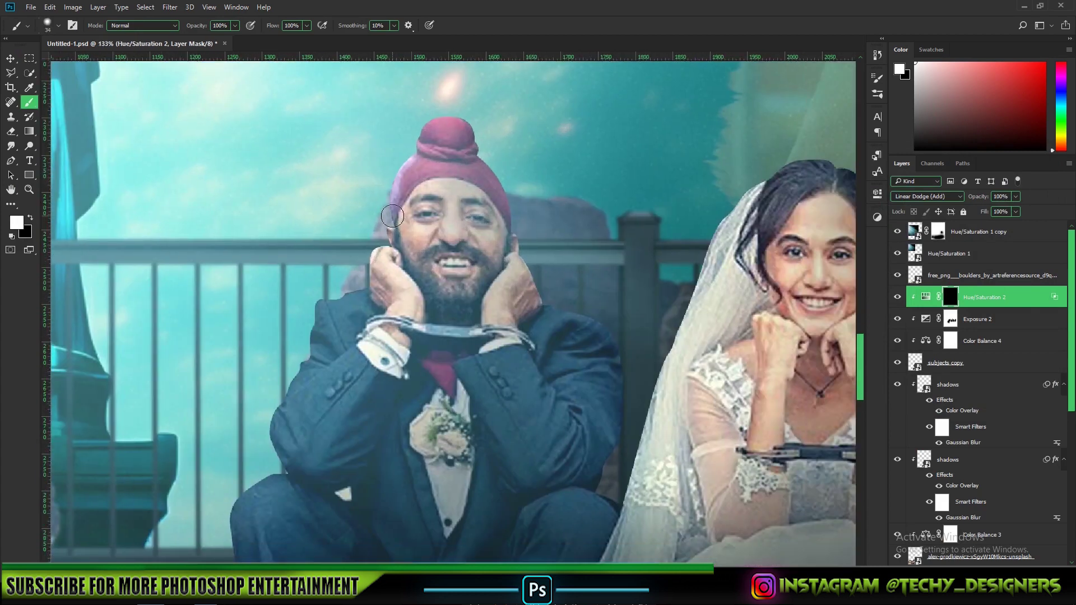
{"action": "left_click_drag", "start_coordinate": [408, 152], "coordinate": [455, 117]}
{"action": "left_click_drag", "start_coordinate": [355, 296], "coordinate": [439, 192]}
{"action": "left_click_drag", "start_coordinate": [319, 358], "coordinate": [300, 61]}
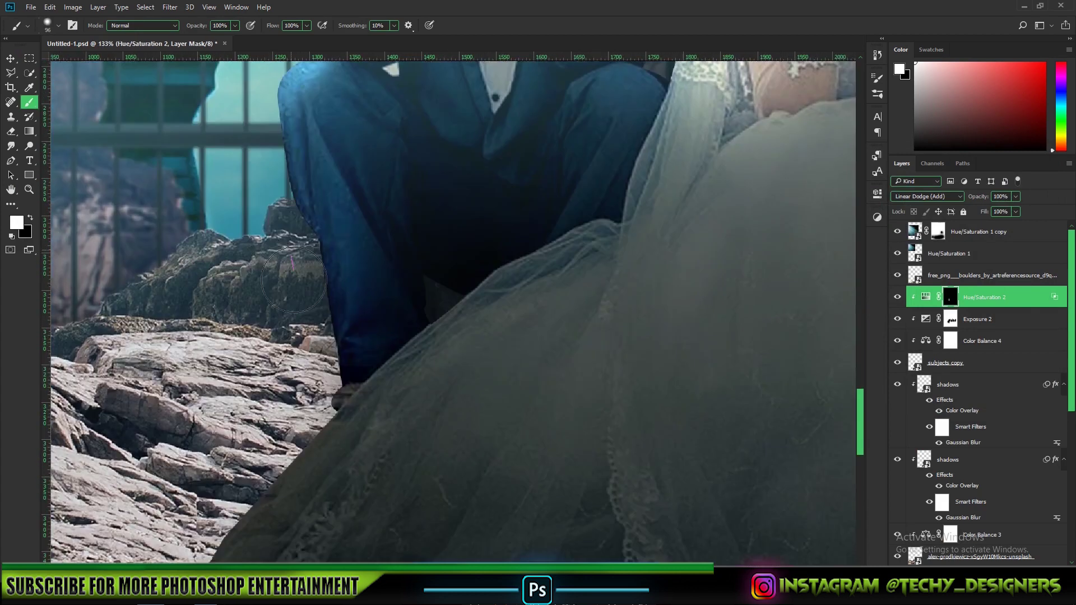
Step: Paint highlights on the turbaned man's nose, ear and hand on the Hue/Saturation 2 mask, correcting spill with black
{"action": "scroll", "coordinate": [247, 259], "scroll_direction": "down", "scroll_amount": 5}
{"action": "scroll", "coordinate": [343, 234], "scroll_direction": "up", "scroll_amount": 4}
{"action": "right_click", "coordinate": [344, 235]}
{"action": "key", "text": "Return"}
{"action": "scroll", "coordinate": [359, 235], "scroll_direction": "up", "scroll_amount": 7}
{"action": "right_click", "coordinate": [382, 273], "text": "alt"}
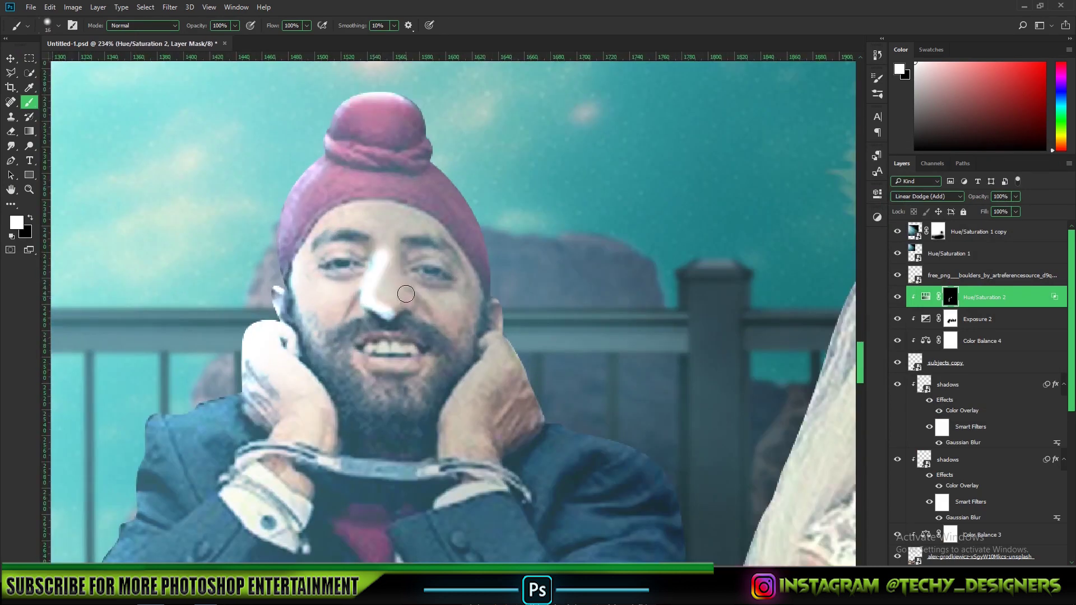
{"action": "key", "text": "x"}
{"action": "scroll", "coordinate": [426, 317], "scroll_direction": "down", "scroll_amount": 2}
{"action": "left_click_drag", "start_coordinate": [579, 367], "coordinate": [355, 247]}
{"action": "key", "text": "x"}
{"action": "left_click_drag", "start_coordinate": [224, 297], "coordinate": [269, 182]}
{"action": "key", "text": "x"}
Step: Refine the Hue/Saturation 2 mask around the bride, adding rim light along her hair and veil
{"action": "scroll", "coordinate": [347, 320], "scroll_direction": "down", "scroll_amount": 2}
{"action": "left_click_drag", "start_coordinate": [695, 258], "coordinate": [516, 344]}
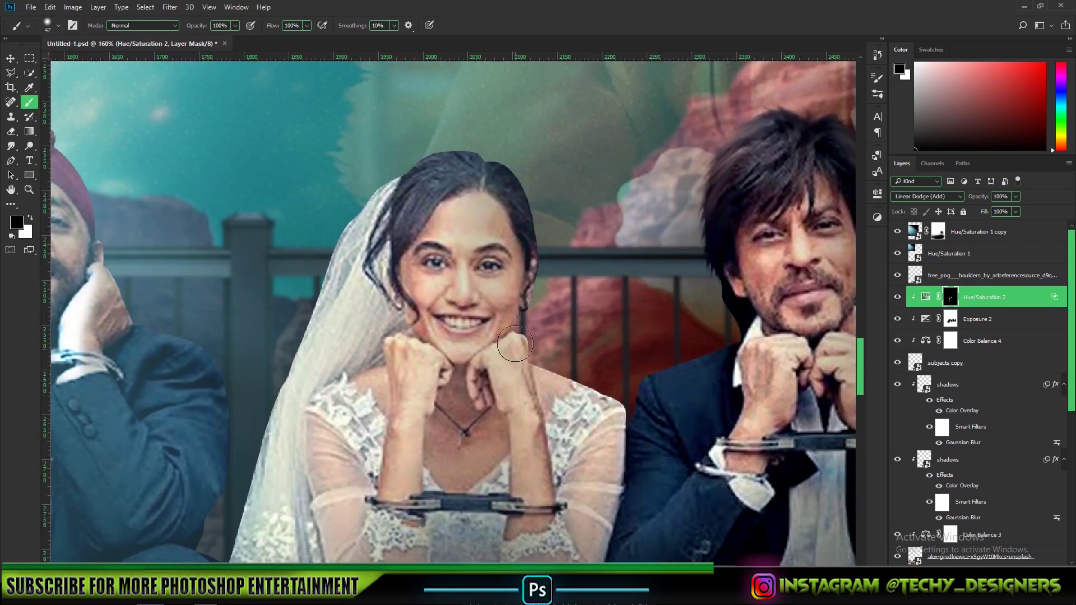
{"action": "left_click_drag", "start_coordinate": [299, 258], "coordinate": [432, 216]}
{"action": "scroll", "coordinate": [432, 216], "scroll_direction": "down", "scroll_amount": 2}
{"action": "left_click_drag", "start_coordinate": [432, 280], "coordinate": [445, 178]}
{"action": "scroll", "coordinate": [443, 269], "scroll_direction": "down", "scroll_amount": 2}
{"action": "mouse_move", "coordinate": [446, 135]}
{"action": "left_mouse_down"}
{"action": "mouse_move", "coordinate": [415, 247]}
{"action": "mouse_move", "coordinate": [354, 371]}
{"action": "left_mouse_up"}
{"action": "key", "text": "x"}
{"action": "mouse_move", "coordinate": [487, 230]}
{"action": "left_mouse_down"}
{"action": "mouse_move", "coordinate": [372, 435]}
{"action": "mouse_move", "coordinate": [482, 199]}
{"action": "left_mouse_up"}
{"action": "mouse_move", "coordinate": [489, 314]}
{"action": "left_mouse_down"}
{"action": "mouse_move", "coordinate": [428, 452]}
{"action": "mouse_move", "coordinate": [477, 334]}
{"action": "left_mouse_up"}
Step: Paint black on the Exposure 2 mask over the bride's gown and train with a large soft brush to brighten them
{"action": "left_click", "coordinate": [952, 316]}
{"action": "scroll", "coordinate": [444, 278], "scroll_direction": "down", "scroll_amount": 2}
{"action": "right_click", "coordinate": [392, 314], "text": "alt"}
{"action": "left_click_drag", "start_coordinate": [359, 330], "coordinate": [263, 403]}
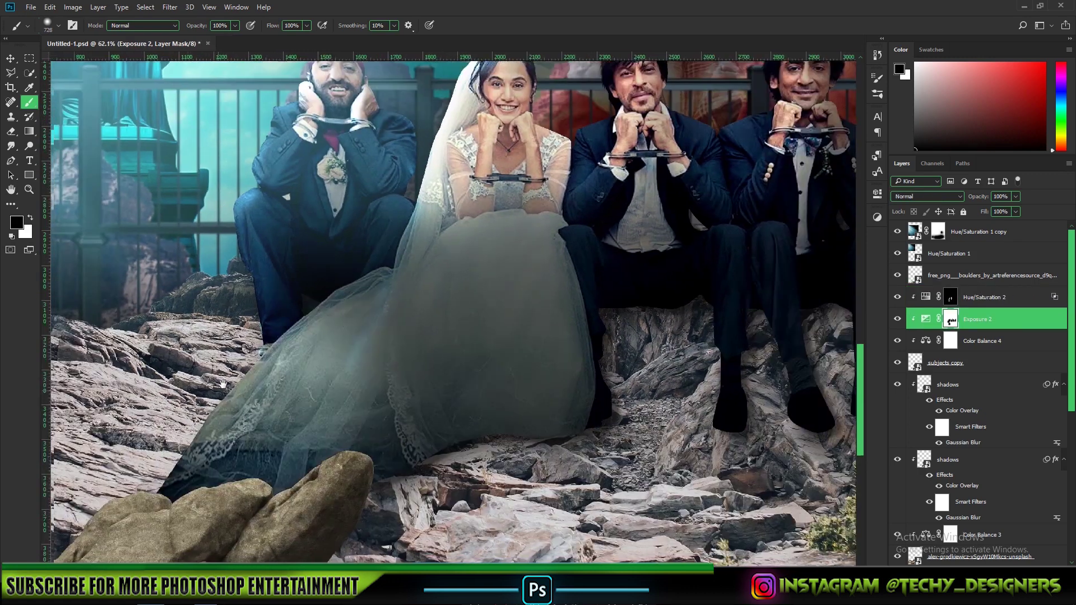
{"action": "left_click_drag", "start_coordinate": [336, 347], "coordinate": [345, 337]}
{"action": "key", "text": "ctrl+z"}
{"action": "scroll", "coordinate": [459, 309], "scroll_direction": "down", "scroll_amount": 2}
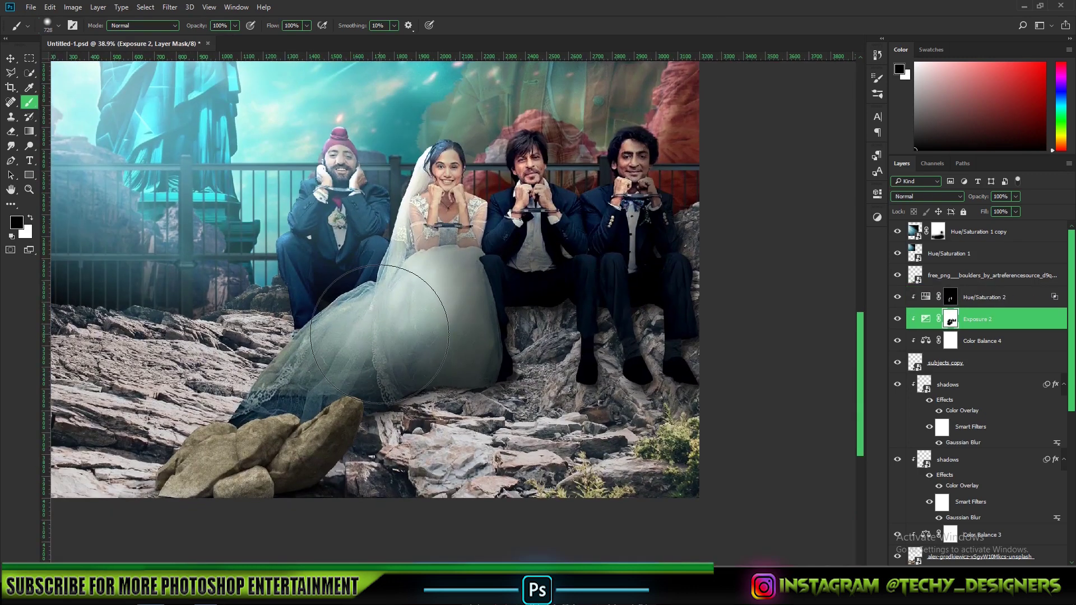
{"action": "left_click", "coordinate": [897, 319]}
{"action": "left_click", "coordinate": [898, 319]}
{"action": "left_click_drag", "start_coordinate": [417, 291], "coordinate": [409, 351]}
Step: Paint white on the Hue/Saturation 2 mask to light the face and hair edges of the two men beside the bride
{"action": "left_click", "coordinate": [950, 297]}
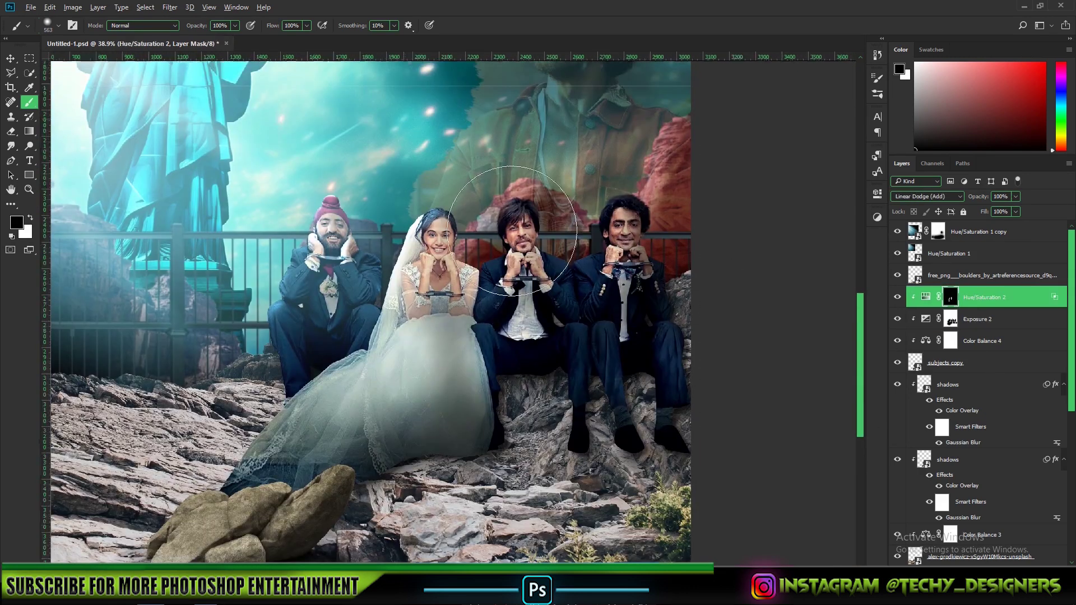
{"action": "key", "text": "x"}
{"action": "scroll", "coordinate": [507, 214], "scroll_direction": "up", "scroll_amount": 4}
{"action": "right_click", "coordinate": [490, 182], "text": "alt"}
{"action": "scroll", "coordinate": [492, 259], "scroll_direction": "down", "scroll_amount": 3}
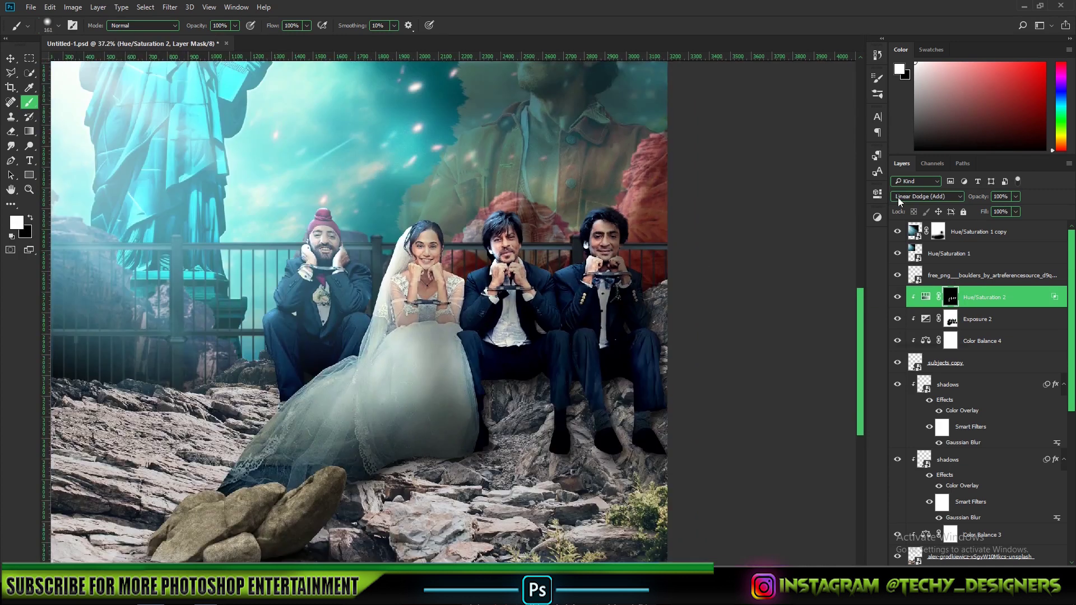
Step: Check the blend mode and colour settings of the Hue/Saturation 2 adjustment
{"action": "left_click", "coordinate": [924, 198]}
{"action": "left_click", "coordinate": [917, 287]}
{"action": "double_click", "coordinate": [927, 299]}
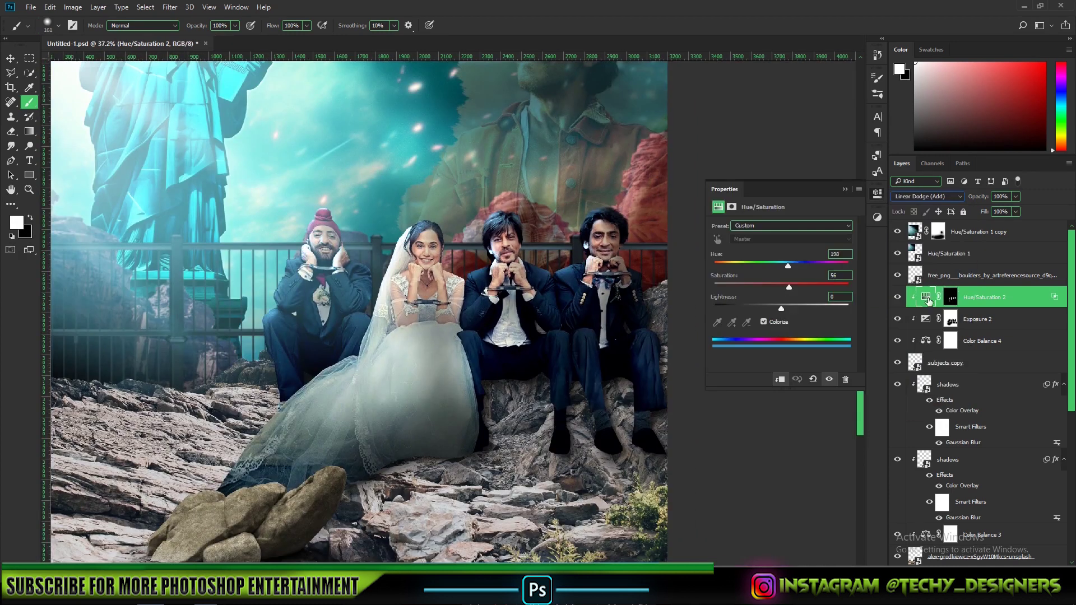
{"action": "left_click", "coordinate": [845, 190]}
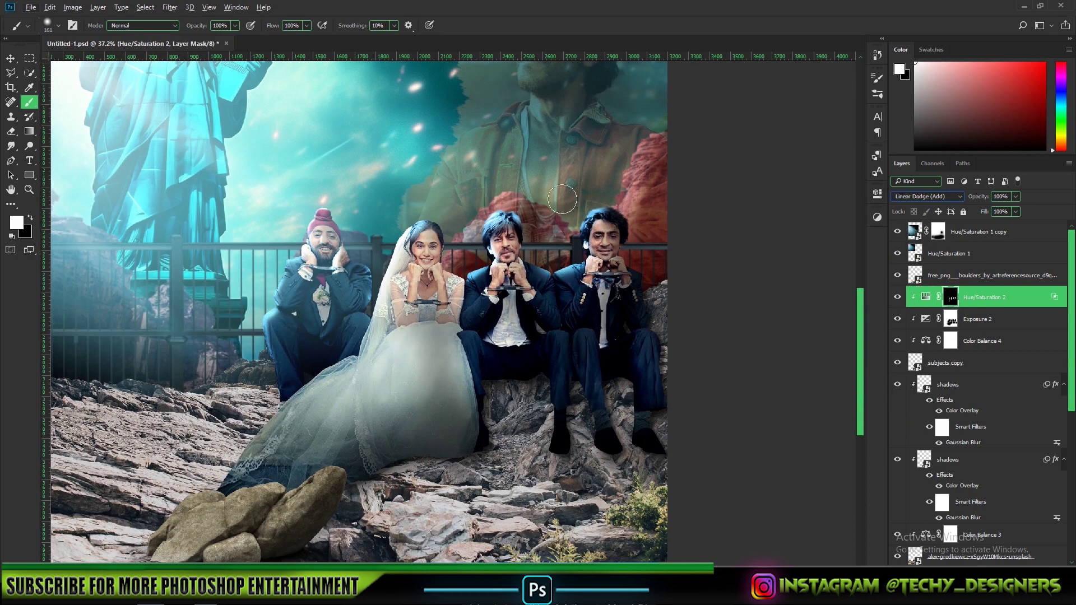
Step: Select the bride's forearm nearest the veil with a Pen path and paint light on it in the Hue/Saturation 2 mask
{"action": "scroll", "coordinate": [507, 246], "scroll_direction": "up", "scroll_amount": 5}
{"action": "key", "text": "x"}
{"action": "left_click_drag", "start_coordinate": [671, 370], "coordinate": [402, 328]}
{"action": "left_click_drag", "start_coordinate": [157, 263], "coordinate": [790, 263]}
{"action": "left_click_drag", "start_coordinate": [582, 286], "coordinate": [331, 208]}
{"action": "key", "text": "p"}
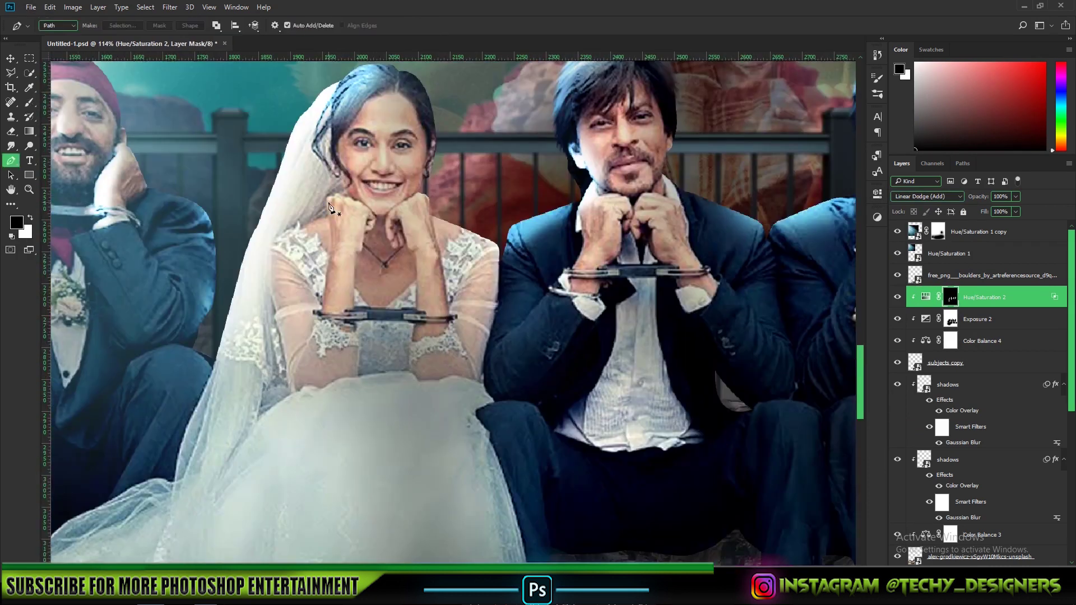
{"action": "key", "text": "b"}
{"action": "key", "text": "ctrl+Return"}
{"action": "key", "text": "x"}
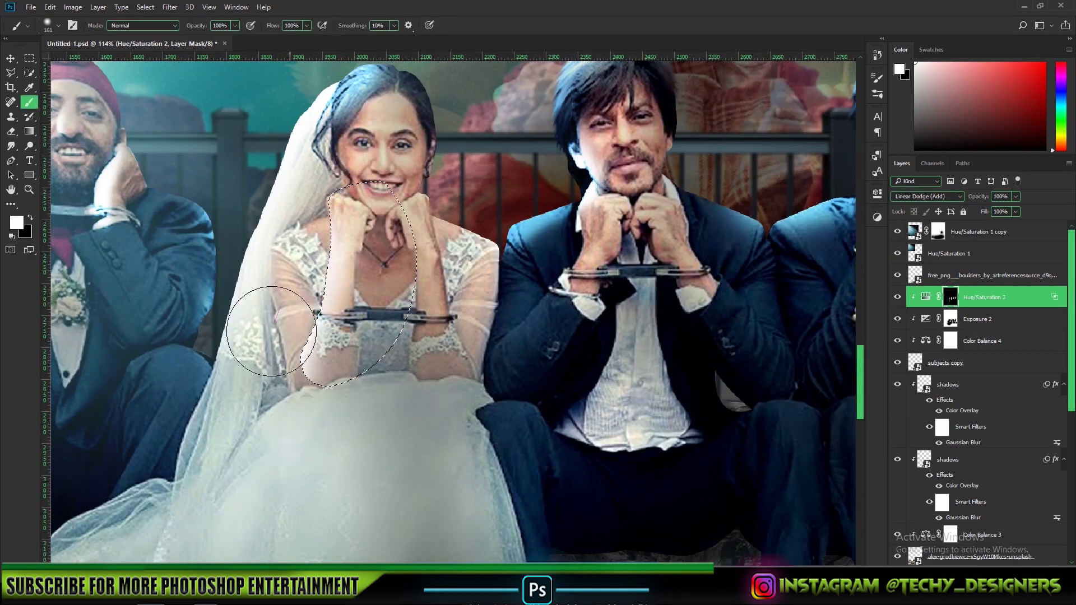
Step: Select the forearm sleeve of the man beside the bride with a Pen path and paint blue light on it
{"action": "key", "text": "p"}
{"action": "mouse_move", "coordinate": [447, 369]}
{"action": "left_mouse_down"}
{"action": "mouse_move", "coordinate": [346, 430]}
{"action": "mouse_move", "coordinate": [399, 325]}
{"action": "left_mouse_up"}
{"action": "left_click", "coordinate": [344, 427]}
{"action": "key", "text": "ctrl+Return"}
{"action": "key", "text": "b"}
{"action": "key", "text": "x"}
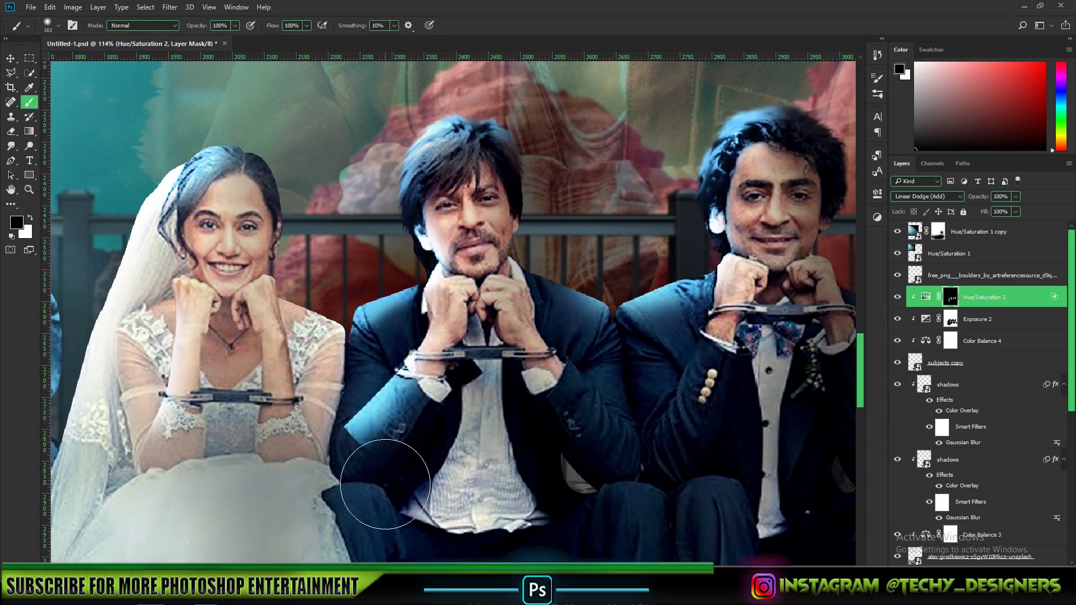
Step: Paint fine highlights with a small white brush along the same man's cuff, wrist and handcuff edges
{"action": "scroll", "coordinate": [395, 371], "scroll_direction": "up", "scroll_amount": 8}
{"action": "key", "text": "x"}
{"action": "right_click", "coordinate": [396, 383], "text": "alt"}
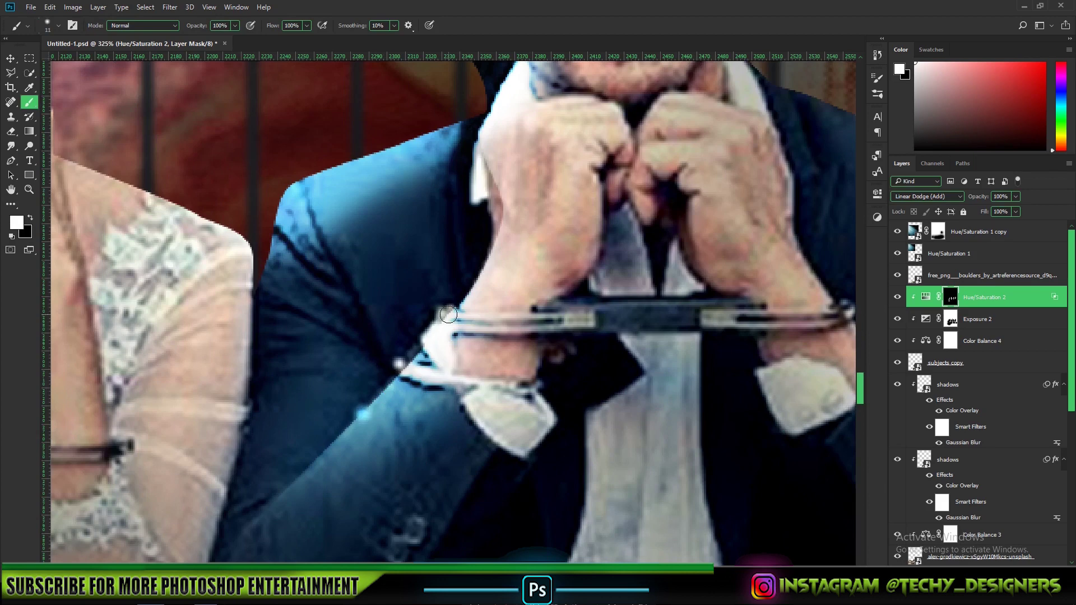
{"action": "scroll", "coordinate": [483, 328], "scroll_direction": "down", "scroll_amount": 11}
{"action": "scroll", "coordinate": [435, 224], "scroll_direction": "up", "scroll_amount": 6}
{"action": "scroll", "coordinate": [456, 291], "scroll_direction": "down", "scroll_amount": 3}
Step: Select the bent arm of the man at the far end with a Pen path and paint light along its sleeve
{"action": "left_click_drag", "start_coordinate": [701, 289], "coordinate": [455, 291]}
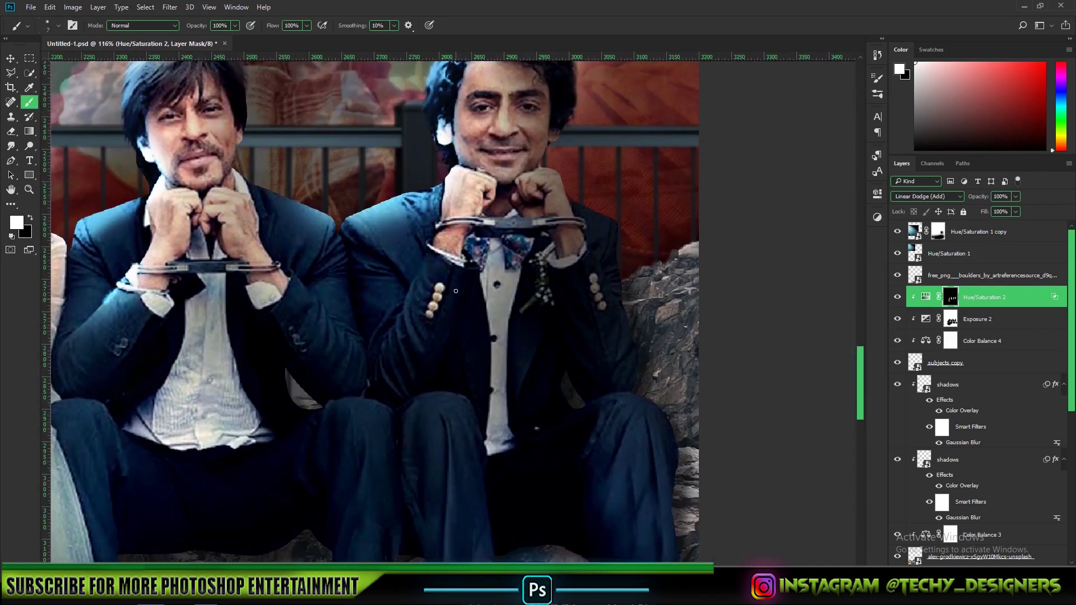
{"action": "left_click", "coordinate": [447, 190]}
{"action": "key", "text": "ctrl+Return"}
{"action": "key", "text": "b"}
{"action": "left_click_drag", "start_coordinate": [347, 358], "coordinate": [370, 406]}
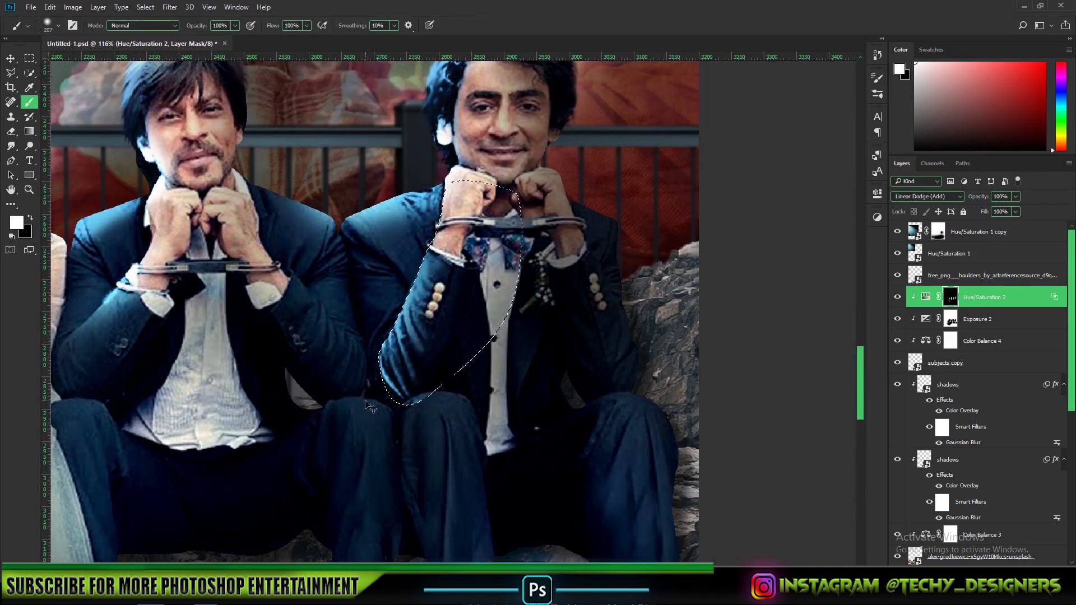
{"action": "scroll", "coordinate": [357, 367], "scroll_direction": "down", "scroll_amount": 3}
{"action": "key", "text": "x"}
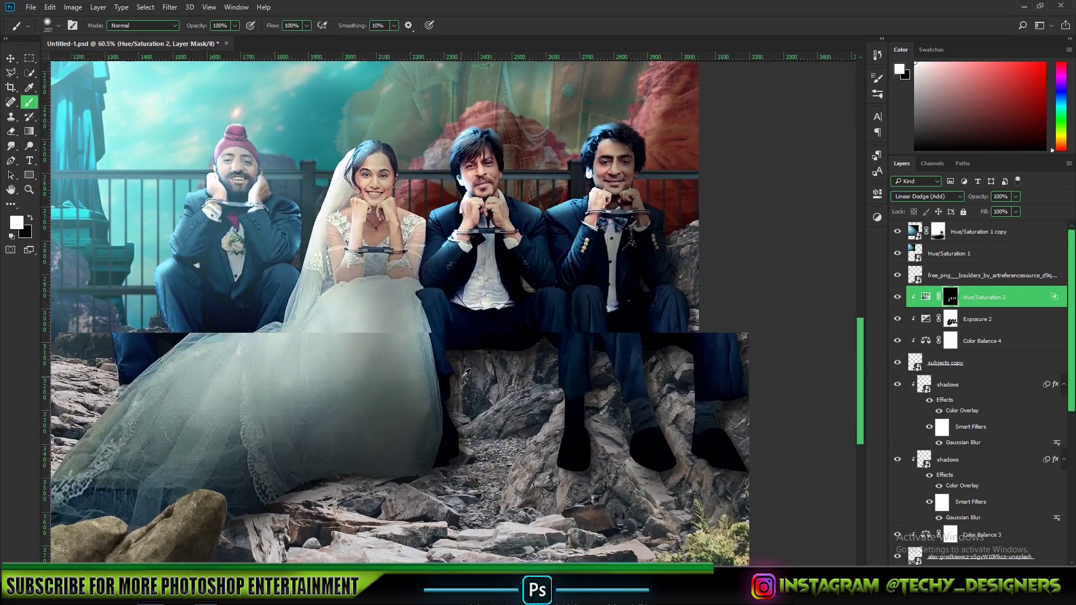
Step: Paint blue light on the two suited men's knees and trouser legs, using 8% brush flow for the softer strokes
{"action": "scroll", "coordinate": [405, 394], "scroll_direction": "up", "scroll_amount": 3}
{"action": "left_click_drag", "start_coordinate": [411, 386], "coordinate": [414, 240]}
{"action": "left_click_drag", "start_coordinate": [672, 252], "coordinate": [688, 406]}
{"action": "scroll", "coordinate": [562, 466], "scroll_direction": "down", "scroll_amount": 4}
{"action": "mouse_move", "coordinate": [505, 257]}
{"action": "left_mouse_down"}
{"action": "mouse_move", "coordinate": [543, 365]}
{"action": "mouse_move", "coordinate": [566, 368]}
{"action": "left_mouse_up"}
{"action": "scroll", "coordinate": [567, 370], "scroll_direction": "up", "scroll_amount": 1}
{"action": "left_click", "coordinate": [521, 365]}
{"action": "key", "text": "x"}
{"action": "scroll", "coordinate": [539, 349], "scroll_direction": "up", "scroll_amount": 5}
{"action": "left_click_drag", "start_coordinate": [578, 310], "coordinate": [580, 359]}
{"action": "left_click_drag", "start_coordinate": [710, 348], "coordinate": [705, 283]}
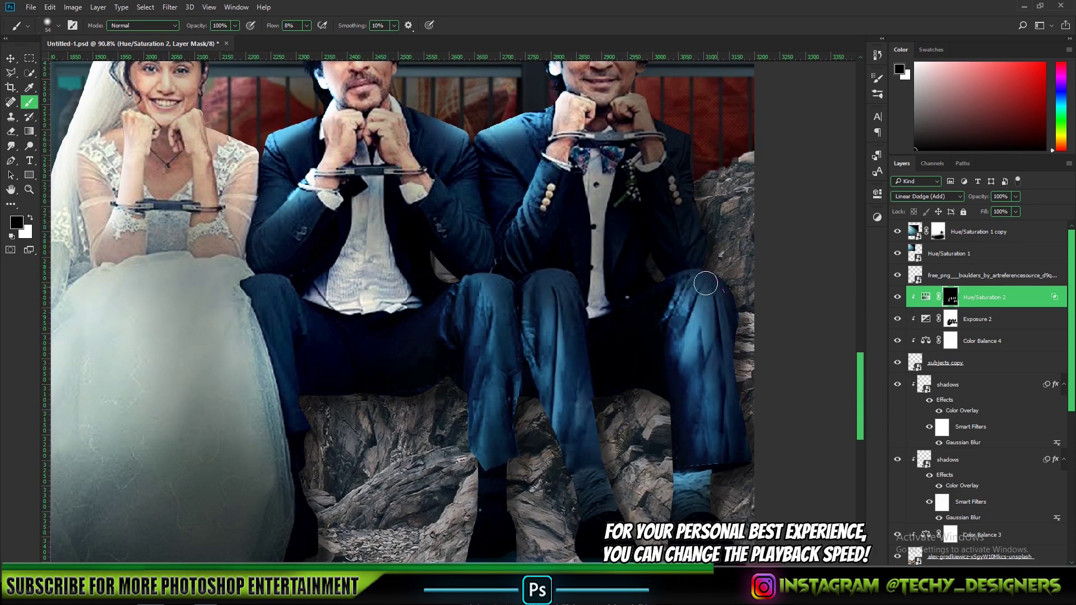
Step: Paint white at 100% flow along the bride's other forearm on the Hue/Saturation 2 mask to highlight it
{"action": "scroll", "coordinate": [527, 121], "scroll_direction": "down", "scroll_amount": 5}
{"action": "left_click_drag", "start_coordinate": [359, 118], "coordinate": [524, 364]}
{"action": "scroll", "coordinate": [524, 365], "scroll_direction": "down", "scroll_amount": 3}
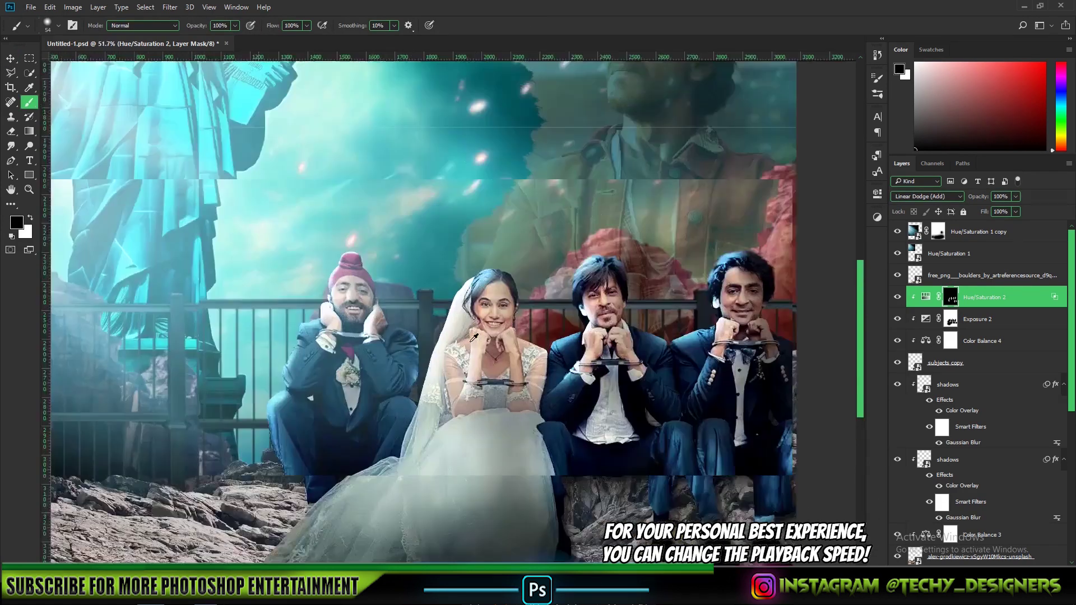
{"action": "scroll", "coordinate": [524, 365], "scroll_direction": "up", "scroll_amount": 12}
{"action": "key", "text": "x"}
{"action": "key", "text": "shift+0"}
{"action": "left_click_drag", "start_coordinate": [523, 241], "coordinate": [540, 262]}
{"action": "scroll", "coordinate": [527, 314], "scroll_direction": "up", "scroll_amount": 5}
{"action": "left_click_drag", "start_coordinate": [555, 315], "coordinate": [539, 315]}
{"action": "scroll", "coordinate": [539, 315], "scroll_direction": "up", "scroll_amount": 3}
{"action": "left_click_drag", "start_coordinate": [545, 275], "coordinate": [525, 341]}
{"action": "scroll", "coordinate": [573, 265], "scroll_direction": "down", "scroll_amount": 2}
{"action": "mouse_move", "coordinate": [594, 426]}
{"action": "left_mouse_down"}
{"action": "mouse_move", "coordinate": [454, 246]}
{"action": "mouse_move", "coordinate": [489, 443]}
{"action": "mouse_move", "coordinate": [490, 415]}
{"action": "left_mouse_up"}
Step: Soften the light on the bride's forearm and elbow with a larger black brush on the Hue/Saturation 2 mask
{"action": "key", "text": "x"}
{"action": "key", "text": "x"}
{"action": "mouse_move", "coordinate": [518, 459]}
{"action": "left_mouse_down"}
{"action": "mouse_move", "coordinate": [525, 398]}
{"action": "mouse_move", "coordinate": [486, 236]}
{"action": "left_mouse_up"}
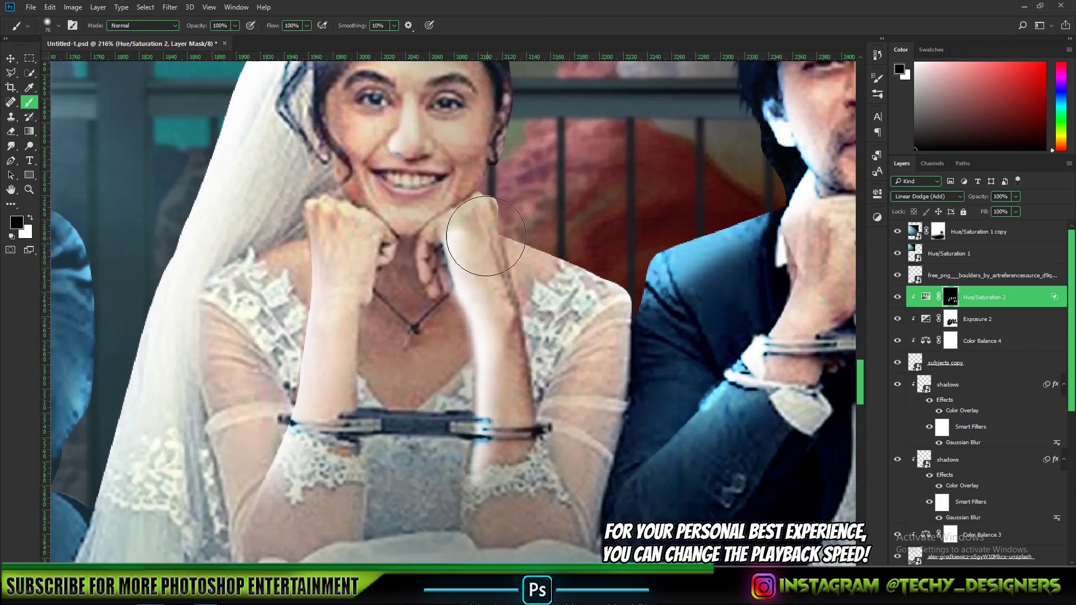
{"action": "left_click_drag", "start_coordinate": [498, 483], "coordinate": [498, 408]}
{"action": "scroll", "coordinate": [510, 453], "scroll_direction": "down", "scroll_amount": 5}
{"action": "left_click_drag", "start_coordinate": [509, 453], "coordinate": [494, 380]}
{"action": "scroll", "coordinate": [455, 504], "scroll_direction": "down", "scroll_amount": 5}
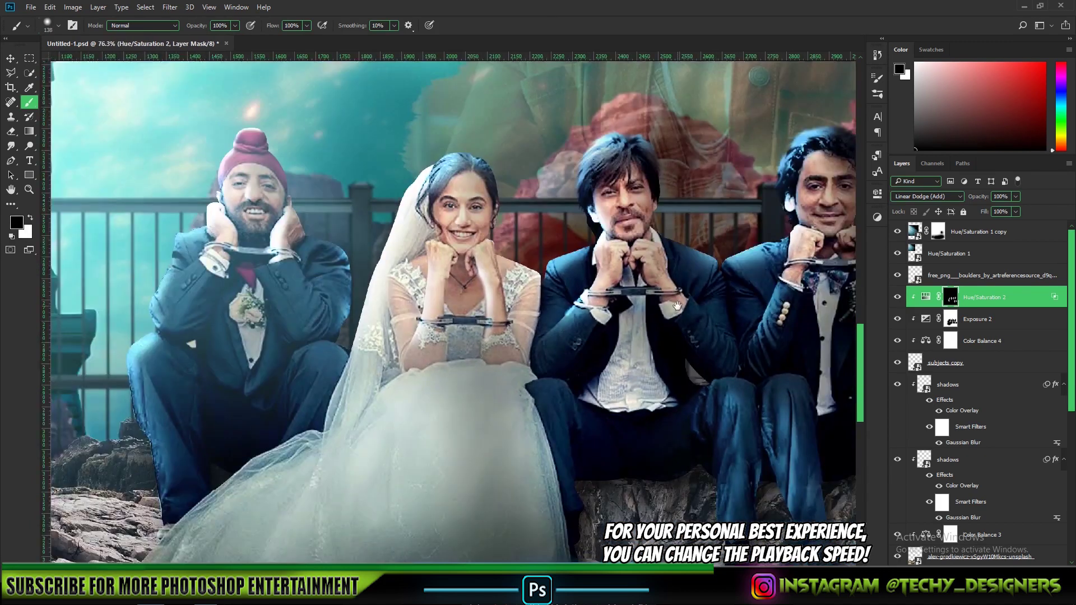
Step: Paint white highlights along the turbaned man's handcuffs on the Hue/Saturation 2 mask with a very small brush
{"action": "scroll", "coordinate": [312, 245], "scroll_direction": "up", "scroll_amount": 5}
{"action": "key", "text": "bracketleft"}
{"action": "key", "text": "bracketleft"}
{"action": "key", "text": "bracketleft"}
{"action": "key", "text": "bracketleft"}
{"action": "key", "text": "bracketleft"}
{"action": "key", "text": "bracketleft"}
{"action": "key", "text": "bracketleft"}
{"action": "key", "text": "bracketleft"}
{"action": "key", "text": "bracketleft"}
{"action": "key", "text": "bracketleft"}
{"action": "key", "text": "bracketleft"}
{"action": "scroll", "coordinate": [312, 245], "scroll_direction": "up", "scroll_amount": 2}
{"action": "key", "text": "x"}
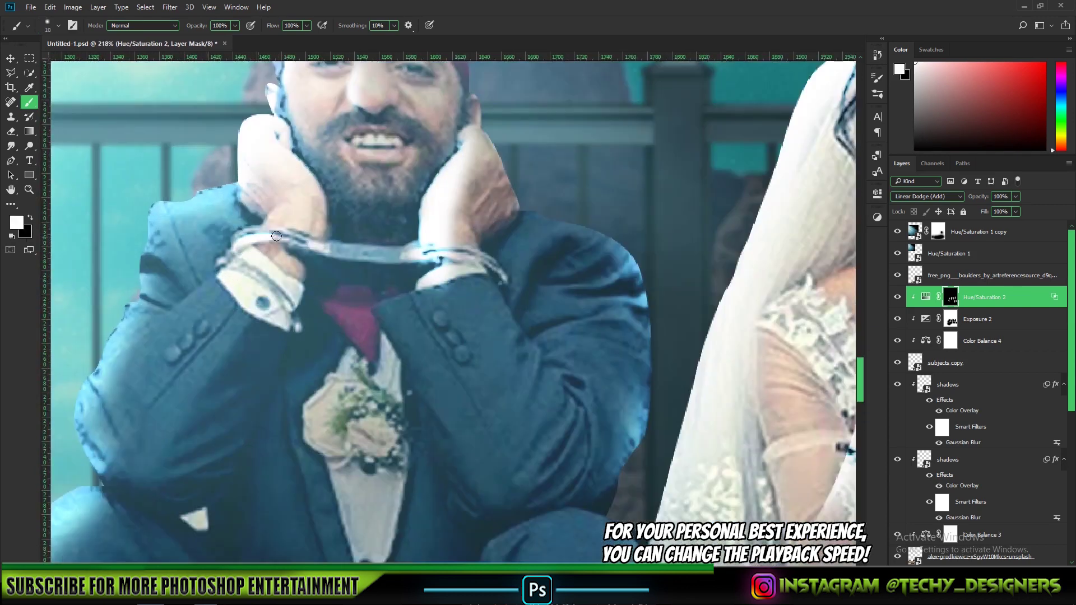
{"action": "scroll", "coordinate": [493, 263], "scroll_direction": "down", "scroll_amount": 5}
{"action": "mouse_move", "coordinate": [363, 255]}
{"action": "left_mouse_down"}
{"action": "mouse_move", "coordinate": [503, 271]}
{"action": "mouse_move", "coordinate": [368, 259]}
{"action": "mouse_move", "coordinate": [500, 256]}
{"action": "left_mouse_up"}
Step: Paint white highlights on the handcuffs of the bride and the two men beside her on the Hue/Saturation 2 mask
{"action": "scroll", "coordinate": [456, 248], "scroll_direction": "up", "scroll_amount": 8}
{"action": "scroll", "coordinate": [500, 255], "scroll_direction": "right", "scroll_amount": 3}
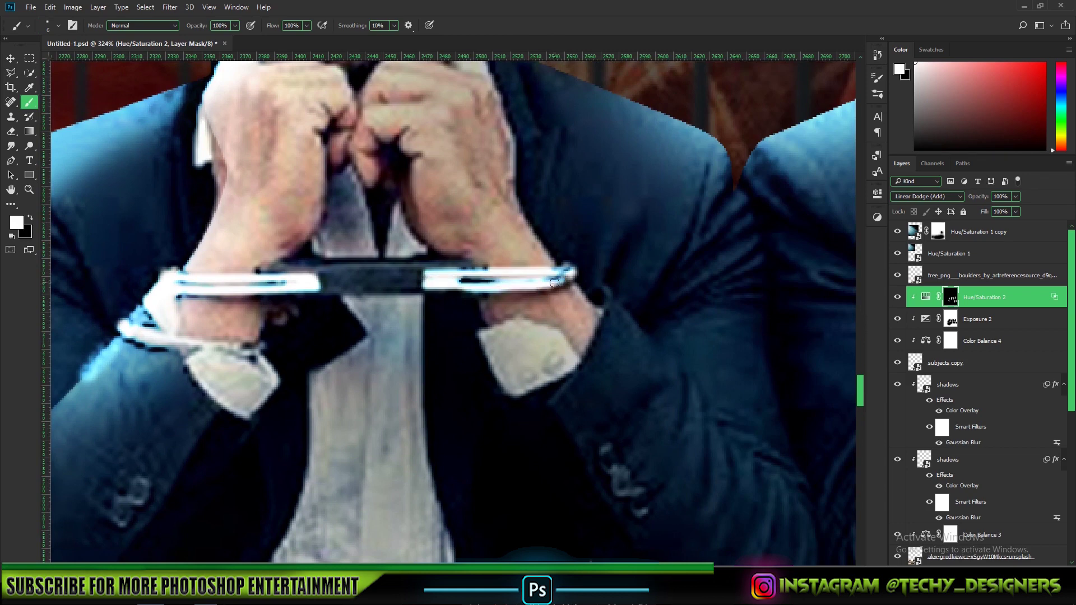
{"action": "scroll", "coordinate": [554, 281], "scroll_direction": "down", "scroll_amount": 4}
{"action": "scroll", "coordinate": [340, 310], "scroll_direction": "up", "scroll_amount": 6}
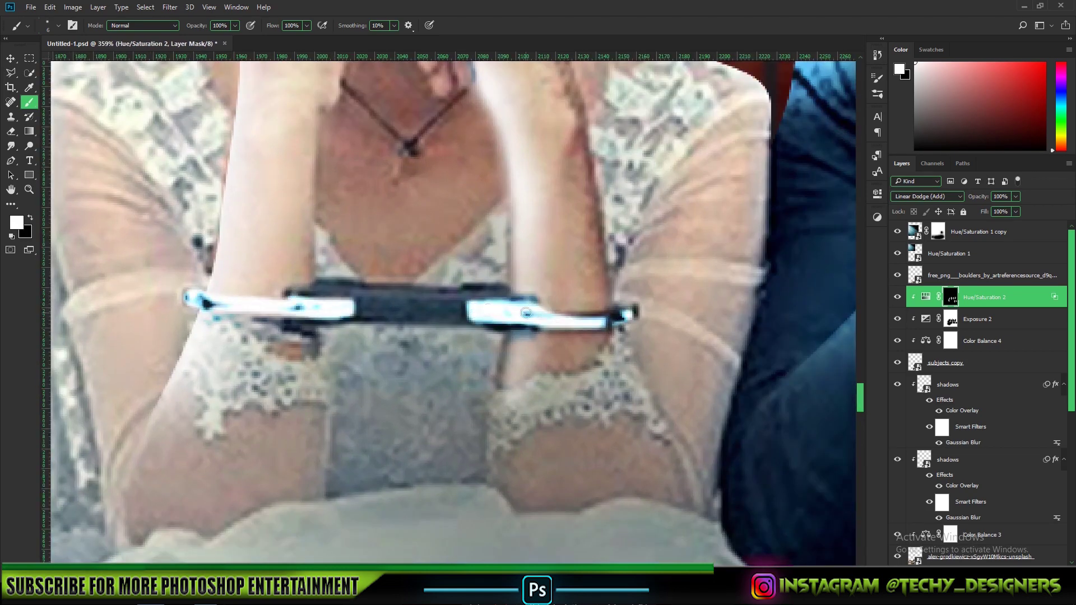
{"action": "scroll", "coordinate": [526, 313], "scroll_direction": "down", "scroll_amount": 4}
{"action": "scroll", "coordinate": [336, 257], "scroll_direction": "up", "scroll_amount": 5}
{"action": "left_click_drag", "start_coordinate": [317, 258], "coordinate": [437, 247]}
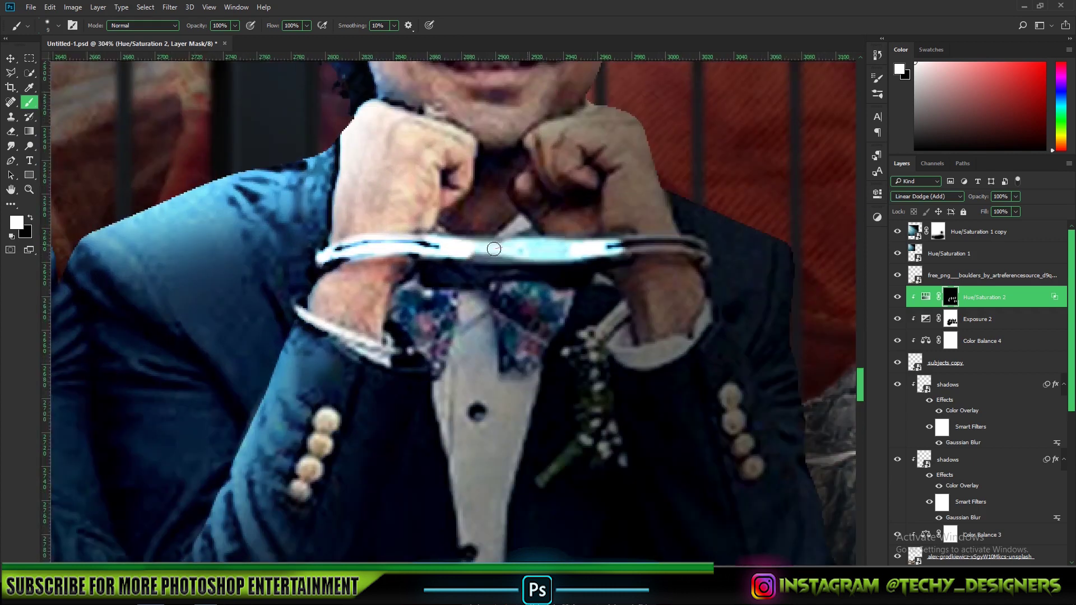
Step: Soften the handcuff highlights across the group with black at 4% flow on the Hue/Saturation 2 mask
{"action": "scroll", "coordinate": [594, 289], "scroll_direction": "down", "scroll_amount": 4}
{"action": "type", "text": "4"}
{"action": "scroll", "coordinate": [246, 322], "scroll_direction": "up", "scroll_amount": 3}
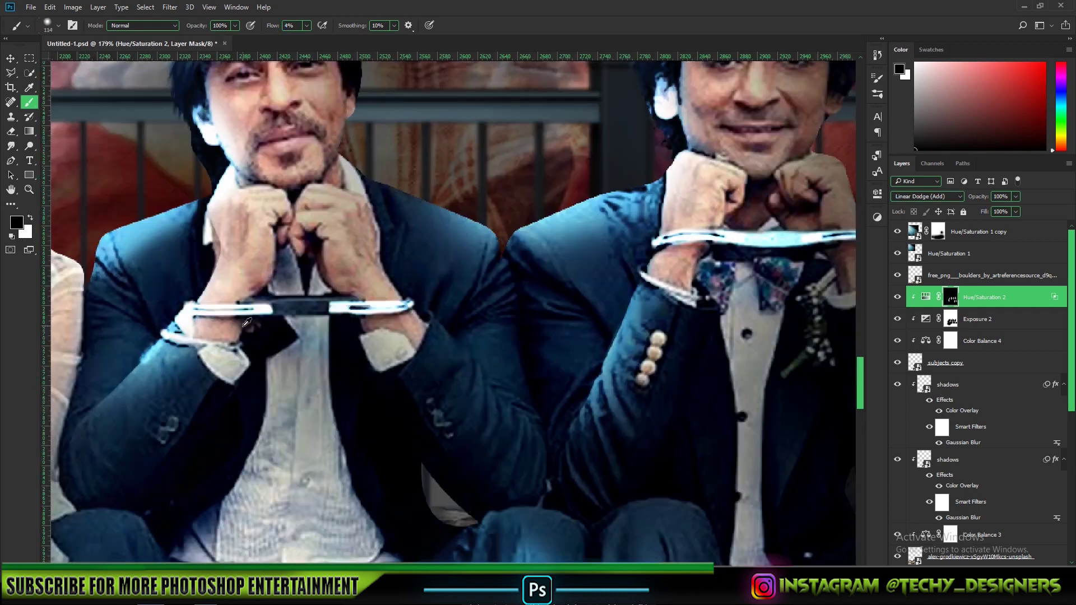
{"action": "left_click_drag", "start_coordinate": [656, 241], "coordinate": [324, 293]}
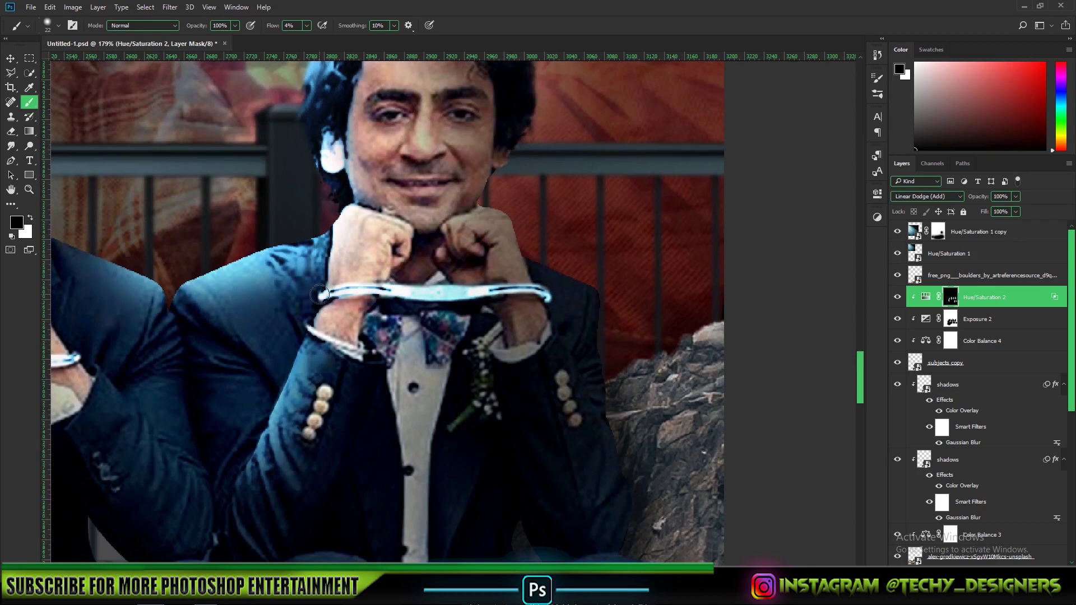
{"action": "scroll", "coordinate": [321, 294], "scroll_direction": "down", "scroll_amount": 3}
{"action": "scroll", "coordinate": [238, 239], "scroll_direction": "left", "scroll_amount": 8}
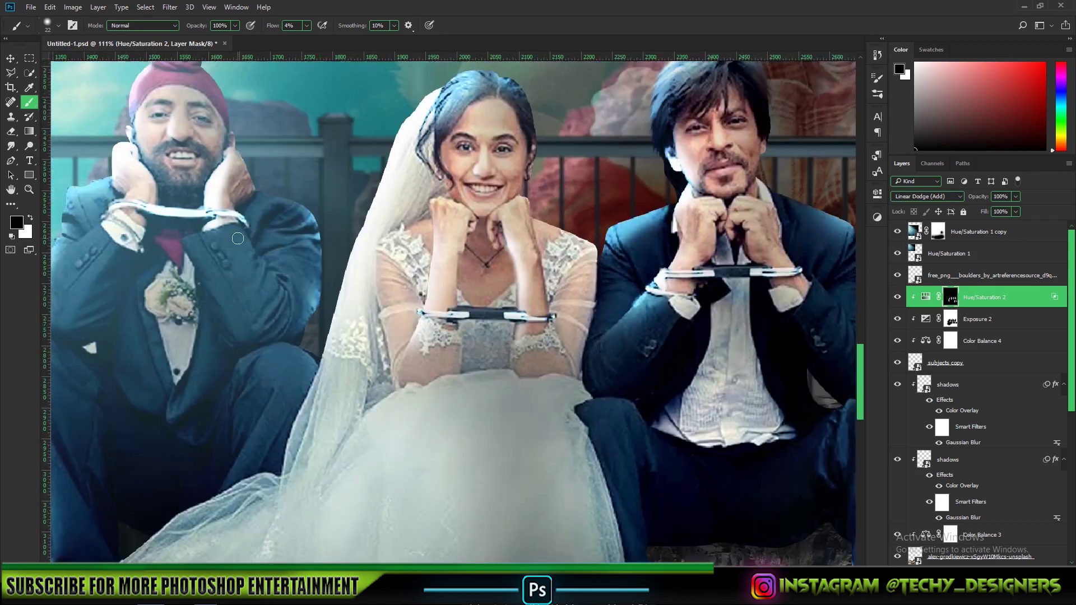
{"action": "scroll", "coordinate": [525, 326], "scroll_direction": "up", "scroll_amount": 6}
{"action": "left_click_drag", "start_coordinate": [322, 275], "coordinate": [350, 275]}
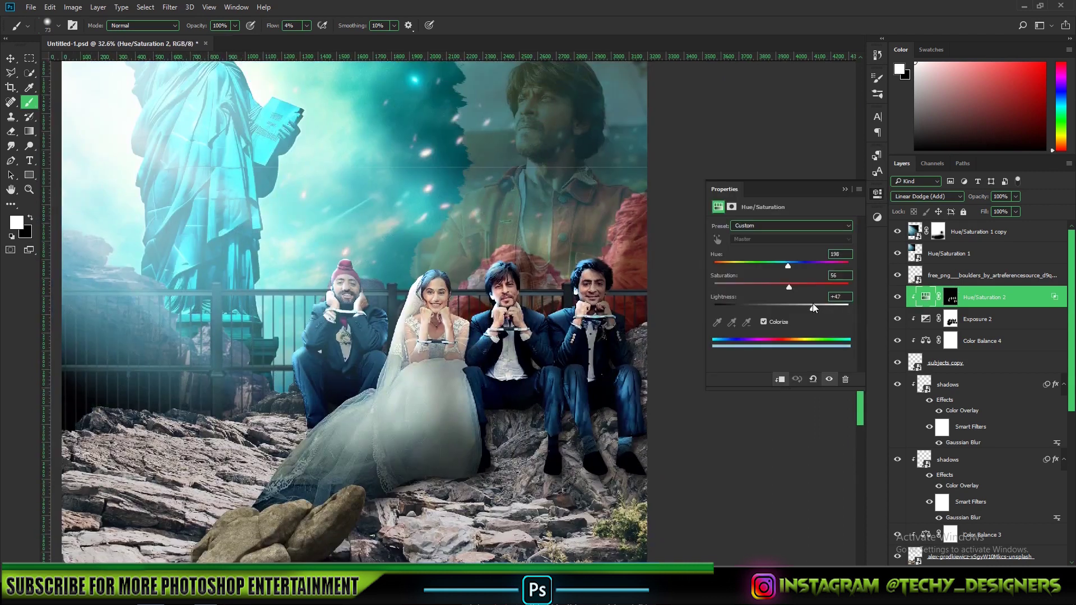
Step: Adjust the lightness and saturation of the colorized Hue/Saturation 2 adjustment
{"action": "left_click_drag", "start_coordinate": [813, 304], "coordinate": [793, 287]}
{"action": "left_click", "coordinate": [845, 191]}
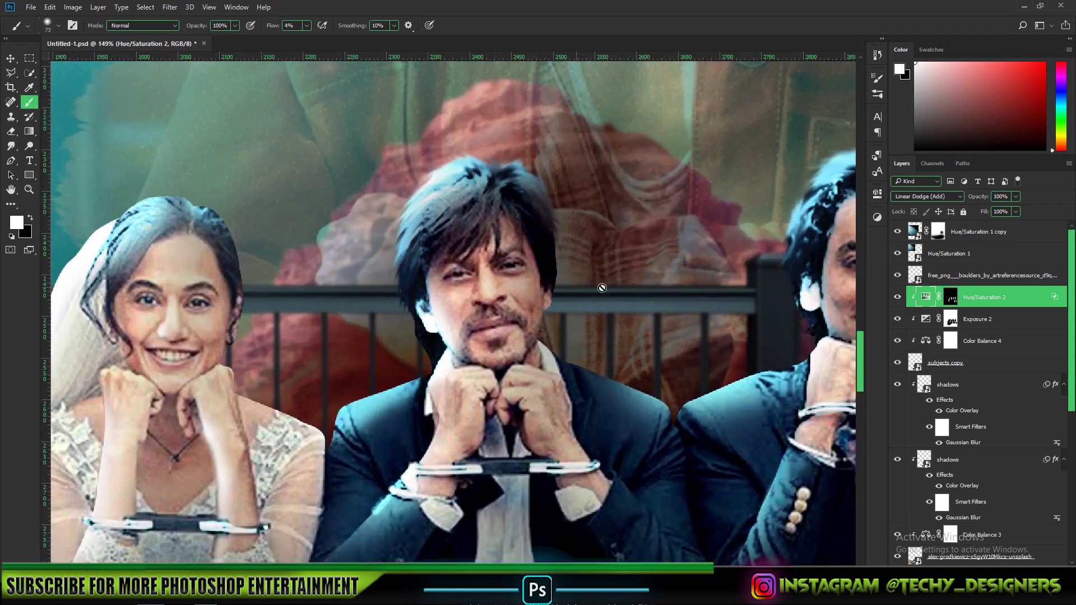
Step: Paint a light patch on the nose of the man beside the bride at 100% flow, softening it with black on the mask
{"action": "left_click", "coordinate": [950, 297]}
{"action": "scroll", "coordinate": [497, 288], "scroll_direction": "up", "scroll_amount": 5}
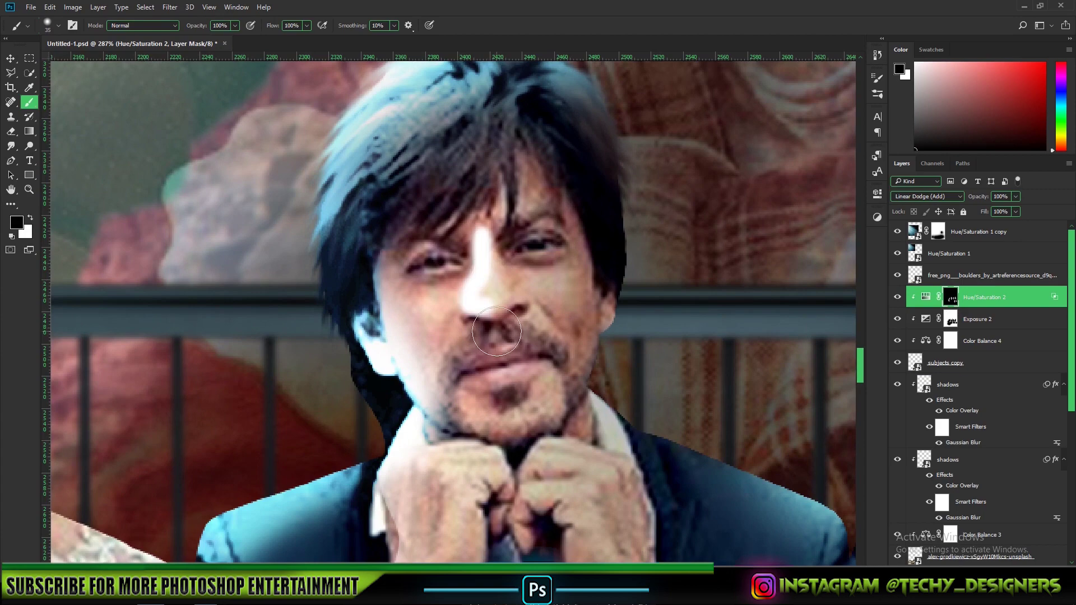
{"action": "scroll", "coordinate": [496, 332], "scroll_direction": "down", "scroll_amount": 4}
{"action": "left_click_drag", "start_coordinate": [524, 274], "coordinate": [526, 276]}
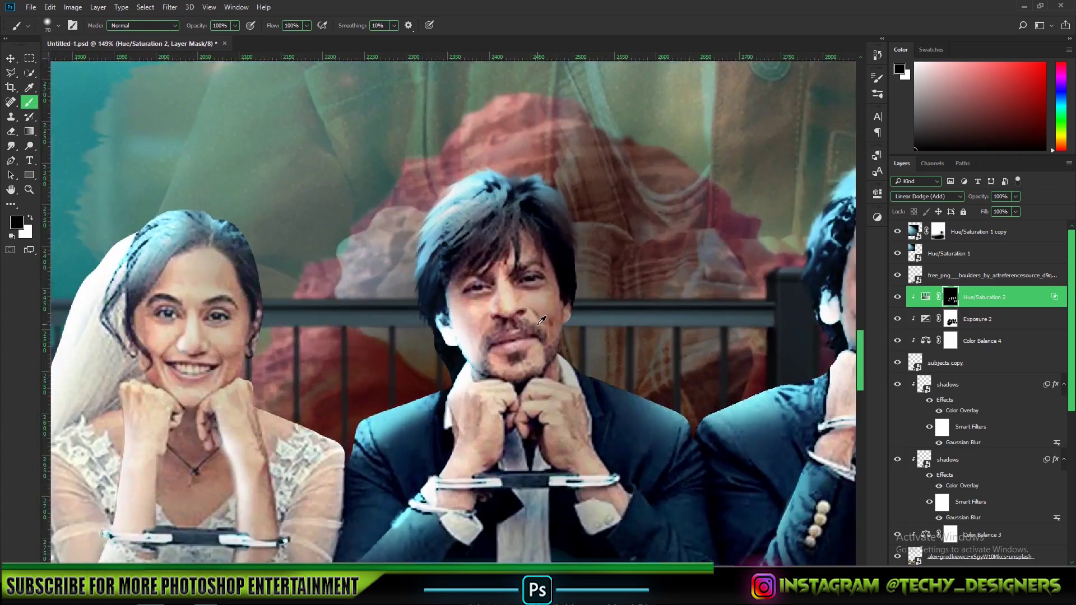
Step: Add softened nose highlights to the bride, the turbaned man and the man at the far end on the Hue/Saturation 2 mask
{"action": "scroll", "coordinate": [519, 335], "scroll_direction": "down", "scroll_amount": 3}
{"action": "scroll", "coordinate": [453, 204], "scroll_direction": "up", "scroll_amount": 5}
{"action": "scroll", "coordinate": [452, 204], "scroll_direction": "down", "scroll_amount": 5}
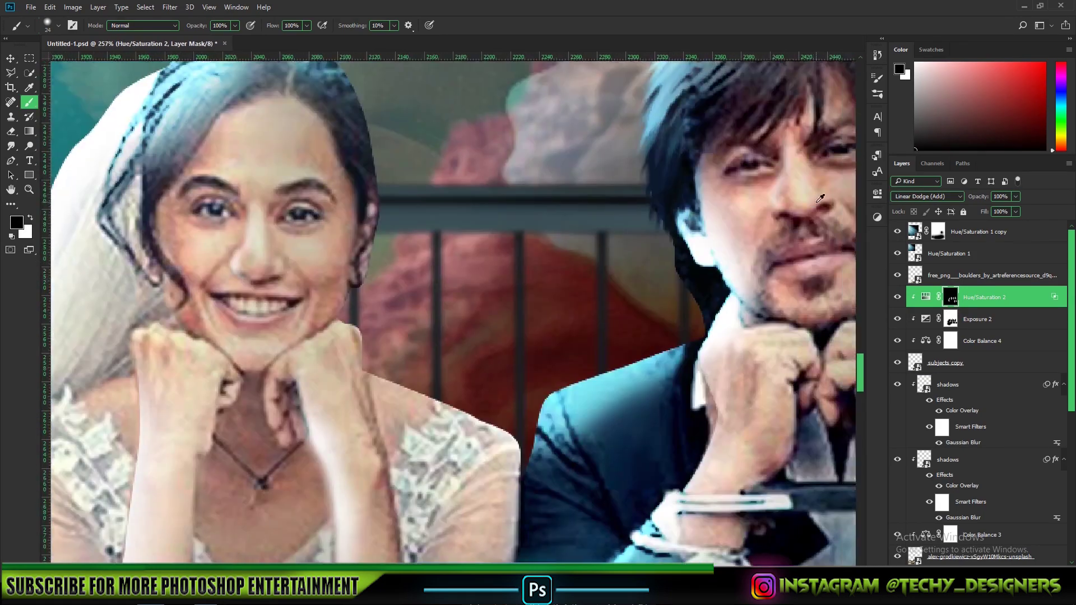
{"action": "scroll", "coordinate": [372, 240], "scroll_direction": "up", "scroll_amount": 6}
{"action": "scroll", "coordinate": [459, 297], "scroll_direction": "up", "scroll_amount": 4}
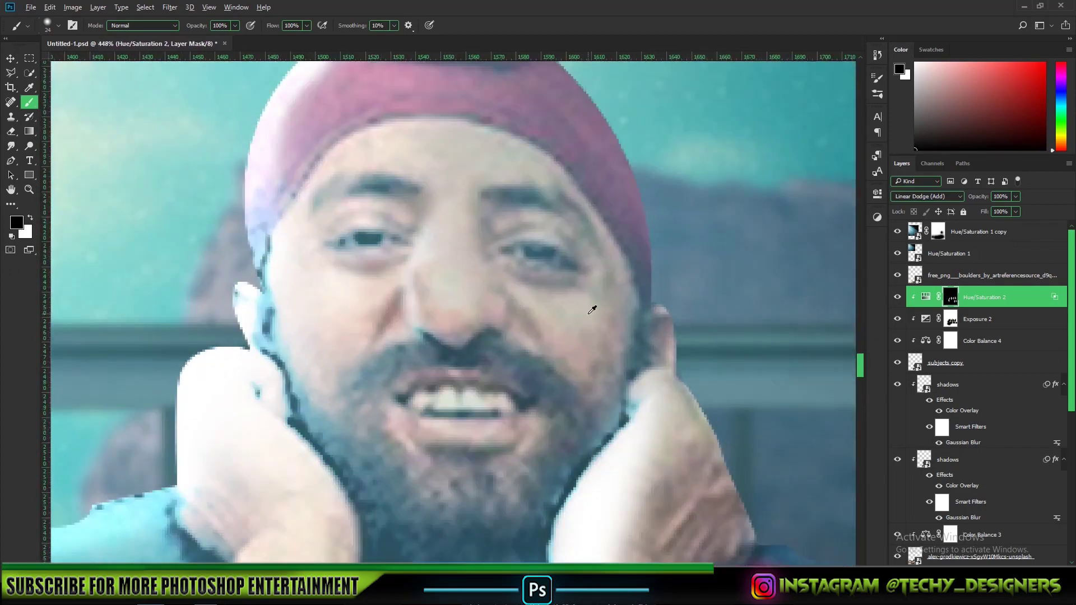
{"action": "scroll", "coordinate": [592, 310], "scroll_direction": "down", "scroll_amount": 12}
{"action": "scroll", "coordinate": [504, 250], "scroll_direction": "up", "scroll_amount": 11}
{"action": "key", "text": "x"}
{"action": "scroll", "coordinate": [474, 310], "scroll_direction": "down", "scroll_amount": 6}
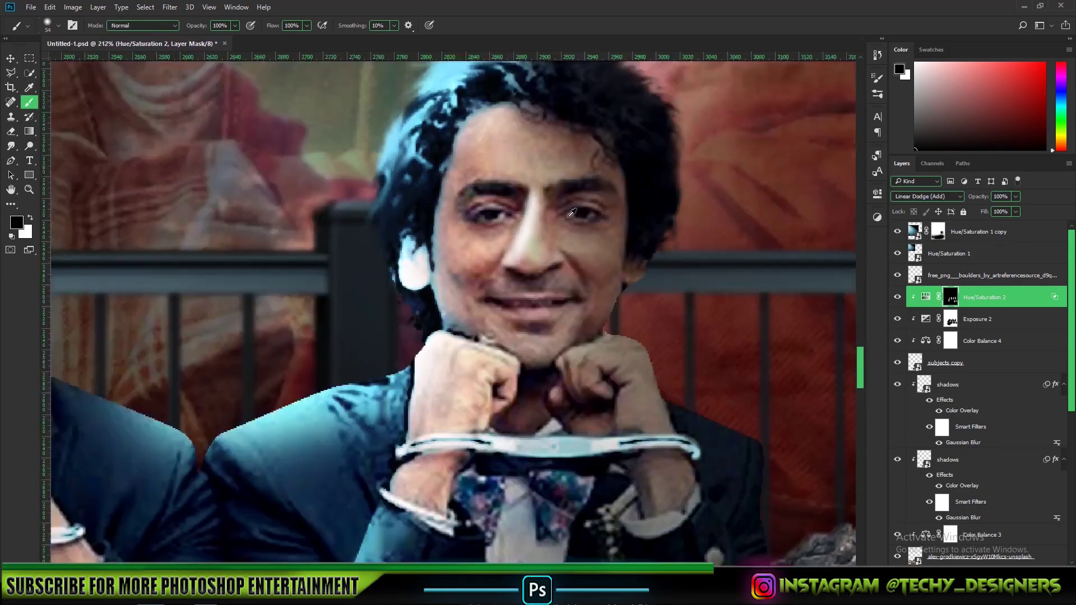
{"action": "scroll", "coordinate": [582, 226], "scroll_direction": "up", "scroll_amount": 4}
{"action": "scroll", "coordinate": [650, 322], "scroll_direction": "down", "scroll_amount": 5}
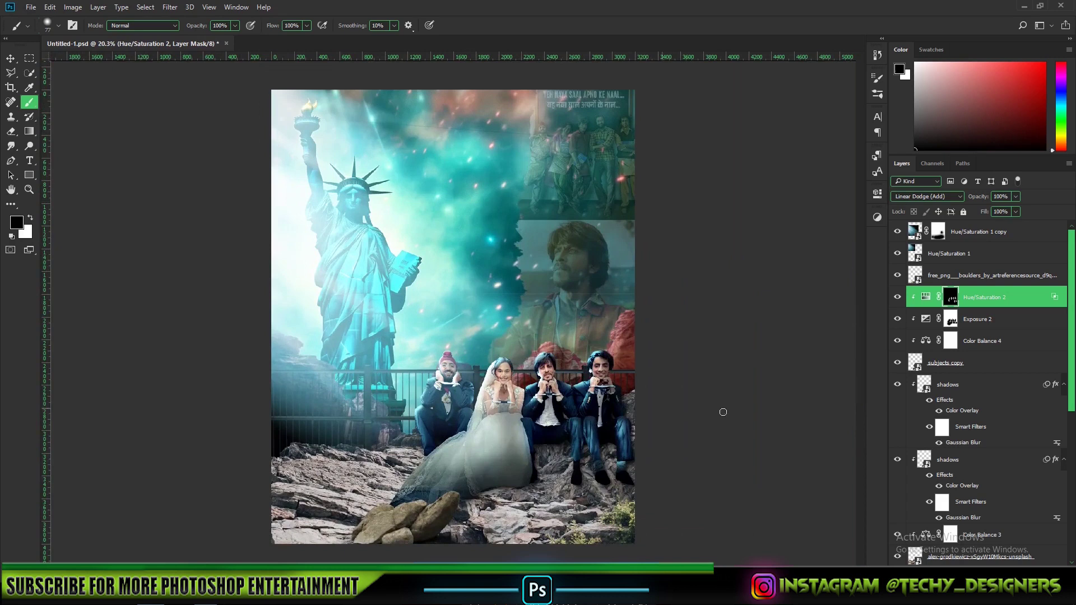
Step: Duplicate the Exposure 2 adjustment, clip the copy to the subjects and invert its mask to black
{"action": "scroll", "coordinate": [463, 376], "scroll_direction": "up", "scroll_amount": 4}
{"action": "left_click_drag", "start_coordinate": [462, 376], "coordinate": [430, 230]}
{"action": "left_click", "coordinate": [994, 324]}
{"action": "key", "text": "ctrl+j"}
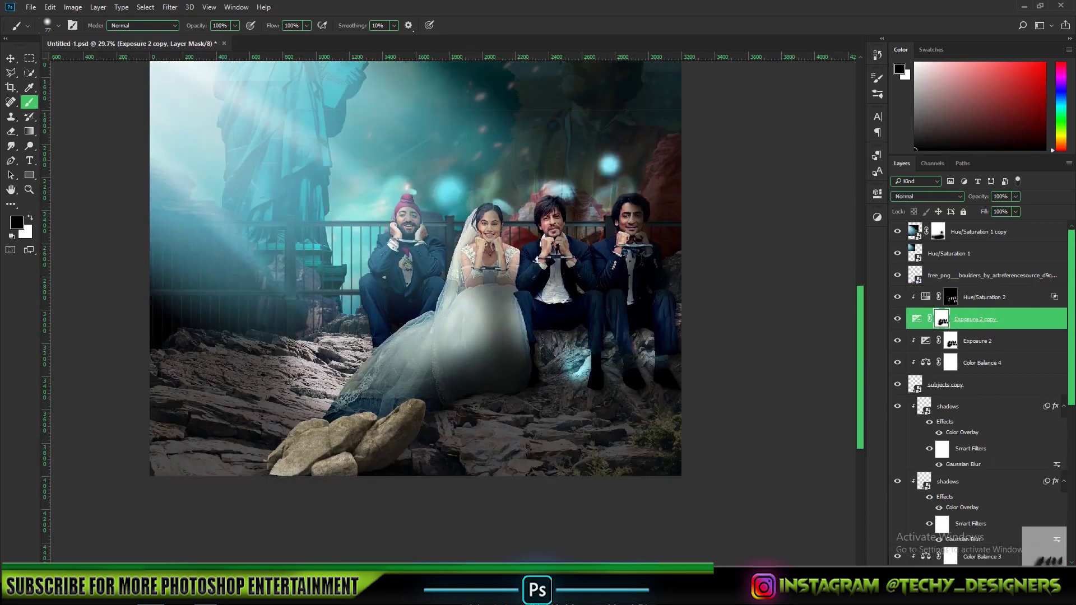
{"action": "left_click_drag", "start_coordinate": [1054, 568], "coordinate": [1060, 571]}
{"action": "left_click", "coordinate": [515, 245]}
{"action": "left_click", "coordinate": [926, 329], "text": "alt"}
{"action": "key", "text": "ctrl+i"}
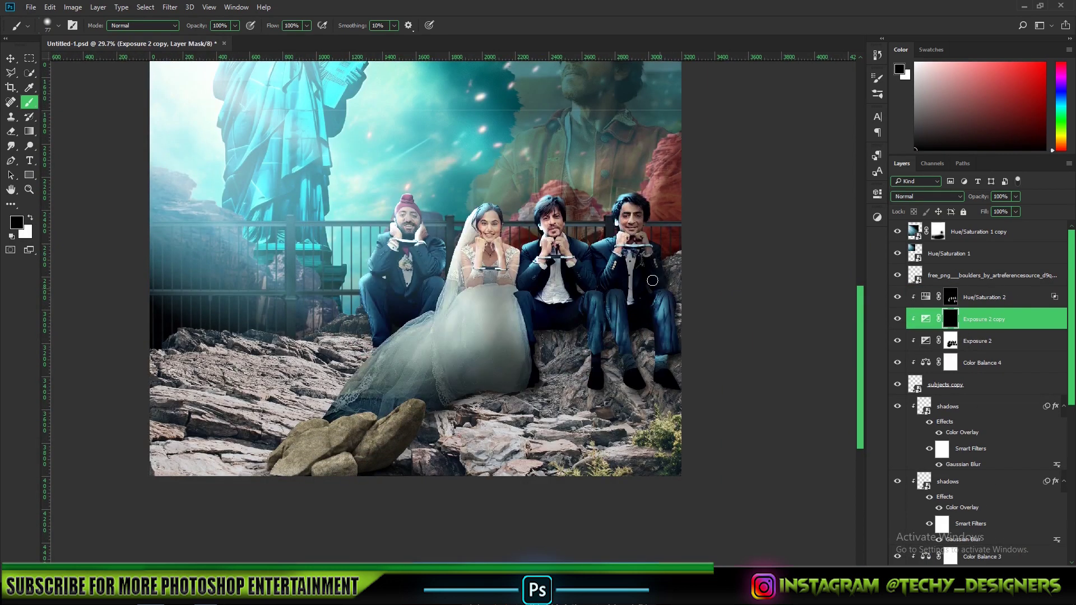
Step: Paint white on the Exposure 2 copy mask to darken the shaded sides of the seated figures' faces and suits
{"action": "double_click", "coordinate": [927, 319]}
{"action": "scroll", "coordinate": [559, 217], "scroll_direction": "up", "scroll_amount": 11}
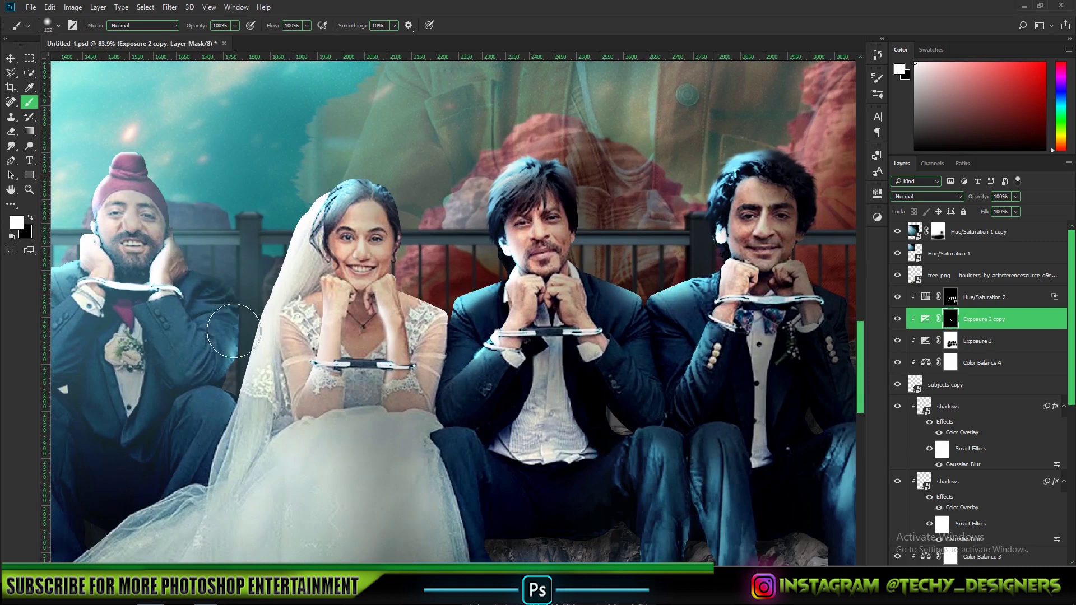
{"action": "left_click", "coordinate": [431, 281]}
{"action": "left_click", "coordinate": [587, 236]}
{"action": "left_click_drag", "start_coordinate": [661, 241], "coordinate": [353, 195]}
{"action": "left_click", "coordinate": [516, 202]}
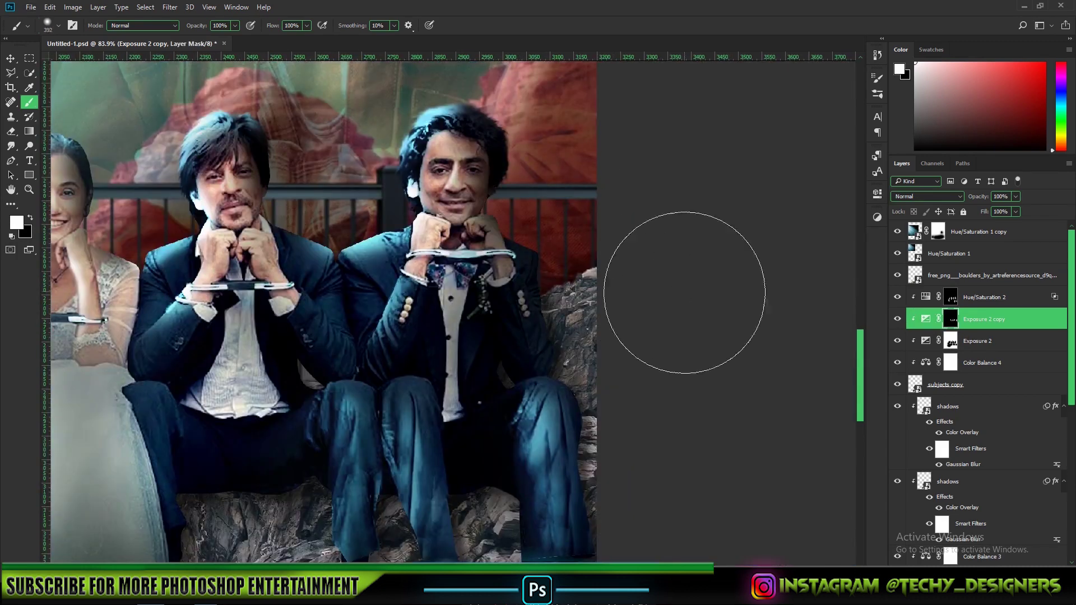
{"action": "left_click_drag", "start_coordinate": [677, 362], "coordinate": [748, 363]}
{"action": "left_click_drag", "start_coordinate": [627, 521], "coordinate": [660, 230]}
{"action": "left_click", "coordinate": [653, 370]}
Step: Shade the bride's gown on the Exposure 2 copy mask with a large soft brush, alternating between white and black
{"action": "left_click_drag", "start_coordinate": [163, 443], "coordinate": [636, 452]}
{"action": "left_click_drag", "start_coordinate": [303, 358], "coordinate": [644, 353]}
{"action": "left_click_drag", "start_coordinate": [665, 246], "coordinate": [235, 448]}
{"action": "left_click_drag", "start_coordinate": [550, 302], "coordinate": [488, 312]}
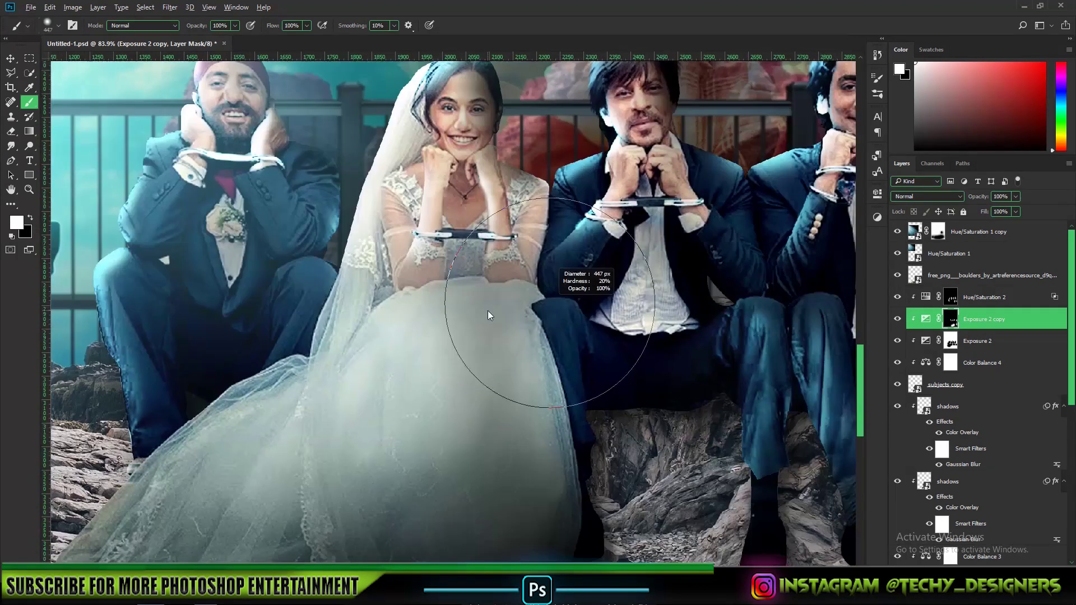
{"action": "key", "text": "x"}
{"action": "scroll", "coordinate": [455, 426], "scroll_direction": "down", "scroll_amount": 3}
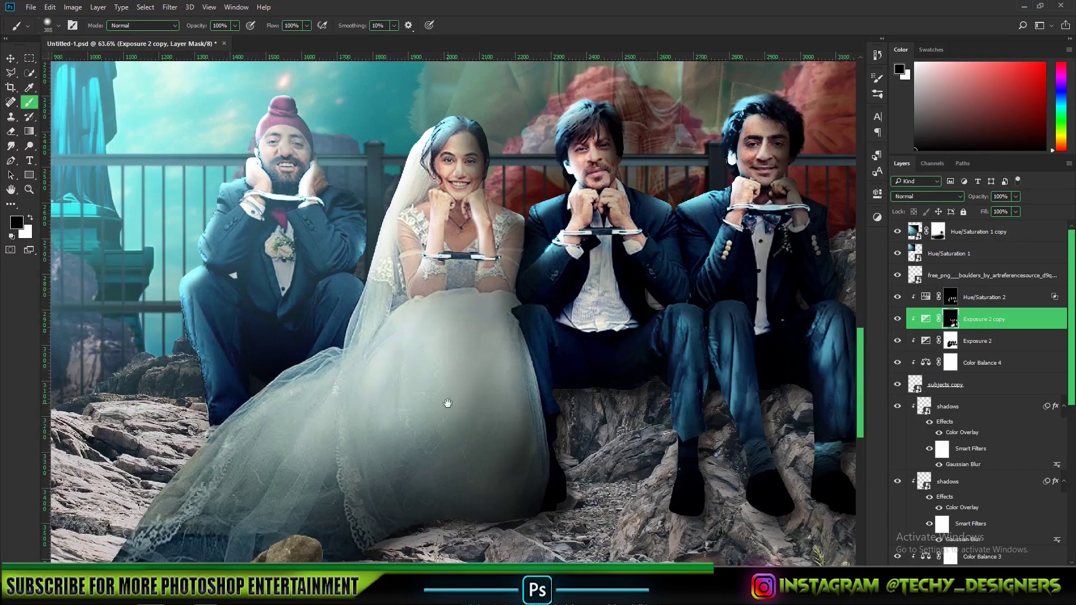
{"action": "left_click_drag", "start_coordinate": [682, 371], "coordinate": [715, 369]}
{"action": "key", "text": "x"}
{"action": "left_click_drag", "start_coordinate": [694, 325], "coordinate": [679, 229]}
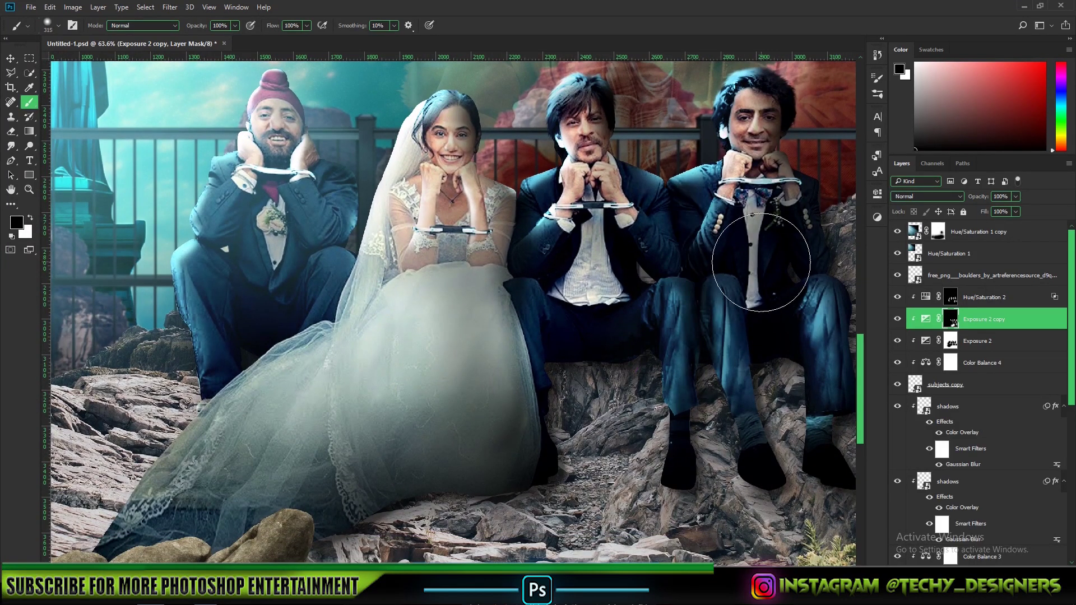
Step: Paint shadows along the gown's train beside the veil edge and blend them with black on the Exposure 2 copy mask
{"action": "left_click_drag", "start_coordinate": [352, 230], "coordinate": [315, 415]}
{"action": "key", "text": "x"}
{"action": "mouse_move", "coordinate": [290, 399]}
{"action": "left_mouse_down"}
{"action": "mouse_move", "coordinate": [355, 403]}
{"action": "mouse_move", "coordinate": [309, 401]}
{"action": "left_mouse_up"}
{"action": "left_click_drag", "start_coordinate": [342, 451], "coordinate": [281, 356]}
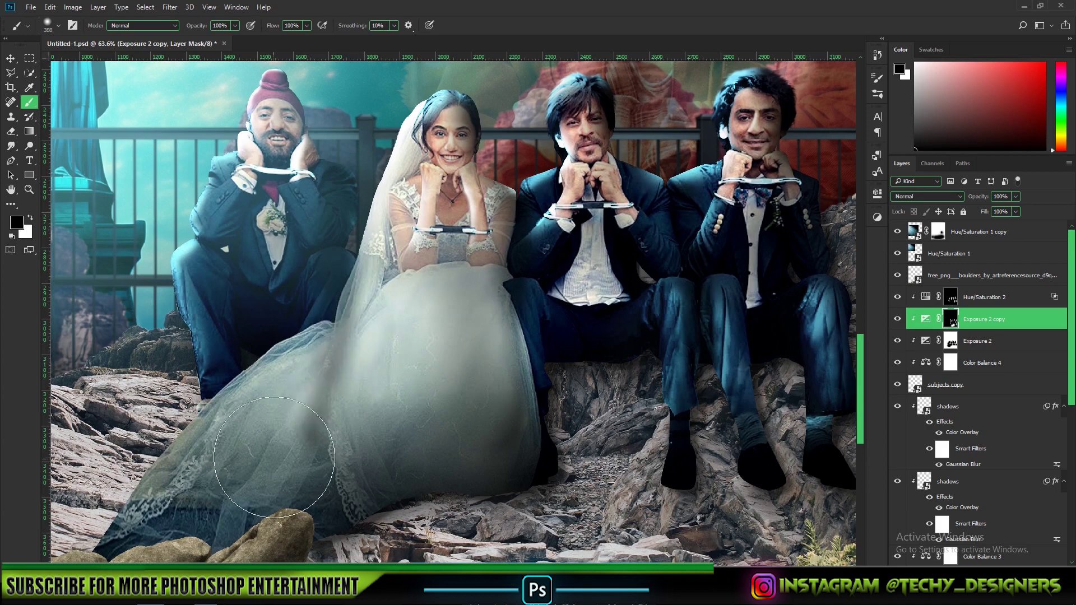
{"action": "scroll", "coordinate": [163, 339], "scroll_direction": "up", "scroll_amount": 1}
{"action": "mouse_move", "coordinate": [204, 461]}
{"action": "left_mouse_down"}
{"action": "mouse_move", "coordinate": [214, 364]}
{"action": "mouse_move", "coordinate": [432, 338]}
{"action": "left_mouse_up"}
{"action": "key", "text": "x"}
{"action": "left_click_drag", "start_coordinate": [563, 443], "coordinate": [387, 400]}
{"action": "left_click_drag", "start_coordinate": [487, 389], "coordinate": [604, 389]}
{"action": "left_click", "coordinate": [486, 361]}
Step: Set the Exposure 2 copy layer's opacity to 38% and compare the figures with and without its shading
{"action": "left_click", "coordinate": [10, 58]}
{"action": "key", "text": "ctrl+0"}
{"action": "left_click_drag", "start_coordinate": [980, 196], "coordinate": [965, 197]}
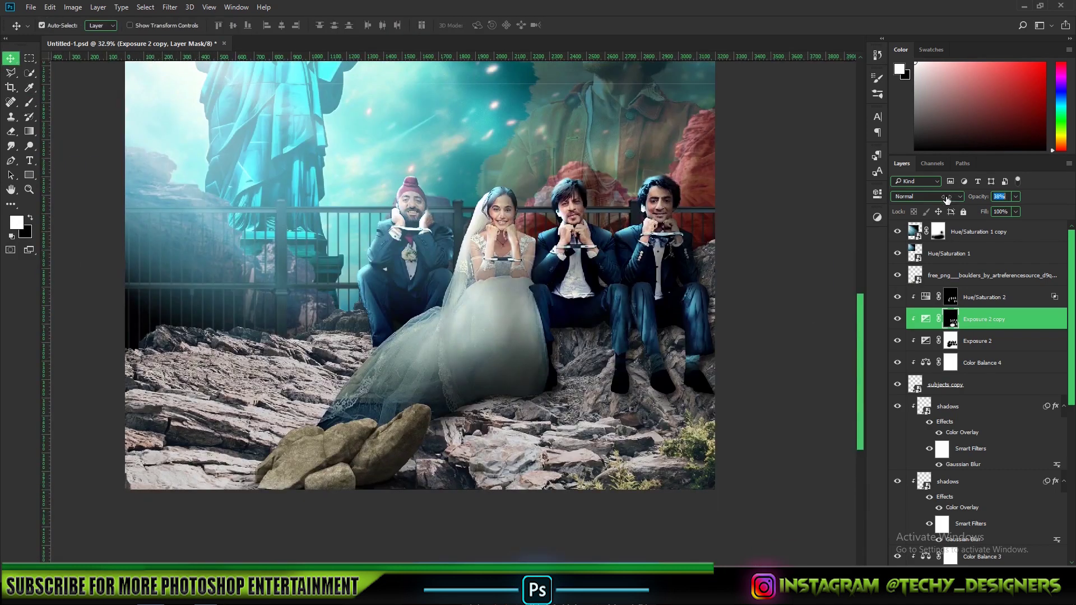
{"action": "scroll", "coordinate": [475, 381], "scroll_direction": "up", "scroll_amount": 7}
{"action": "left_click", "coordinate": [896, 319]}
{"action": "left_click", "coordinate": [897, 318]}
Step: Try painting a dark fold on the bride's gown through the Exposure 2 copy mask and undo the stroke
{"action": "key", "text": "b"}
{"action": "scroll", "coordinate": [485, 403], "scroll_direction": "up", "scroll_amount": 3}
{"action": "left_click_drag", "start_coordinate": [421, 283], "coordinate": [455, 347]}
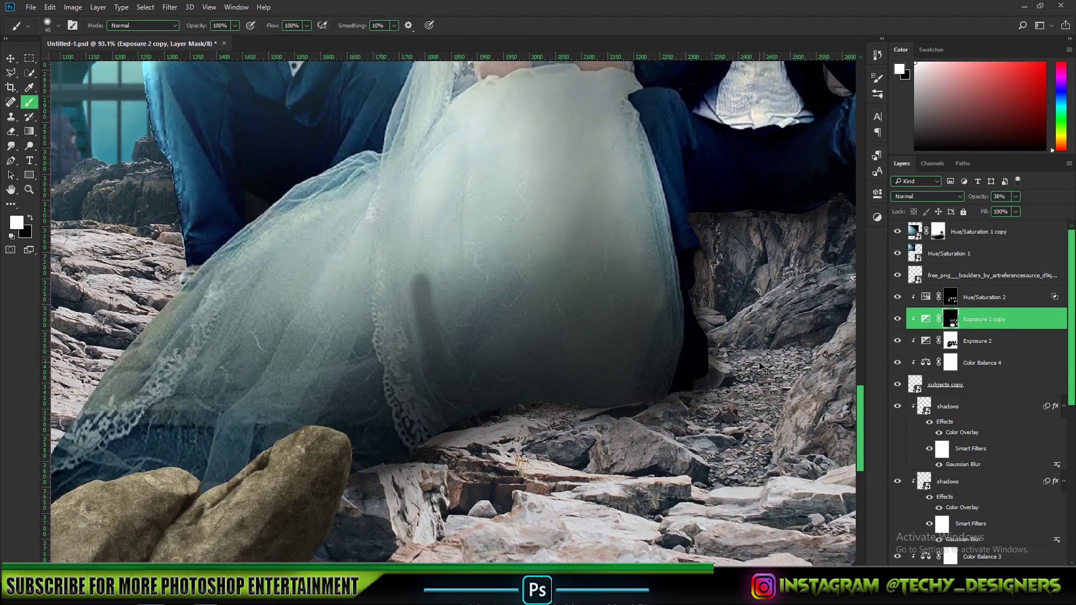
{"action": "key", "text": "ctrl+z"}
Step: Duplicate Exposure 2 copy, make the duplicate's mask black and clip it to the subjects for the gown's fold shadows
{"action": "key", "text": "ctrl+j"}
{"action": "left_click", "coordinate": [943, 323]}
{"action": "left_click", "coordinate": [1028, 572]}
{"action": "left_click", "coordinate": [490, 224]}
{"action": "left_click", "coordinate": [967, 572]}
{"action": "key", "text": "ctrl+i"}
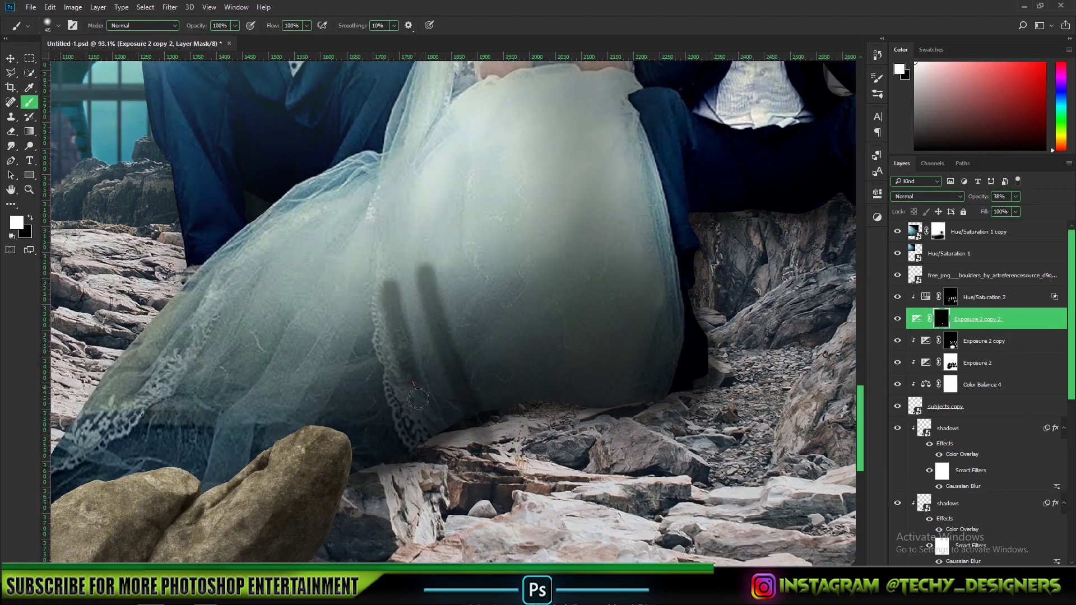
{"action": "key", "text": "ctrl+alt+g"}
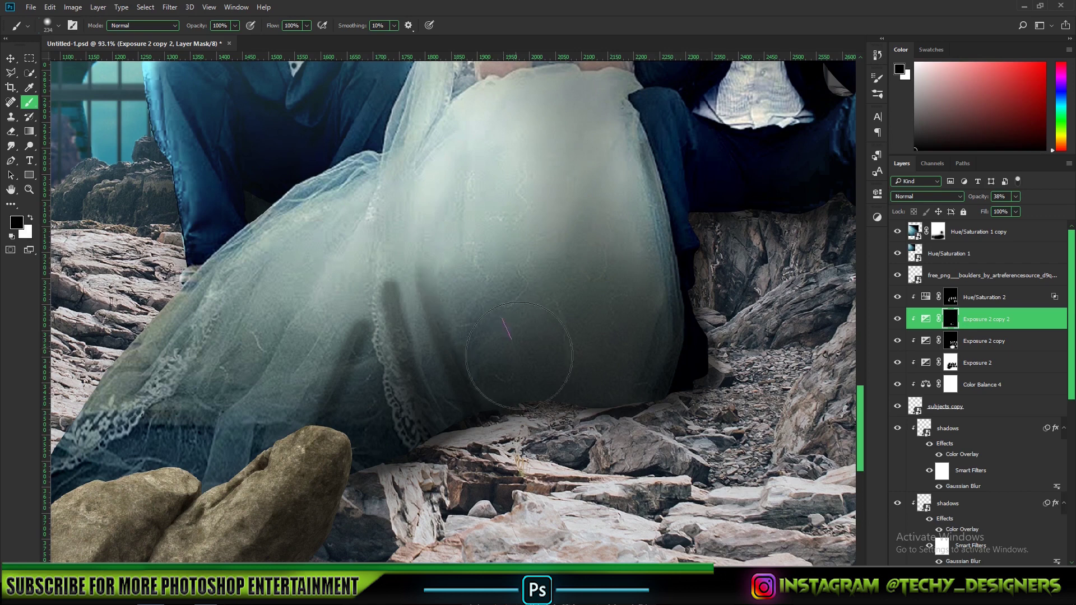
Step: Build soft fold shadows across the lower gown and train on the Exposure 2 copy 2 mask, blending them with black
{"action": "scroll", "coordinate": [336, 314], "scroll_direction": "up", "scroll_amount": 2}
{"action": "left_click_drag", "start_coordinate": [712, 348], "coordinate": [566, 375]}
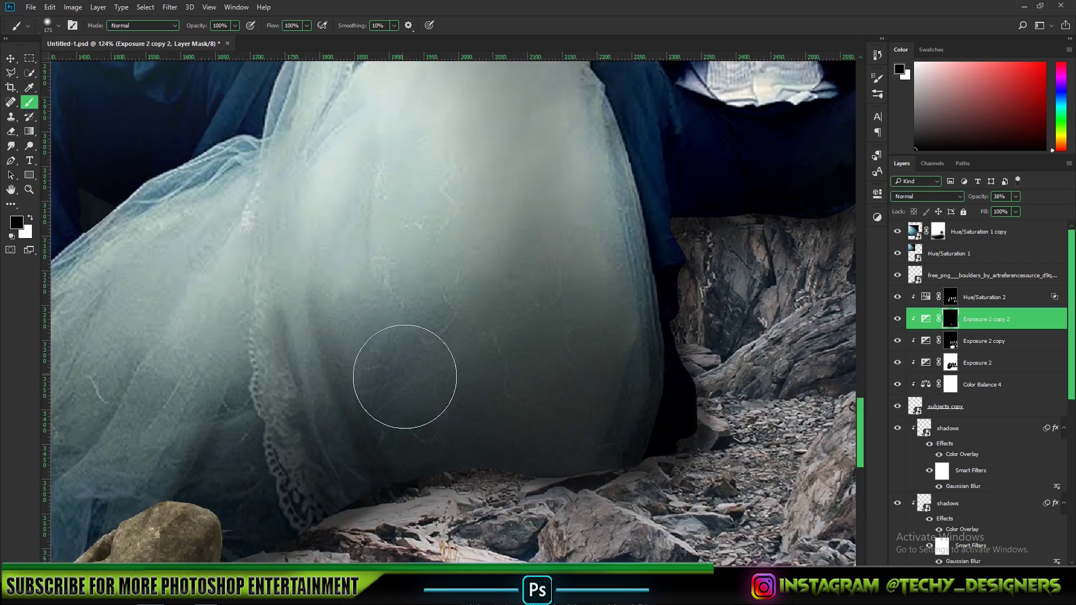
{"action": "scroll", "coordinate": [408, 358], "scroll_direction": "down", "scroll_amount": 5}
{"action": "left_click_drag", "start_coordinate": [449, 326], "coordinate": [442, 371]}
{"action": "left_click_drag", "start_coordinate": [266, 364], "coordinate": [370, 341]}
{"action": "scroll", "coordinate": [343, 362], "scroll_direction": "up", "scroll_amount": 2}
{"action": "key", "text": "x"}
{"action": "right_click", "coordinate": [396, 315], "text": "alt"}
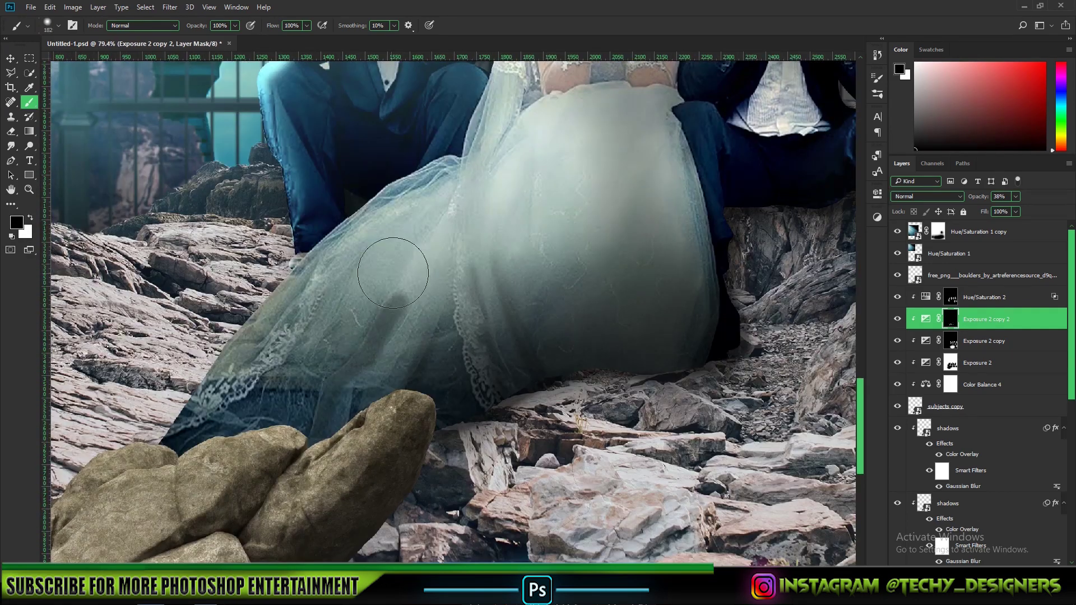
Step: Lower the Exposure 2 copy 2 layer's opacity to 28%
{"action": "key", "text": "ctrl+0"}
{"action": "key", "text": "v"}
{"action": "scroll", "coordinate": [548, 270], "scroll_direction": "up", "scroll_amount": 8}
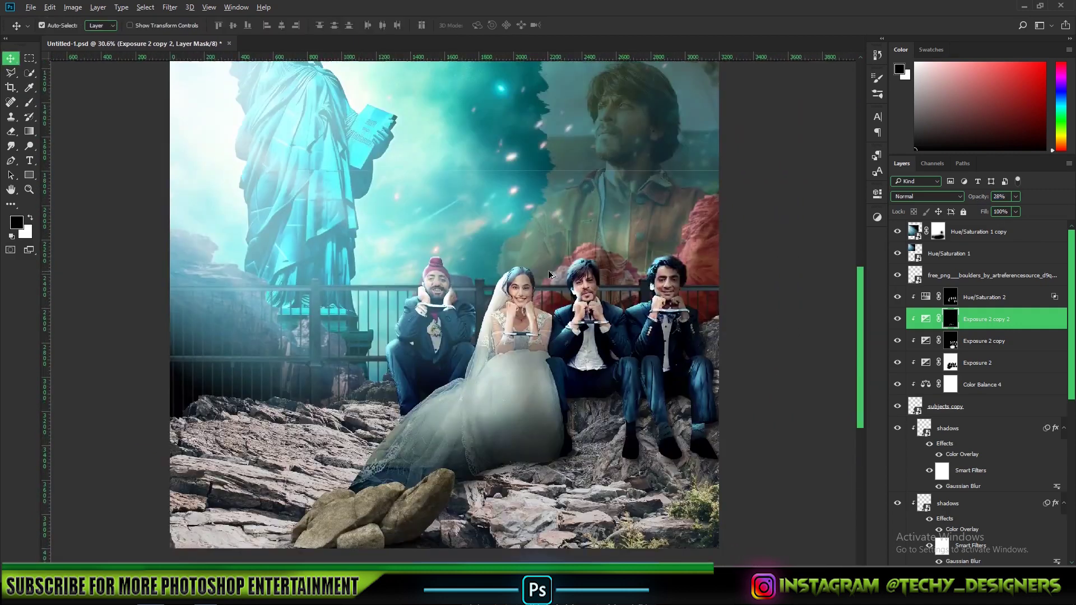
Step: Examine the group's lighting with the Hue/Saturation 2 layer selected, and compare the poster with and without the foreground boulders
{"action": "scroll", "coordinate": [665, 375], "scroll_direction": "down", "scroll_amount": 4}
{"action": "key", "text": "alt+bracketright"}
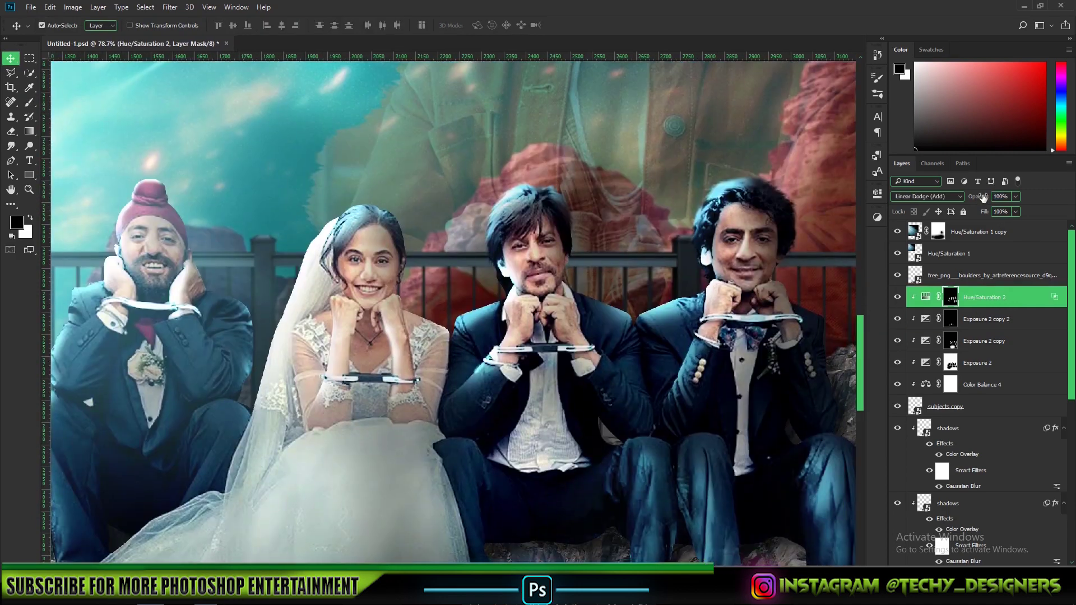
{"action": "scroll", "coordinate": [497, 362], "scroll_direction": "up", "scroll_amount": 4}
{"action": "scroll", "coordinate": [498, 367], "scroll_direction": "down", "scroll_amount": 6}
{"action": "scroll", "coordinate": [498, 406], "scroll_direction": "up", "scroll_amount": 1}
{"action": "scroll", "coordinate": [476, 478], "scroll_direction": "up", "scroll_amount": 4}
{"action": "left_click", "coordinate": [897, 275]}
{"action": "left_click", "coordinate": [897, 275]}
Step: Add an Exposure adjustment clipped to the foreground boulders layer and lower its exposure to darken them
{"action": "left_click", "coordinate": [973, 275]}
{"action": "left_click", "coordinate": [978, 571]}
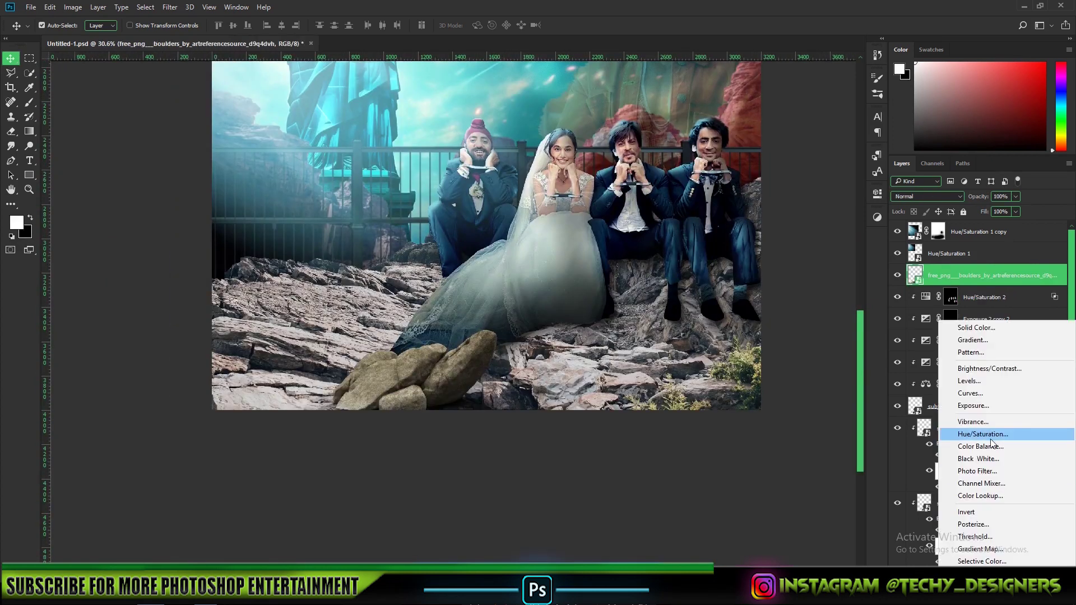
{"action": "left_click", "coordinate": [987, 406]}
{"action": "left_click", "coordinate": [778, 379]}
{"action": "left_click_drag", "start_coordinate": [780, 251], "coordinate": [745, 251]}
{"action": "left_click", "coordinate": [848, 188]}
Step: Paint black with a large brush on the Exposure 3 mask to restore light on the boulders' sky-facing side
{"action": "key", "text": "b"}
{"action": "scroll", "coordinate": [475, 362], "scroll_direction": "up", "scroll_amount": 7}
{"action": "key", "text": "x"}
{"action": "key", "text": "bracketright"}
{"action": "key", "text": "bracketright"}
{"action": "key", "text": "bracketright"}
{"action": "key", "text": "bracketright"}
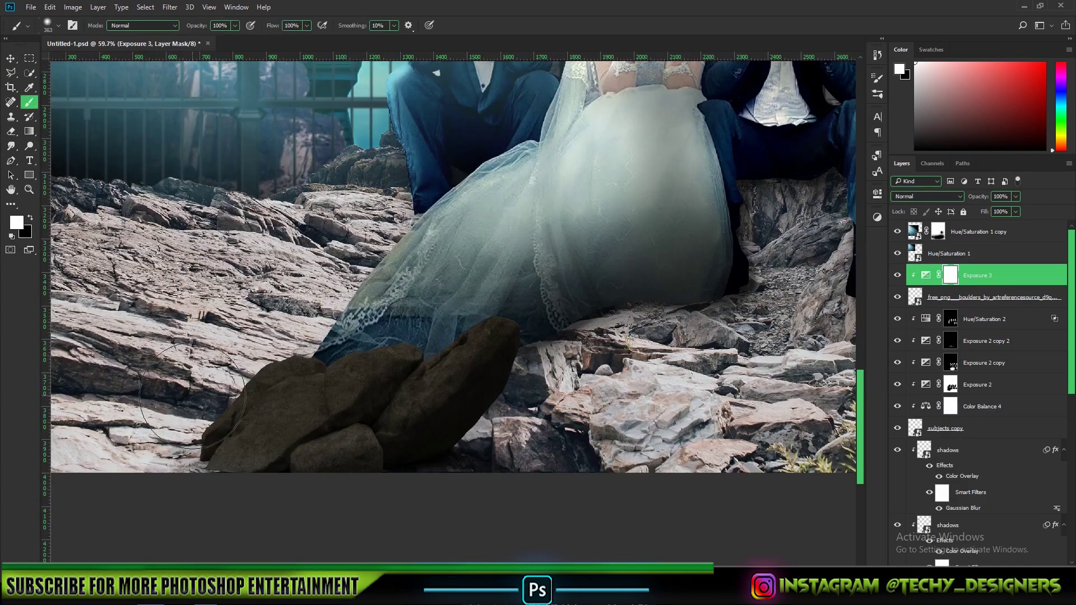
{"action": "left_click_drag", "start_coordinate": [215, 342], "coordinate": [392, 264]}
Step: Copy the Exposure 3 adjustment down the layer stack, clipped to the rocky ground layer below Color Balance 3
{"action": "key", "text": "v"}
{"action": "scroll", "coordinate": [177, 285], "scroll_direction": "down", "scroll_amount": 3}
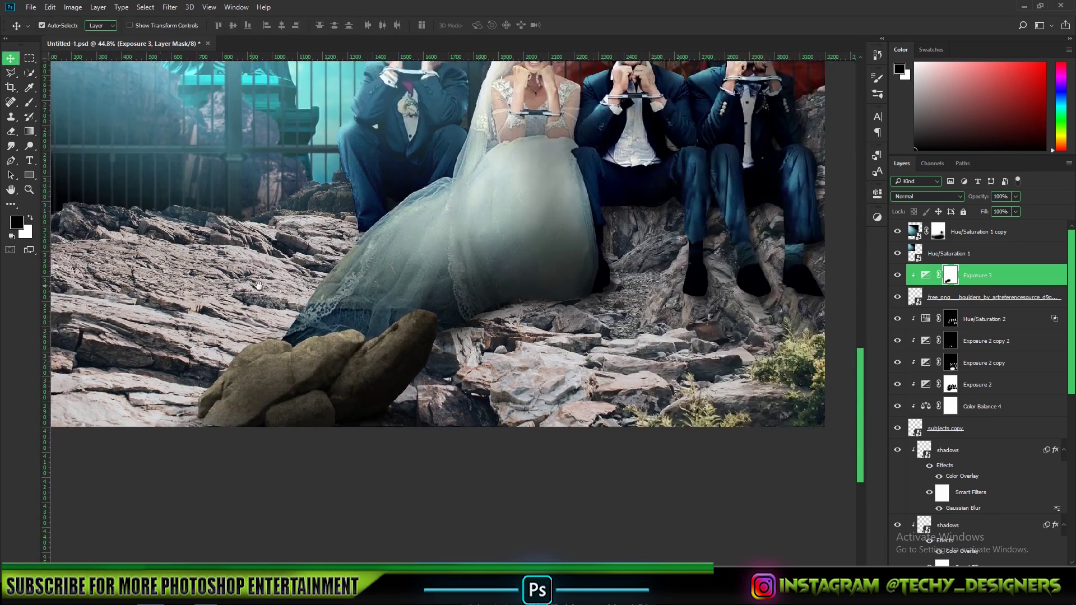
{"action": "left_click_drag", "start_coordinate": [178, 284], "coordinate": [315, 266]}
{"action": "mouse_move", "coordinate": [1014, 278]}
{"action": "left_mouse_down"}
{"action": "mouse_move", "coordinate": [985, 518]}
{"action": "mouse_move", "coordinate": [985, 451]}
{"action": "left_mouse_up"}
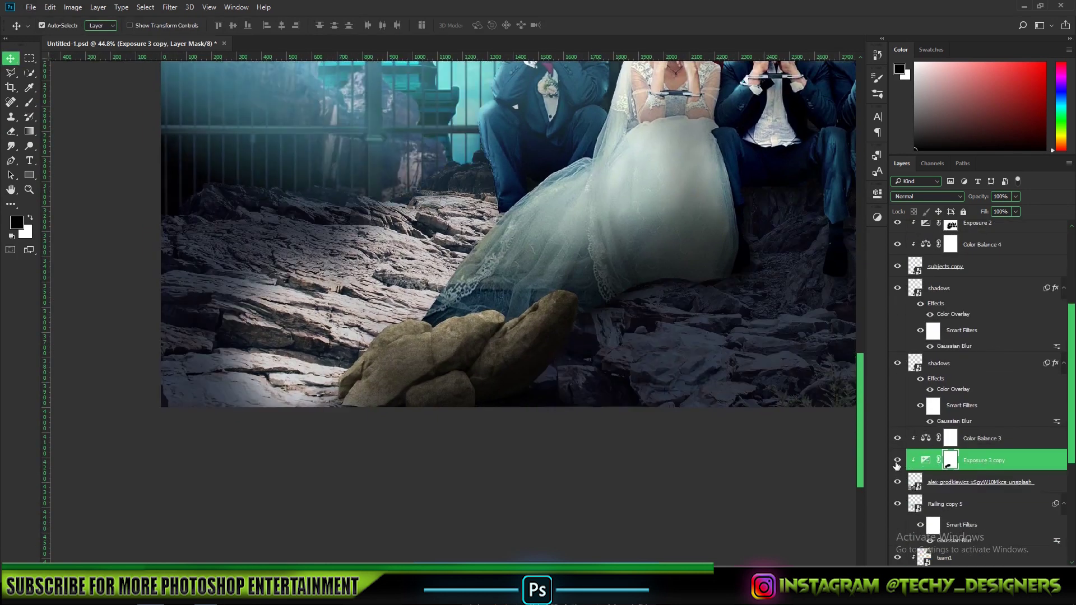
Step: Examine the Exposure 3 copy mask and compare the rocky ground with and without the adjustment
{"action": "scroll", "coordinate": [431, 483], "scroll_direction": "down", "scroll_amount": 4}
{"action": "left_click", "coordinate": [953, 470], "text": "alt"}
{"action": "left_click", "coordinate": [953, 470], "text": "alt"}
{"action": "scroll", "coordinate": [518, 450], "scroll_direction": "down", "scroll_amount": 3}
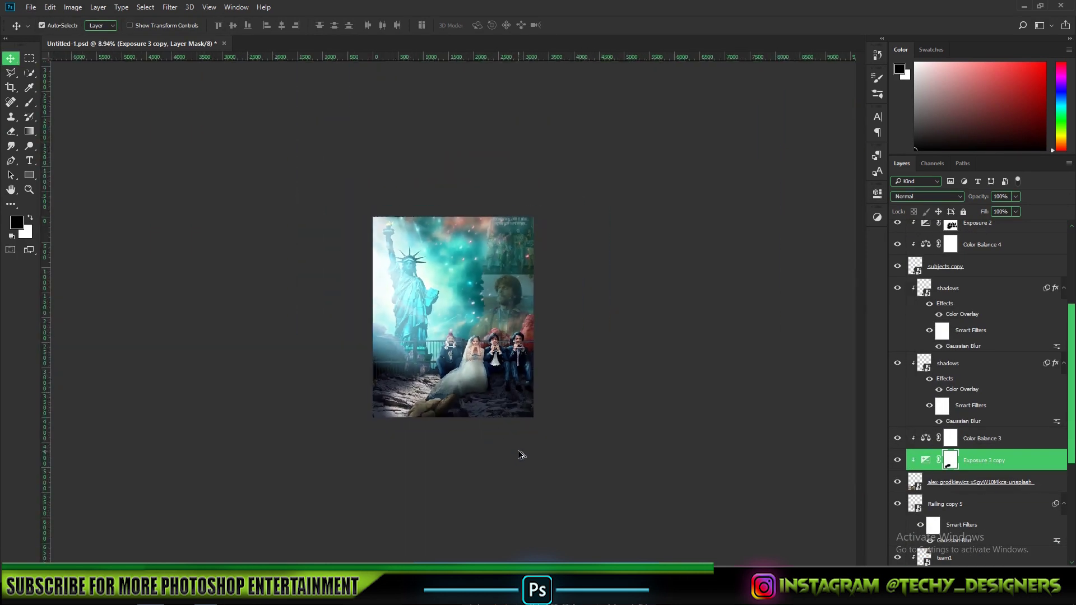
{"action": "scroll", "coordinate": [518, 449], "scroll_direction": "up", "scroll_amount": 4}
{"action": "key", "text": "ctrl+z"}
{"action": "scroll", "coordinate": [959, 447], "scroll_direction": "down", "scroll_amount": 3}
{"action": "left_click", "coordinate": [898, 449]}
{"action": "left_click", "coordinate": [897, 449]}
{"action": "scroll", "coordinate": [953, 437], "scroll_direction": "up", "scroll_amount": 4}
Step: Move the Exposure 3 copy adjustment above Color Balance 3 and replace its mask with a new one inverted to black
{"action": "left_click_drag", "start_coordinate": [984, 264], "coordinate": [981, 438]}
{"action": "scroll", "coordinate": [405, 427], "scroll_direction": "up", "scroll_amount": 2}
{"action": "left_click_drag", "start_coordinate": [405, 426], "coordinate": [430, 226]}
{"action": "left_click_drag", "start_coordinate": [950, 438], "coordinate": [1059, 571]}
{"action": "left_click", "coordinate": [505, 228]}
{"action": "left_click", "coordinate": [996, 570]}
{"action": "key", "text": "ctrl+i"}
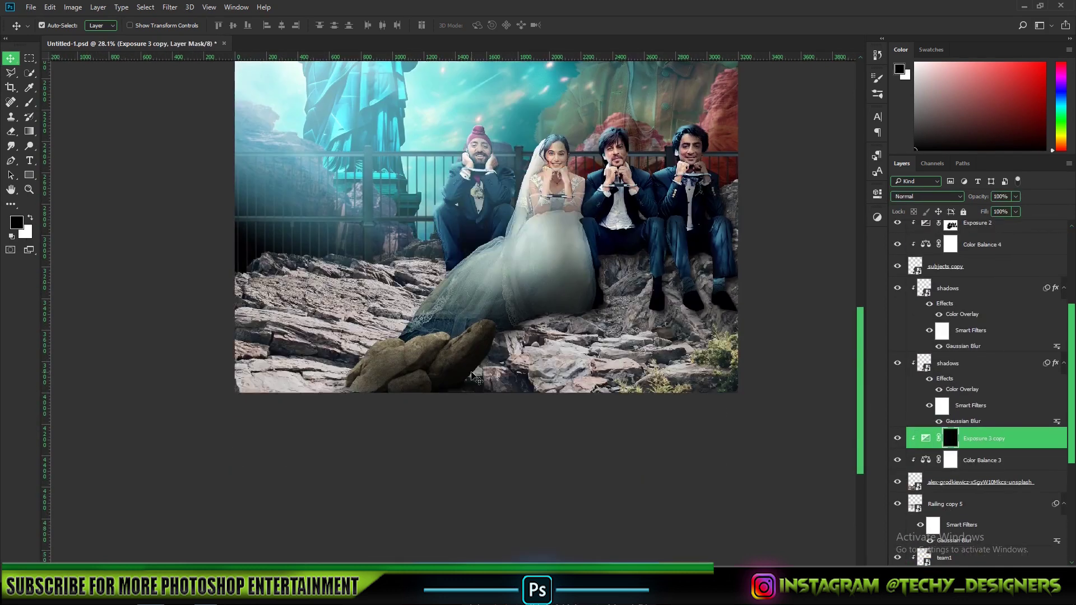
Step: Paint white with a large soft brush on the Exposure 3 copy mask to darken the rocky ground along the poster's bottom edge
{"action": "key", "text": "x"}
{"action": "key", "text": "bracketright"}
{"action": "key", "text": "bracketright"}
{"action": "key", "text": "bracketright"}
{"action": "key", "text": "bracketright"}
{"action": "left_click_drag", "start_coordinate": [273, 26], "coordinate": [240, 25]}
{"action": "mouse_move", "coordinate": [306, 420]}
{"action": "left_mouse_down"}
{"action": "mouse_move", "coordinate": [665, 460]}
{"action": "mouse_move", "coordinate": [695, 432]}
{"action": "left_mouse_up"}
{"action": "left_click", "coordinate": [626, 246]}
{"action": "scroll", "coordinate": [306, 405], "scroll_direction": "up", "scroll_amount": 4}
{"action": "right_click", "coordinate": [303, 359], "text": "alt"}
{"action": "key", "text": "x"}
{"action": "left_click_drag", "start_coordinate": [377, 339], "coordinate": [290, 279]}
{"action": "key", "text": "x"}
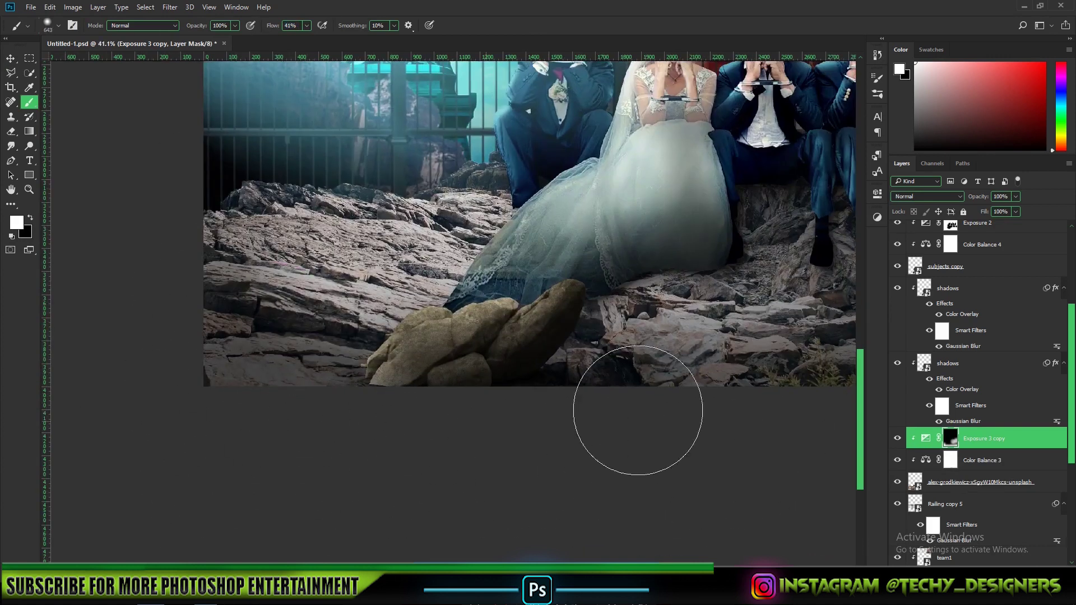
{"action": "left_click_drag", "start_coordinate": [638, 410], "coordinate": [369, 409]}
{"action": "key", "text": "x"}
Step: Trace a closed pen path around the flat rock slabs between the boulders and the bushes in the right foreground
{"action": "scroll", "coordinate": [407, 322], "scroll_direction": "up", "scroll_amount": 4}
{"action": "key", "text": "p"}
{"action": "scroll", "coordinate": [436, 297], "scroll_direction": "up", "scroll_amount": 2}
{"action": "left_click", "coordinate": [435, 304]}
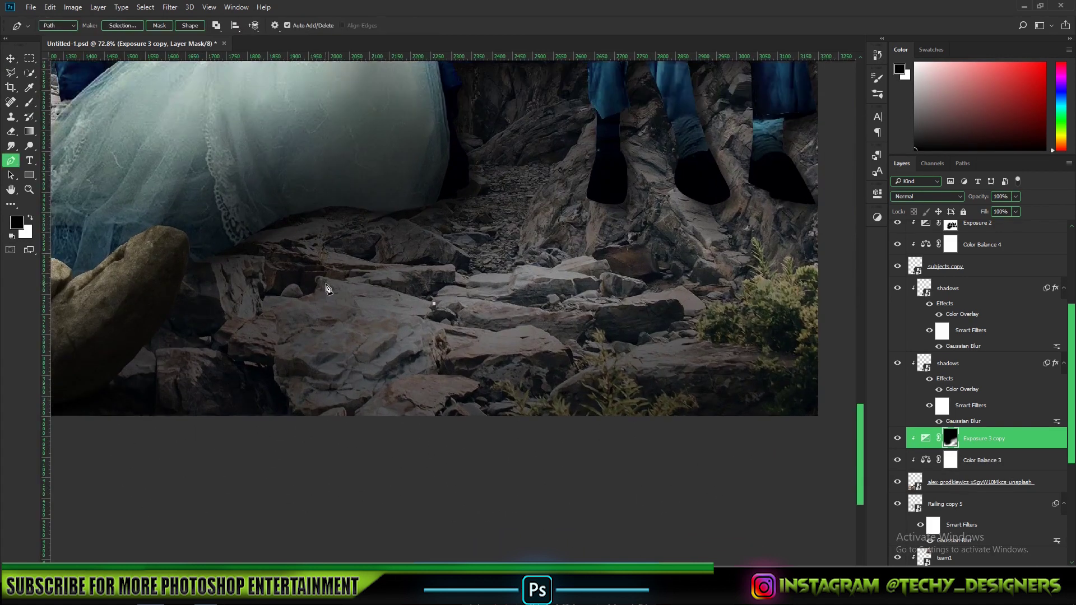
{"action": "left_click_drag", "start_coordinate": [319, 279], "coordinate": [286, 276]}
{"action": "scroll", "coordinate": [309, 297], "scroll_direction": "up", "scroll_amount": 3}
{"action": "left_click_drag", "start_coordinate": [313, 291], "coordinate": [295, 298]}
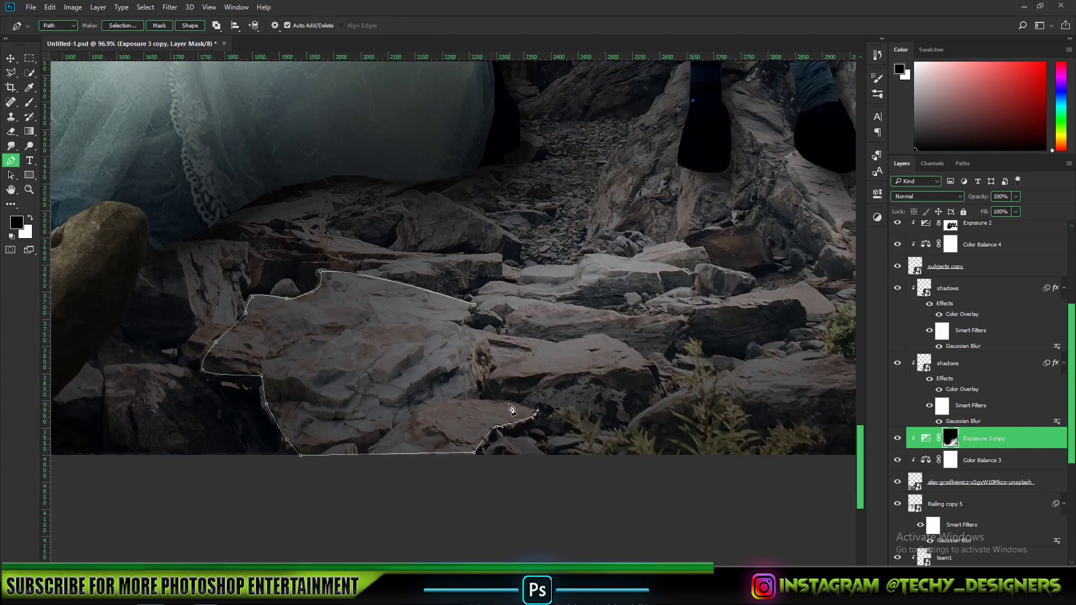
{"action": "left_click", "coordinate": [664, 399]}
{"action": "scroll", "coordinate": [664, 399], "scroll_direction": "right", "scroll_amount": 5}
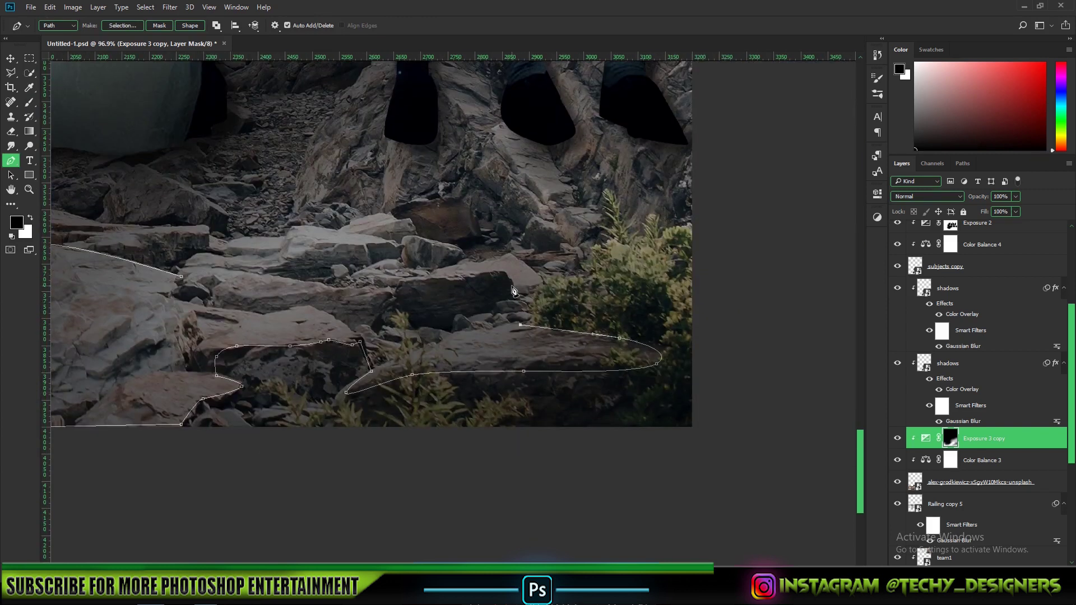
{"action": "left_click", "coordinate": [417, 328]}
{"action": "left_click_drag", "start_coordinate": [398, 332], "coordinate": [390, 329]}
{"action": "left_click", "coordinate": [364, 328]}
{"action": "left_click_drag", "start_coordinate": [342, 321], "coordinate": [418, 307]}
{"action": "left_click", "coordinate": [257, 263]}
{"action": "scroll", "coordinate": [428, 288], "scroll_direction": "down", "scroll_amount": 5}
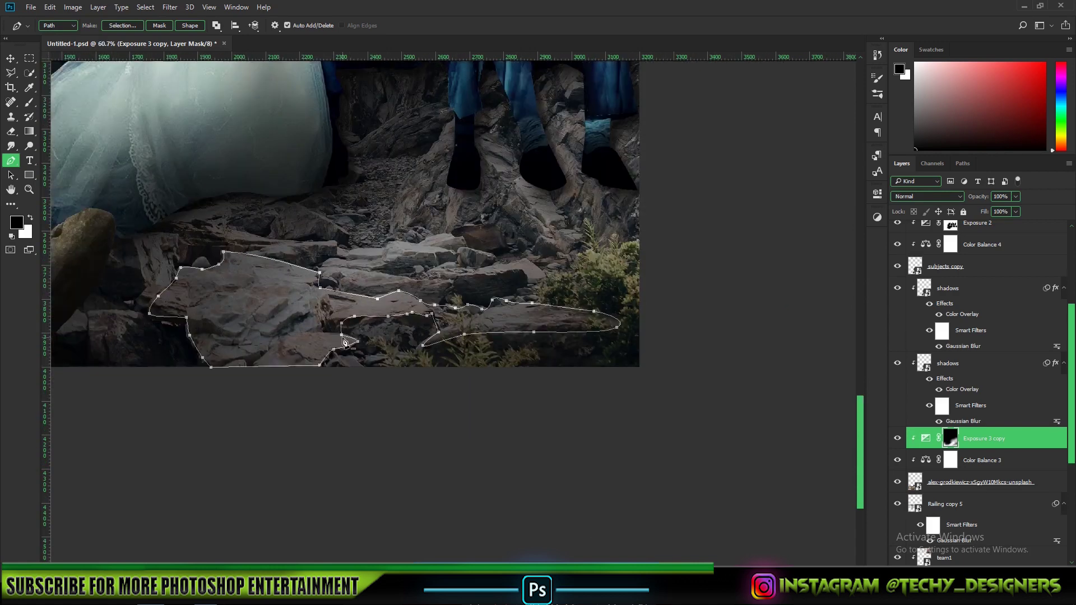
Step: Load the traced path as a selection, paint black inside it on the Exposure 3 copy mask to brighten the slabs, and deselect
{"action": "key", "text": "ctrl+Return"}
{"action": "key", "text": "b"}
{"action": "mouse_move", "coordinate": [225, 284]}
{"action": "left_mouse_down"}
{"action": "mouse_move", "coordinate": [332, 348]}
{"action": "mouse_move", "coordinate": [670, 281]}
{"action": "left_mouse_up"}
{"action": "key", "text": "ctrl+d"}
{"action": "scroll", "coordinate": [334, 281], "scroll_direction": "down", "scroll_amount": 2}
{"action": "mouse_move", "coordinate": [273, 295]}
{"action": "left_mouse_down"}
{"action": "mouse_move", "coordinate": [434, 326]}
{"action": "mouse_move", "coordinate": [296, 292]}
{"action": "mouse_move", "coordinate": [230, 299]}
{"action": "left_mouse_up"}
{"action": "scroll", "coordinate": [296, 293], "scroll_direction": "up", "scroll_amount": 5}
{"action": "mouse_move", "coordinate": [274, 286]}
{"action": "left_mouse_down"}
{"action": "mouse_move", "coordinate": [380, 251]}
{"action": "mouse_move", "coordinate": [689, 362]}
{"action": "mouse_move", "coordinate": [337, 394]}
{"action": "left_mouse_up"}
{"action": "left_click_drag", "start_coordinate": [365, 392], "coordinate": [451, 319]}
{"action": "scroll", "coordinate": [451, 320], "scroll_direction": "down", "scroll_amount": 5}
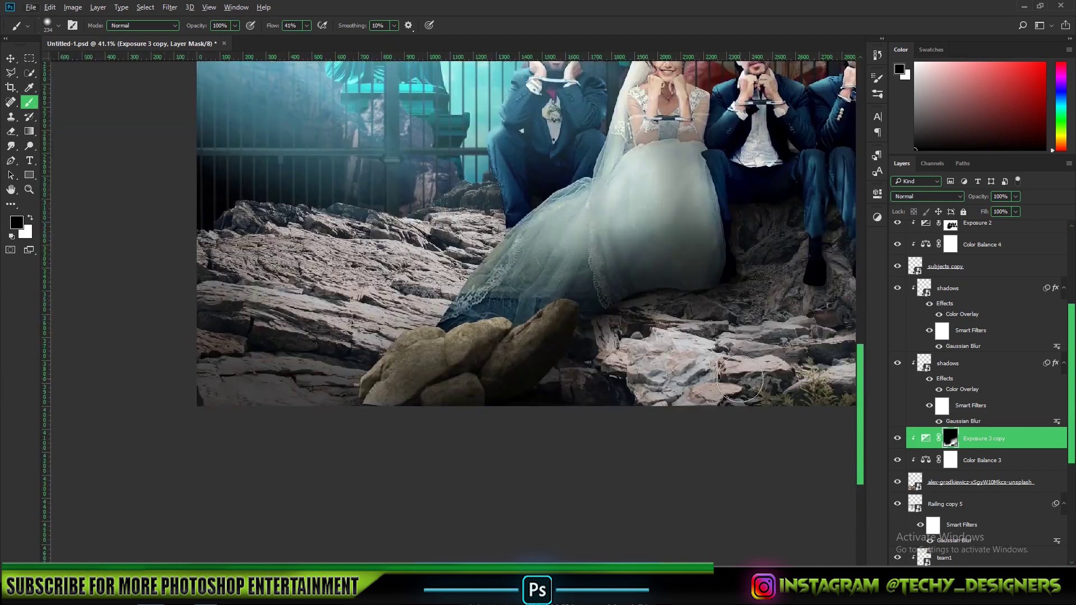
{"action": "left_click", "coordinate": [897, 439]}
{"action": "left_click", "coordinate": [897, 439]}
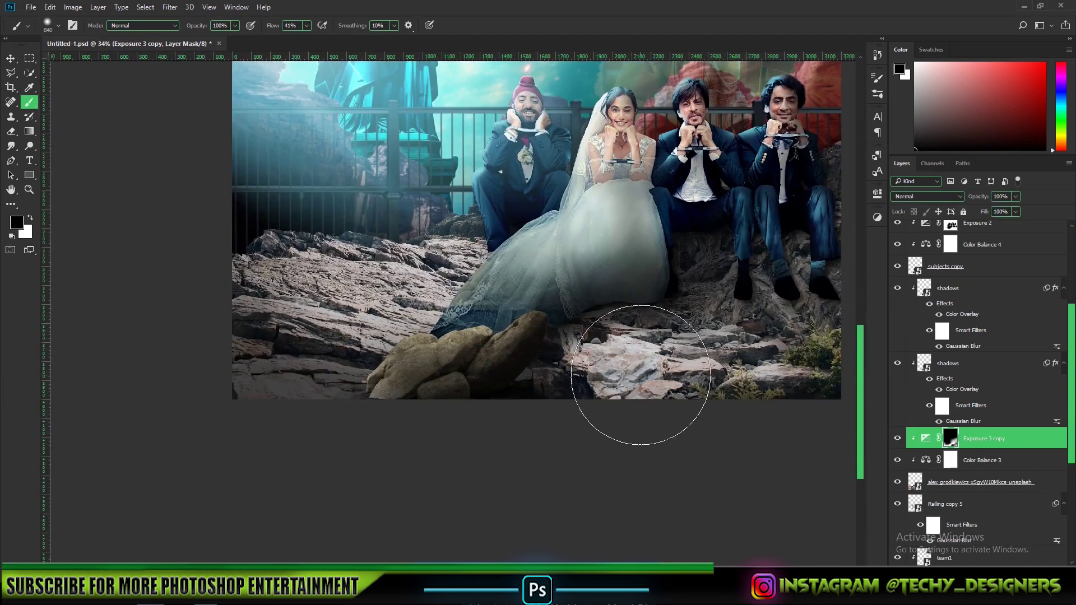
Step: Refine the Exposure 3 copy mask with smaller black and white brush strokes over the left rock slabs and around the boulders
{"action": "key", "text": "x"}
{"action": "scroll", "coordinate": [271, 329], "scroll_direction": "up", "scroll_amount": 2}
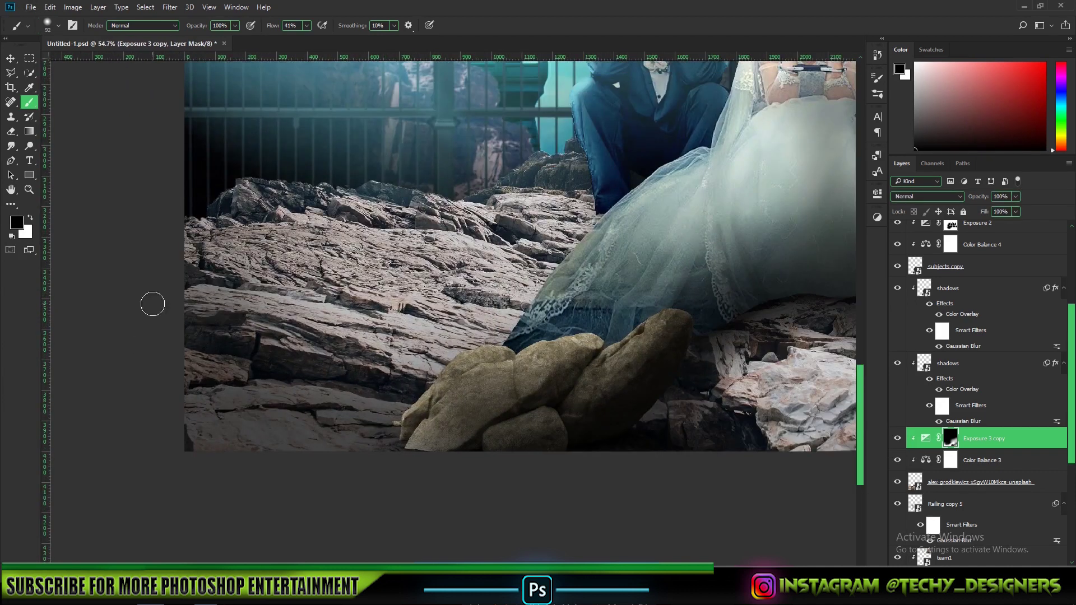
{"action": "left_click_drag", "start_coordinate": [153, 303], "coordinate": [482, 331]}
{"action": "left_click_drag", "start_coordinate": [142, 283], "coordinate": [319, 280]}
{"action": "scroll", "coordinate": [538, 275], "scroll_direction": "up", "scroll_amount": 1}
{"action": "key", "text": "x"}
{"action": "left_click_drag", "start_coordinate": [496, 339], "coordinate": [616, 202]}
{"action": "scroll", "coordinate": [779, 344], "scroll_direction": "down", "scroll_amount": 2}
{"action": "left_click_drag", "start_coordinate": [779, 345], "coordinate": [409, 273]}
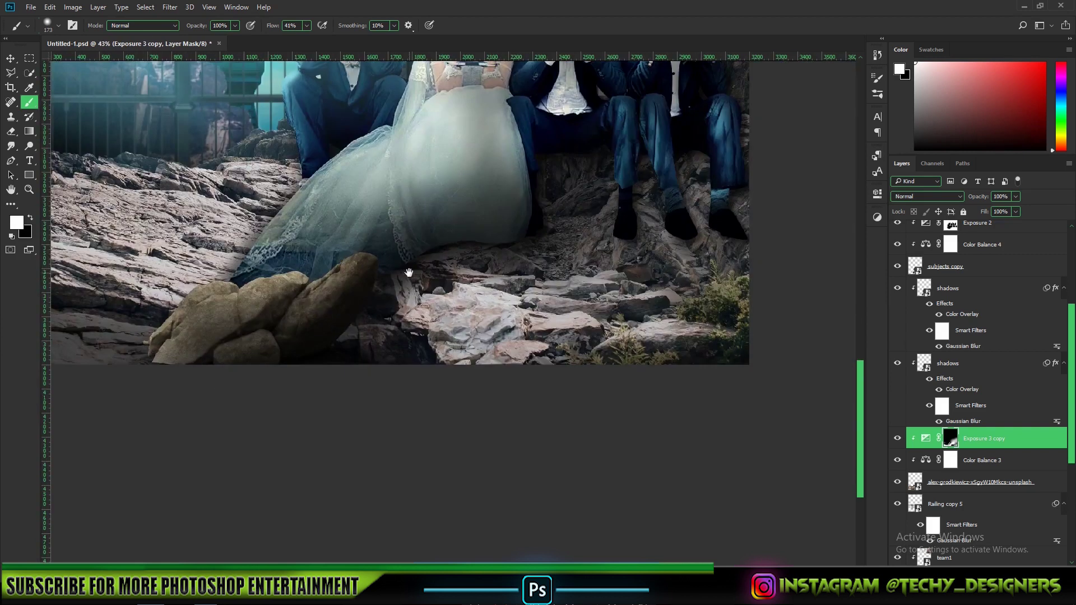
Step: Lower the Exposure 3 copy layer's opacity to 73%
{"action": "left_click", "coordinate": [11, 58]}
{"action": "scroll", "coordinate": [332, 241], "scroll_direction": "down", "scroll_amount": 1}
{"action": "left_click_drag", "start_coordinate": [333, 241], "coordinate": [392, 392]}
{"action": "left_click_drag", "start_coordinate": [983, 196], "coordinate": [969, 200]}
{"action": "key", "text": "ctrl+0"}
{"action": "scroll", "coordinate": [538, 488], "scroll_direction": "up", "scroll_amount": 1}
{"action": "left_click_drag", "start_coordinate": [538, 487], "coordinate": [538, 396]}
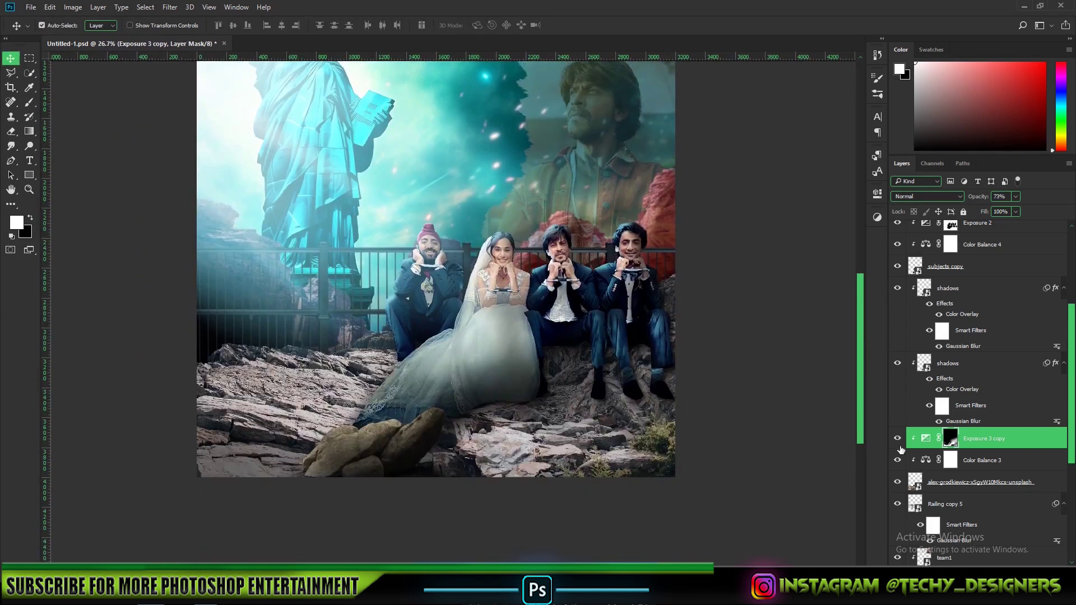
Step: Duplicate the lower shadows layer and delete the original so only the copy lies above the rocky ground
{"action": "scroll", "coordinate": [925, 419], "scroll_direction": "up", "scroll_amount": 2}
{"action": "left_click", "coordinate": [933, 451]}
{"action": "scroll", "coordinate": [953, 337], "scroll_direction": "down", "scroll_amount": 4}
{"action": "key", "text": "ctrl+j"}
{"action": "left_click", "coordinate": [948, 329]}
{"action": "left_click_drag", "start_coordinate": [961, 372], "coordinate": [1058, 571]}
Step: Free-transform the shadows copy layer, reshaping and positioning it over the rocks beneath the seated group
{"action": "key", "text": "ctrl+t"}
{"action": "right_click", "coordinate": [579, 329]}
{"action": "left_click", "coordinate": [634, 496]}
{"action": "left_click_drag", "start_coordinate": [489, 94], "coordinate": [566, 426]}
{"action": "left_click_drag", "start_coordinate": [517, 278], "coordinate": [432, 144]}
{"action": "left_click_drag", "start_coordinate": [439, 88], "coordinate": [695, 367]}
{"action": "key", "text": "Return"}
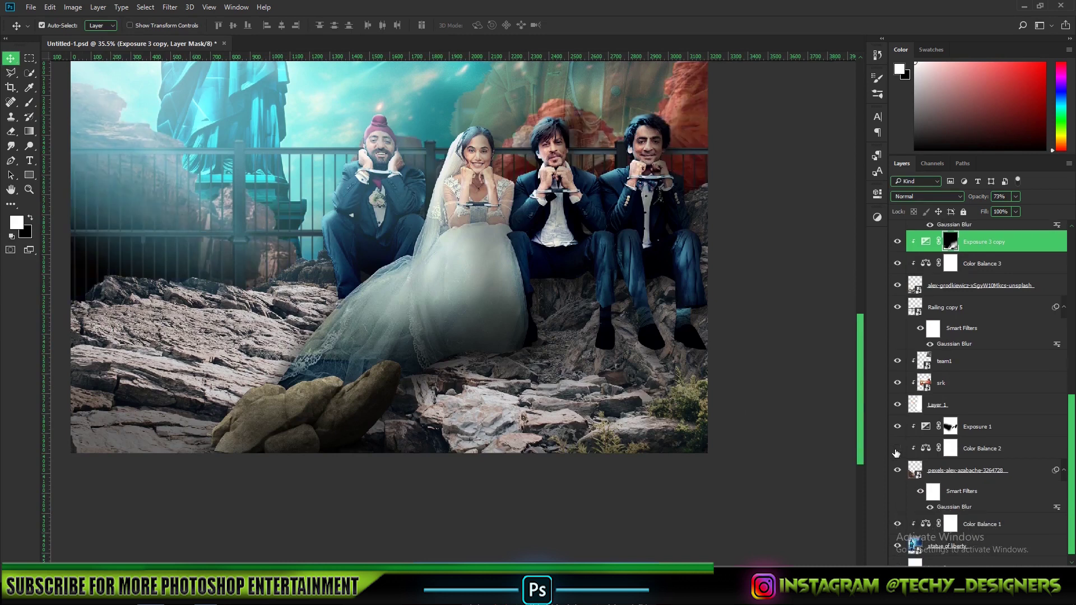
Step: Paint white on the Exposure 3 copy mask over the bright slabs in the right foreground to soften their light
{"action": "scroll", "coordinate": [953, 336], "scroll_direction": "up", "scroll_amount": 1}
{"action": "left_click_drag", "start_coordinate": [534, 358], "coordinate": [563, 429]}
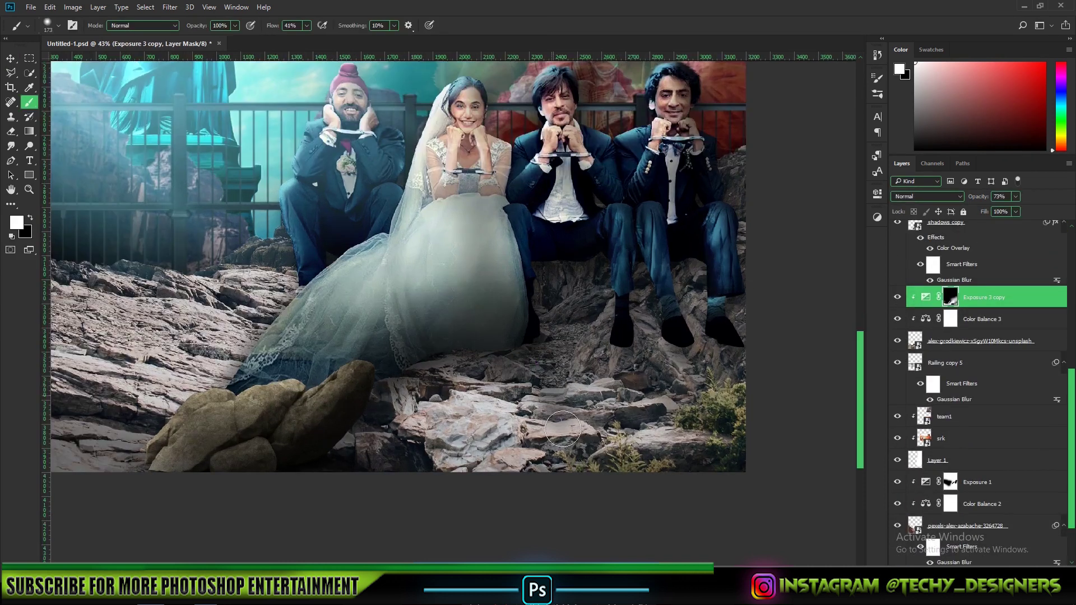
{"action": "left_click_drag", "start_coordinate": [485, 401], "coordinate": [543, 446]}
{"action": "scroll", "coordinate": [508, 442], "scroll_direction": "down", "scroll_amount": 5}
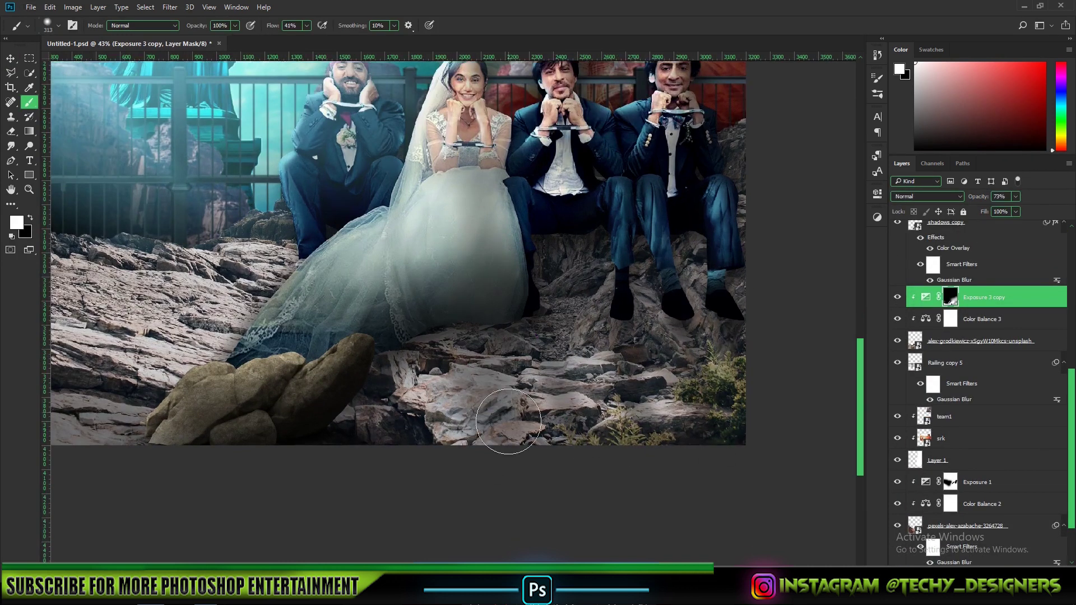
{"action": "scroll", "coordinate": [508, 442], "scroll_direction": "up", "scroll_amount": 5}
{"action": "scroll", "coordinate": [507, 437], "scroll_direction": "down", "scroll_amount": 3}
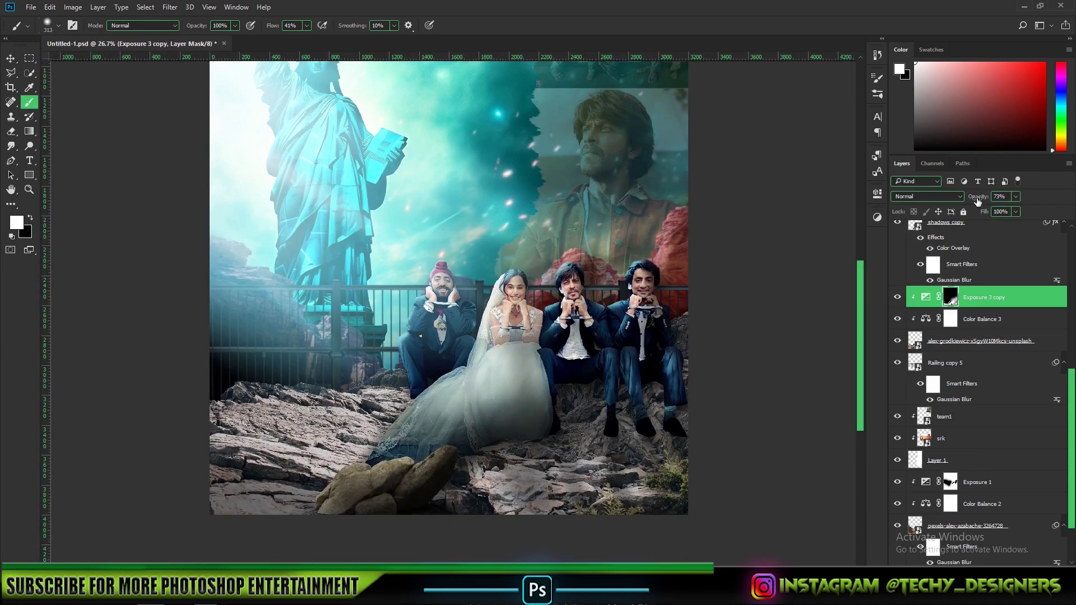
Step: Set the Exposure 3 copy layer's opacity to 60%
{"action": "left_click_drag", "start_coordinate": [977, 201], "coordinate": [965, 229]}
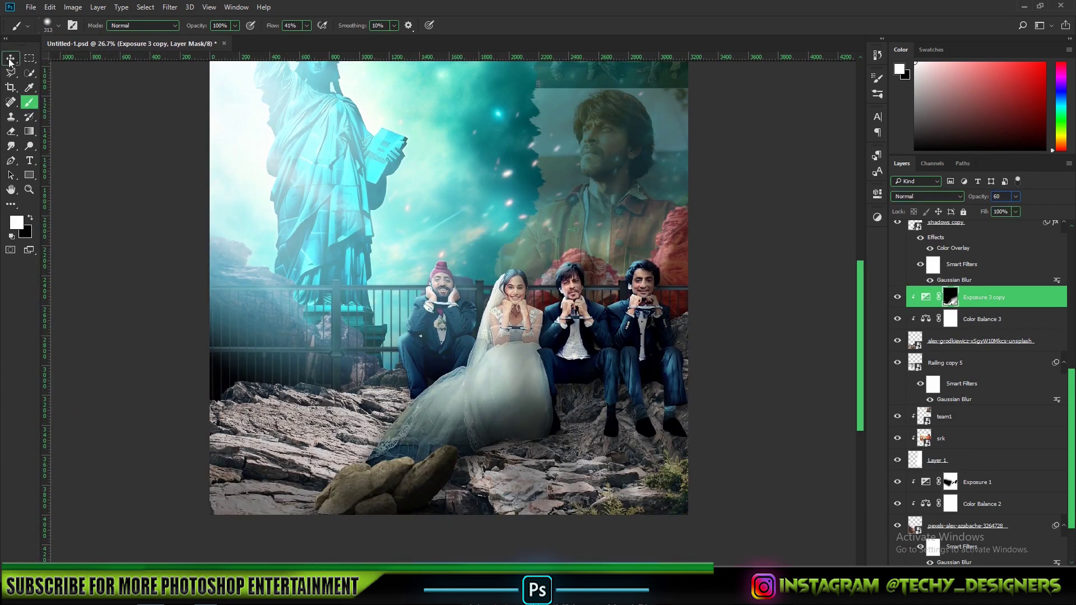
{"action": "left_click", "coordinate": [10, 58]}
{"action": "scroll", "coordinate": [440, 391], "scroll_direction": "down", "scroll_amount": 3}
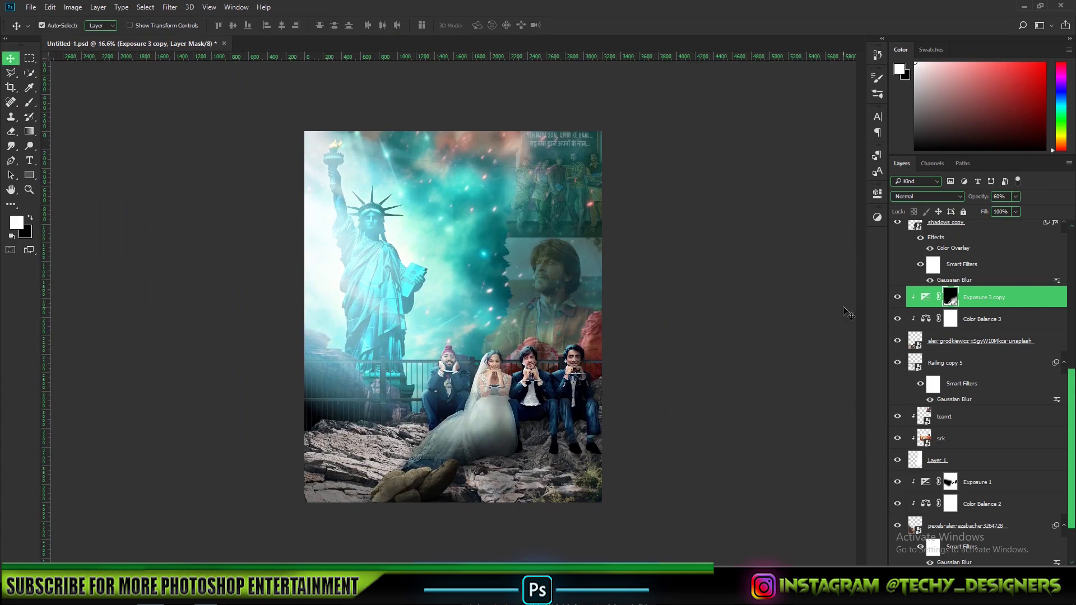
{"action": "scroll", "coordinate": [909, 299], "scroll_direction": "up", "scroll_amount": 5}
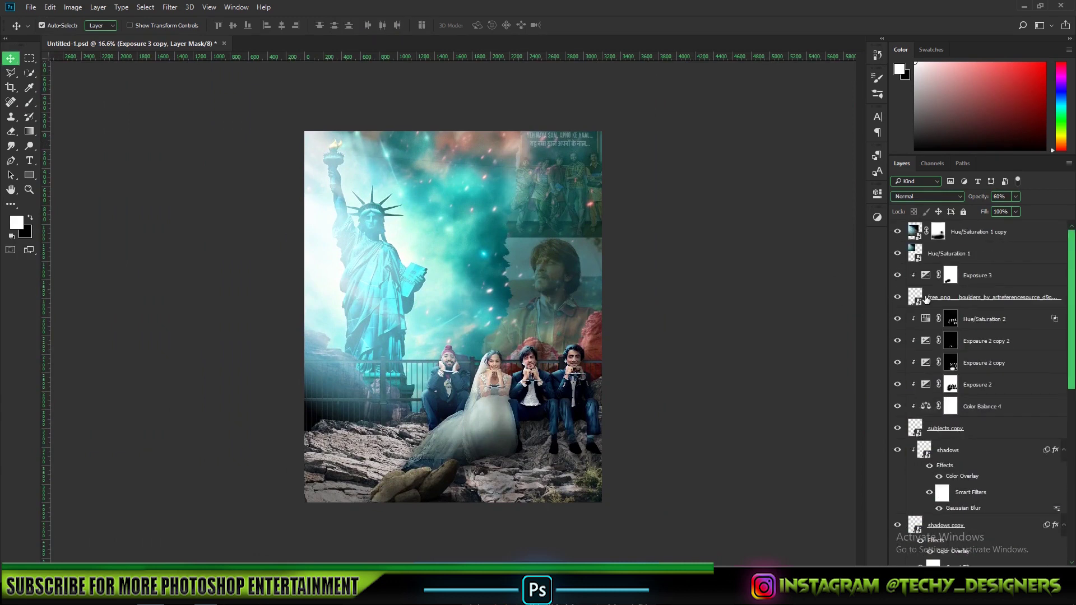
{"action": "left_click", "coordinate": [987, 297]}
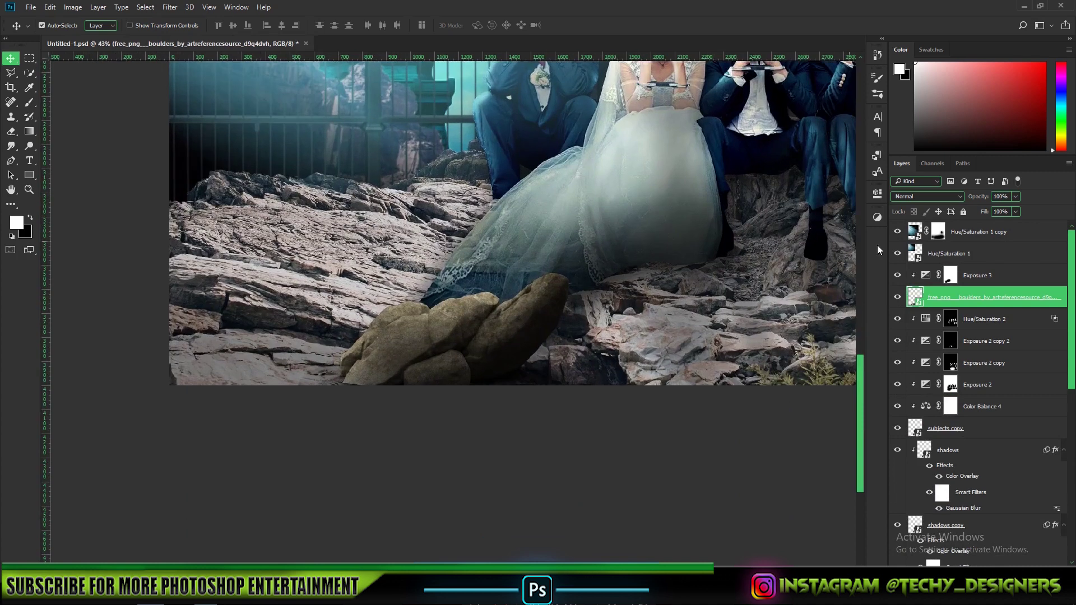
{"action": "left_click", "coordinate": [964, 575]}
{"action": "left_click", "coordinate": [970, 385]}
{"action": "mouse_move", "coordinate": [850, 336]}
{"action": "left_mouse_down"}
{"action": "mouse_move", "coordinate": [836, 336]}
{"action": "mouse_move", "coordinate": [847, 336]}
{"action": "left_mouse_up"}
{"action": "mouse_move", "coordinate": [850, 304]}
{"action": "left_mouse_down"}
{"action": "mouse_move", "coordinate": [809, 304]}
{"action": "mouse_move", "coordinate": [850, 305]}
{"action": "left_mouse_up"}
{"action": "mouse_move", "coordinate": [727, 304]}
{"action": "left_mouse_down"}
{"action": "mouse_move", "coordinate": [751, 305]}
{"action": "mouse_move", "coordinate": [727, 304]}
{"action": "left_mouse_up"}
{"action": "mouse_move", "coordinate": [727, 336]}
{"action": "left_mouse_down"}
{"action": "mouse_move", "coordinate": [752, 337]}
{"action": "mouse_move", "coordinate": [727, 337]}
{"action": "left_mouse_up"}
{"action": "left_click", "coordinate": [845, 189]}
{"action": "key", "text": "Delete"}
Step: Add a Hue/Saturation adjustment clipped to the foreground boulders layer and lower its saturation
{"action": "left_click", "coordinate": [965, 574]}
{"action": "left_click", "coordinate": [989, 441]}
{"action": "left_click_drag", "start_coordinate": [781, 287], "coordinate": [750, 286]}
{"action": "left_click", "coordinate": [877, 194]}
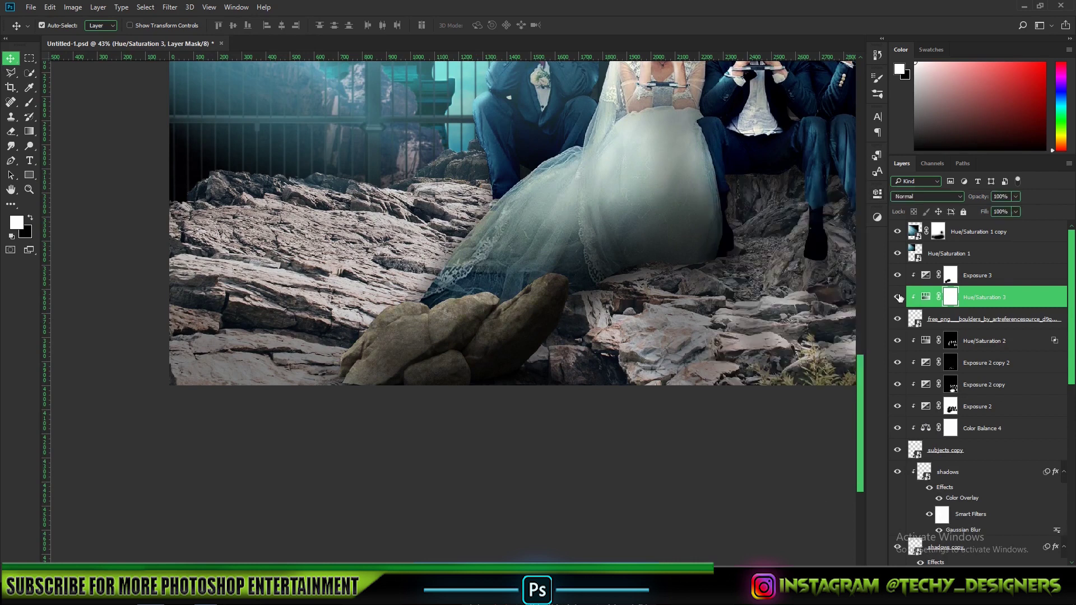
Step: Apply a Gaussian Blur with a 2.6 pixel radius to the foreground boulders layer
{"action": "left_click", "coordinate": [952, 315]}
{"action": "left_click", "coordinate": [169, 7]}
{"action": "mouse_move", "coordinate": [236, 130]}
{"action": "left_click", "coordinate": [350, 173]}
{"action": "left_click_drag", "start_coordinate": [707, 303], "coordinate": [703, 303]}
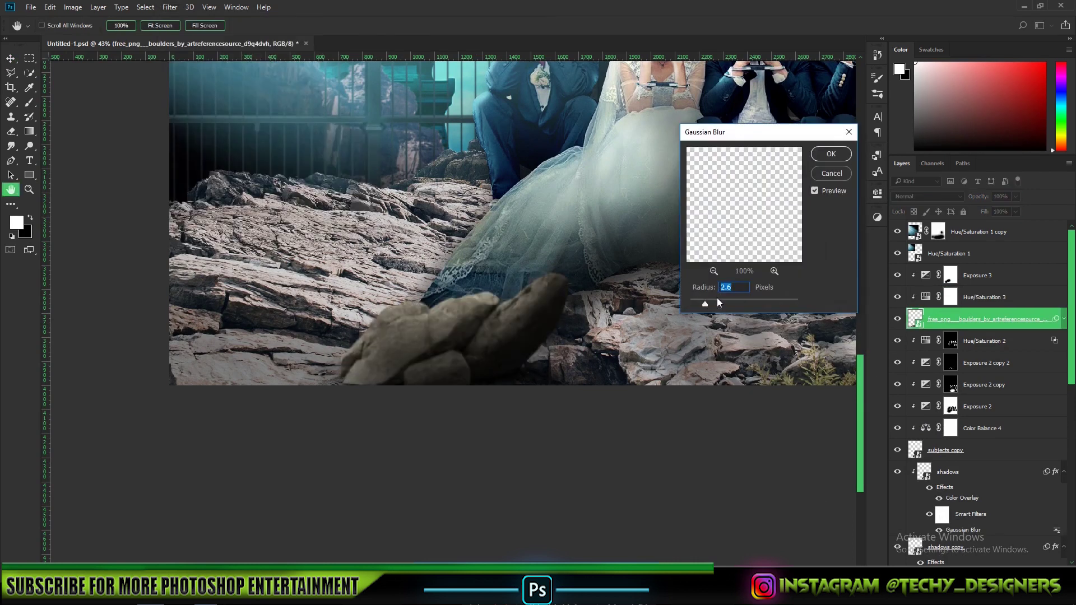
{"action": "key", "text": "Return"}
Step: Start a Field Blur on the subjects copy layer, placing sharp pins on the figures and a 6 px pin below the dress hem
{"action": "scroll", "coordinate": [962, 404], "scroll_direction": "down", "scroll_amount": 2}
{"action": "left_click", "coordinate": [947, 373]}
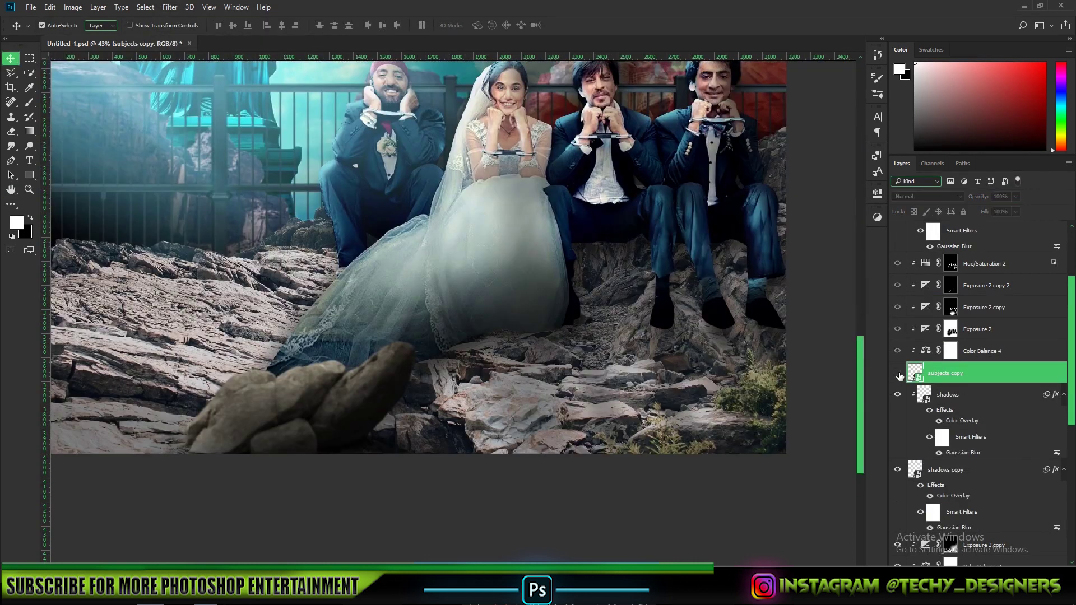
{"action": "left_click", "coordinate": [170, 7]}
{"action": "mouse_move", "coordinate": [190, 147]}
{"action": "left_click", "coordinate": [341, 141]}
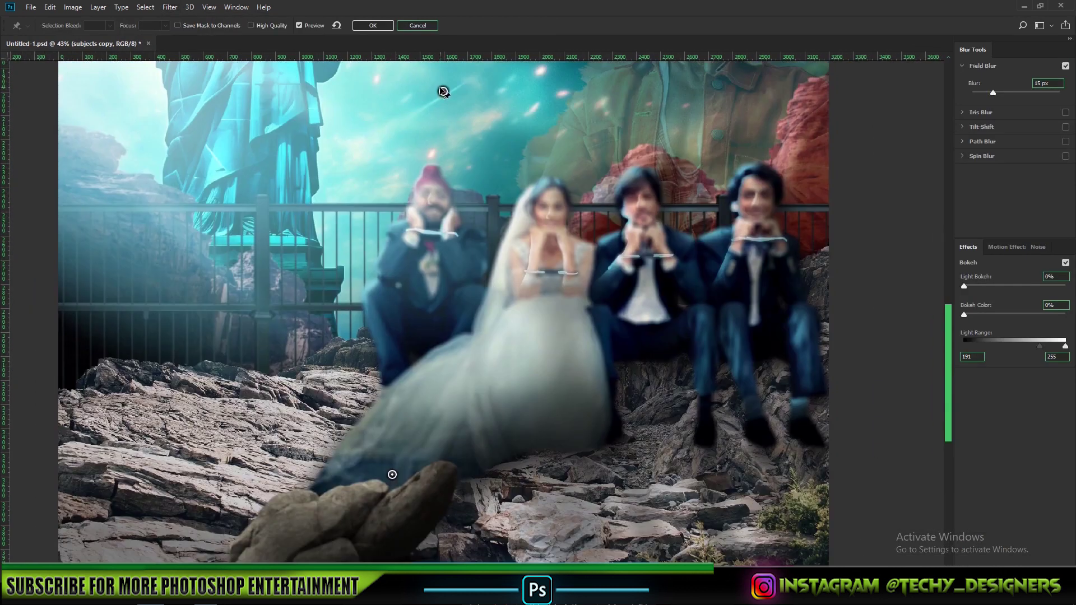
{"action": "left_click_drag", "start_coordinate": [993, 94], "coordinate": [972, 94]}
{"action": "left_click", "coordinate": [516, 247]}
{"action": "left_click_drag", "start_coordinate": [560, 364], "coordinate": [563, 260]}
{"action": "left_click_drag", "start_coordinate": [726, 113], "coordinate": [477, 382]}
{"action": "left_click_drag", "start_coordinate": [396, 371], "coordinate": [458, 261]}
{"action": "left_click", "coordinate": [477, 382]}
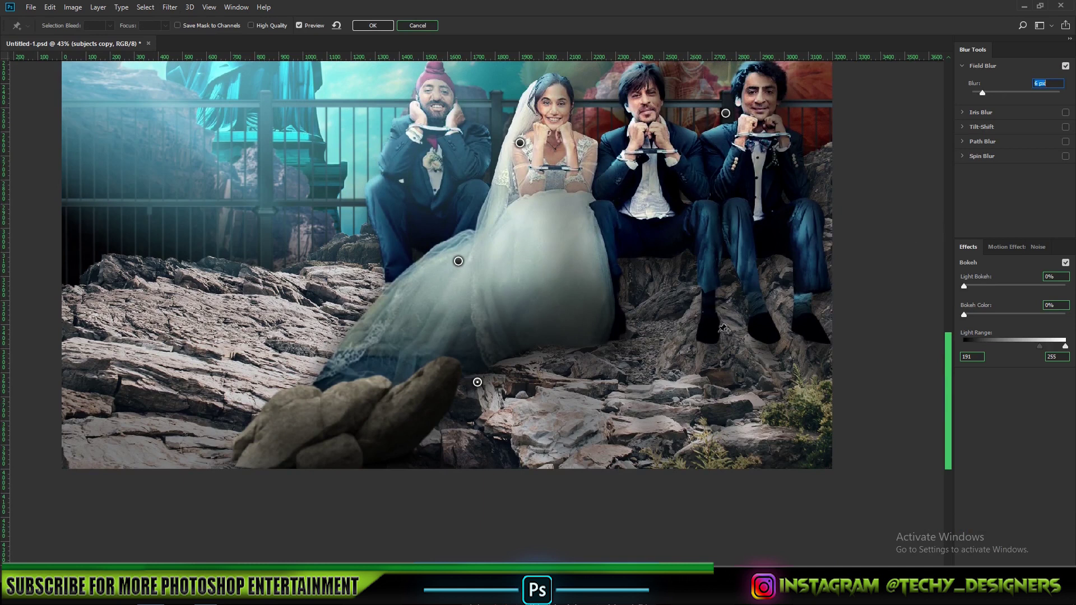
Step: Add Field Blur pins at the third figure's knee and feet, and reposition the hem and feet pins closer to the subjects
{"action": "left_click", "coordinate": [729, 341]}
{"action": "left_click", "coordinate": [710, 208]}
{"action": "type", "text": "3"}
{"action": "left_click_drag", "start_coordinate": [477, 382], "coordinate": [489, 360]}
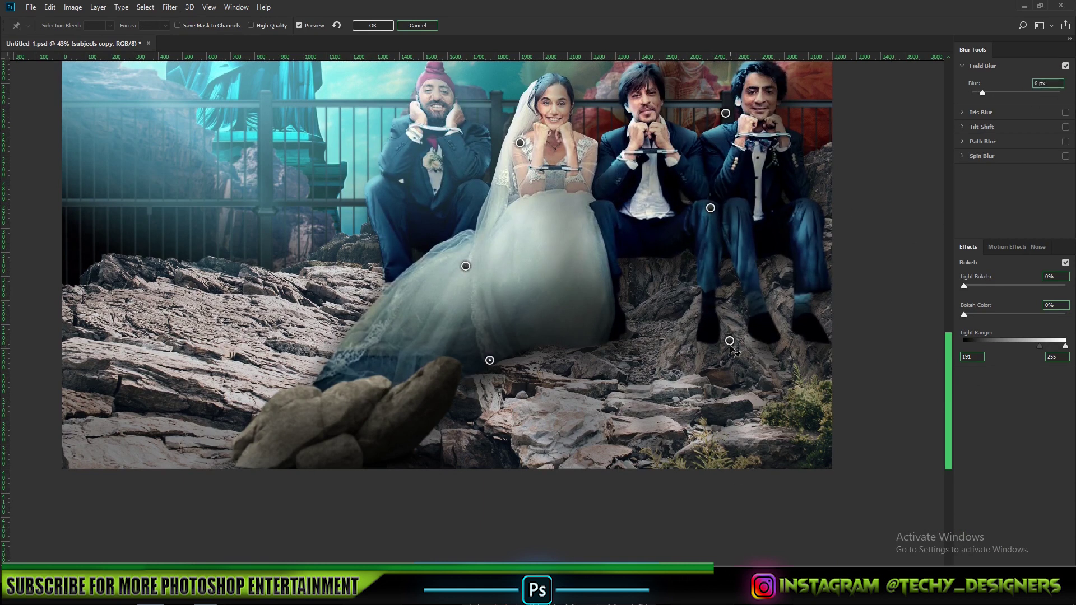
{"action": "left_click_drag", "start_coordinate": [729, 341], "coordinate": [734, 326]}
{"action": "left_click_drag", "start_coordinate": [551, 213], "coordinate": [549, 287]}
Step: Set the feet pin's blur to 6 px, add pins beside the bride and on the outer man with 2 px at his elbow, and apply
{"action": "left_click", "coordinate": [731, 400]}
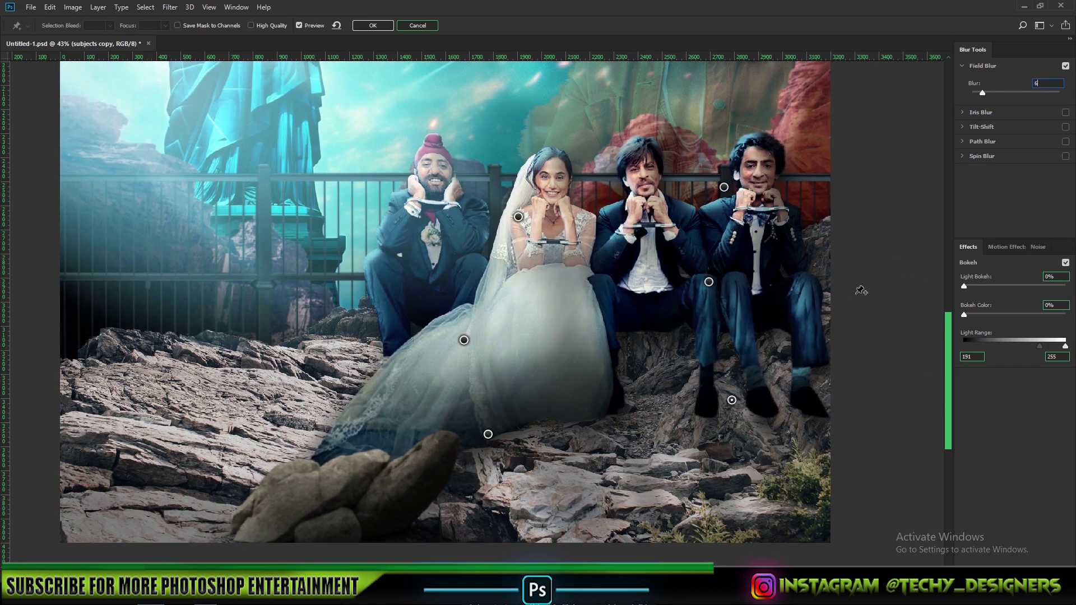
{"action": "type", "text": "2"}
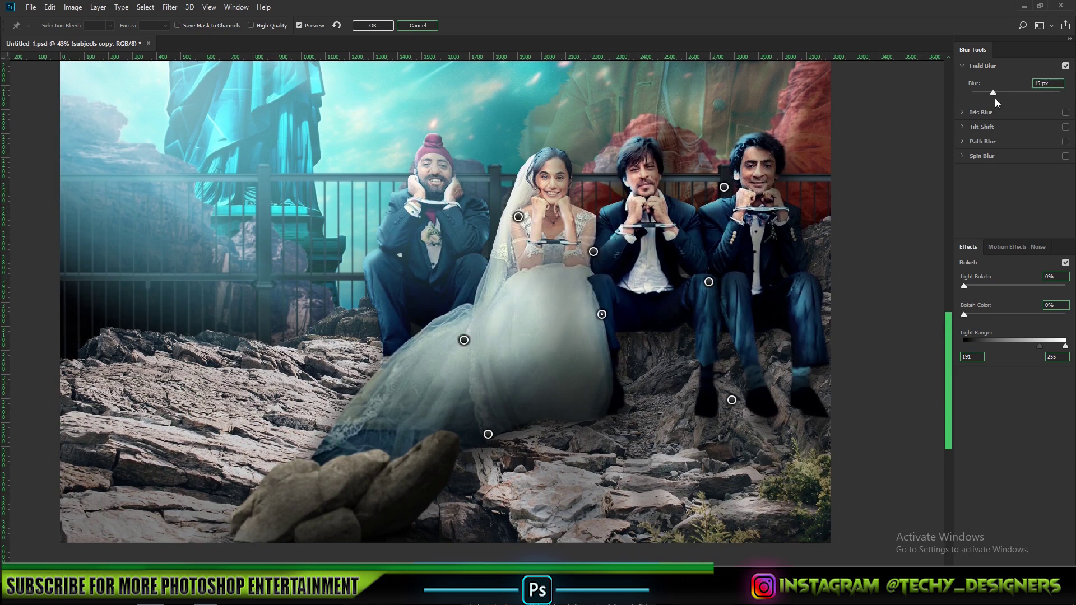
{"action": "type", "text": "2"}
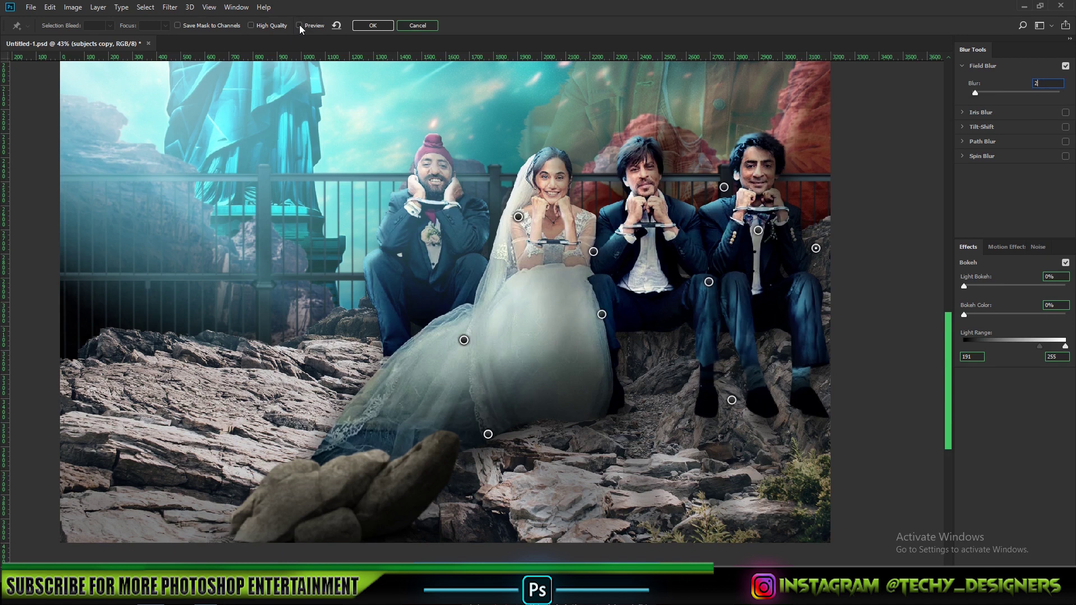
{"action": "left_click", "coordinate": [390, 24]}
{"action": "scroll", "coordinate": [556, 356], "scroll_direction": "down", "scroll_amount": 4}
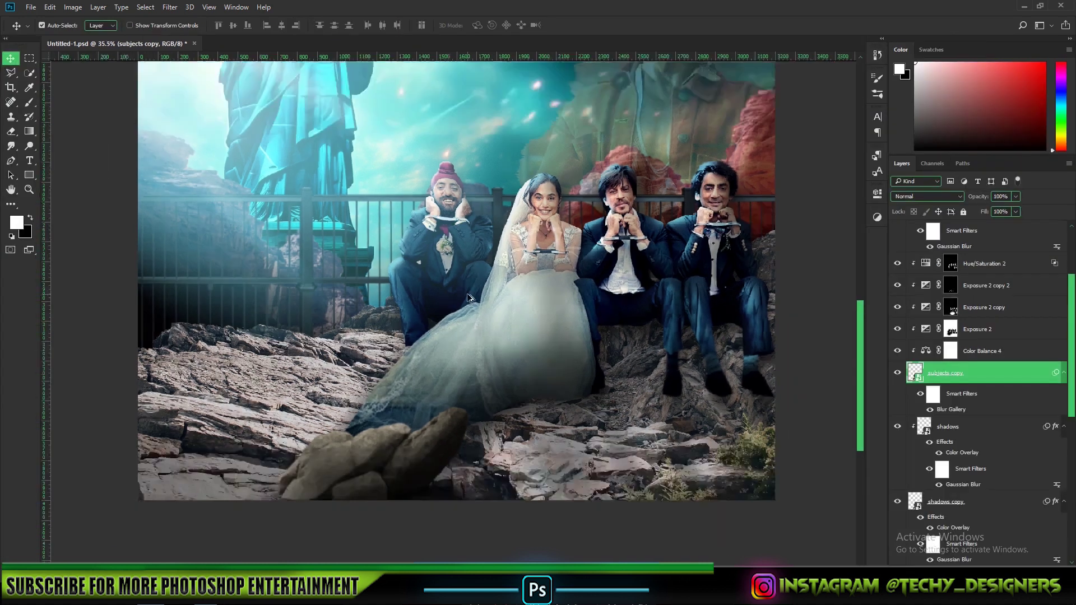
Step: Select the foreground boulders with their Hue/Saturation 3 and Exposure 3 adjustments, and transform them, shifting the boulders slightly toward the poster's left edge
{"action": "scroll", "coordinate": [449, 419], "scroll_direction": "down", "scroll_amount": 1}
{"action": "scroll", "coordinate": [354, 515], "scroll_direction": "up", "scroll_amount": 3}
{"action": "left_click_drag", "start_coordinate": [365, 530], "coordinate": [356, 286]}
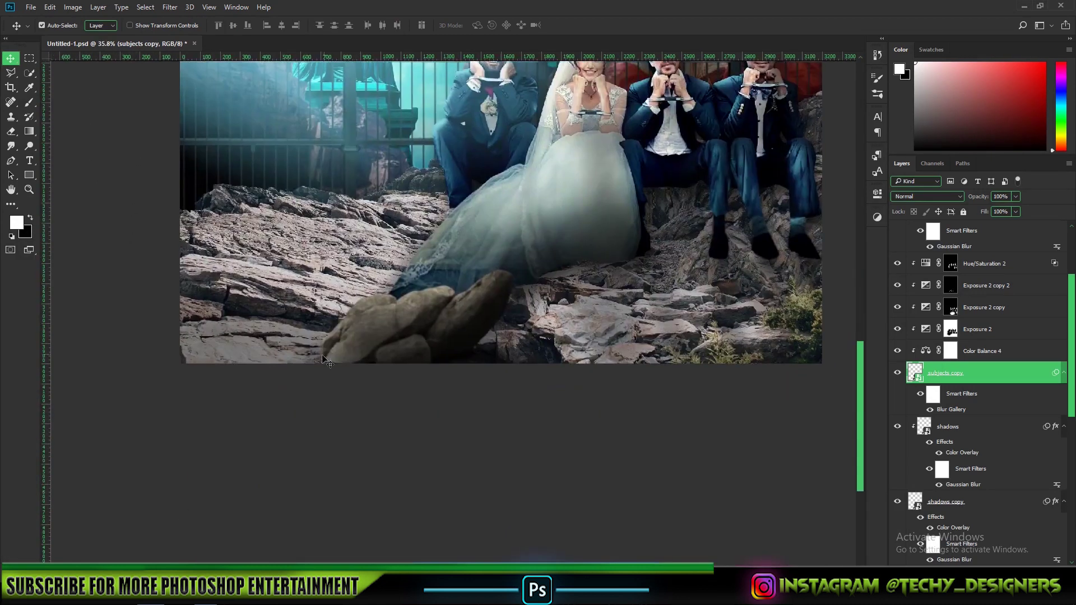
{"action": "scroll", "coordinate": [325, 356], "scroll_direction": "up", "scroll_amount": 5}
{"action": "scroll", "coordinate": [953, 314], "scroll_direction": "up", "scroll_amount": 5}
{"action": "left_click", "coordinate": [954, 319]}
{"action": "left_click", "coordinate": [963, 277], "text": "shift"}
{"action": "key", "text": "ctrl+t"}
{"action": "scroll", "coordinate": [643, 327], "scroll_direction": "down", "scroll_amount": 2}
{"action": "left_click_drag", "start_coordinate": [774, 288], "coordinate": [779, 269]}
{"action": "left_click_drag", "start_coordinate": [590, 299], "coordinate": [513, 265]}
{"action": "left_click_drag", "start_coordinate": [753, 281], "coordinate": [756, 265]}
{"action": "left_click_drag", "start_coordinate": [606, 250], "coordinate": [601, 251]}
{"action": "left_click_drag", "start_coordinate": [733, 232], "coordinate": [733, 220]}
{"action": "key", "text": "Return"}
{"action": "key", "text": "ctrl+0"}
Step: Reopen the Gaussian Blur smart filter on the foreground boulders layer and apply its settings
{"action": "left_click", "coordinate": [683, 348]}
{"action": "left_click_drag", "start_coordinate": [504, 505], "coordinate": [600, 331]}
{"action": "scroll", "coordinate": [600, 330], "scroll_direction": "up", "scroll_amount": 3}
{"action": "double_click", "coordinate": [954, 355]}
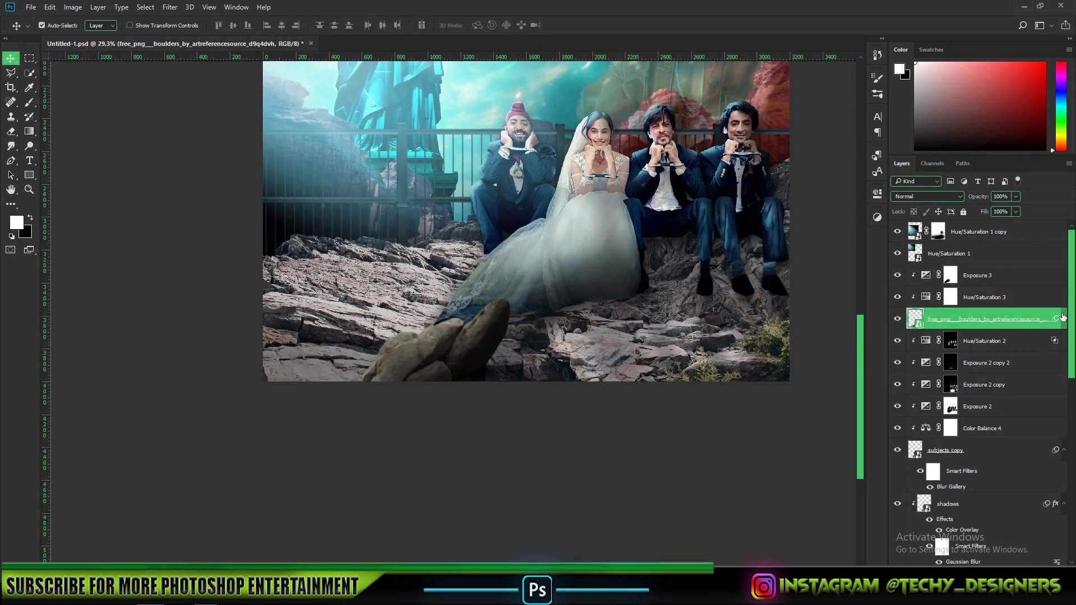
{"action": "left_click", "coordinate": [831, 154]}
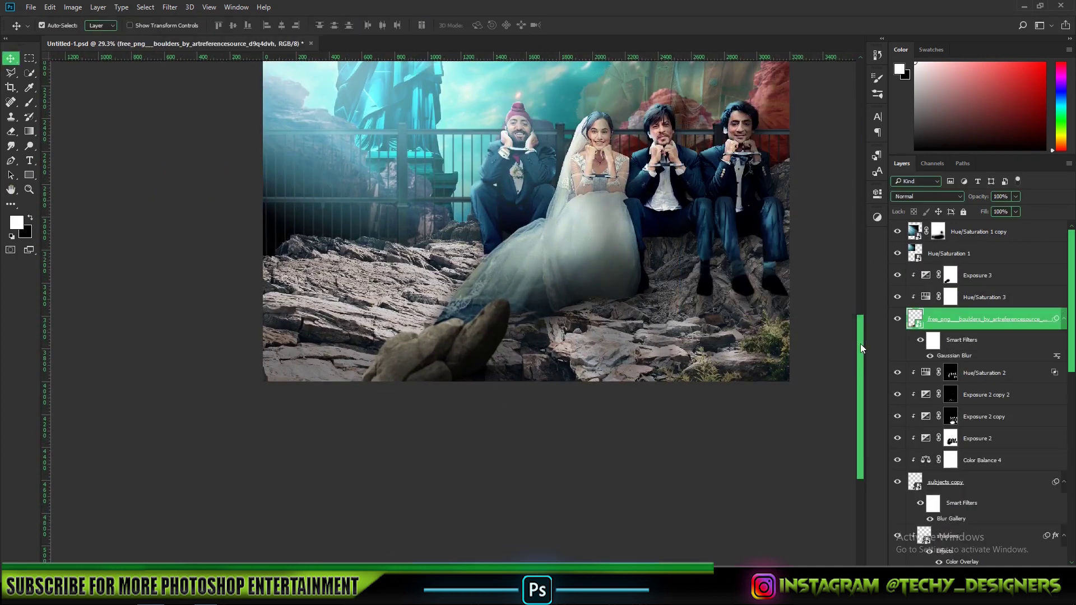
Step: Start a Field Blur on the rocky ground layer and place pins, with 0 px on the upper rocks and 4 px at the middle foreground
{"action": "scroll", "coordinate": [900, 408], "scroll_direction": "down", "scroll_amount": 6}
{"action": "left_click", "coordinate": [941, 402]}
{"action": "left_click", "coordinate": [172, 7]}
{"action": "mouse_move", "coordinate": [187, 142]}
{"action": "left_click", "coordinate": [338, 142]}
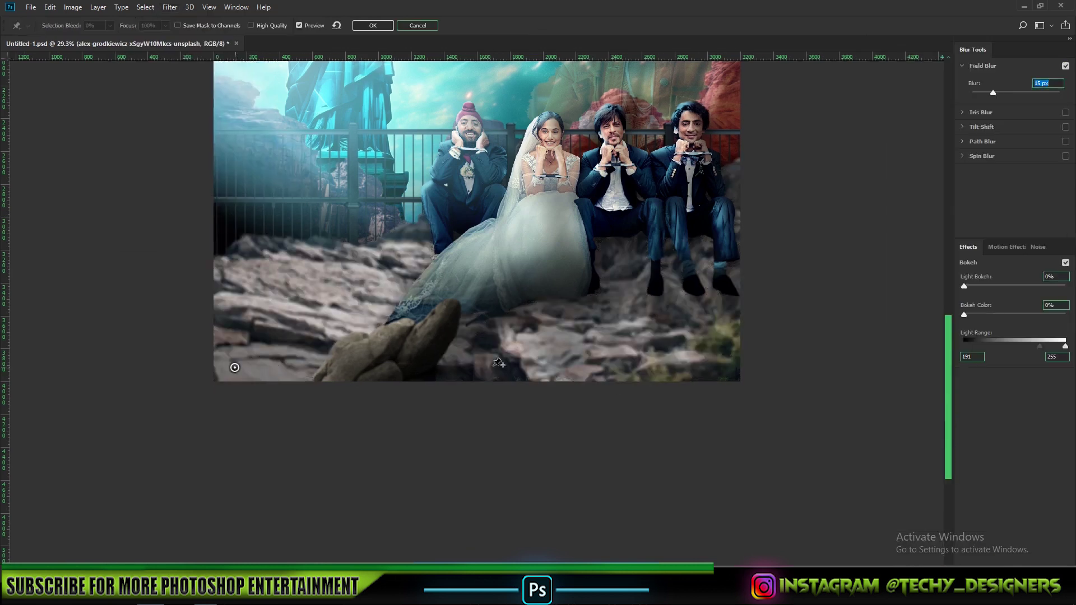
{"action": "left_click_drag", "start_coordinate": [993, 93], "coordinate": [972, 93]}
{"action": "left_click", "coordinate": [694, 373]}
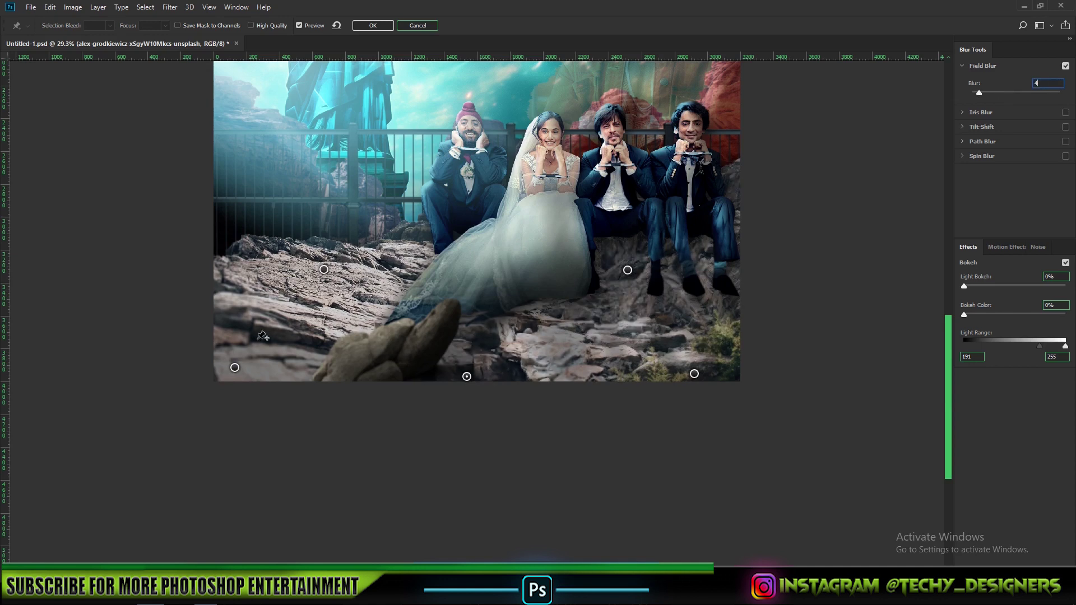
Step: Reposition the middle foreground pin, add a 0 px pin in the sky and 4 px pins beside the outer man and upper rocks, and apply
{"action": "left_click_drag", "start_coordinate": [467, 377], "coordinate": [501, 362]}
{"action": "left_click_drag", "start_coordinate": [481, 89], "coordinate": [461, 215]}
{"action": "left_click_drag", "start_coordinate": [992, 93], "coordinate": [972, 93]}
{"action": "left_click_drag", "start_coordinate": [575, 327], "coordinate": [612, 237]}
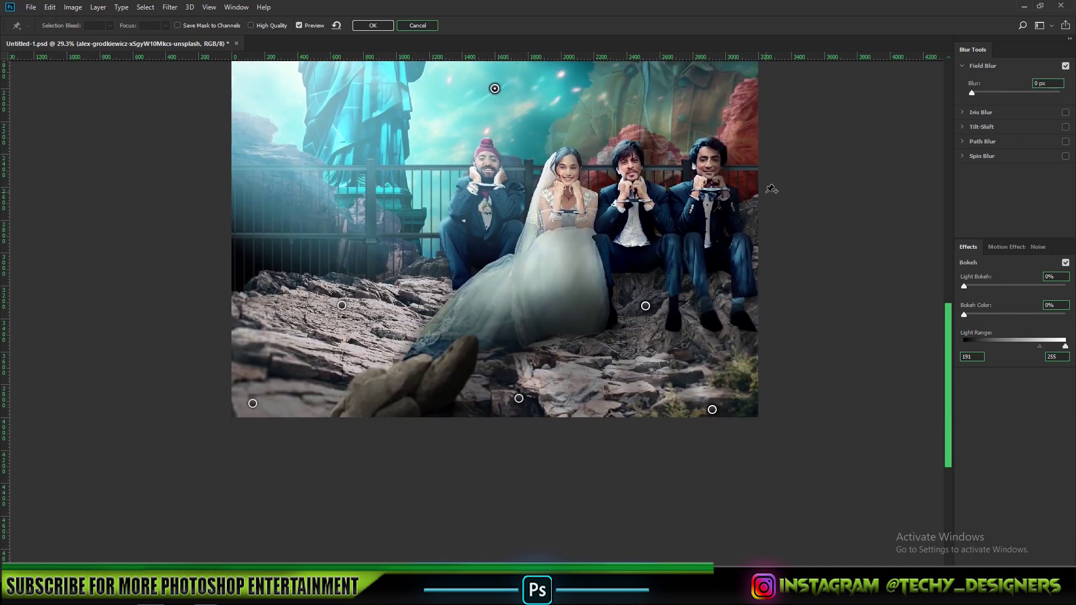
{"action": "left_click_drag", "start_coordinate": [993, 92], "coordinate": [978, 94]}
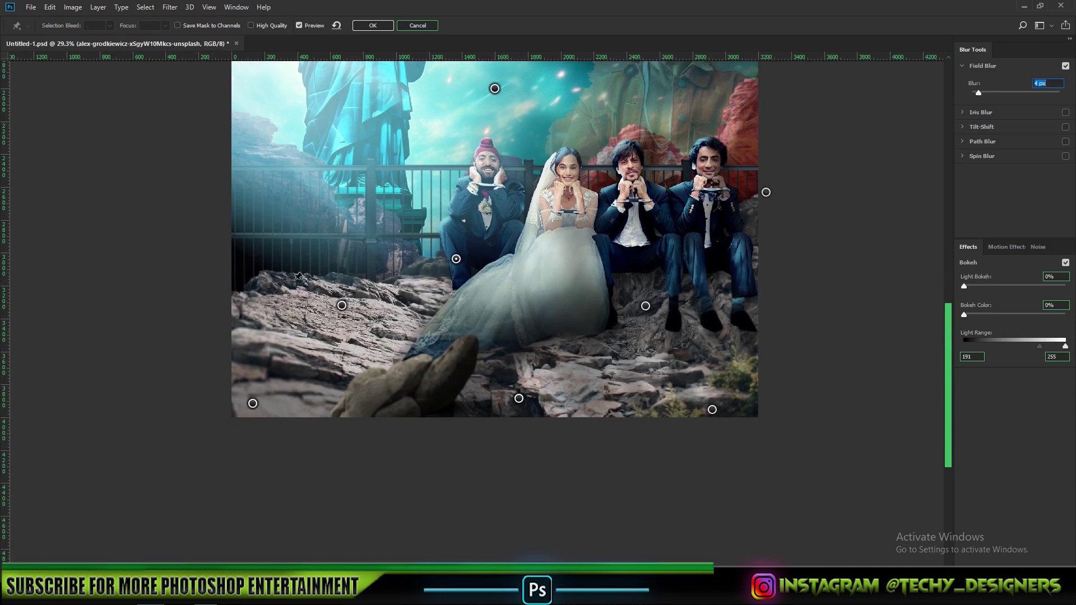
{"action": "left_click_drag", "start_coordinate": [274, 266], "coordinate": [308, 270]}
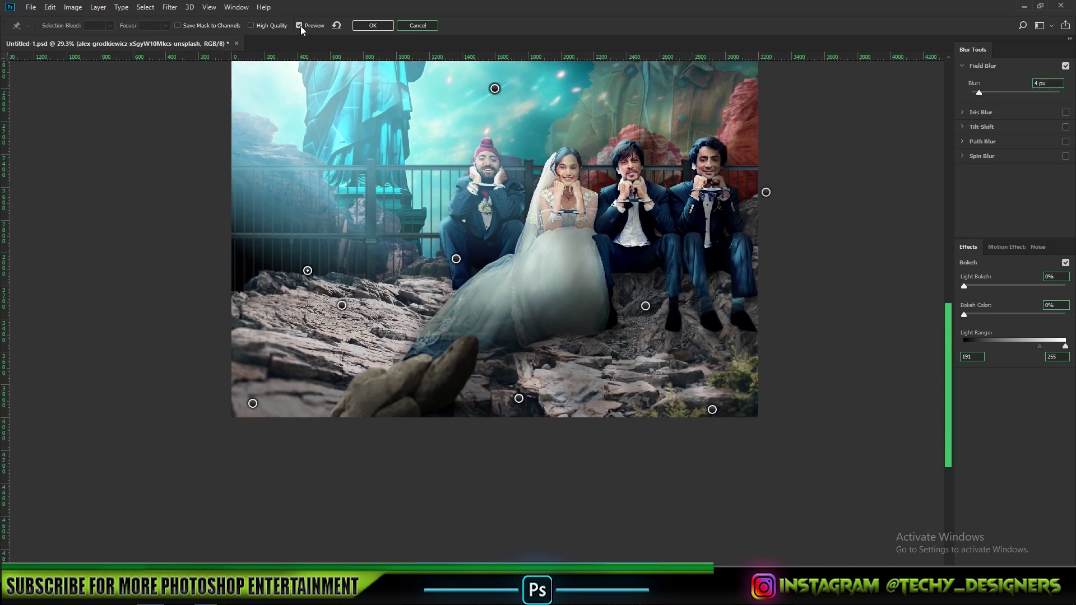
{"action": "key", "text": "Return"}
Step: Transform the team1, srk and Layer 1 torn-paper layers together, scaling them to about 105% and shifting them to fit the poster's upper side
{"action": "scroll", "coordinate": [507, 349], "scroll_direction": "down", "scroll_amount": 5}
{"action": "scroll", "coordinate": [381, 415], "scroll_direction": "up", "scroll_amount": 5}
{"action": "left_click_drag", "start_coordinate": [372, 487], "coordinate": [406, 349]}
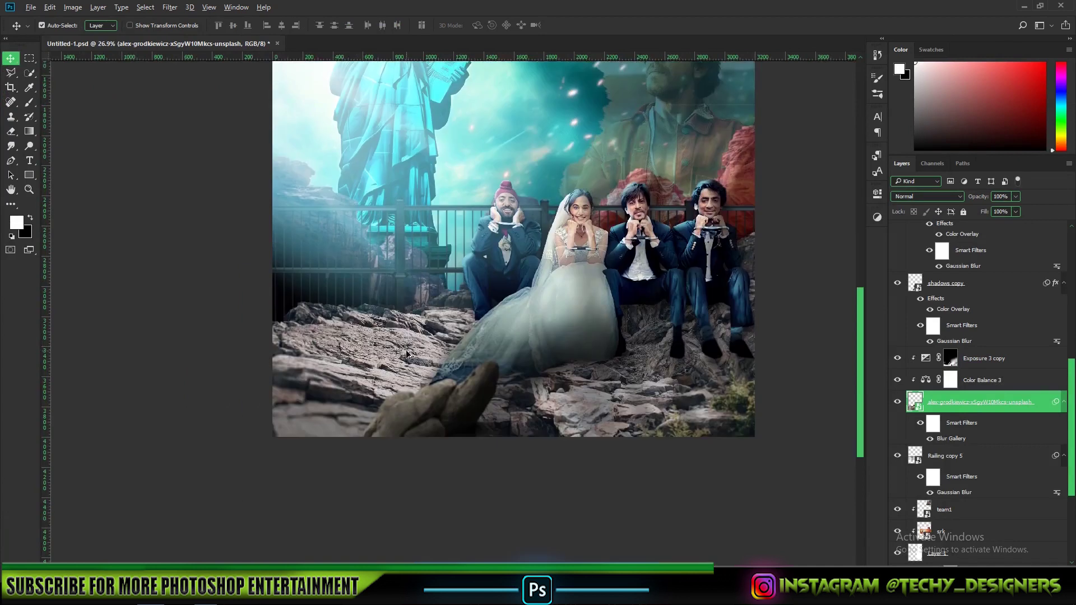
{"action": "scroll", "coordinate": [413, 418], "scroll_direction": "down", "scroll_amount": 4}
{"action": "scroll", "coordinate": [969, 415], "scroll_direction": "down", "scroll_amount": 3}
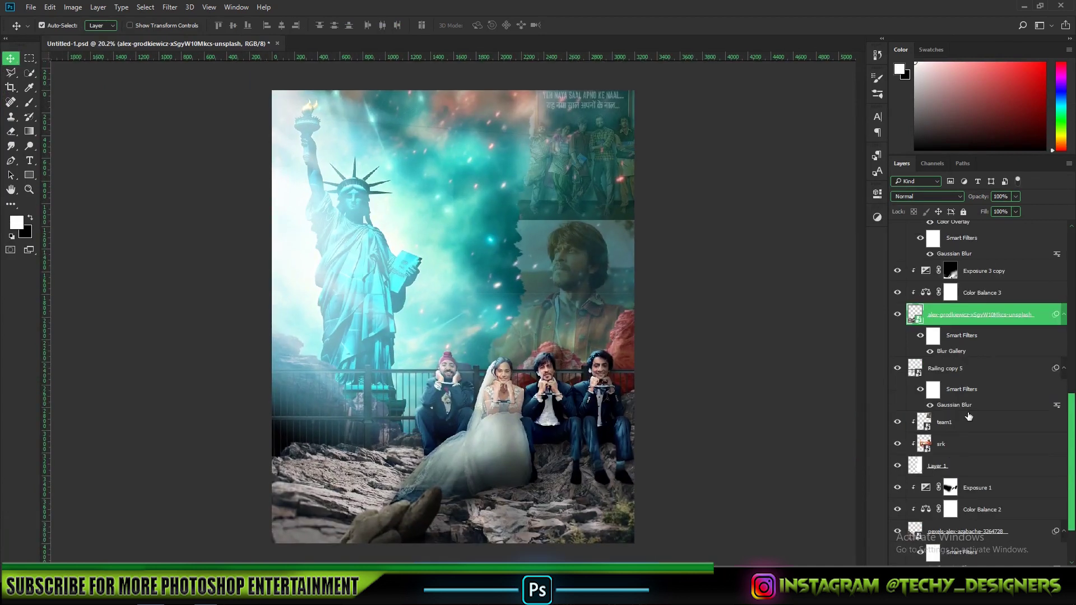
{"action": "left_click", "coordinate": [970, 421]}
{"action": "left_click", "coordinate": [969, 465], "text": "shift"}
{"action": "key", "text": "ctrl+t"}
{"action": "left_click_drag", "start_coordinate": [730, 303], "coordinate": [728, 315]}
{"action": "left_click_drag", "start_coordinate": [680, 508], "coordinate": [689, 521]}
{"action": "left_click_drag", "start_coordinate": [580, 386], "coordinate": [553, 408]}
{"action": "left_click_drag", "start_coordinate": [706, 291], "coordinate": [707, 262]}
{"action": "left_click_drag", "start_coordinate": [615, 237], "coordinate": [619, 237]}
{"action": "left_click_drag", "start_coordinate": [707, 194], "coordinate": [713, 208]}
{"action": "left_click_drag", "start_coordinate": [605, 258], "coordinate": [608, 255]}
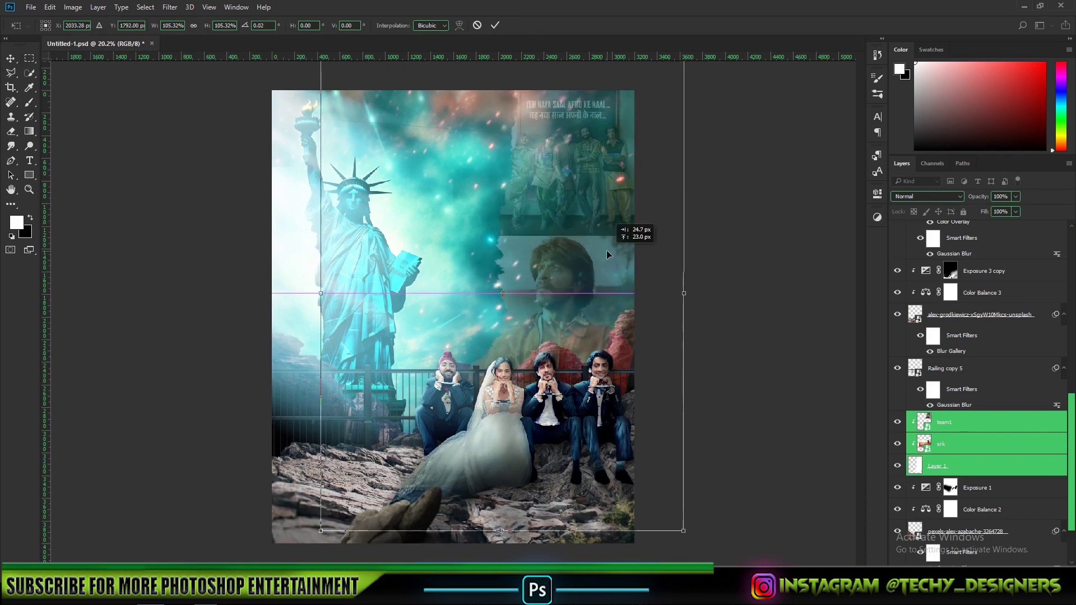
{"action": "left_click", "coordinate": [687, 346]}
Step: Check the torn paper's visibility and move team1, srk and Layer 1 below the background rock layer and its adjustments
{"action": "scroll", "coordinate": [500, 403], "scroll_direction": "up", "scroll_amount": 3}
{"action": "scroll", "coordinate": [977, 432], "scroll_direction": "down", "scroll_amount": 3}
{"action": "left_click", "coordinate": [897, 466]}
{"action": "left_click", "coordinate": [898, 466]}
{"action": "left_click_drag", "start_coordinate": [560, 437], "coordinate": [547, 403]}
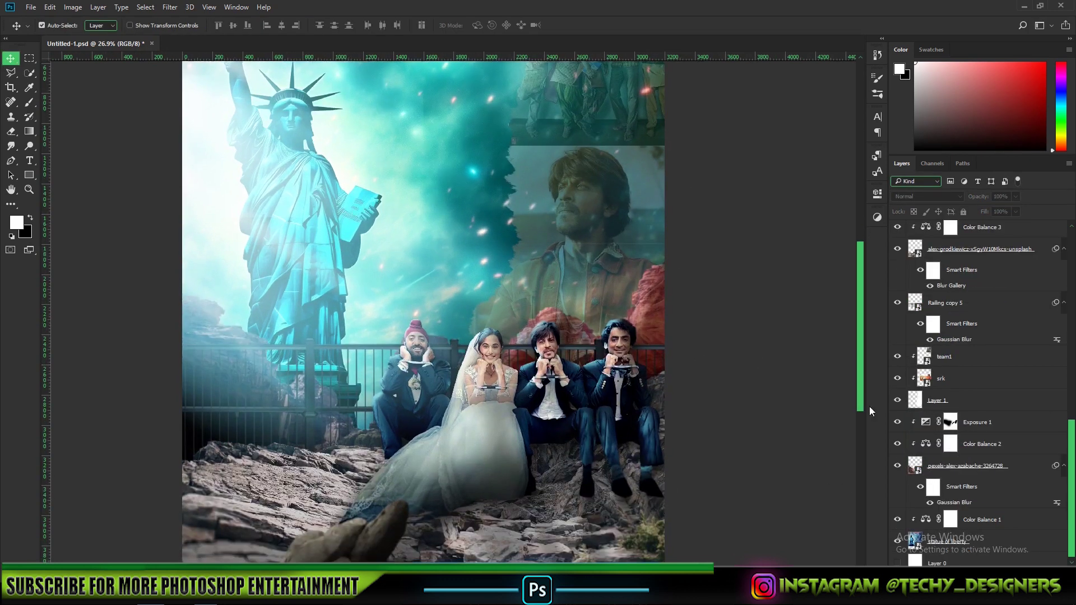
{"action": "left_click", "coordinate": [961, 358]}
{"action": "left_click", "coordinate": [952, 399], "text": "shift"}
{"action": "left_click_drag", "start_coordinate": [937, 375], "coordinate": [941, 510]}
Step: Transform the Statue of Liberty layer, resizing it slightly and shifting it toward the poster's centre
{"action": "scroll", "coordinate": [437, 309], "scroll_direction": "down", "scroll_amount": 1}
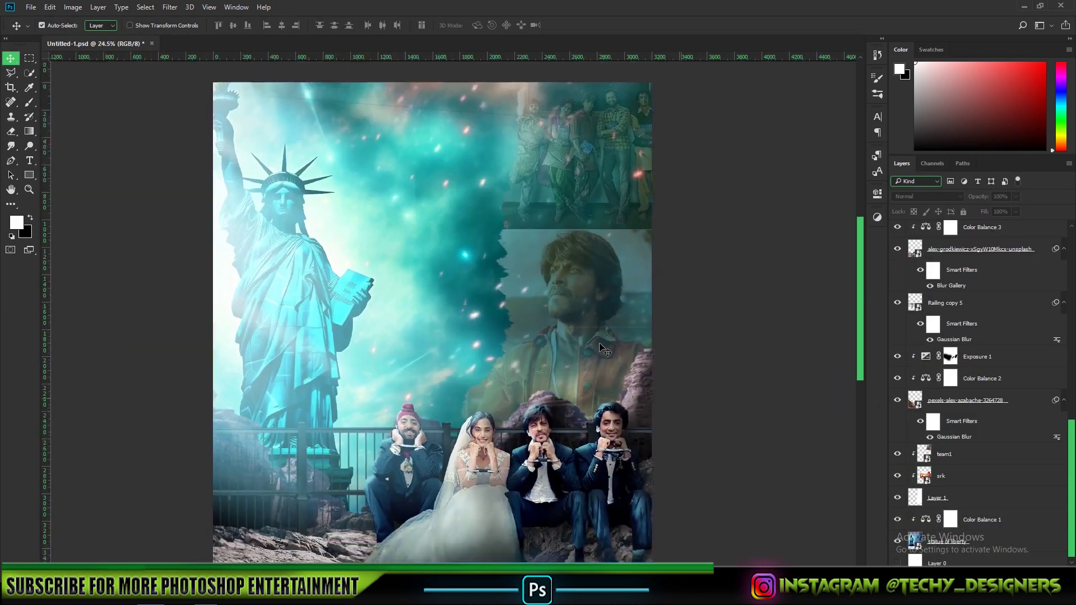
{"action": "scroll", "coordinate": [816, 308], "scroll_direction": "down", "scroll_amount": 1}
{"action": "left_click", "coordinate": [947, 541]}
{"action": "key", "text": "ctrl+t"}
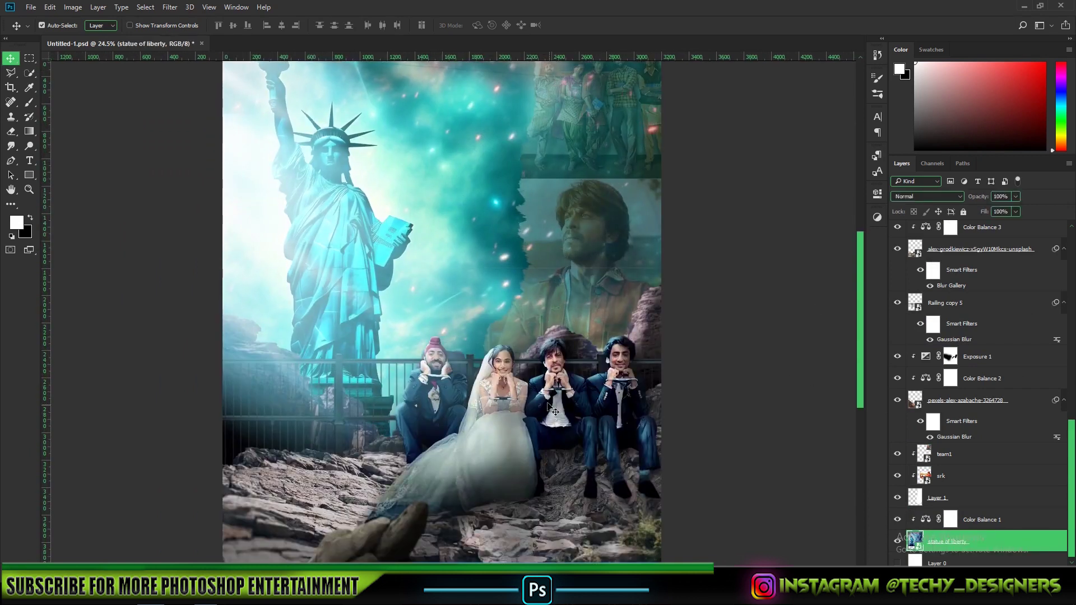
{"action": "left_click_drag", "start_coordinate": [66, 105], "coordinate": [76, 110]}
{"action": "left_click_drag", "start_coordinate": [367, 287], "coordinate": [368, 281]}
{"action": "left_click_drag", "start_coordinate": [76, 103], "coordinate": [85, 107]}
{"action": "left_click_drag", "start_coordinate": [203, 232], "coordinate": [206, 228]}
{"action": "key", "text": "Return"}
Step: Compare the poster with individual layers hidden and shown to see what each one contributes
{"action": "scroll", "coordinate": [457, 263], "scroll_direction": "up", "scroll_amount": 8}
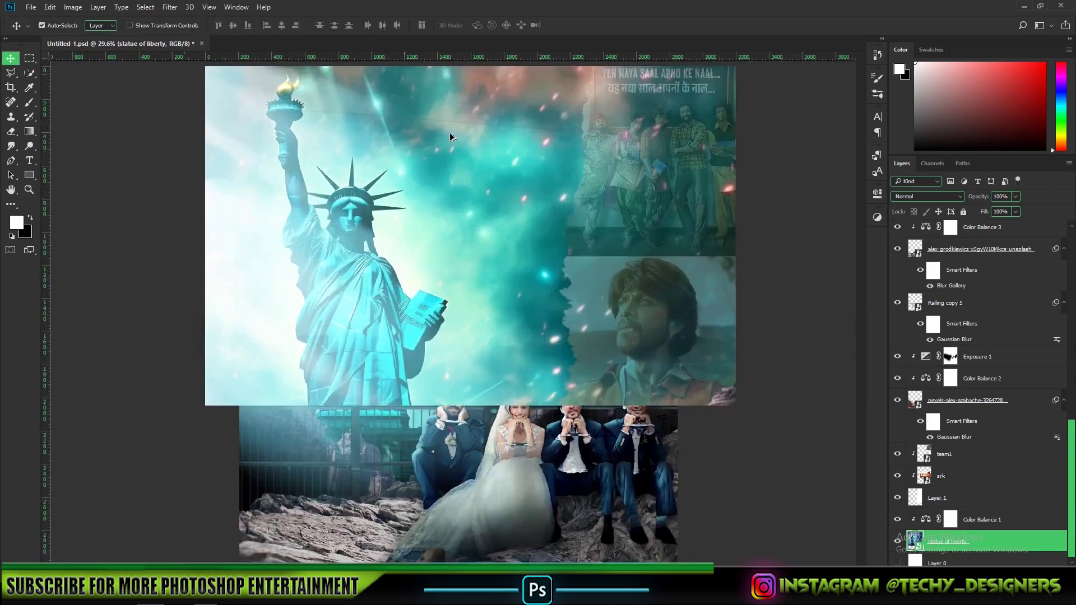
{"action": "scroll", "coordinate": [584, 315], "scroll_direction": "down", "scroll_amount": 4}
{"action": "scroll", "coordinate": [973, 353], "scroll_direction": "up", "scroll_amount": 8}
{"action": "left_click", "coordinate": [898, 255]}
{"action": "left_click", "coordinate": [898, 255]}
{"action": "scroll", "coordinate": [407, 206], "scroll_direction": "down", "scroll_amount": 5}
{"action": "left_click", "coordinate": [897, 482]}
{"action": "left_click", "coordinate": [897, 482]}
{"action": "scroll", "coordinate": [933, 489], "scroll_direction": "down", "scroll_amount": 9}
{"action": "left_click", "coordinate": [898, 443]}
{"action": "left_click", "coordinate": [898, 443]}
{"action": "scroll", "coordinate": [899, 440], "scroll_direction": "down", "scroll_amount": 2}
{"action": "left_click", "coordinate": [899, 435]}
{"action": "left_click", "coordinate": [900, 435]}
{"action": "scroll", "coordinate": [899, 432], "scroll_direction": "down", "scroll_amount": 4}
Step: Add a layer mask to the background rock layer and paint out its upper area with a large soft brush
{"action": "left_click", "coordinate": [898, 423]}
{"action": "left_click", "coordinate": [898, 423]}
{"action": "left_click", "coordinate": [978, 423]}
{"action": "left_click", "coordinate": [964, 572]}
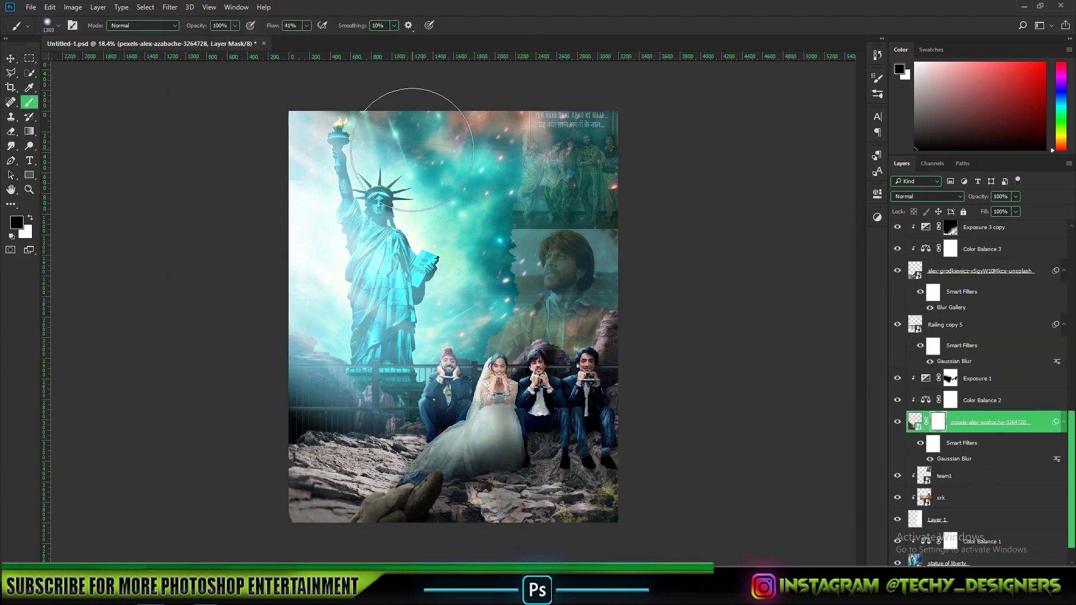
{"action": "left_click_drag", "start_coordinate": [654, 127], "coordinate": [594, 264]}
{"action": "scroll", "coordinate": [501, 296], "scroll_direction": "up", "scroll_amount": 5}
{"action": "left_click", "coordinate": [898, 422]}
{"action": "left_click", "coordinate": [898, 422]}
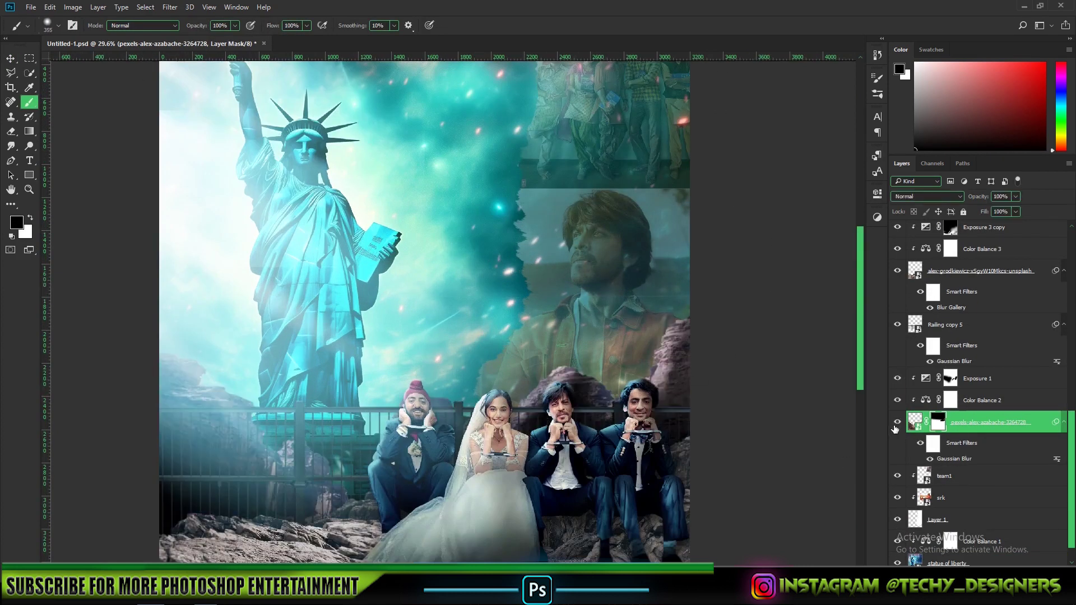
Step: Add a layer mask to the rocky ground layer and brush out its stray traces above the rocks with a smaller brush
{"action": "scroll", "coordinate": [978, 398], "scroll_direction": "up", "scroll_amount": 5}
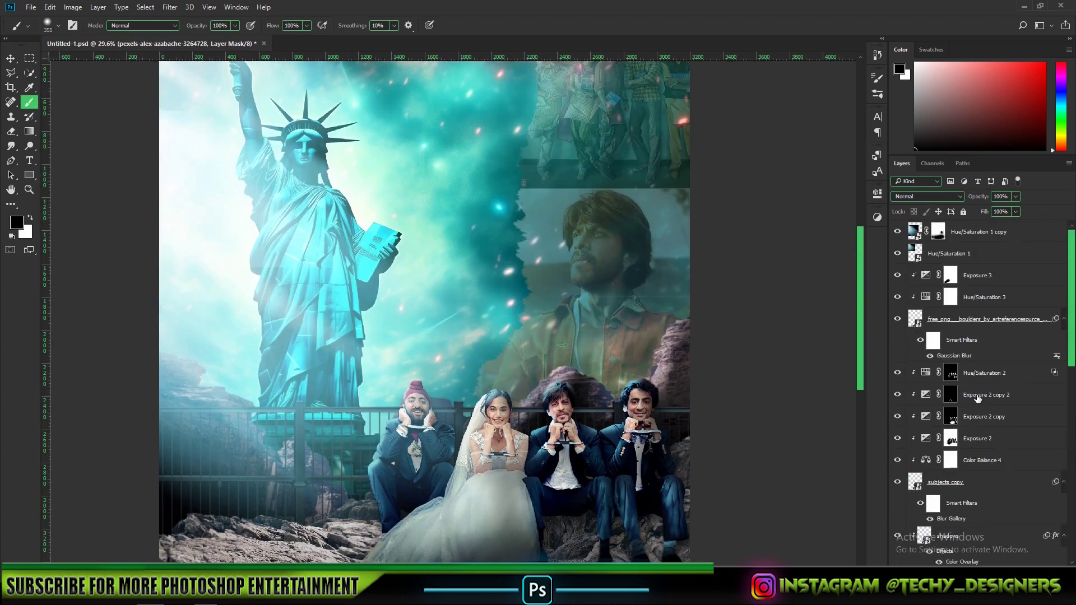
{"action": "scroll", "coordinate": [497, 319], "scroll_direction": "up", "scroll_amount": 1}
{"action": "scroll", "coordinate": [497, 319], "scroll_direction": "down", "scroll_amount": 3}
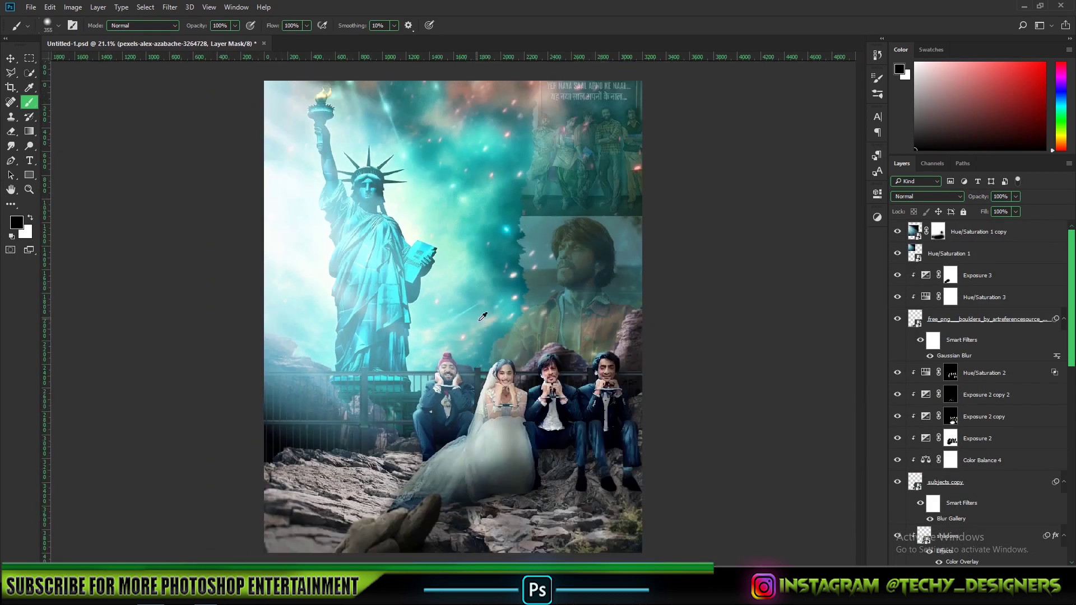
{"action": "scroll", "coordinate": [953, 392], "scroll_direction": "down", "scroll_amount": 5}
{"action": "left_click", "coordinate": [898, 380]}
{"action": "left_click", "coordinate": [897, 379]}
{"action": "left_click", "coordinate": [947, 380]}
{"action": "left_click", "coordinate": [967, 571]}
{"action": "scroll", "coordinate": [562, 298], "scroll_direction": "up", "scroll_amount": 7}
{"action": "key", "text": "bracketleft"}
{"action": "key", "text": "bracketleft"}
{"action": "key", "text": "bracketleft"}
{"action": "key", "text": "bracketleft"}
{"action": "key", "text": "bracketleft"}
{"action": "key", "text": "bracketleft"}
{"action": "key", "text": "bracketleft"}
{"action": "key", "text": "bracketleft"}
{"action": "key", "text": "bracketleft"}
{"action": "key", "text": "bracketleft"}
{"action": "key", "text": "bracketleft"}
{"action": "key", "text": "bracketleft"}
{"action": "key", "text": "bracketleft"}
{"action": "key", "text": "bracketleft"}
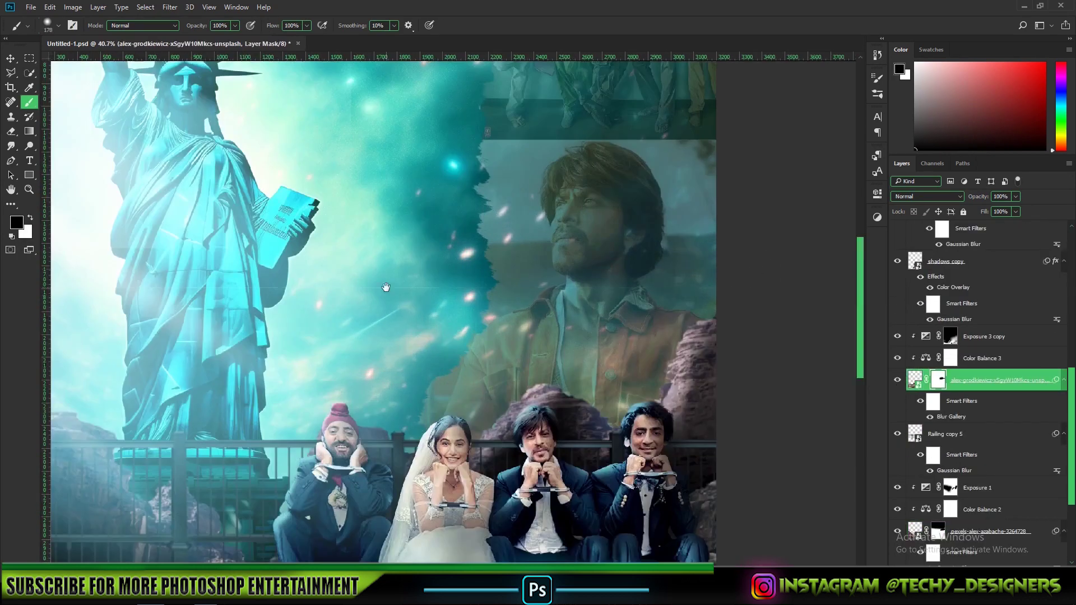
{"action": "scroll", "coordinate": [386, 287], "scroll_direction": "down", "scroll_amount": 3}
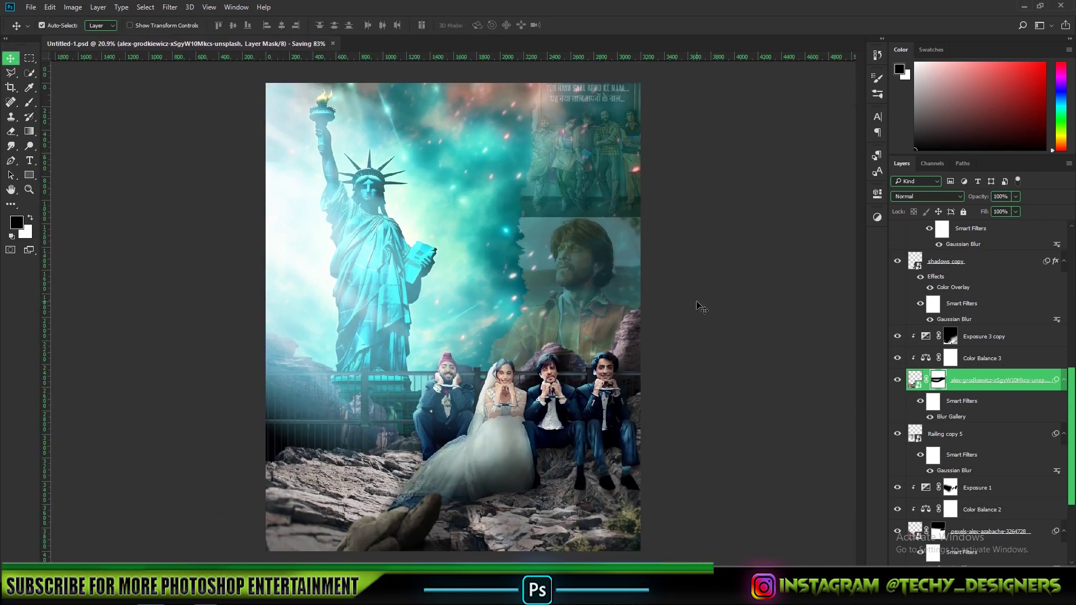
Step: Place the snow particles overlay image as an embedded layer above the optical flare layers
{"action": "left_click", "coordinate": [897, 232]}
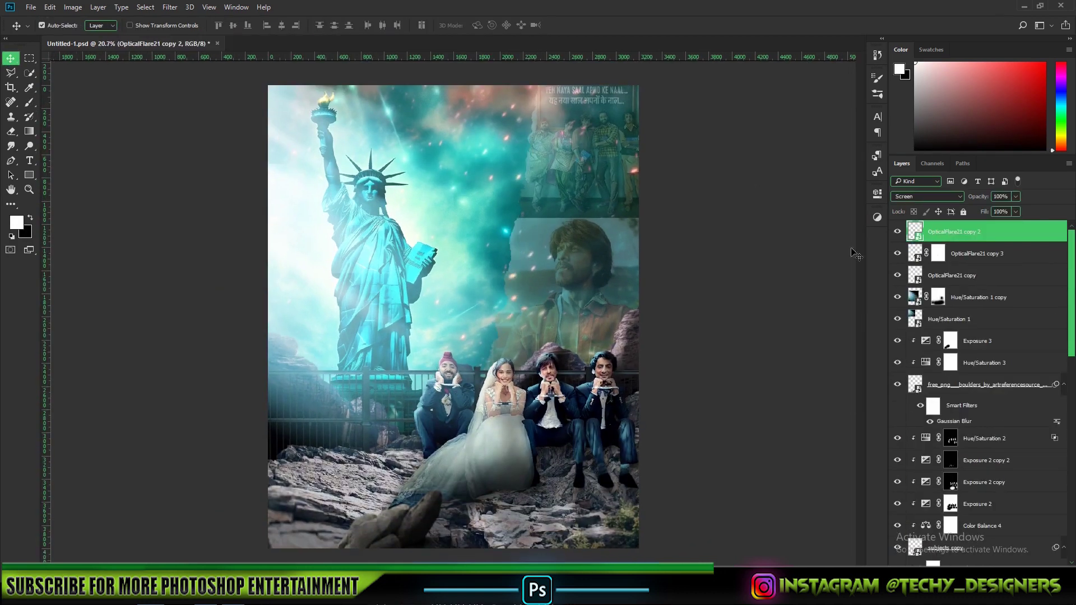
{"action": "scroll", "coordinate": [563, 414], "scroll_direction": "up", "scroll_amount": 7}
{"action": "left_click_drag", "start_coordinate": [417, 404], "coordinate": [493, 325]}
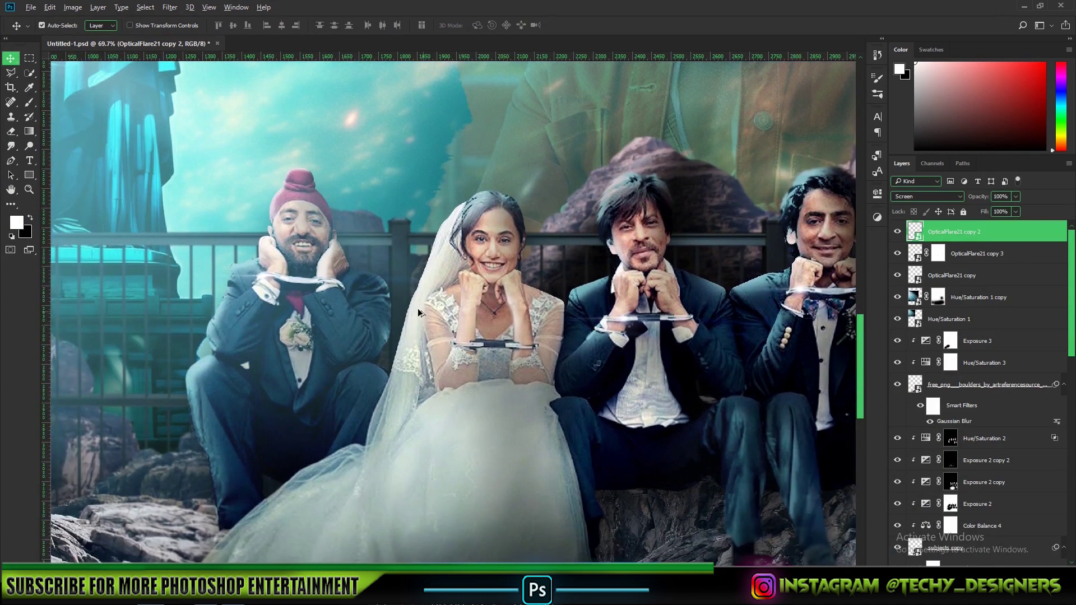
{"action": "scroll", "coordinate": [416, 309], "scroll_direction": "down", "scroll_amount": 5}
{"action": "scroll", "coordinate": [416, 312], "scroll_direction": "down", "scroll_amount": 2}
{"action": "left_click", "coordinate": [31, 6]}
{"action": "left_click", "coordinate": [101, 205]}
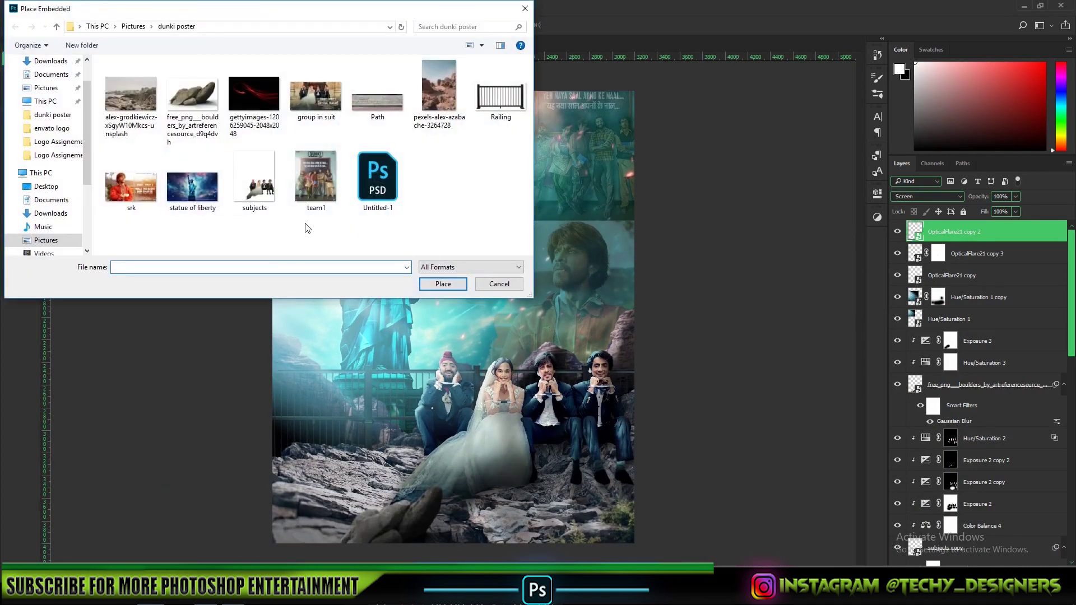
{"action": "scroll", "coordinate": [50, 180], "scroll_direction": "down", "scroll_amount": 3}
{"action": "left_click", "coordinate": [55, 200]}
{"action": "double_click", "coordinate": [129, 133]}
{"action": "double_click", "coordinate": [132, 90]}
{"action": "scroll", "coordinate": [252, 168], "scroll_direction": "down", "scroll_amount": 5}
{"action": "left_click", "coordinate": [237, 200]}
{"action": "double_click", "coordinate": [237, 200]}
Step: Enlarge the snow particles overlay to about 165% and move it down over the poster's lower part
{"action": "left_click_drag", "start_coordinate": [574, 438], "coordinate": [645, 514]}
{"action": "left_click_drag", "start_coordinate": [549, 412], "coordinate": [550, 550]}
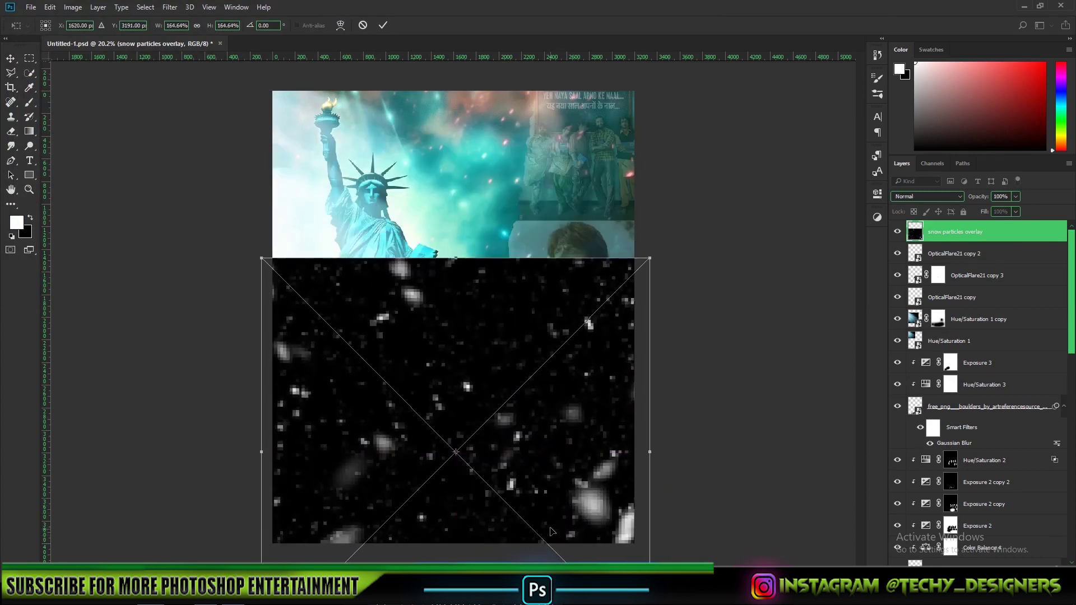
{"action": "key", "text": "Return"}
Step: Mask the snow particles overlay, fade its upper edge with a soft brush, and set its blend mode to Screen
{"action": "left_click", "coordinate": [966, 573]}
{"action": "key", "text": "b"}
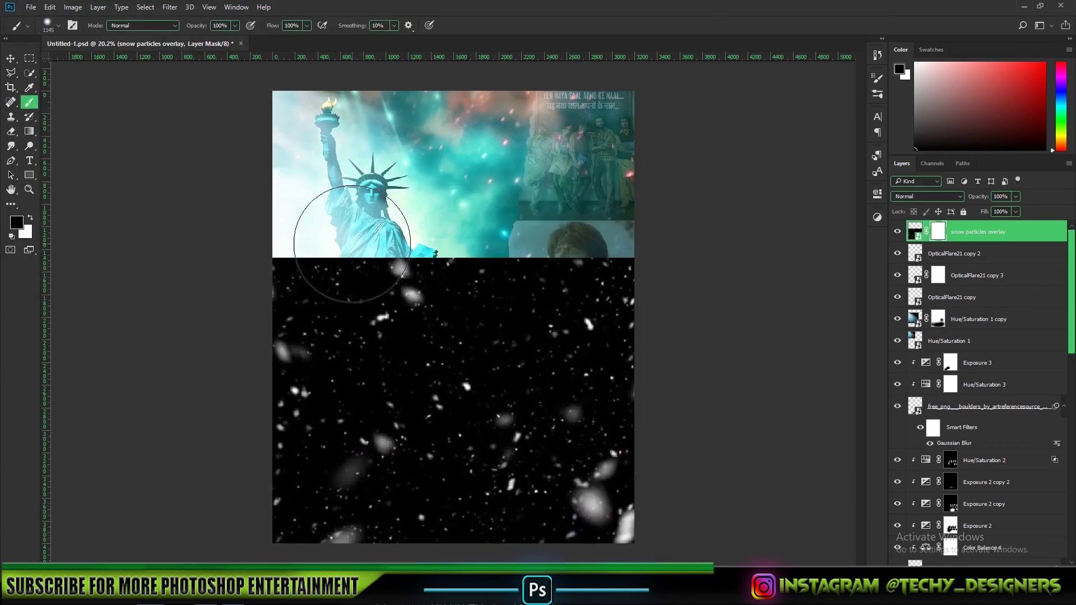
{"action": "right_click", "coordinate": [354, 244]}
{"action": "left_click", "coordinate": [415, 296]}
{"action": "left_click_drag", "start_coordinate": [259, 238], "coordinate": [733, 235]}
{"action": "left_click", "coordinate": [927, 196]}
{"action": "left_click", "coordinate": [919, 265]}
Step: Soften the snow mask's upper transition further, and brush at 23% flow to thin the flakes over the seated group
{"action": "scroll", "coordinate": [474, 382], "scroll_direction": "up", "scroll_amount": 3}
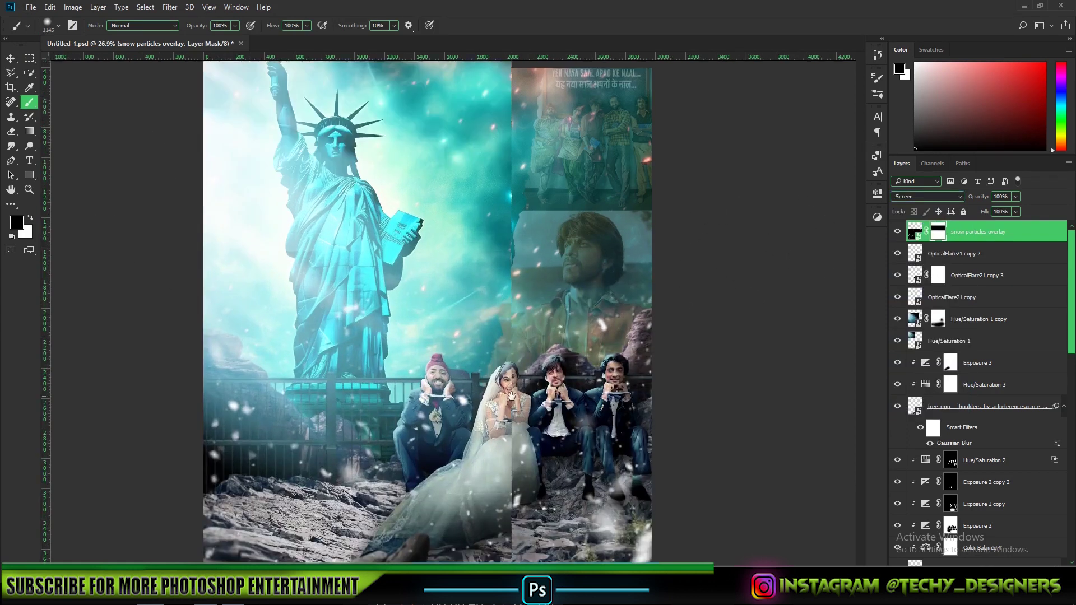
{"action": "left_click_drag", "start_coordinate": [457, 268], "coordinate": [550, 267]}
{"action": "left_click", "coordinate": [456, 267]}
{"action": "key", "text": "ctrl+z"}
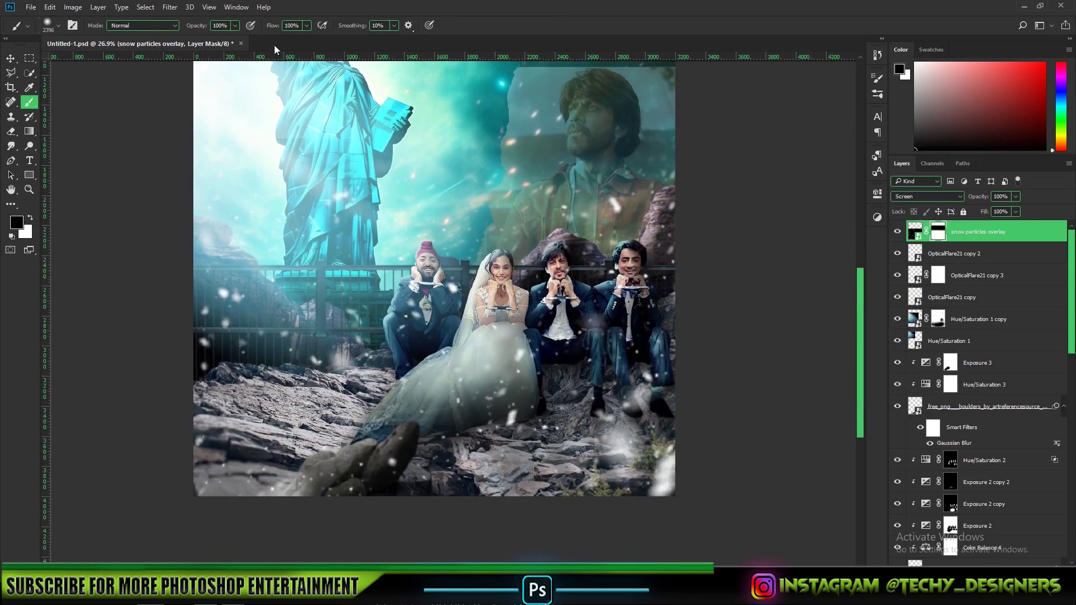
{"action": "left_click", "coordinate": [588, 284]}
{"action": "left_click_drag", "start_coordinate": [577, 282], "coordinate": [498, 281]}
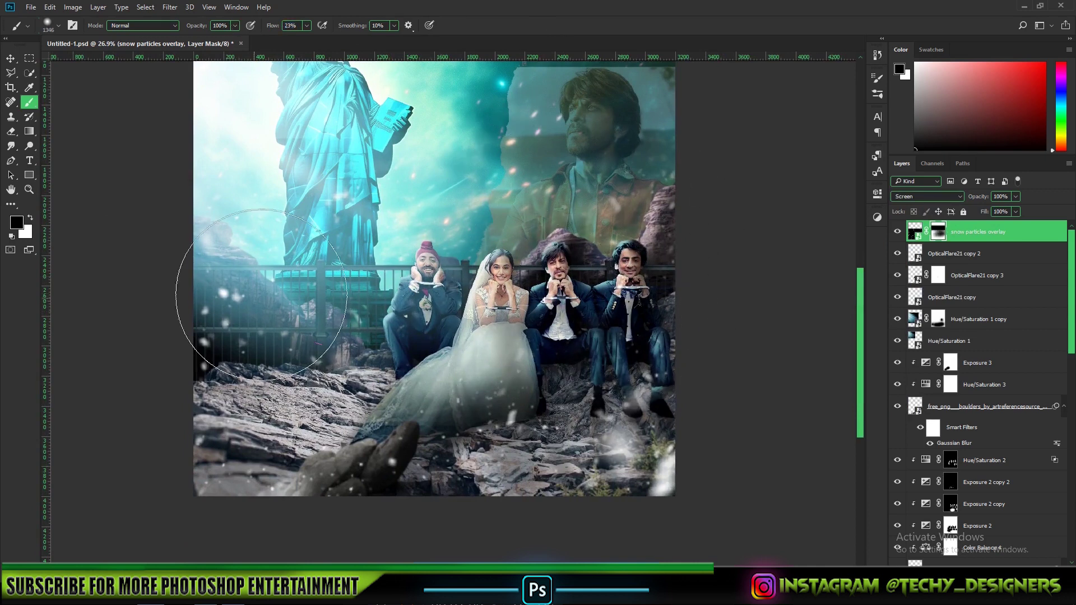
Step: Compare the poster with the snow particles overlay hidden and shown, up close and in full
{"action": "scroll", "coordinate": [527, 289], "scroll_direction": "up", "scroll_amount": 3}
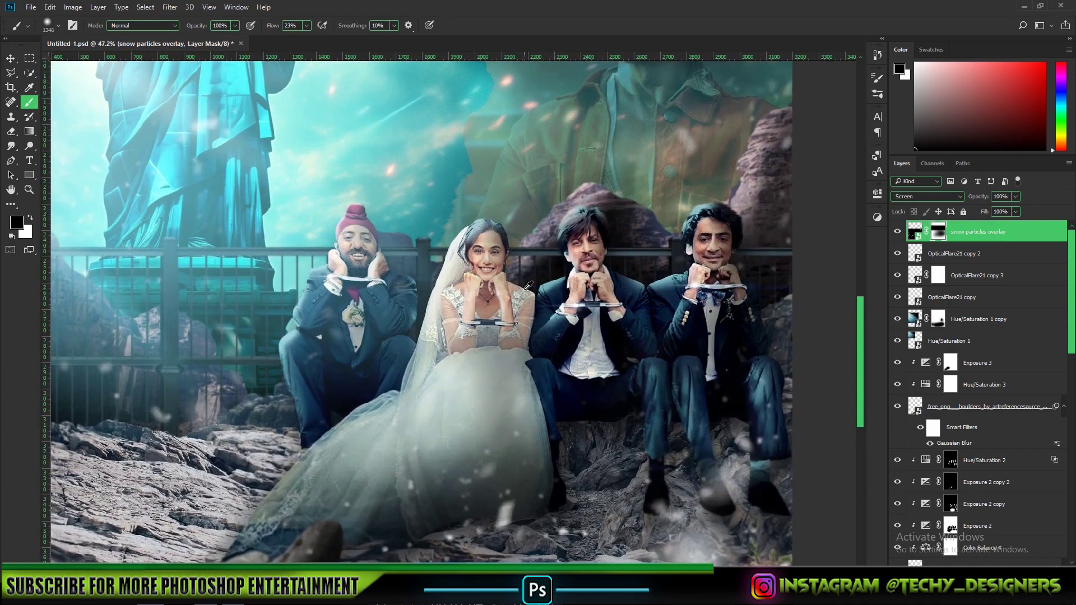
{"action": "left_click", "coordinate": [896, 234]}
{"action": "left_click", "coordinate": [896, 234]}
{"action": "left_click", "coordinate": [896, 234]}
{"action": "left_click", "coordinate": [896, 233]}
{"action": "left_click", "coordinate": [896, 234]}
{"action": "left_click", "coordinate": [896, 233]}
{"action": "scroll", "coordinate": [635, 237], "scroll_direction": "down", "scroll_amount": 3}
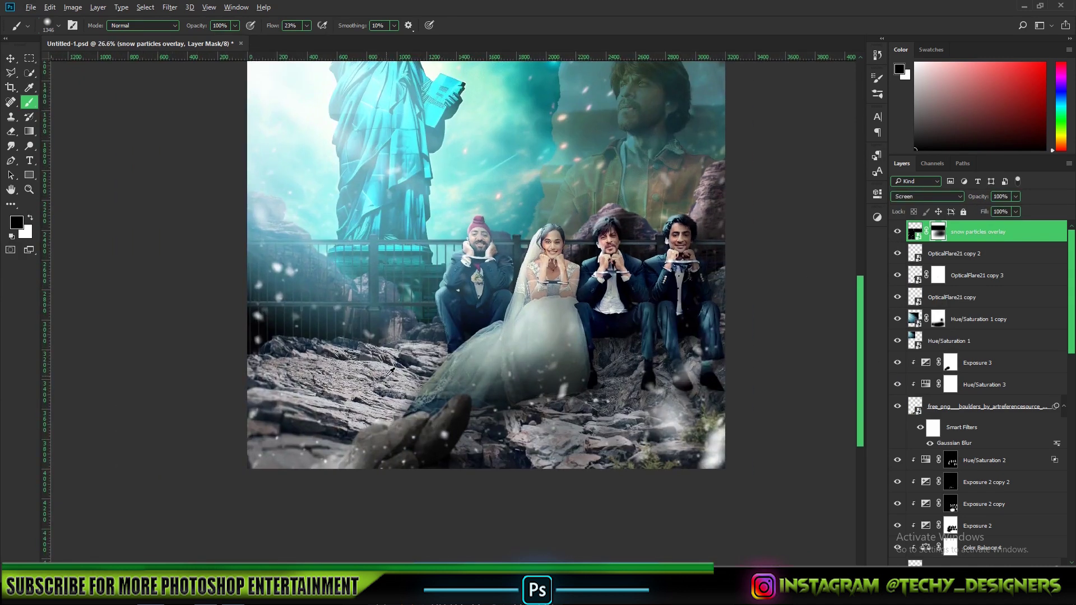
{"action": "left_click", "coordinate": [10, 57]}
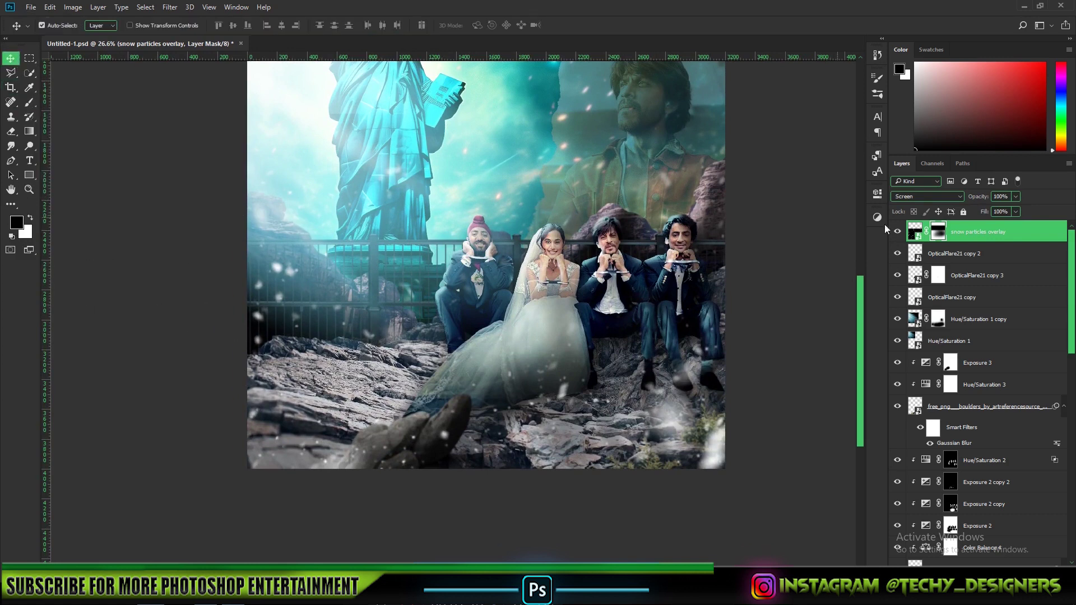
{"action": "scroll", "coordinate": [684, 325], "scroll_direction": "down", "scroll_amount": 1}
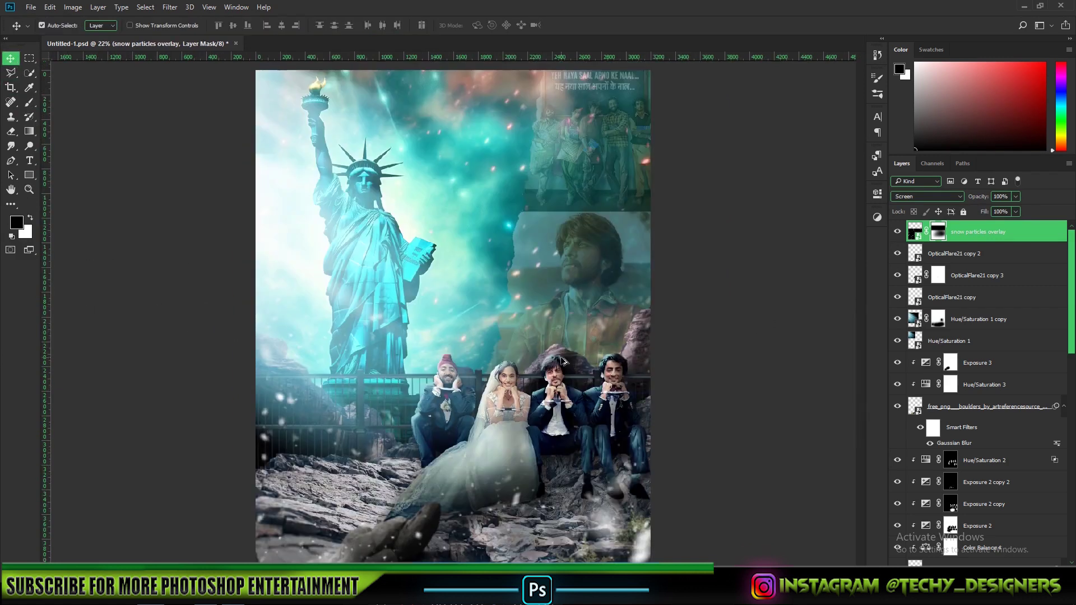
{"action": "scroll", "coordinate": [563, 361], "scroll_direction": "up", "scroll_amount": 1}
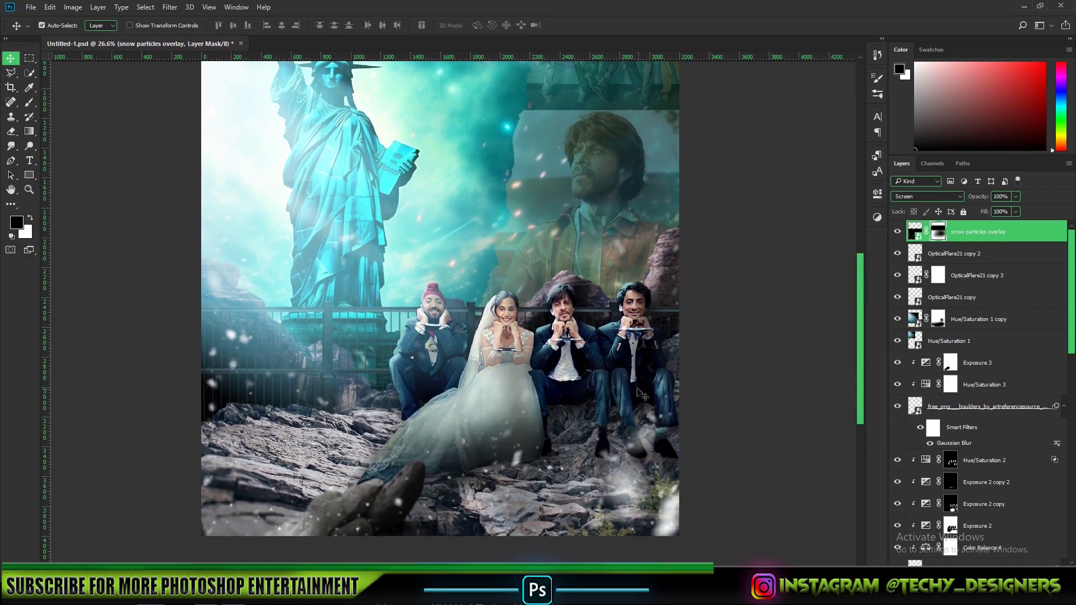
{"action": "left_click_drag", "start_coordinate": [980, 198], "coordinate": [1011, 202]}
{"action": "left_click", "coordinate": [170, 6]}
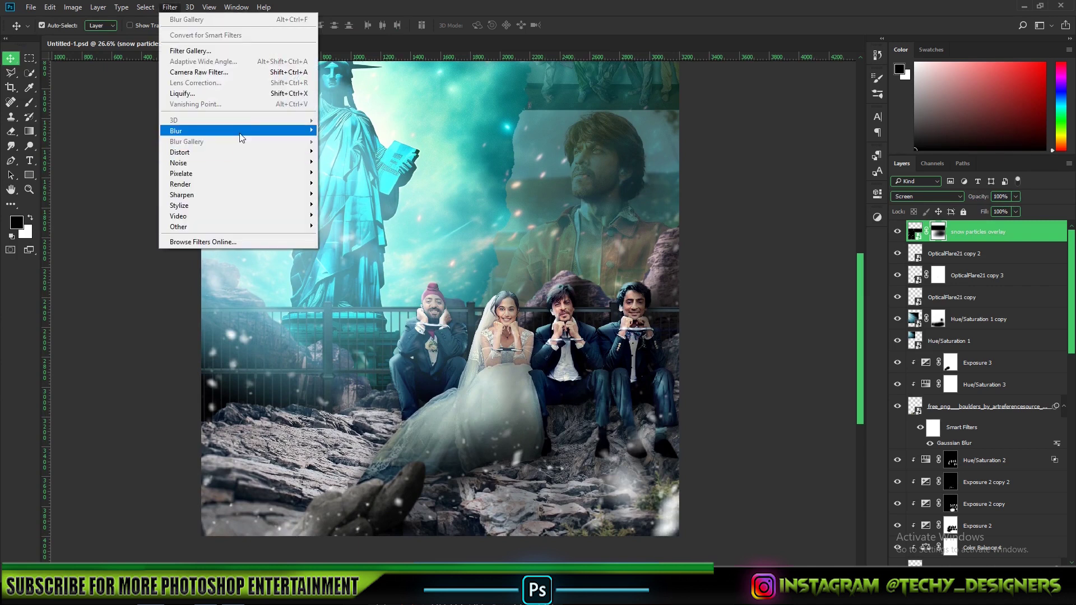
{"action": "mouse_move", "coordinate": [242, 136]}
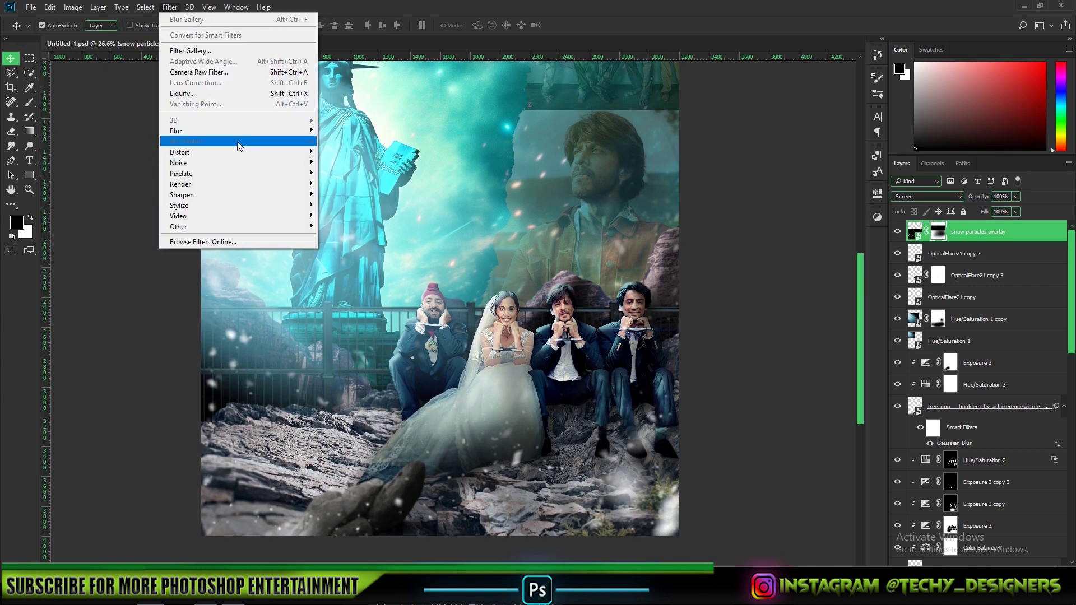
{"action": "left_click", "coordinate": [346, 194]}
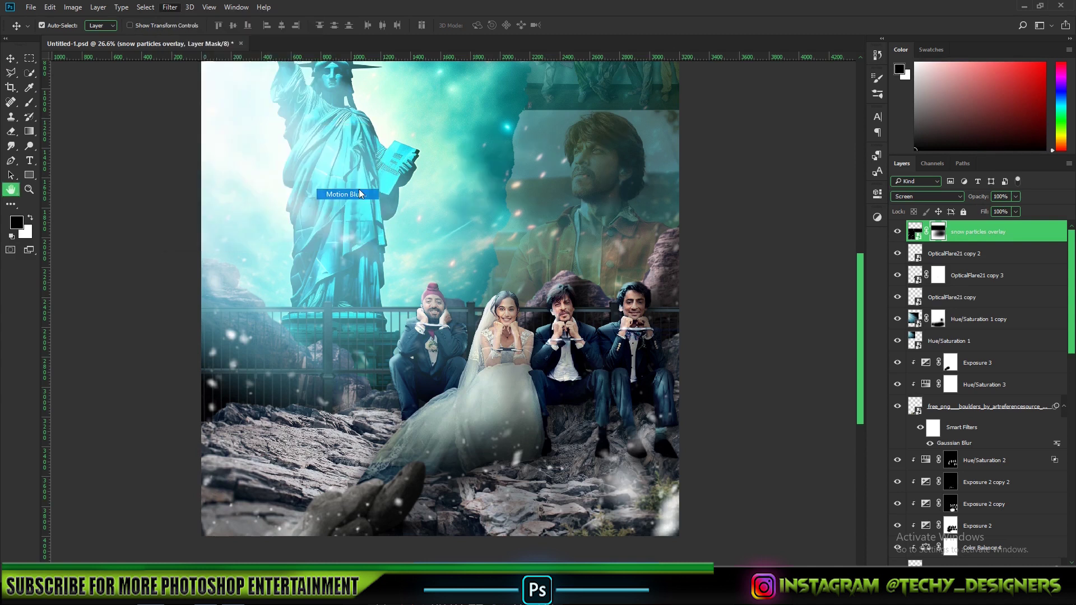
{"action": "left_click", "coordinate": [580, 188]}
{"action": "left_click", "coordinate": [581, 188]}
{"action": "left_click_drag", "start_coordinate": [549, 287], "coordinate": [560, 295]}
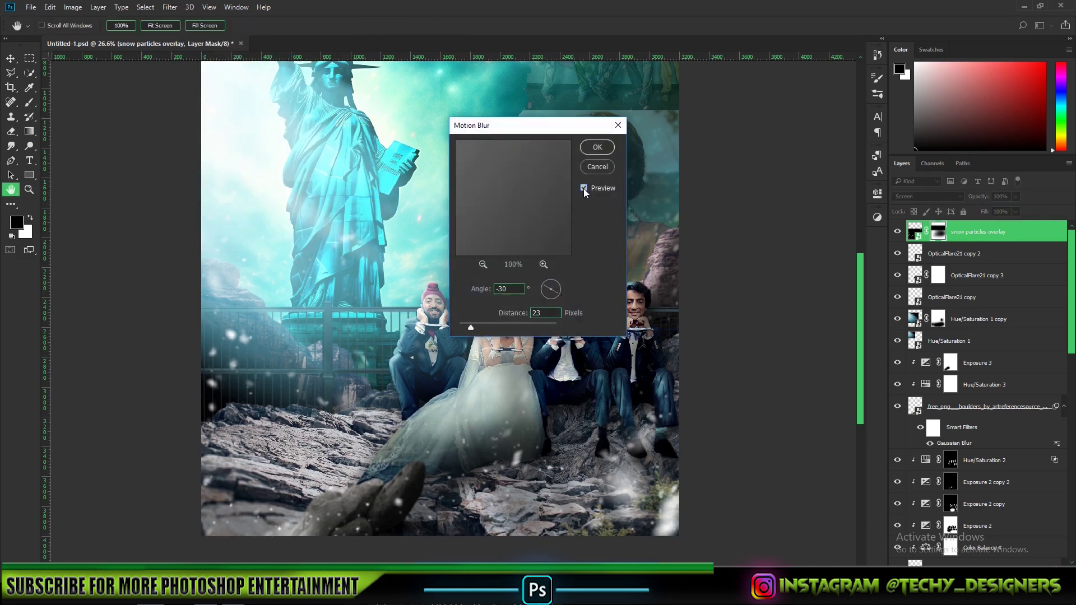
{"action": "left_click", "coordinate": [597, 167]}
Step: Toggle the snow particles overlay to judge its effect, finishing with a view of the whole poster
{"action": "left_click", "coordinate": [898, 232]}
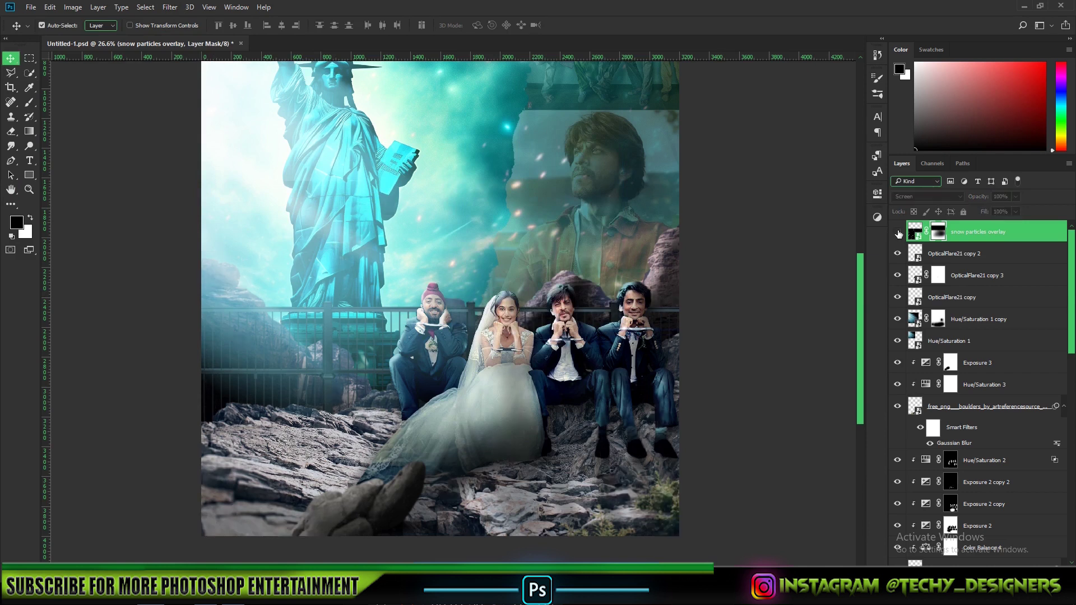
{"action": "left_click", "coordinate": [898, 233]}
{"action": "left_click", "coordinate": [898, 233]}
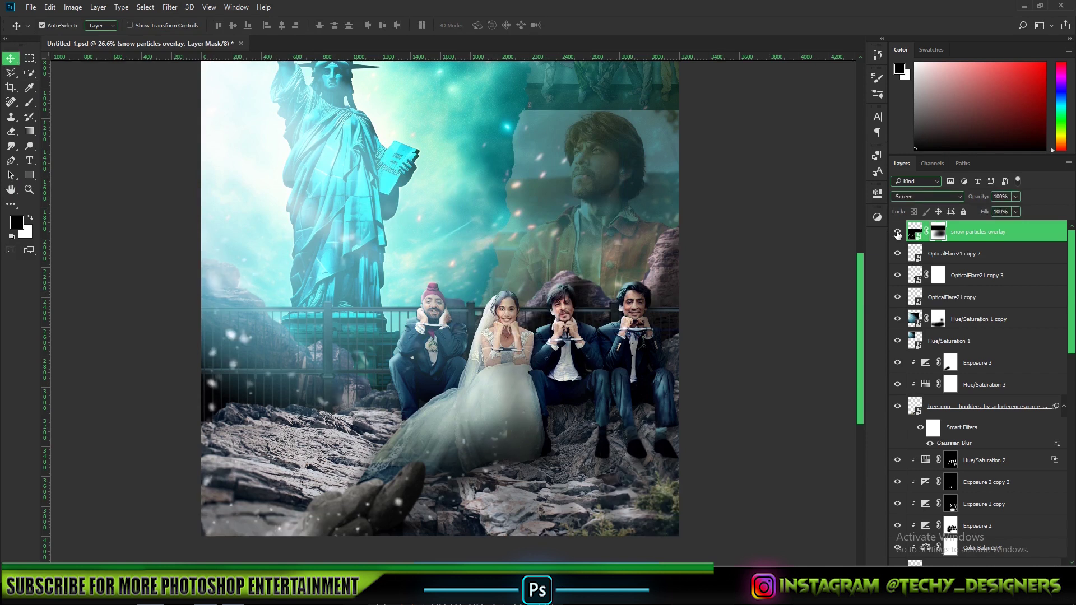
{"action": "scroll", "coordinate": [493, 379], "scroll_direction": "down", "scroll_amount": 2}
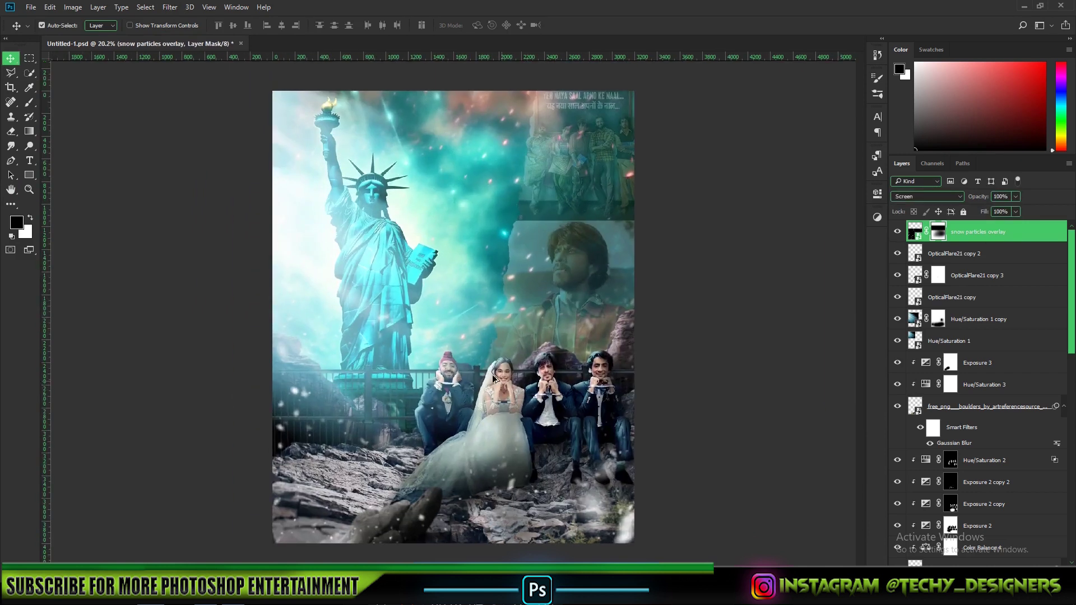
Step: Place the DUNKI title screenshot from the Downloads folder as an embedded image and scale it slightly narrower than the poster
{"action": "left_click", "coordinate": [31, 7]}
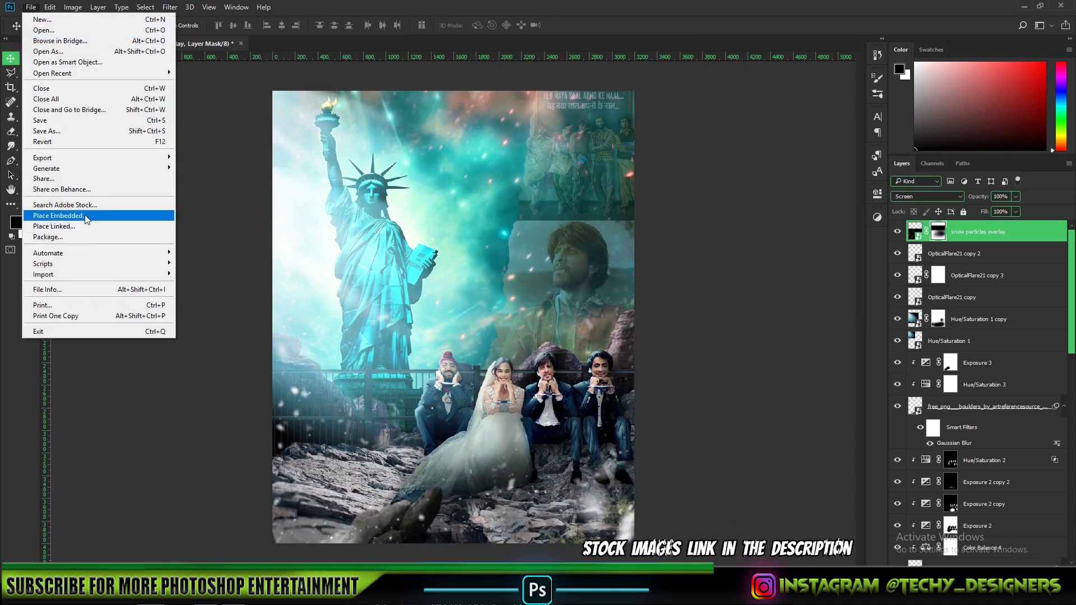
{"action": "left_click", "coordinate": [87, 218]}
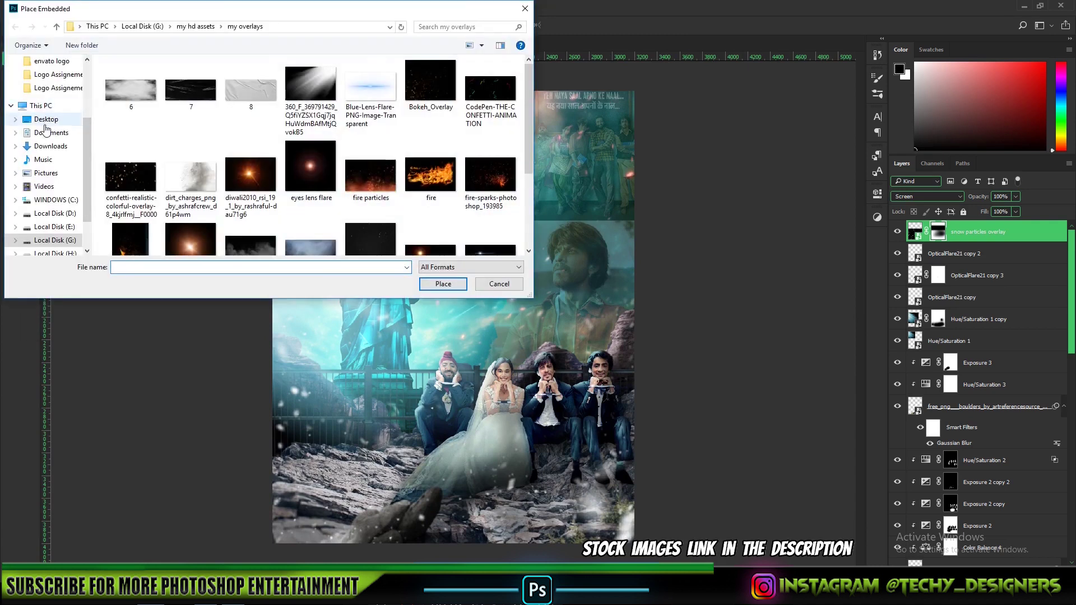
{"action": "left_click", "coordinate": [51, 146]}
{"action": "double_click", "coordinate": [133, 107]}
{"action": "double_click", "coordinate": [203, 105]}
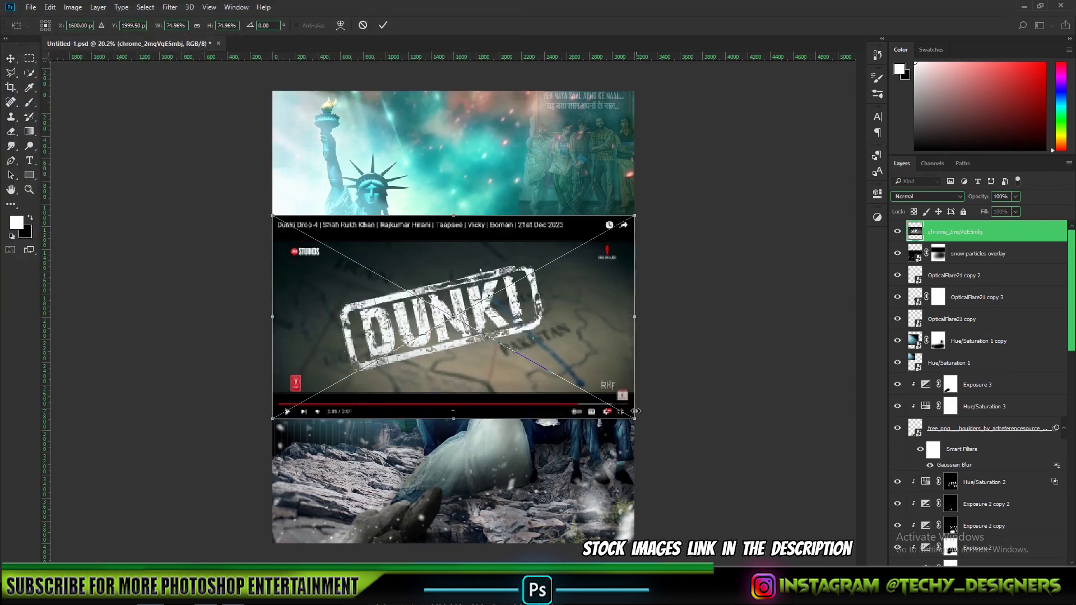
{"action": "left_click_drag", "start_coordinate": [633, 420], "coordinate": [613, 408]}
{"action": "key", "text": "Return"}
Step: Mask the title screenshot to a rectangular selection drawn around the DUNKI stamp
{"action": "left_click", "coordinate": [30, 59]}
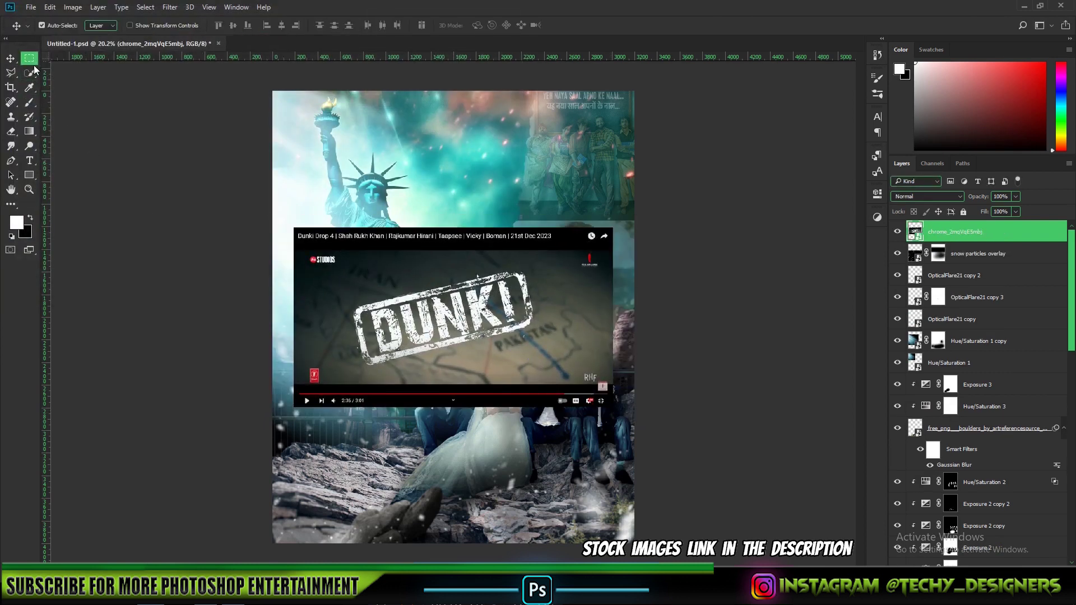
{"action": "left_click_drag", "start_coordinate": [341, 258], "coordinate": [539, 373]}
{"action": "left_click", "coordinate": [966, 572]}
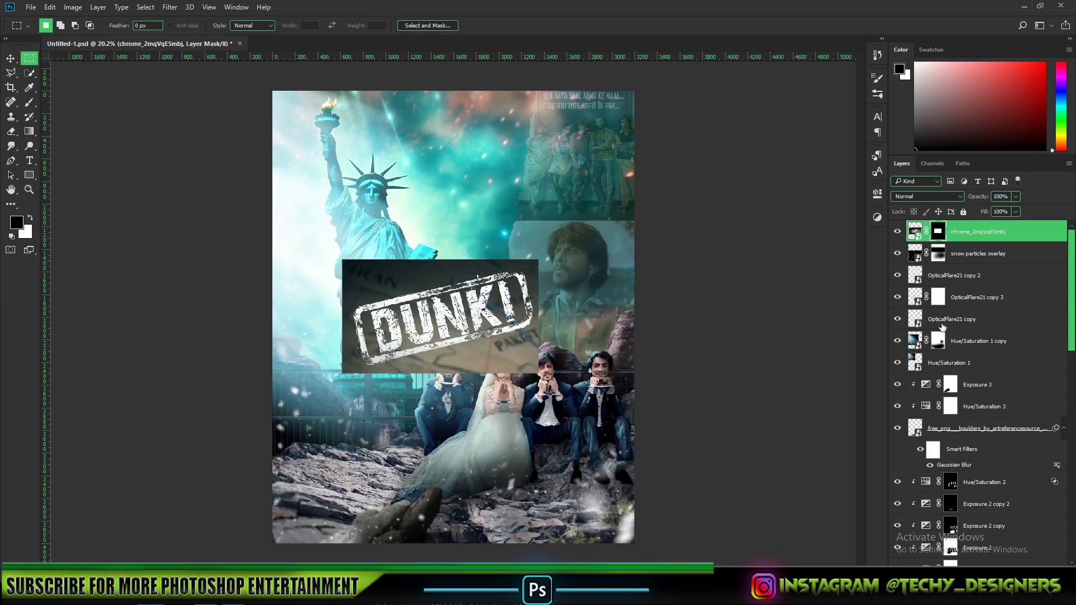
Step: Paint black on the title's mask with a soft brush to hide the background outside the stamp's tilted frame
{"action": "key", "text": "b"}
{"action": "scroll", "coordinate": [426, 383], "scroll_direction": "up", "scroll_amount": 7}
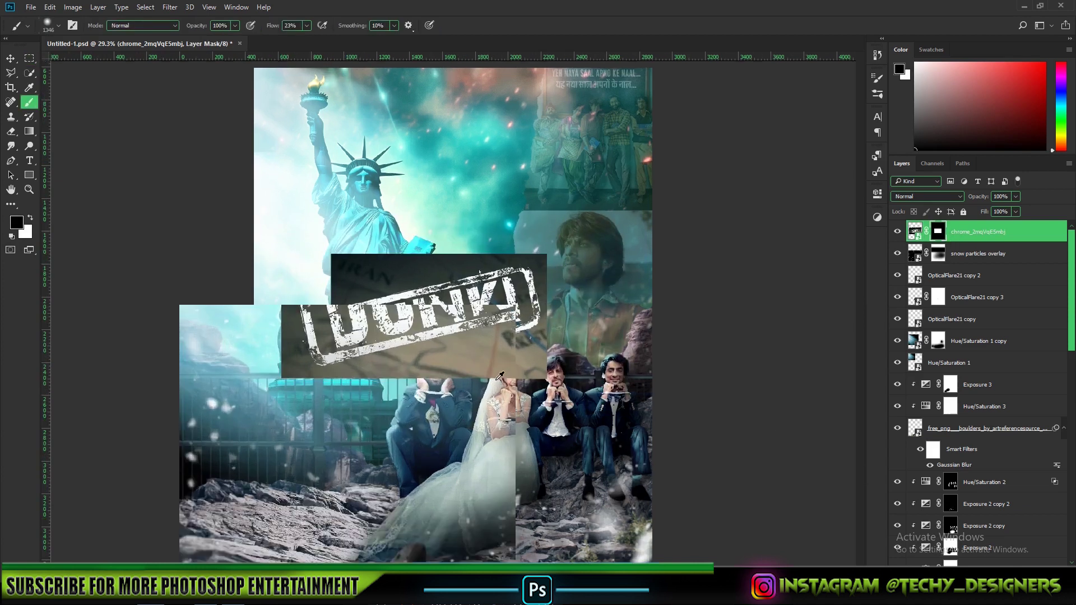
{"action": "left_click_drag", "start_coordinate": [426, 384], "coordinate": [437, 386]}
{"action": "mouse_move", "coordinate": [210, 379]}
{"action": "left_mouse_down"}
{"action": "mouse_move", "coordinate": [500, 398]}
{"action": "mouse_move", "coordinate": [693, 300]}
{"action": "mouse_move", "coordinate": [653, 291]}
{"action": "mouse_move", "coordinate": [382, 367]}
{"action": "mouse_move", "coordinate": [233, 331]}
{"action": "mouse_move", "coordinate": [187, 101]}
{"action": "mouse_move", "coordinate": [173, 221]}
{"action": "mouse_move", "coordinate": [643, 136]}
{"action": "mouse_move", "coordinate": [144, 155]}
{"action": "mouse_move", "coordinate": [214, 174]}
{"action": "mouse_move", "coordinate": [488, 132]}
{"action": "mouse_move", "coordinate": [633, 131]}
{"action": "mouse_move", "coordinate": [622, 179]}
{"action": "mouse_move", "coordinate": [642, 314]}
{"action": "mouse_move", "coordinate": [225, 393]}
{"action": "mouse_move", "coordinate": [229, 221]}
{"action": "mouse_move", "coordinate": [74, 74]}
{"action": "left_mouse_up"}
{"action": "left_click", "coordinate": [11, 58]}
{"action": "scroll", "coordinate": [392, 264], "scroll_direction": "down", "scroll_amount": 5}
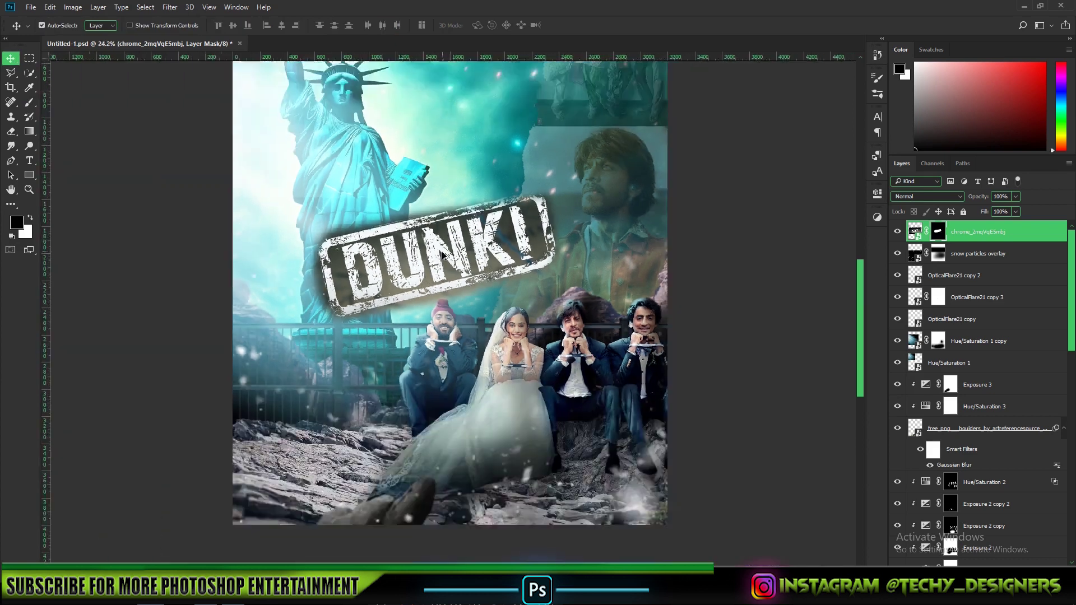
Step: Set the DUNKI stamp's blend mode to Screen, and straighten, slightly enlarge and move it onto the rocks in the poster's lower-left corner
{"action": "left_click", "coordinate": [913, 196]}
{"action": "left_click", "coordinate": [923, 274]}
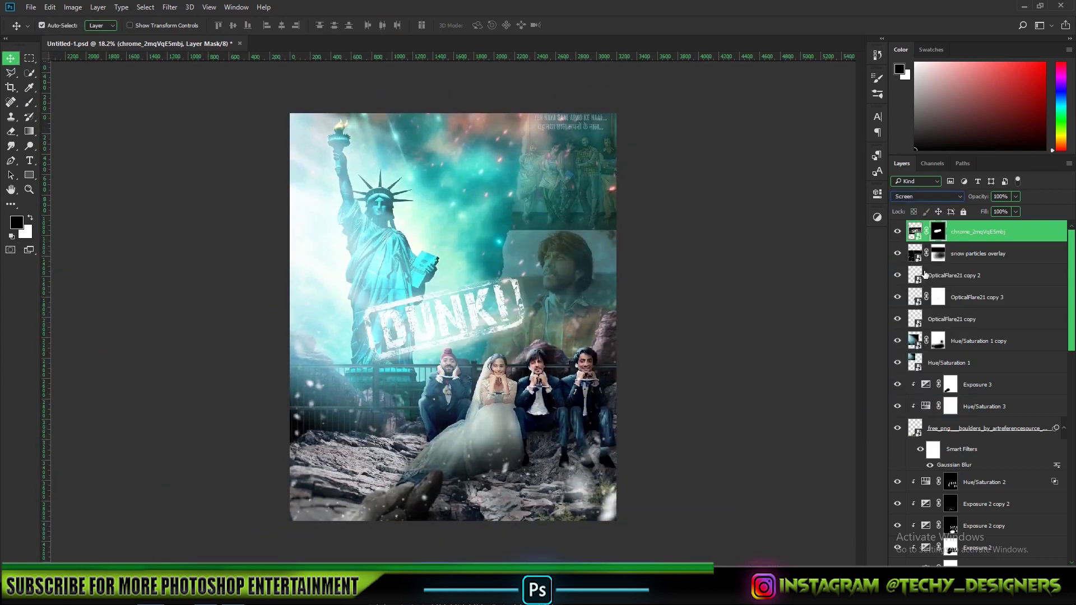
{"action": "key", "text": "ctrl+t"}
{"action": "left_click_drag", "start_coordinate": [537, 325], "coordinate": [482, 482]}
{"action": "left_click_drag", "start_coordinate": [555, 423], "coordinate": [571, 418]}
{"action": "mouse_move", "coordinate": [429, 461]}
{"action": "left_mouse_down"}
{"action": "mouse_move", "coordinate": [454, 391]}
{"action": "mouse_move", "coordinate": [421, 480]}
{"action": "mouse_move", "coordinate": [437, 230]}
{"action": "mouse_move", "coordinate": [560, 168]}
{"action": "mouse_move", "coordinate": [556, 148]}
{"action": "mouse_move", "coordinate": [424, 476]}
{"action": "mouse_move", "coordinate": [425, 468]}
{"action": "left_mouse_up"}
{"action": "key", "text": "Return"}
Step: Brush black at 23% flow on the stamp's mask to clear the haze around its lower edge
{"action": "scroll", "coordinate": [377, 501], "scroll_direction": "up", "scroll_amount": 3}
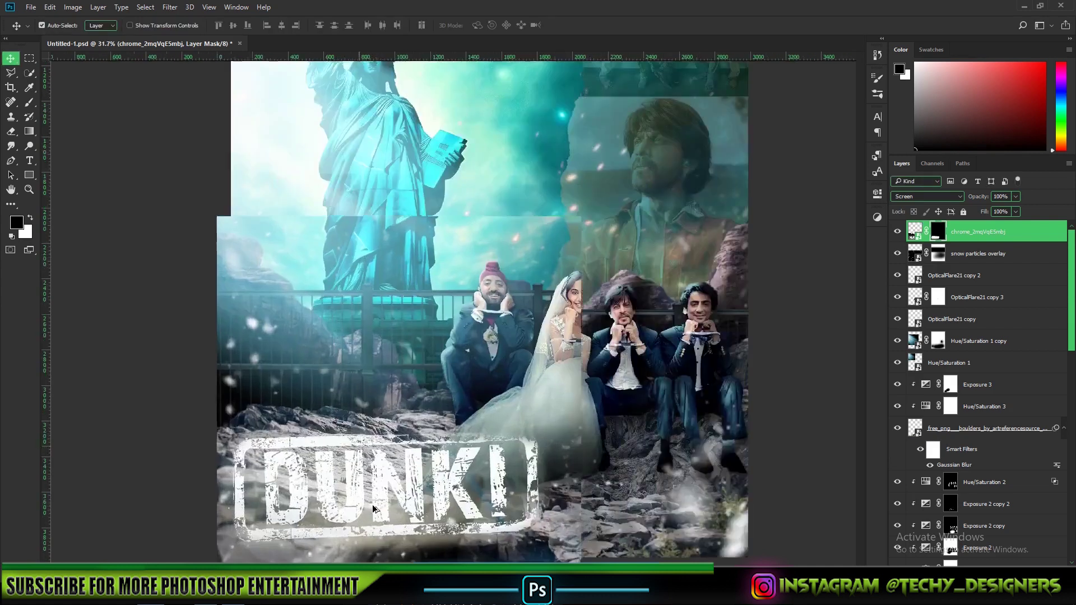
{"action": "scroll", "coordinate": [373, 509], "scroll_direction": "up", "scroll_amount": 1}
{"action": "key", "text": "b"}
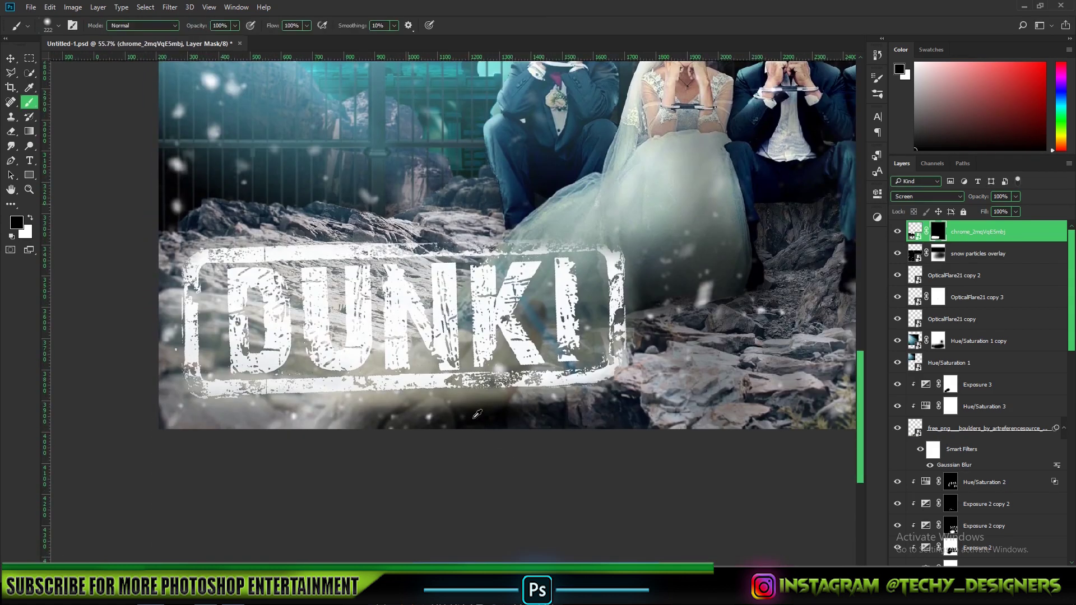
{"action": "scroll", "coordinate": [473, 418], "scroll_direction": "up", "scroll_amount": 1}
{"action": "mouse_move", "coordinate": [640, 395]}
{"action": "left_mouse_down"}
{"action": "mouse_move", "coordinate": [240, 404]}
{"action": "mouse_move", "coordinate": [758, 394]}
{"action": "left_mouse_up"}
{"action": "scroll", "coordinate": [560, 360], "scroll_direction": "down", "scroll_amount": 1}
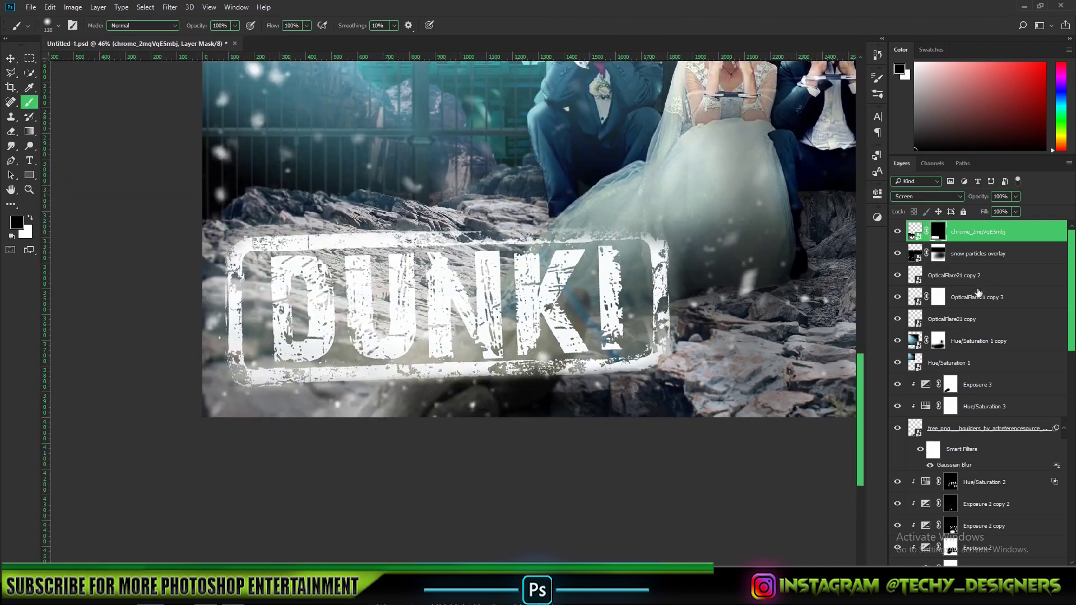
Step: Add a Levels adjustment clipped to the DUNKI stamp and darken its shadows and midtones to suppress the leftover background
{"action": "left_click", "coordinate": [1003, 569]}
{"action": "left_click", "coordinate": [986, 387]}
{"action": "mouse_move", "coordinate": [849, 303]}
{"action": "left_mouse_down"}
{"action": "mouse_move", "coordinate": [832, 306]}
{"action": "mouse_move", "coordinate": [850, 304]}
{"action": "left_mouse_up"}
{"action": "left_click", "coordinate": [780, 379]}
{"action": "left_click_drag", "start_coordinate": [779, 304], "coordinate": [822, 305]}
{"action": "left_click_drag", "start_coordinate": [726, 304], "coordinate": [752, 305]}
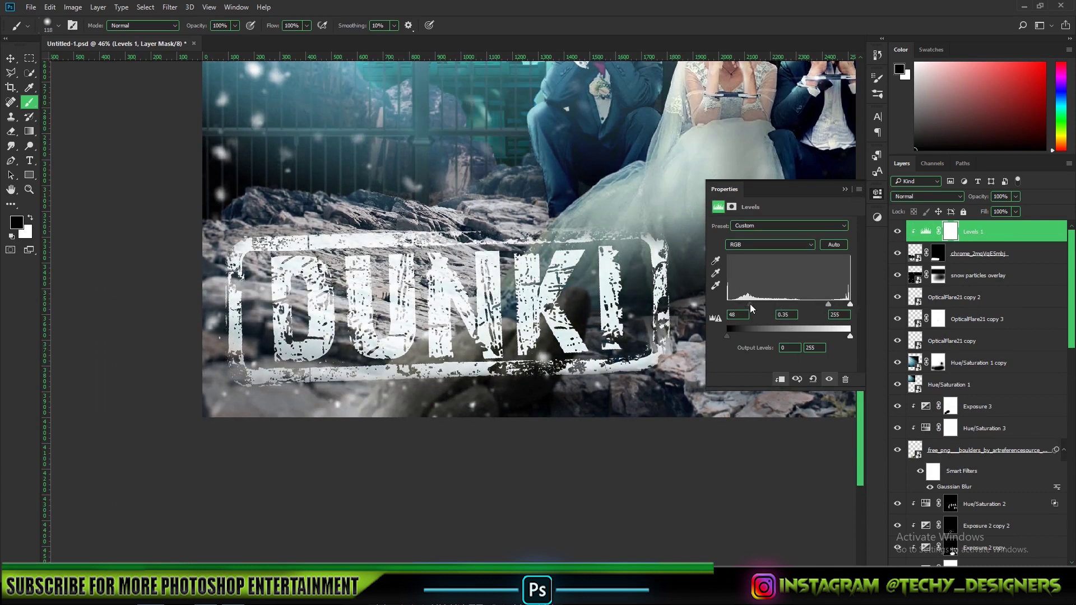
{"action": "left_click_drag", "start_coordinate": [828, 305], "coordinate": [821, 305]}
{"action": "mouse_move", "coordinate": [749, 305]}
{"action": "left_mouse_down"}
{"action": "mouse_move", "coordinate": [773, 304]}
{"action": "mouse_move", "coordinate": [751, 305]}
{"action": "left_mouse_up"}
{"action": "left_click", "coordinate": [844, 190]}
Step: Compare the full poster with the title's Levels adjustment hidden and shown
{"action": "key", "text": "ctrl+0"}
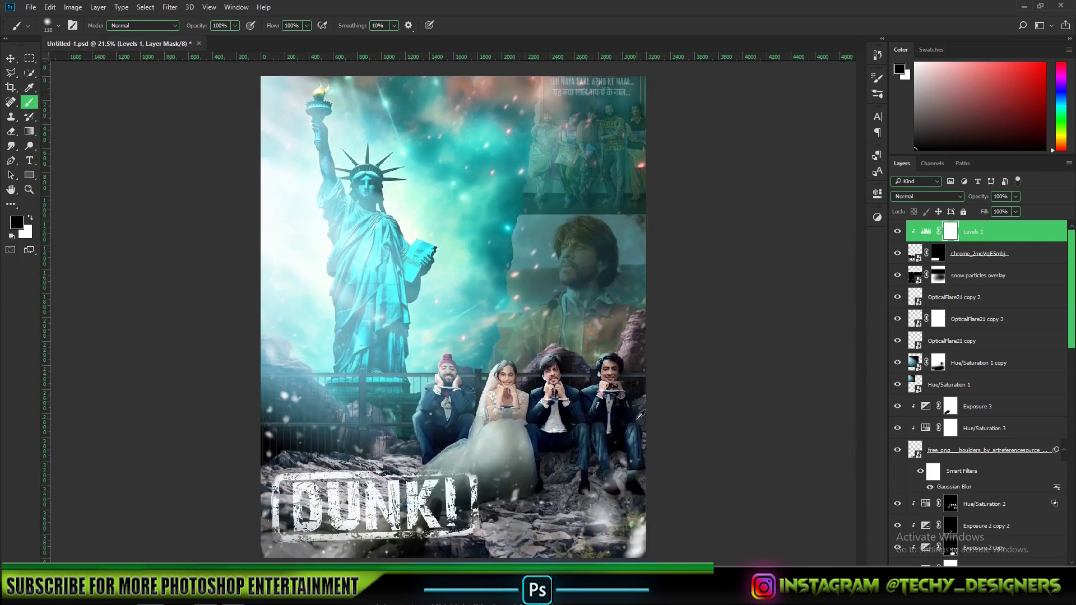
{"action": "left_click", "coordinate": [11, 58]}
{"action": "left_click", "coordinate": [898, 231]}
{"action": "left_click", "coordinate": [898, 231]}
Step: Refine the DUNKI stamp's mask, brushing black around the frame and white to restore missing parts of its upper edge and letters
{"action": "scroll", "coordinate": [420, 461], "scroll_direction": "up", "scroll_amount": 6}
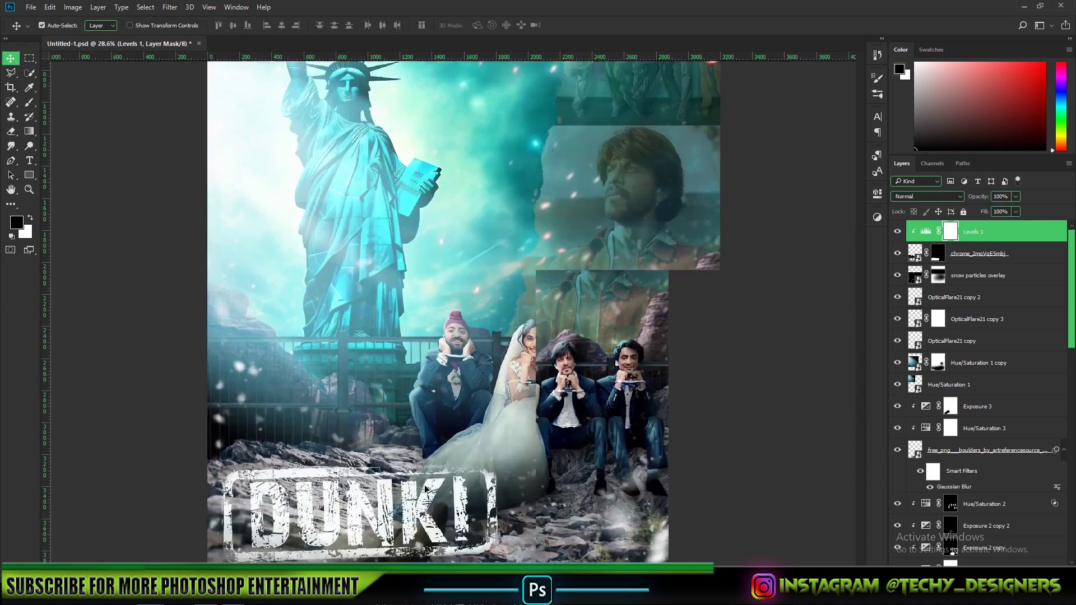
{"action": "left_click_drag", "start_coordinate": [433, 504], "coordinate": [482, 297]}
{"action": "left_click", "coordinate": [939, 255]}
{"action": "key", "text": "b"}
{"action": "scroll", "coordinate": [387, 293], "scroll_direction": "up", "scroll_amount": 2}
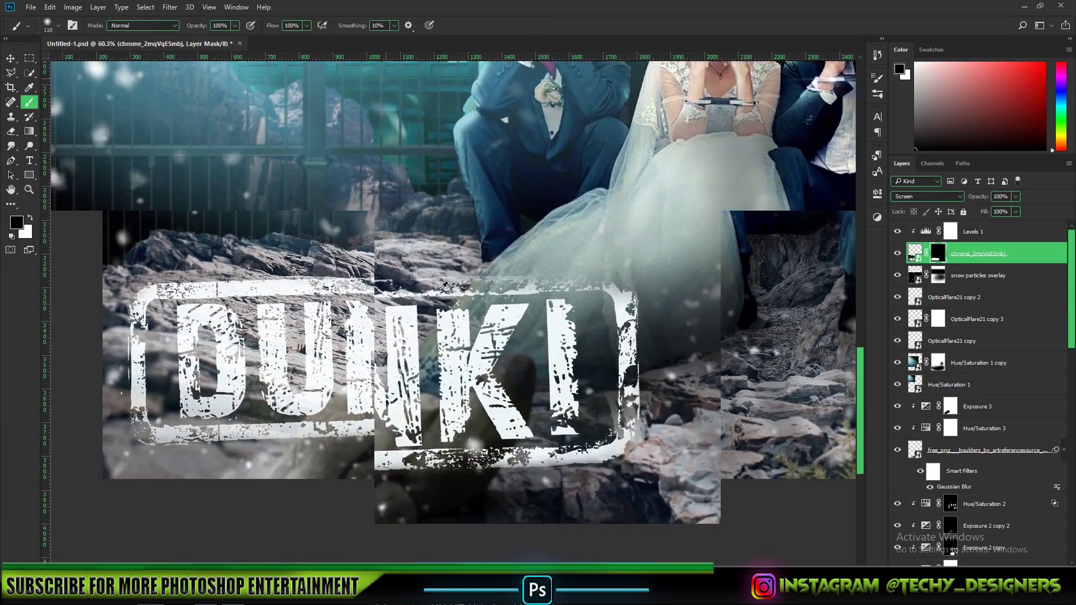
{"action": "left_click_drag", "start_coordinate": [388, 294], "coordinate": [406, 291]}
{"action": "key", "text": "x"}
{"action": "left_click_drag", "start_coordinate": [317, 291], "coordinate": [649, 289]}
{"action": "key", "text": "space"}
{"action": "left_click_drag", "start_coordinate": [289, 346], "coordinate": [407, 288]}
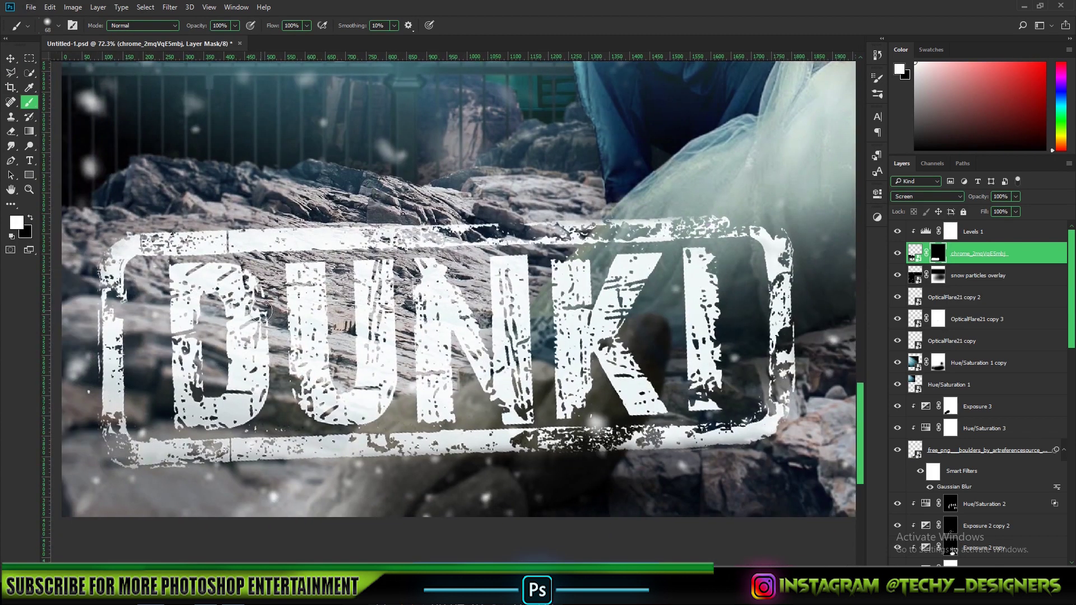
{"action": "left_click", "coordinate": [11, 58]}
{"action": "key", "text": "ctrl+0"}
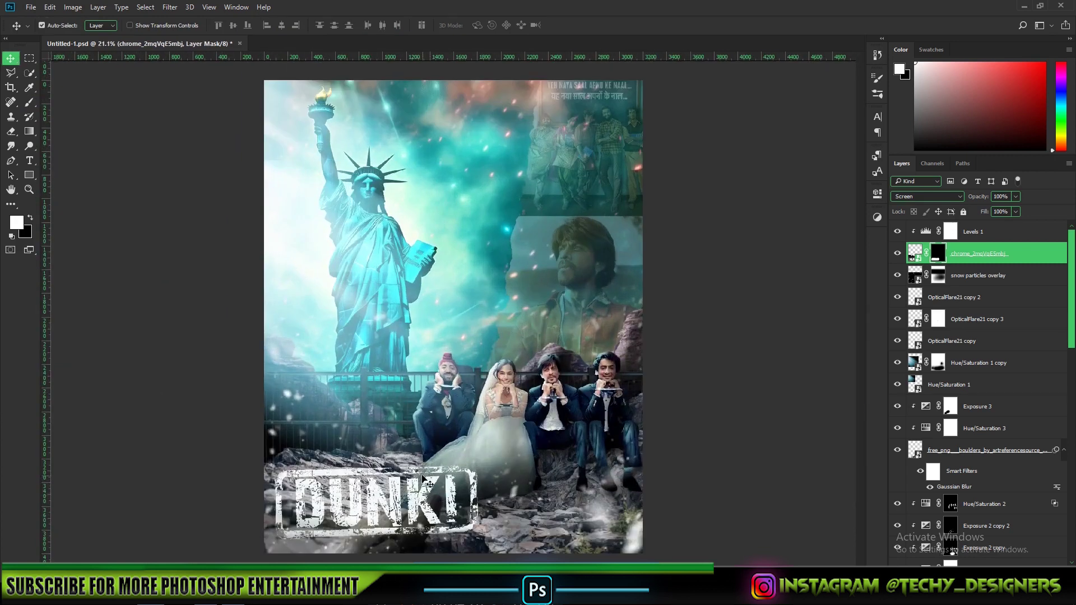
Step: Try nudging the DUNKI stamp slightly, undo the move, and review the whole poster
{"action": "left_click_drag", "start_coordinate": [415, 469], "coordinate": [410, 476]}
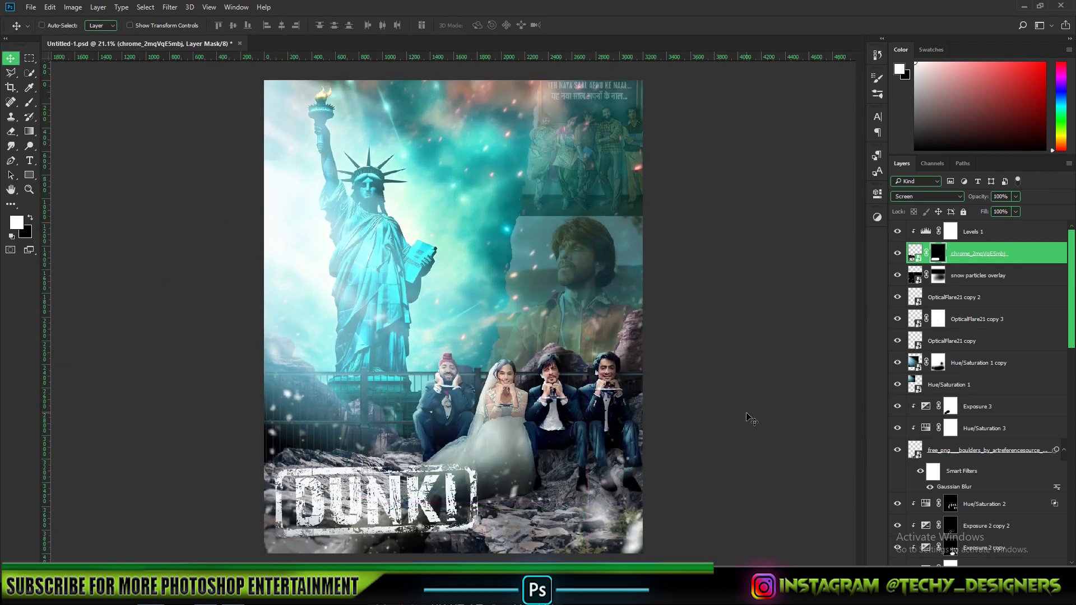
{"action": "key", "text": "ctrl+z"}
{"action": "scroll", "coordinate": [425, 485], "scroll_direction": "up", "scroll_amount": 5}
{"action": "scroll", "coordinate": [432, 485], "scroll_direction": "down", "scroll_amount": 6}
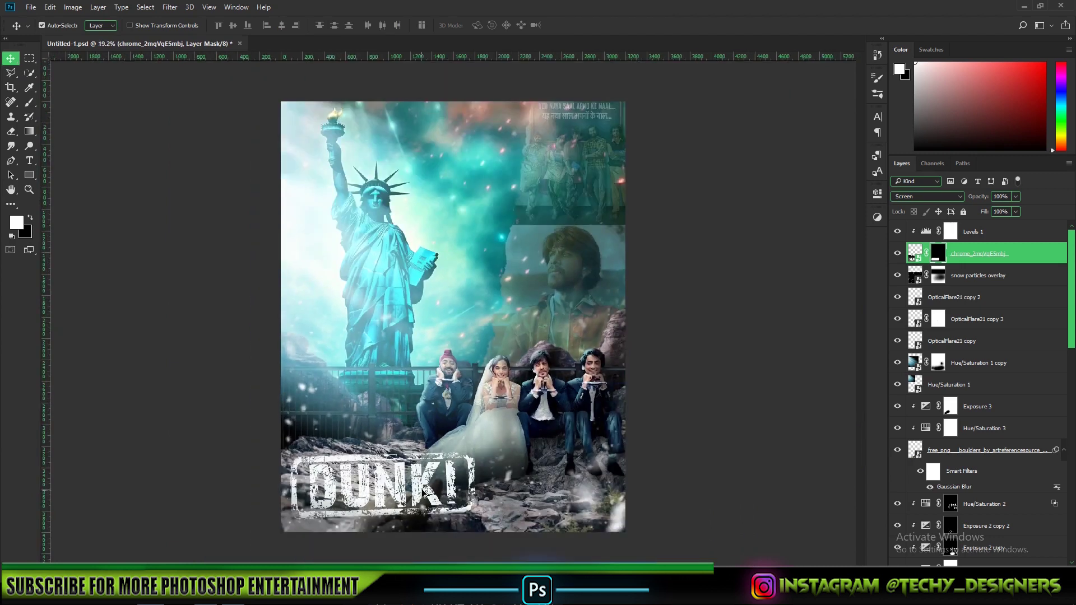
{"action": "key", "text": "ctrl+0"}
Step: Try stamping all visible layers into a merged layer above the Levels adjustment
{"action": "left_click", "coordinate": [1020, 234]}
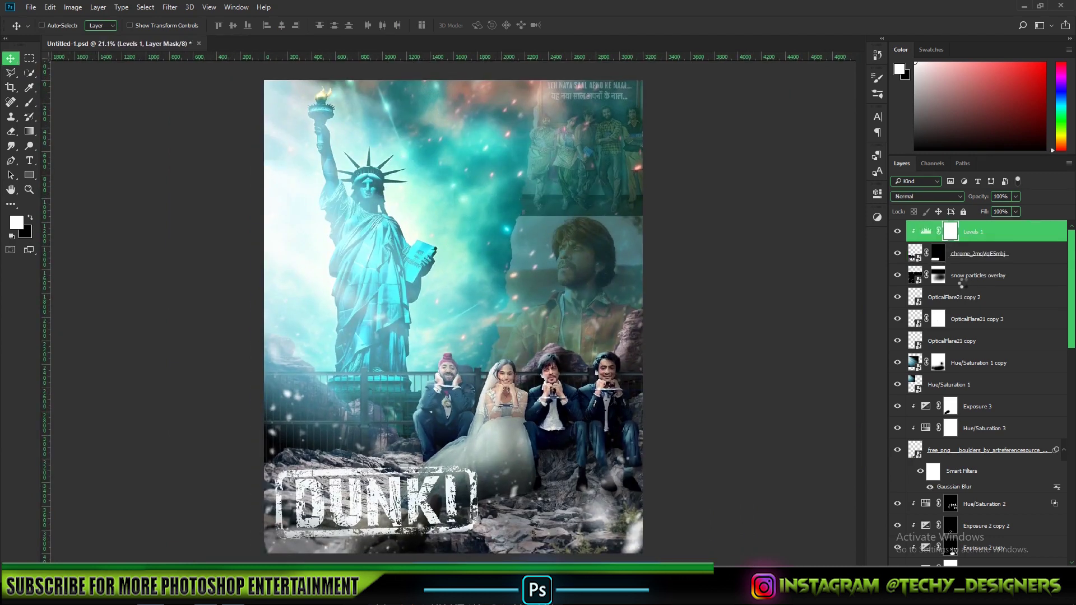
{"action": "key", "text": "ctrl+alt+shift+e"}
{"action": "right_click", "coordinate": [962, 237]}
{"action": "left_click", "coordinate": [899, 209]}
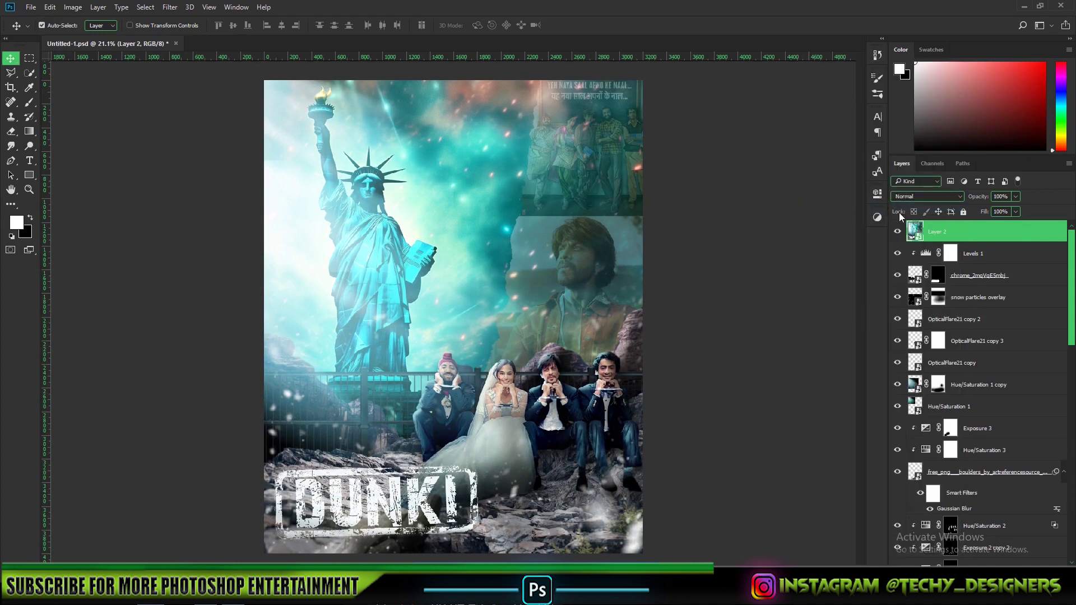
Step: Apply a Gaussian Blur with a 2-pixel radius to the Statue of Liberty background layer
{"action": "scroll", "coordinate": [952, 392], "scroll_direction": "down", "scroll_amount": 10}
{"action": "left_click", "coordinate": [939, 537]}
{"action": "left_click", "coordinate": [897, 536]}
{"action": "left_click", "coordinate": [897, 536]}
{"action": "left_click", "coordinate": [170, 7]}
{"action": "mouse_move", "coordinate": [185, 130]}
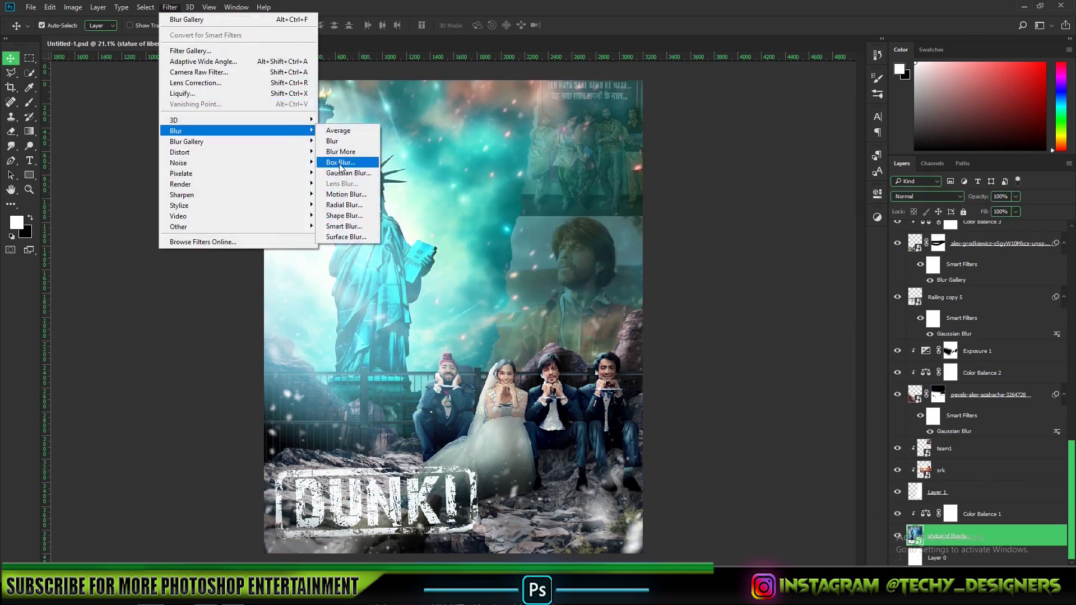
{"action": "left_click", "coordinate": [345, 172]}
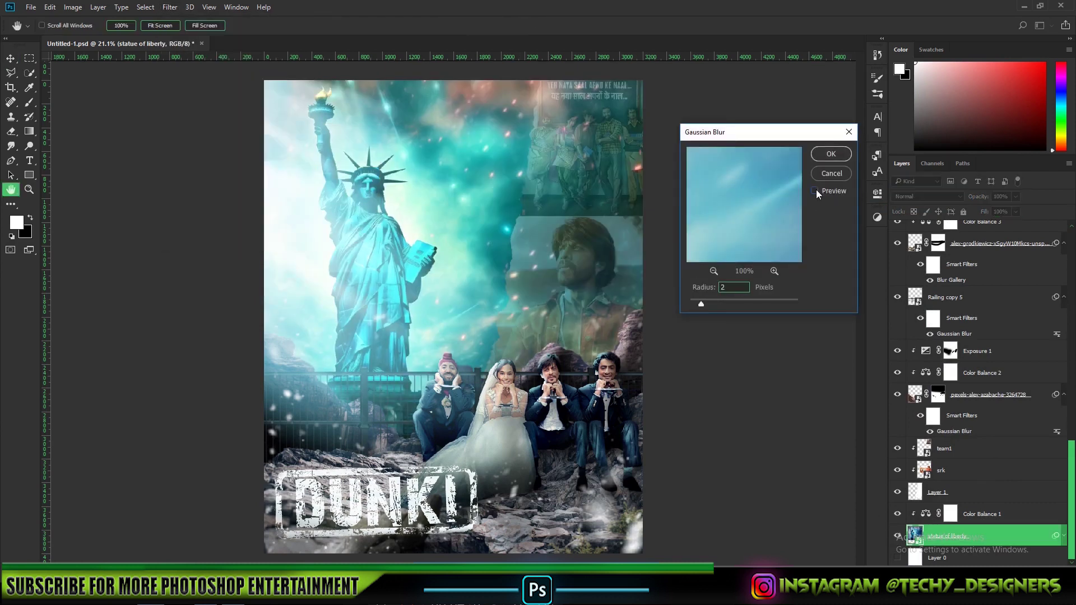
{"action": "left_click", "coordinate": [831, 154]}
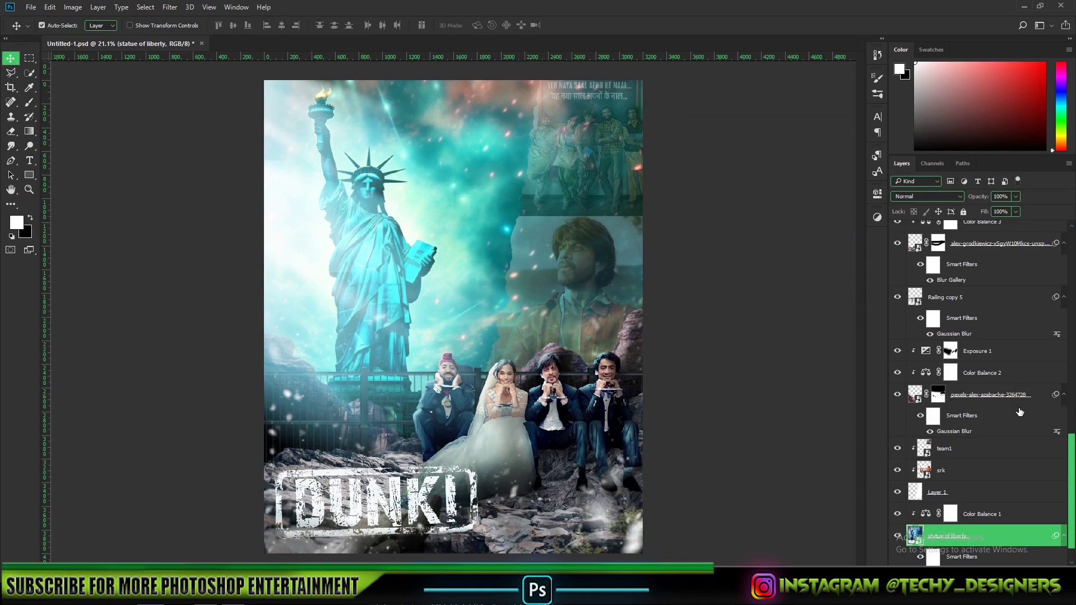
Step: Stamp all visible layers into a new merged layer at the top of the layer stack
{"action": "scroll", "coordinate": [1019, 412], "scroll_direction": "up", "scroll_amount": 10}
{"action": "left_click", "coordinate": [1001, 229]}
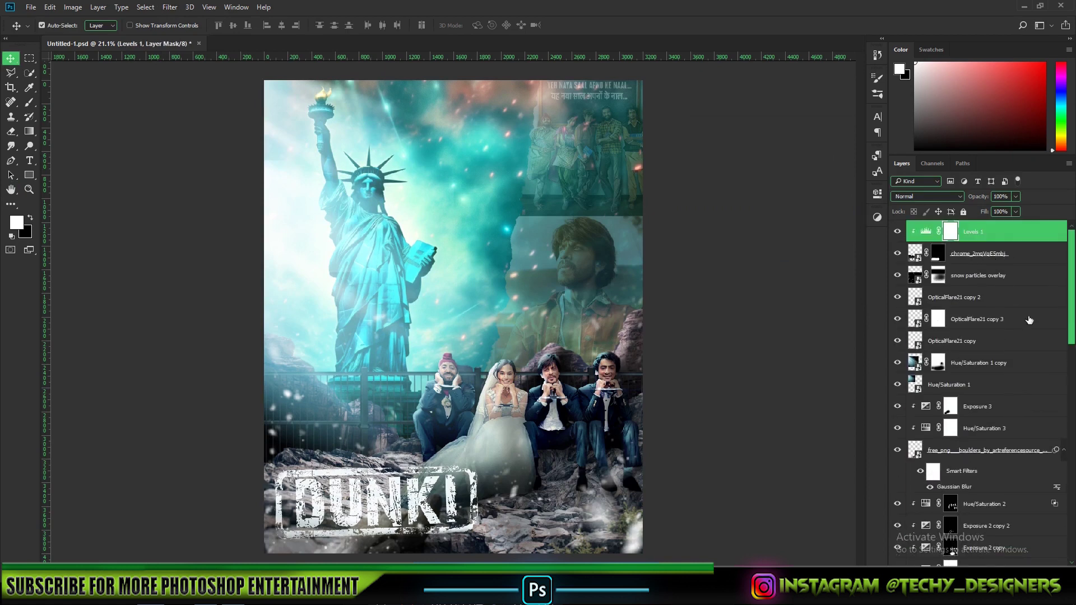
{"action": "right_click", "coordinate": [968, 242]}
{"action": "key", "text": "ctrl+alt+shift+e"}
Step: Open the Camera Raw Filter on the merged layer and set temperature to -8, exposure to +0.15 and contrast to +19
{"action": "left_click", "coordinate": [170, 6]}
{"action": "left_click", "coordinate": [202, 68]}
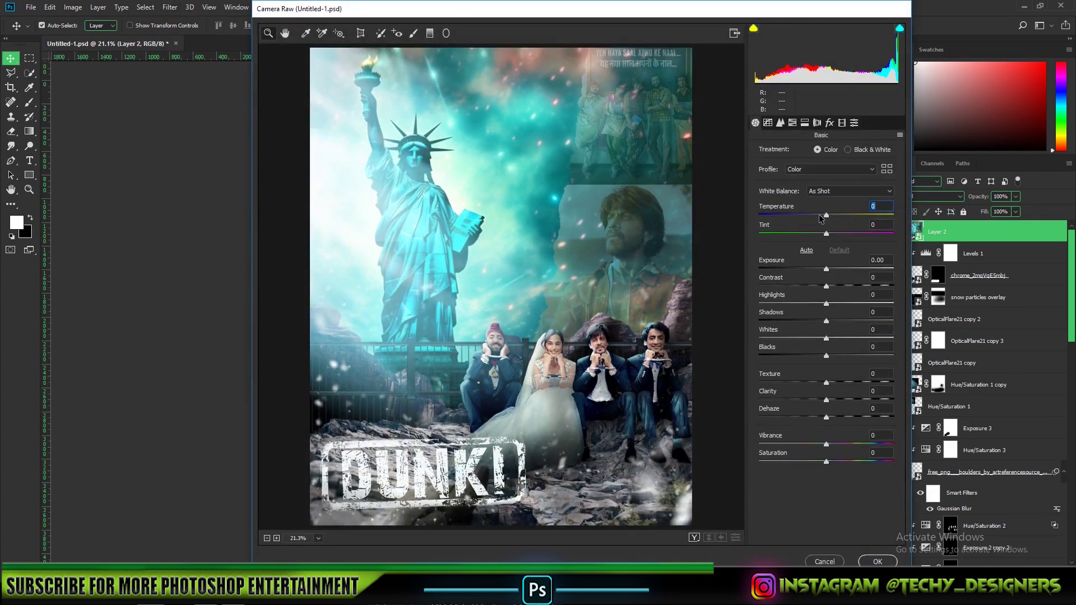
{"action": "left_click", "coordinate": [819, 217]}
{"action": "mouse_move", "coordinate": [821, 216]}
{"action": "left_mouse_down"}
{"action": "mouse_move", "coordinate": [837, 215]}
{"action": "mouse_move", "coordinate": [825, 217]}
{"action": "left_mouse_up"}
{"action": "left_click_drag", "start_coordinate": [829, 270], "coordinate": [839, 287]}
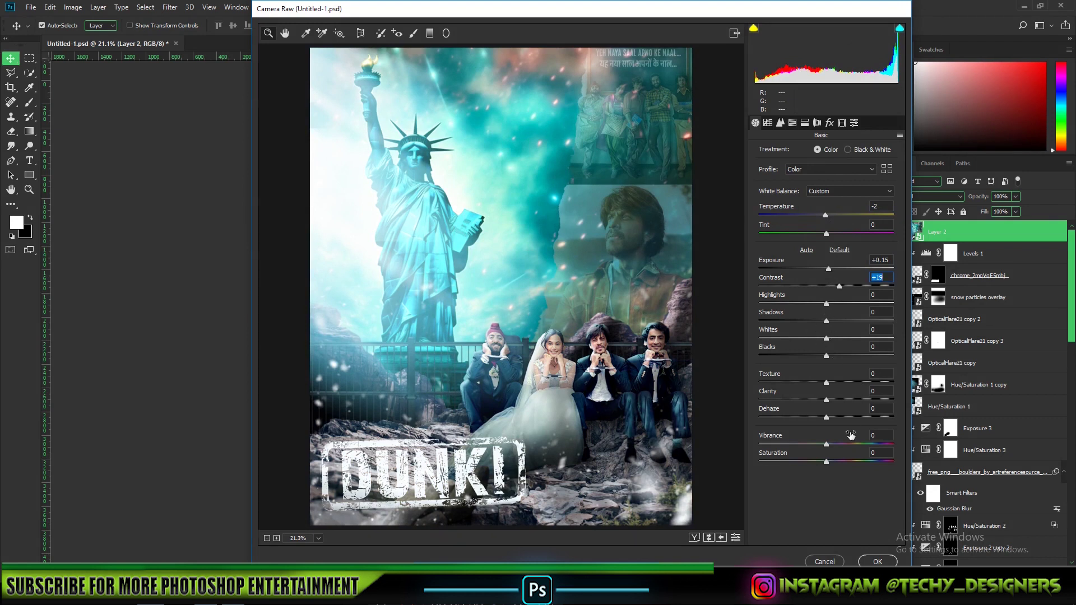
{"action": "left_click_drag", "start_coordinate": [823, 216], "coordinate": [821, 215]}
Step: Set texture to +17 and clarity to +10 in Camera Raw and adjust the Detail settings
{"action": "mouse_move", "coordinate": [826, 383]}
{"action": "left_mouse_down"}
{"action": "mouse_move", "coordinate": [837, 383]}
{"action": "mouse_move", "coordinate": [832, 400]}
{"action": "left_mouse_up"}
{"action": "left_click", "coordinate": [826, 445]}
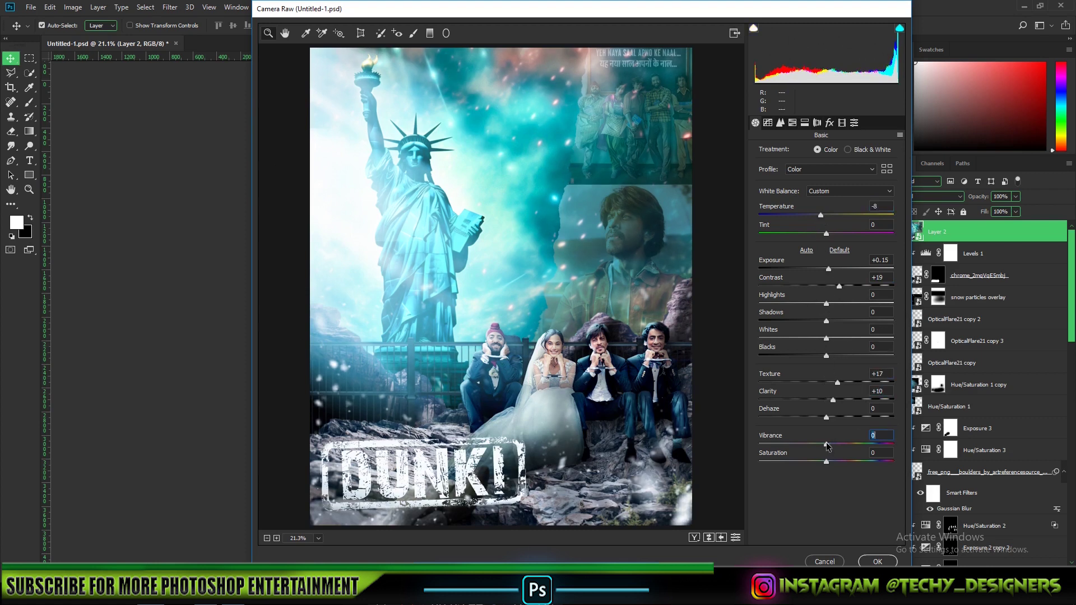
{"action": "left_click", "coordinate": [781, 122]}
{"action": "left_click", "coordinate": [819, 262]}
Step: Choose the Heavy vignetting preset, compare before and after views, and apply the Camera Raw Filter
{"action": "left_click", "coordinate": [854, 122]}
{"action": "left_click", "coordinate": [805, 361]}
{"action": "left_click", "coordinate": [694, 538]}
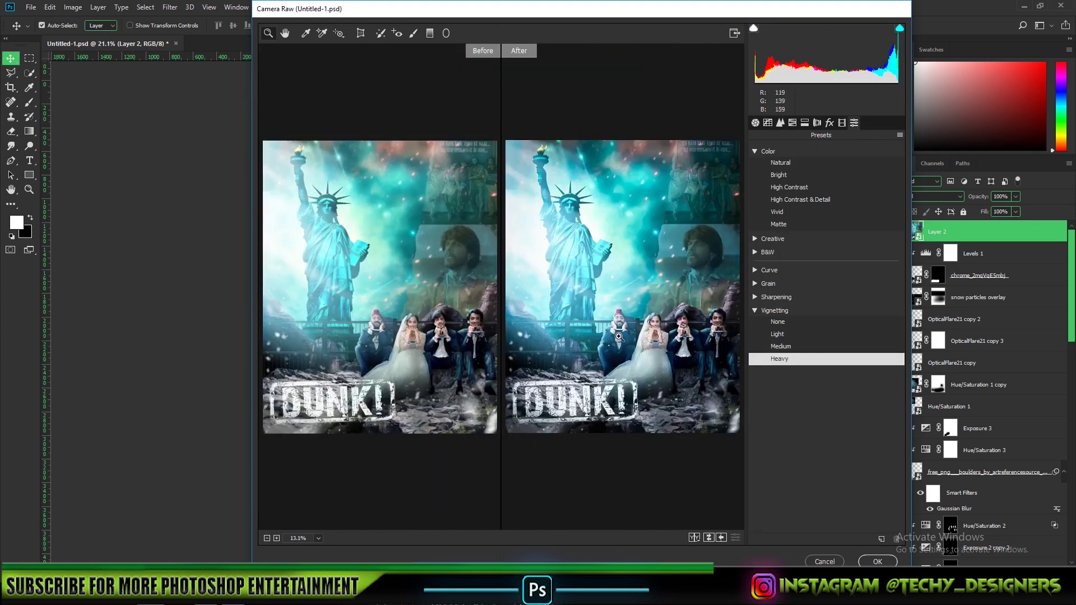
{"action": "left_click", "coordinate": [878, 561]}
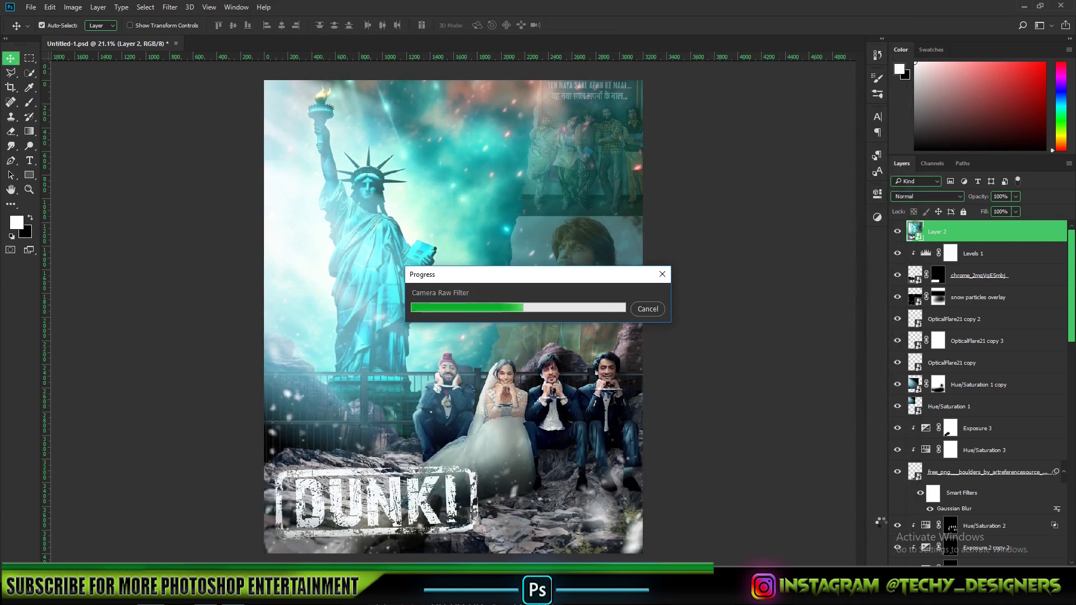
Step: Inspect the graded poster up close and add a Color Lookup adjustment layer above the merged layer
{"action": "scroll", "coordinate": [595, 473], "scroll_direction": "up", "scroll_amount": 3}
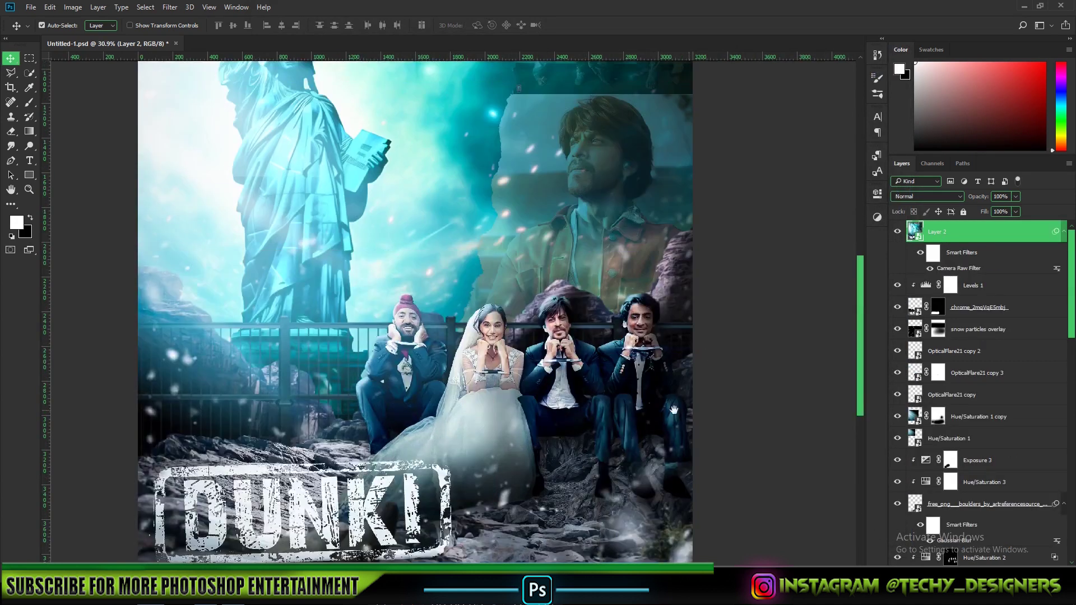
{"action": "scroll", "coordinate": [611, 315], "scroll_direction": "down", "scroll_amount": 2}
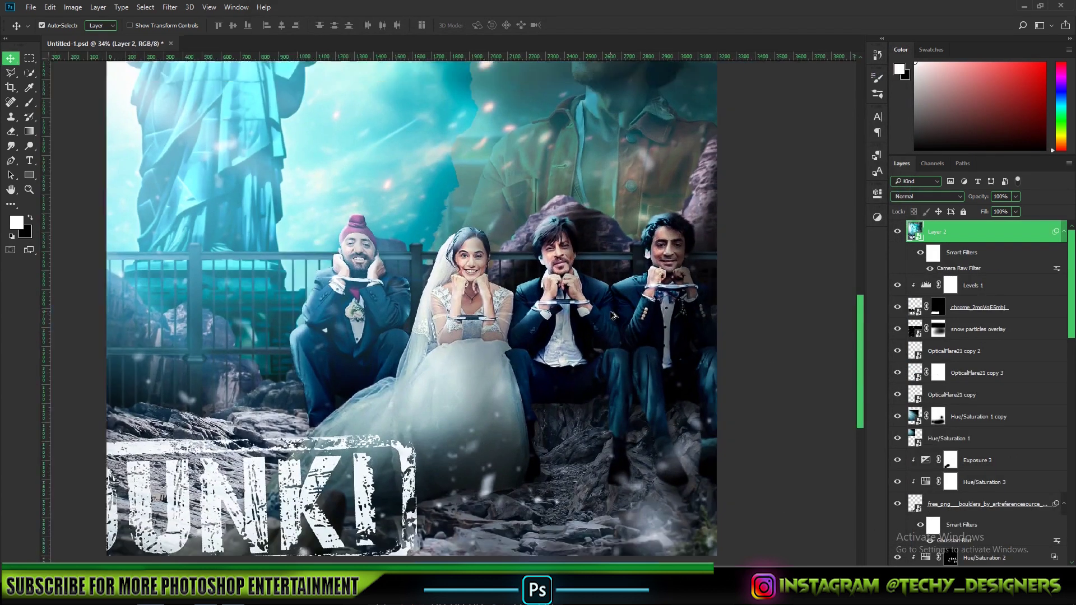
{"action": "scroll", "coordinate": [674, 411], "scroll_direction": "down", "scroll_amount": 1}
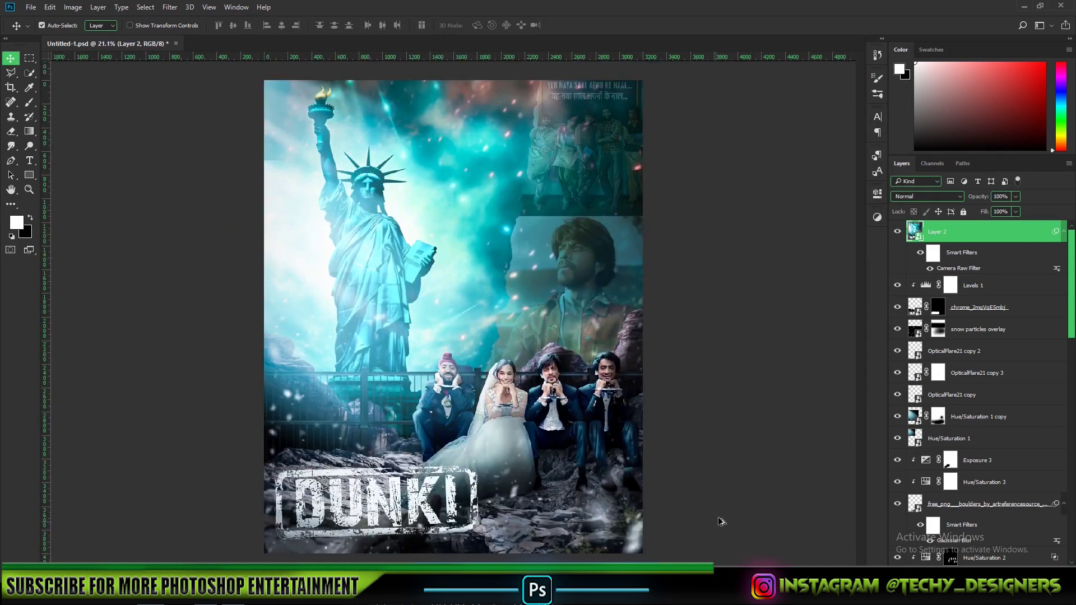
{"action": "left_click", "coordinate": [1003, 565]}
{"action": "left_click", "coordinate": [961, 509]}
Step: Try the 3Strip.look and FallColors.look 3D LUTs on the Color Lookup adjustment
{"action": "left_click", "coordinate": [802, 225]}
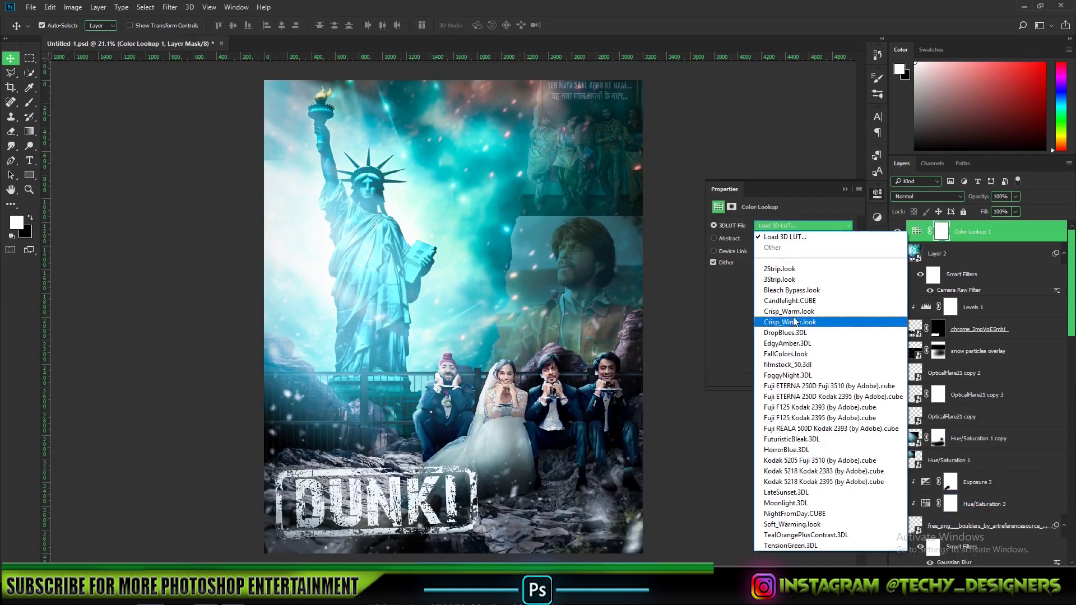
{"action": "left_click", "coordinate": [796, 283]}
{"action": "left_click", "coordinate": [779, 226]}
{"action": "left_click", "coordinate": [780, 279]}
{"action": "left_click", "coordinate": [780, 227]}
{"action": "left_click", "coordinate": [798, 355]}
Step: Set the Color Lookup adjustment's 3D LUT to 2Strip.look and reduce the adjustment layer's opacity to 70%
{"action": "left_click", "coordinate": [778, 228]}
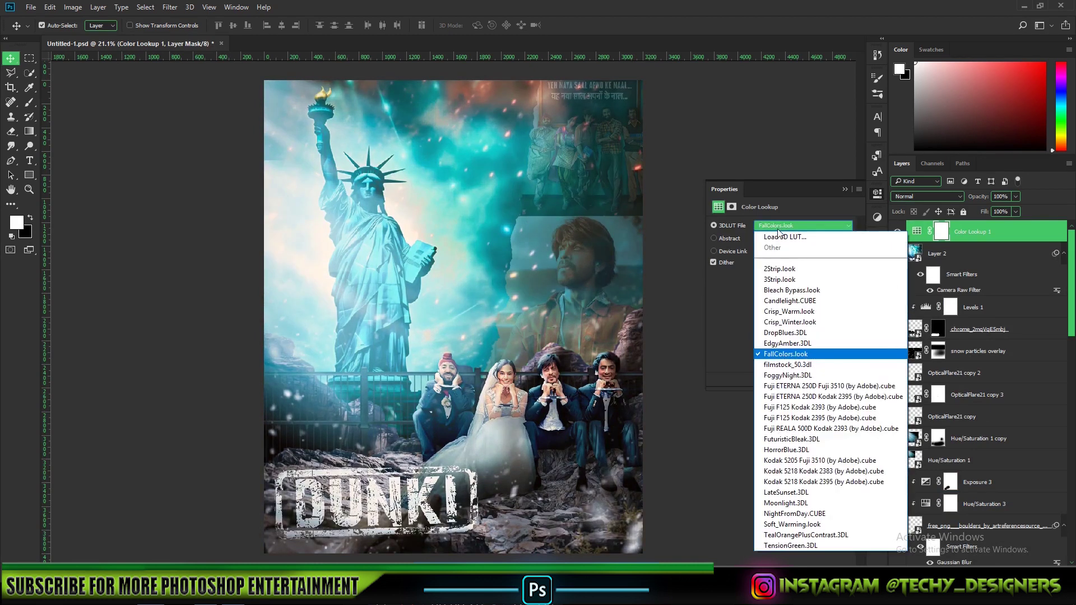
{"action": "left_click", "coordinate": [779, 269]}
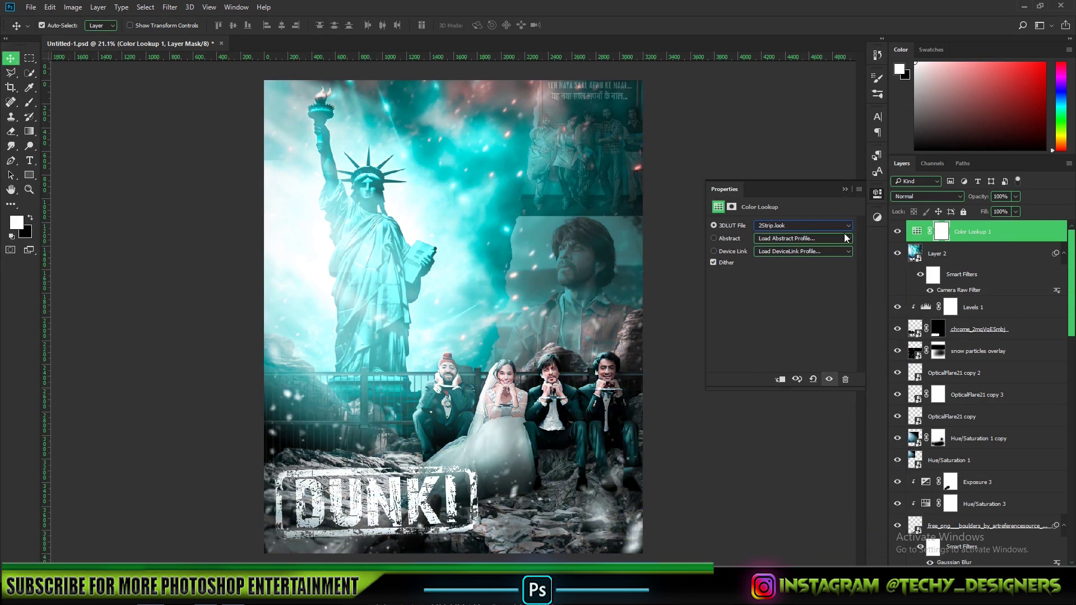
{"action": "left_click", "coordinate": [845, 188]}
{"action": "type", "text": "70"}
{"action": "key", "text": "Return"}
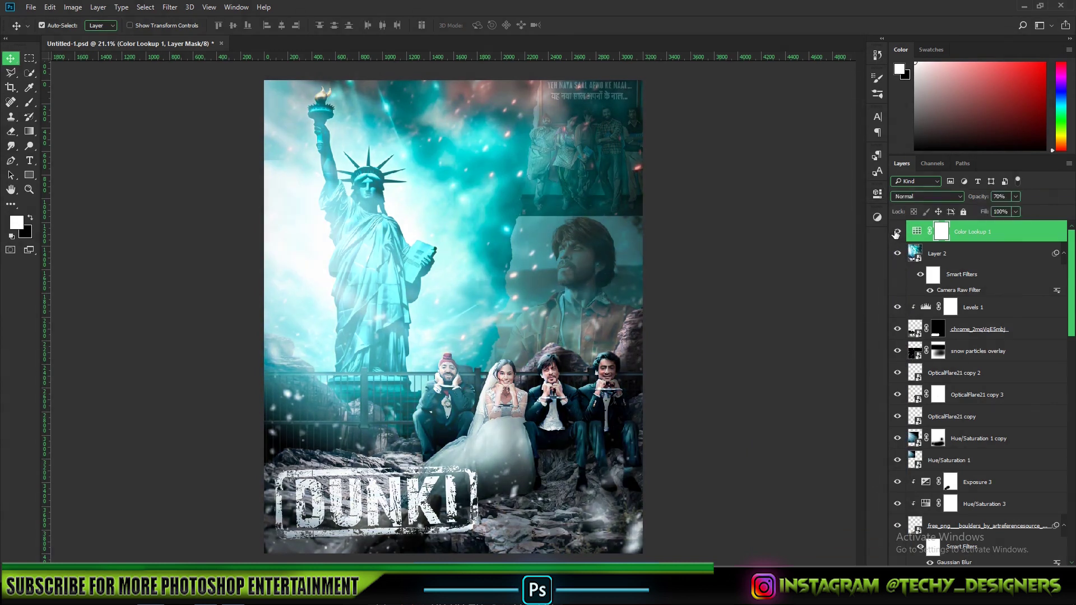
{"action": "left_click", "coordinate": [644, 442]}
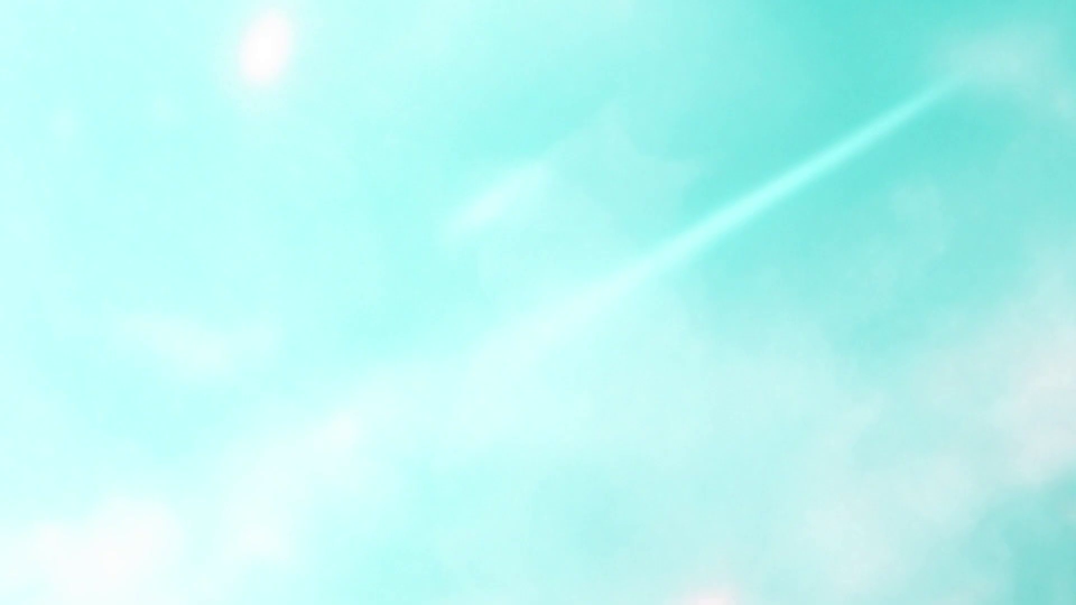